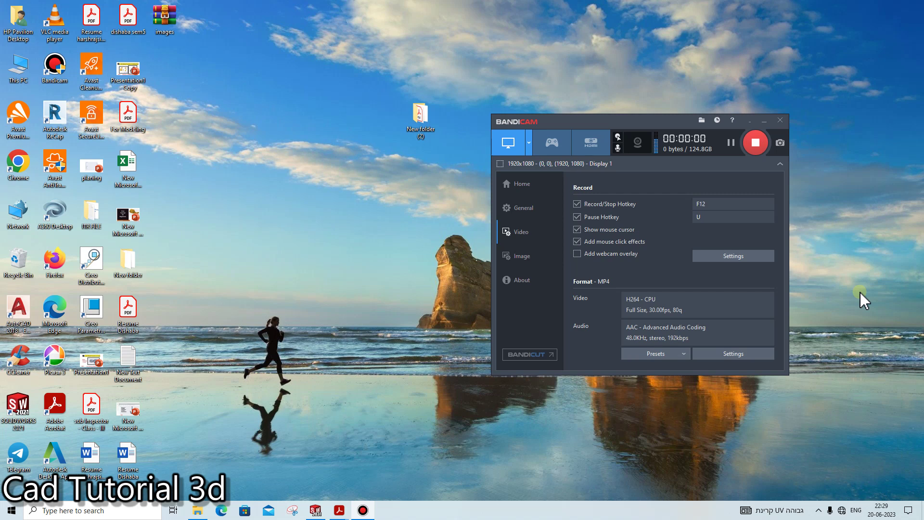
Step: Minimize Bandicam and restore the SOLIDWORKS 'Assembly scissor' window from the taskbar
{"action": "left_click", "coordinate": [750, 120]}
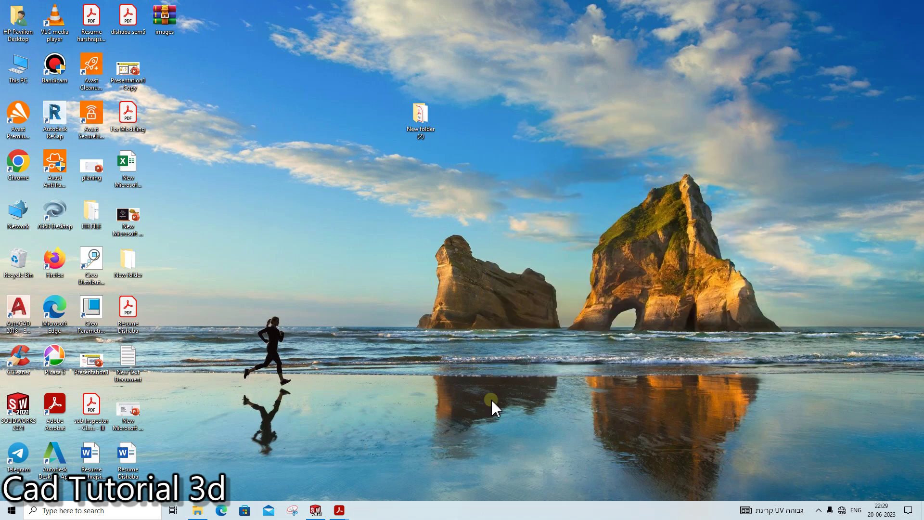
{"action": "left_click", "coordinate": [315, 511]}
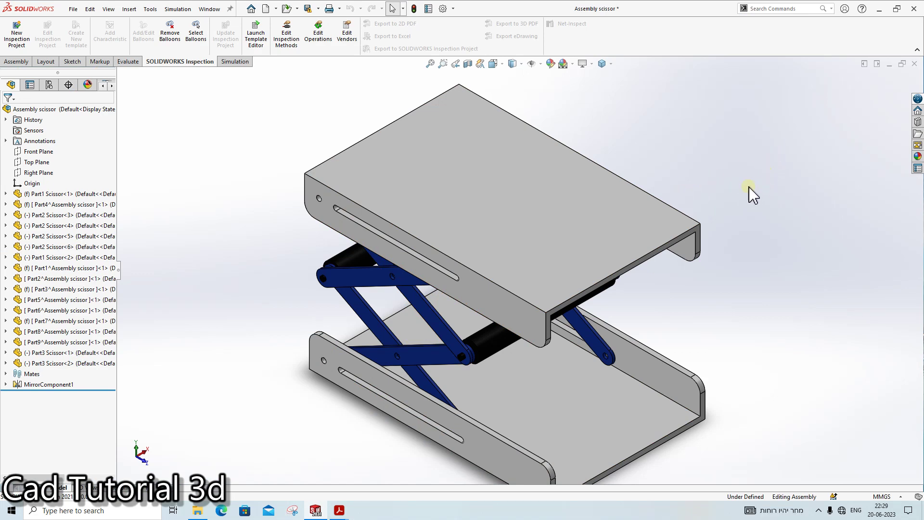
Step: Drag the lift's top plate up and down to extend and compress the scissor links
{"action": "mouse_move", "coordinate": [752, 196]}
{"action": "middle_mouse_down"}
{"action": "mouse_move", "coordinate": [800, 150]}
{"action": "mouse_move", "coordinate": [778, 144]}
{"action": "middle_mouse_up"}
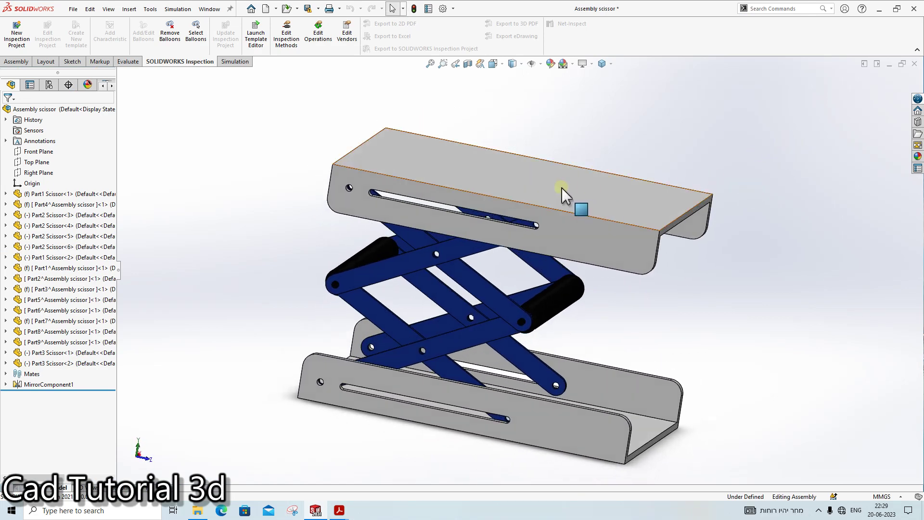
{"action": "left_click", "coordinate": [575, 186]}
{"action": "mouse_move", "coordinate": [576, 188]}
{"action": "left_mouse_down"}
{"action": "mouse_move", "coordinate": [593, 110]}
{"action": "mouse_move", "coordinate": [611, 84]}
{"action": "mouse_move", "coordinate": [622, 117]}
{"action": "mouse_move", "coordinate": [613, 154]}
{"action": "left_mouse_up"}
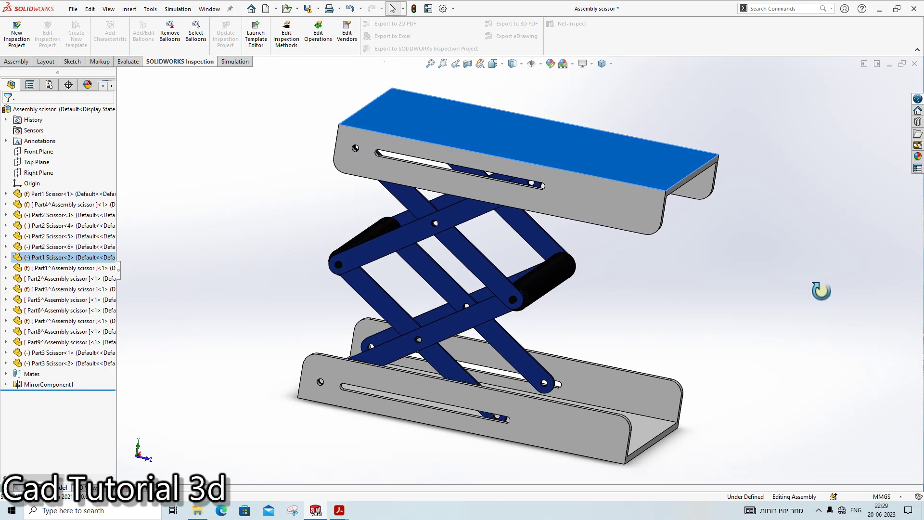
{"action": "mouse_move", "coordinate": [822, 289]}
{"action": "middle_mouse_down"}
{"action": "mouse_move", "coordinate": [830, 244]}
{"action": "mouse_move", "coordinate": [840, 281]}
{"action": "mouse_move", "coordinate": [831, 313]}
{"action": "middle_mouse_up"}
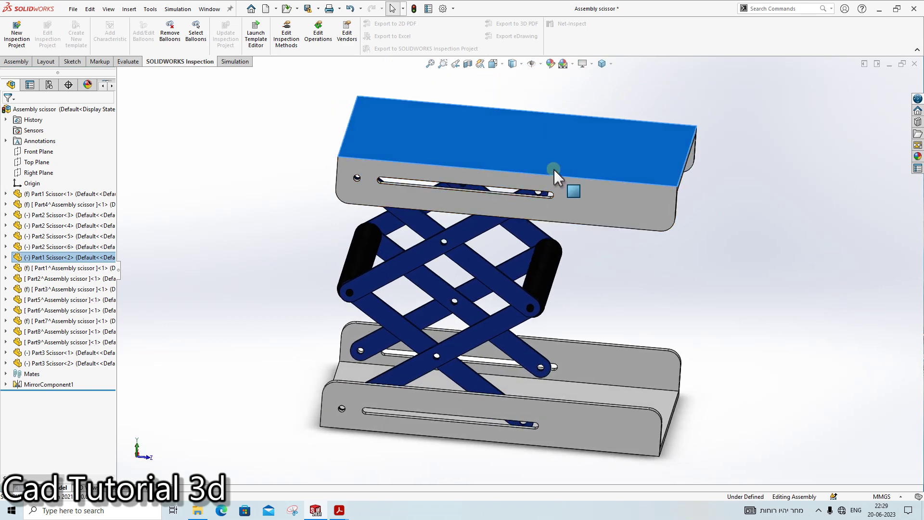
{"action": "mouse_move", "coordinate": [553, 175]}
{"action": "left_mouse_down"}
{"action": "mouse_move", "coordinate": [536, 95]}
{"action": "mouse_move", "coordinate": [556, 226]}
{"action": "mouse_move", "coordinate": [532, 140]}
{"action": "left_mouse_up"}
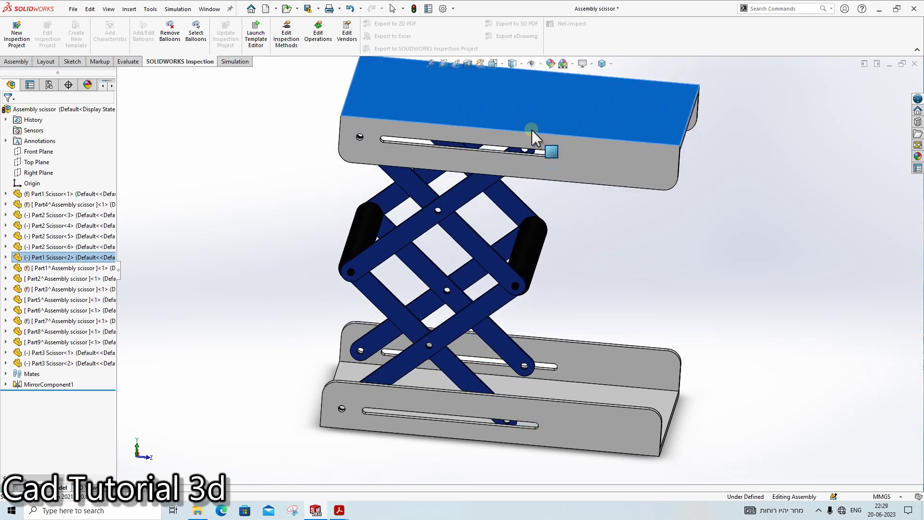
{"action": "left_click", "coordinate": [763, 265]}
{"action": "mouse_move", "coordinate": [763, 264]}
{"action": "middle_mouse_down"}
{"action": "mouse_move", "coordinate": [619, 262]}
{"action": "mouse_move", "coordinate": [583, 153]}
{"action": "middle_mouse_up"}
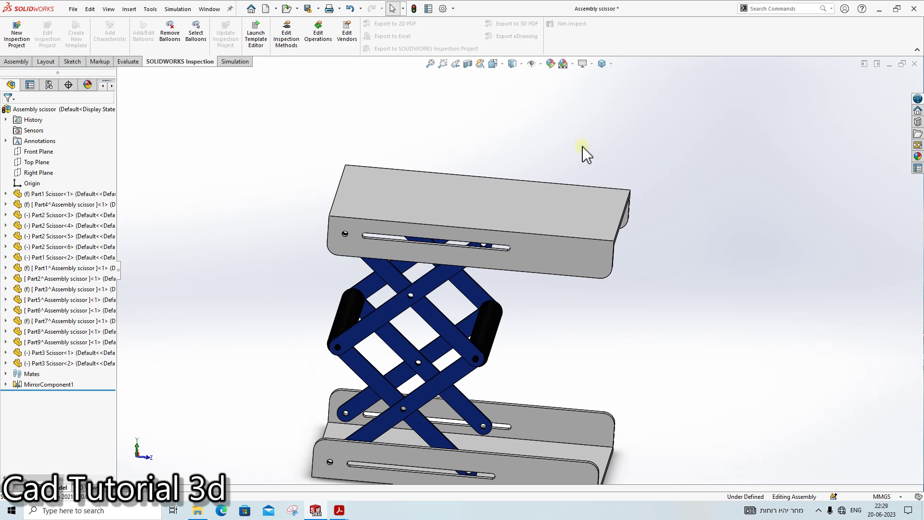
{"action": "mouse_move", "coordinate": [583, 153]}
{"action": "middle_mouse_down"}
{"action": "mouse_move", "coordinate": [602, 233]}
{"action": "mouse_move", "coordinate": [598, 402]}
{"action": "mouse_move", "coordinate": [605, 324]}
{"action": "mouse_move", "coordinate": [583, 332]}
{"action": "middle_mouse_up"}
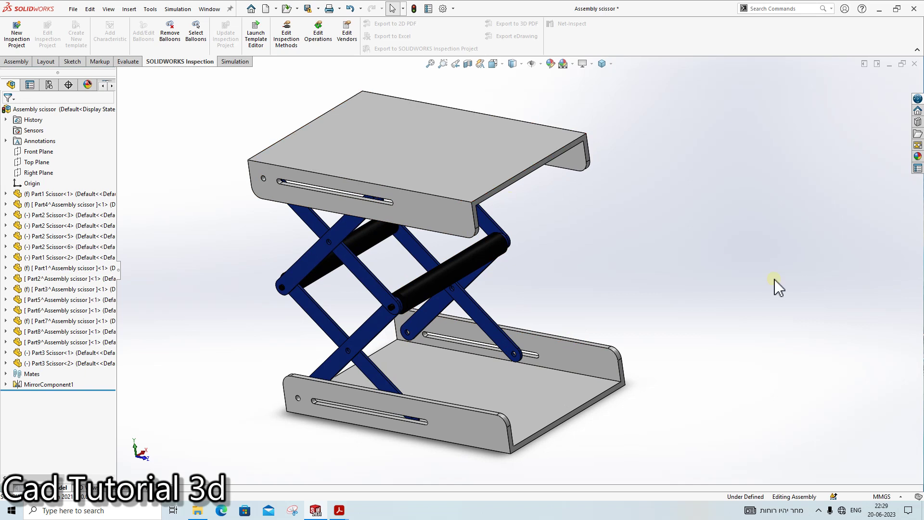
Step: Select the top plate, lower roller and a scissor arm, then create a new Part document
{"action": "left_click", "coordinate": [450, 170]}
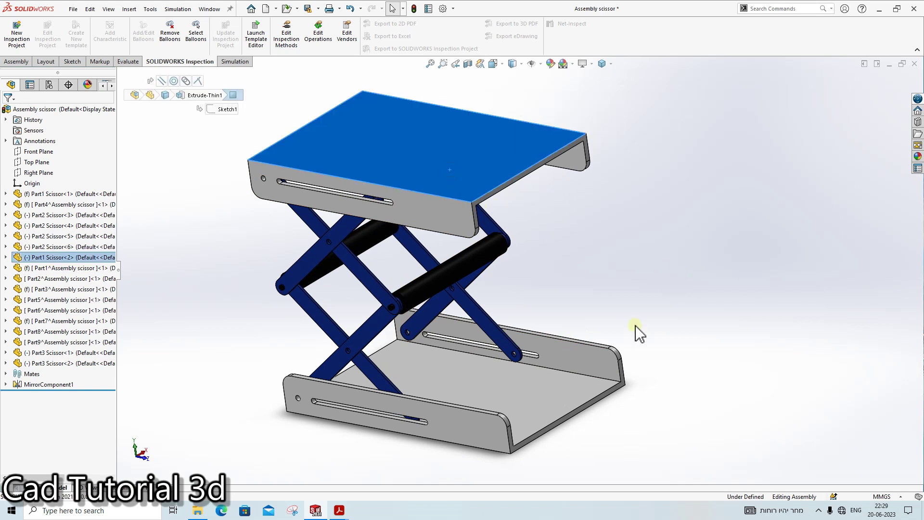
{"action": "left_click", "coordinate": [424, 307]}
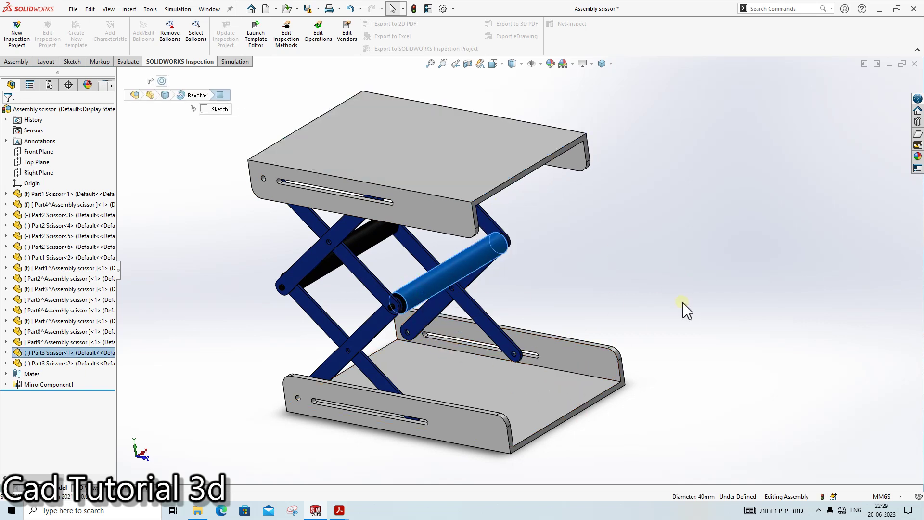
{"action": "left_click", "coordinate": [380, 324]}
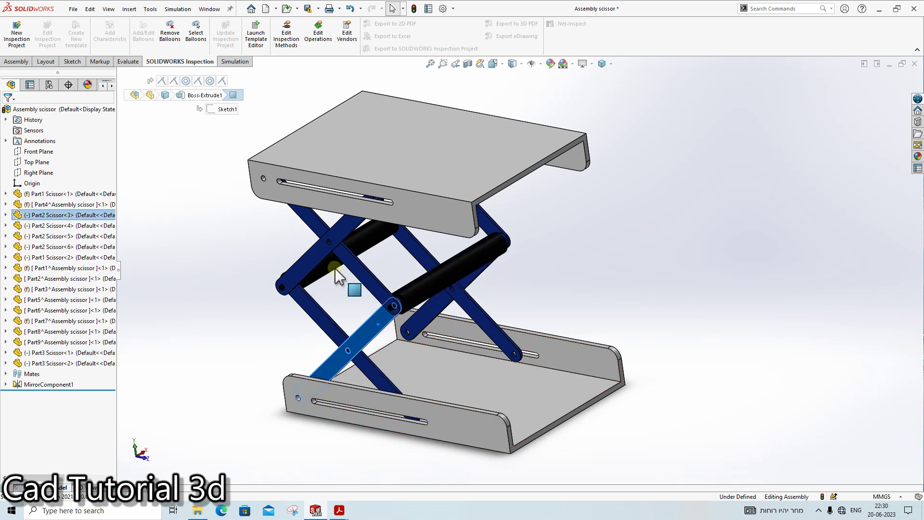
{"action": "left_click", "coordinate": [572, 252]}
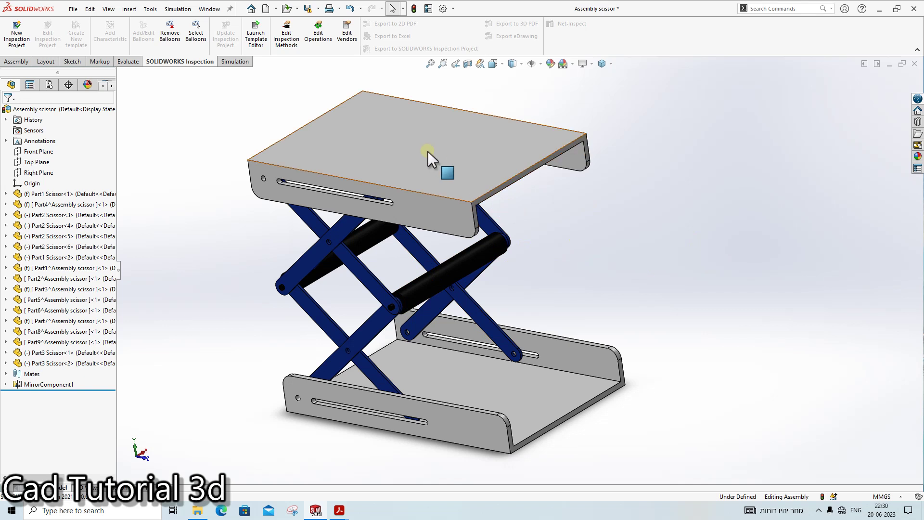
{"action": "left_click", "coordinate": [413, 174]}
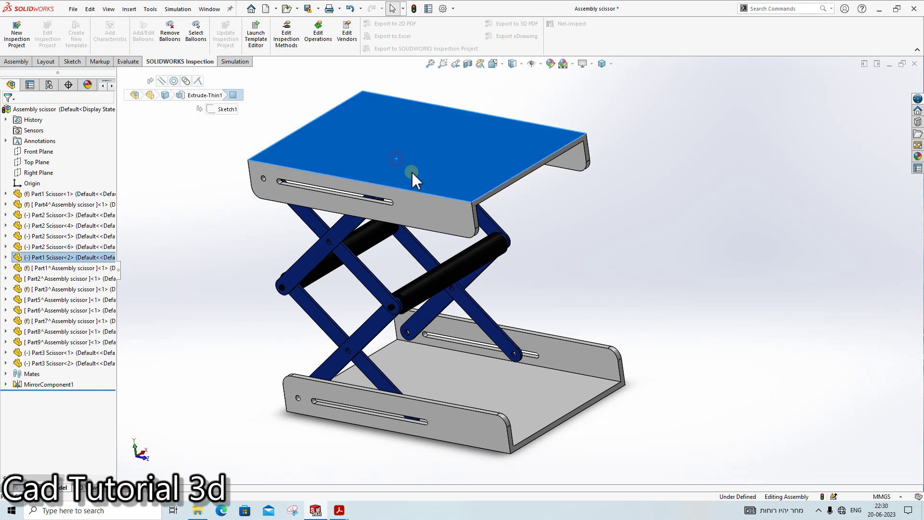
{"action": "left_click", "coordinate": [672, 302]}
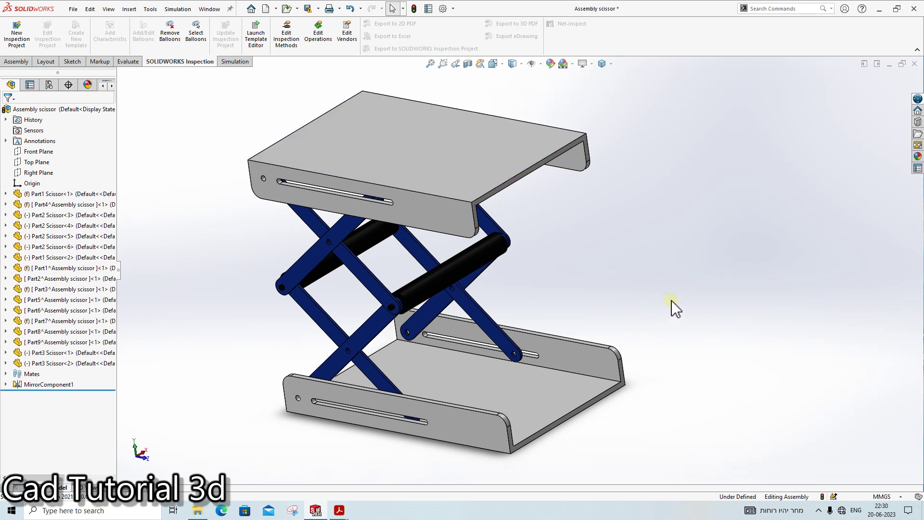
{"action": "key", "text": "ctrl+n"}
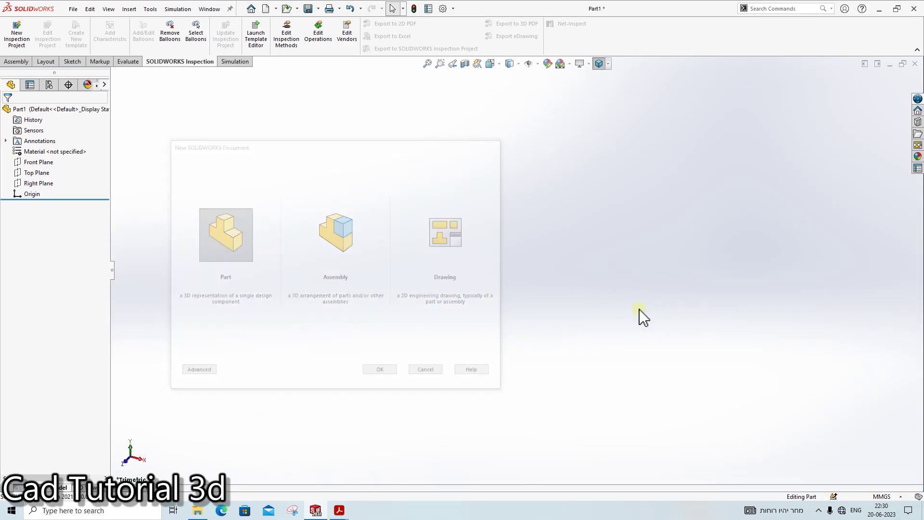
Step: Review the Part1 Scissor PDF, highlighting its 500.00 width and 320.00 depth dimensions
{"action": "left_click", "coordinate": [340, 511]}
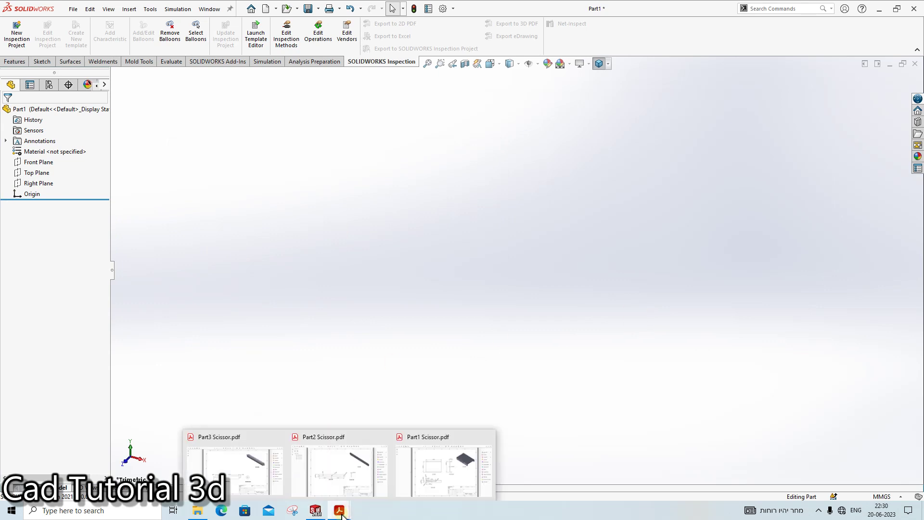
{"action": "left_click", "coordinate": [463, 487]}
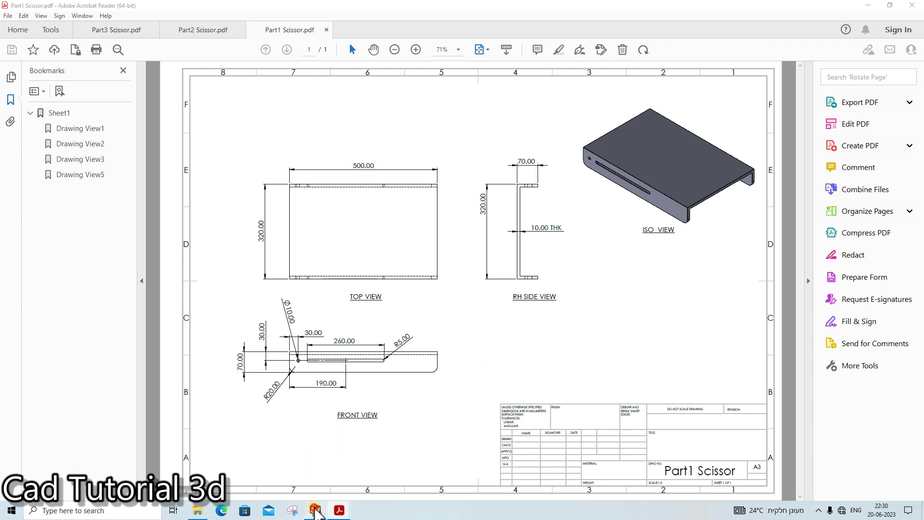
{"action": "left_click", "coordinate": [382, 487]}
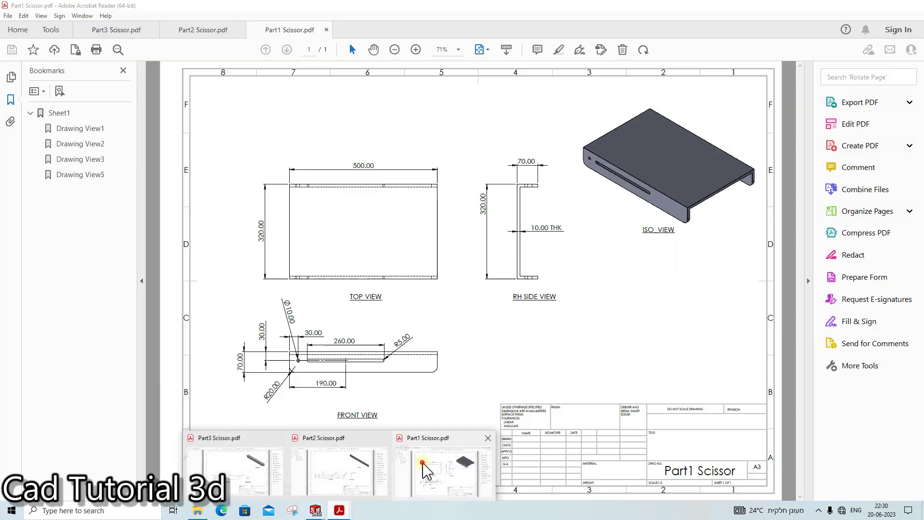
{"action": "left_click", "coordinate": [423, 467]}
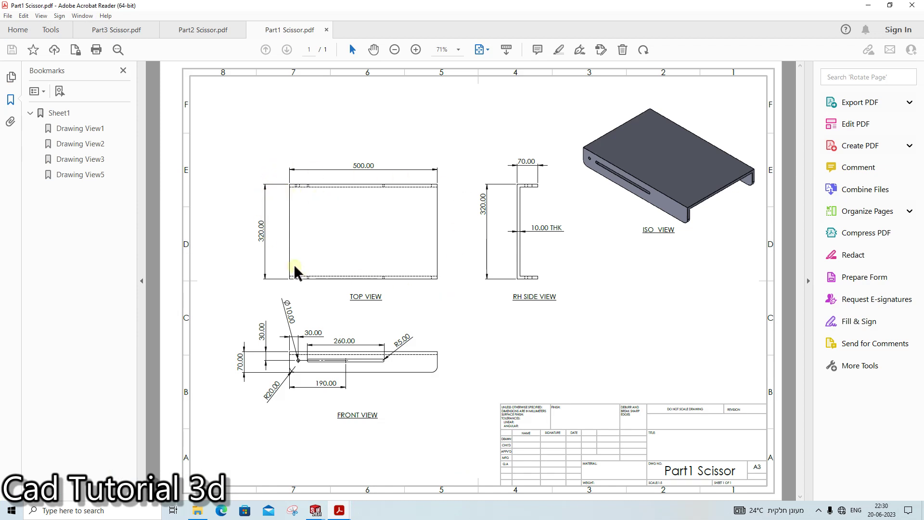
{"action": "left_click_drag", "start_coordinate": [353, 165], "coordinate": [376, 165]}
{"action": "left_click_drag", "start_coordinate": [260, 241], "coordinate": [260, 220]}
{"action": "left_click", "coordinate": [224, 282]}
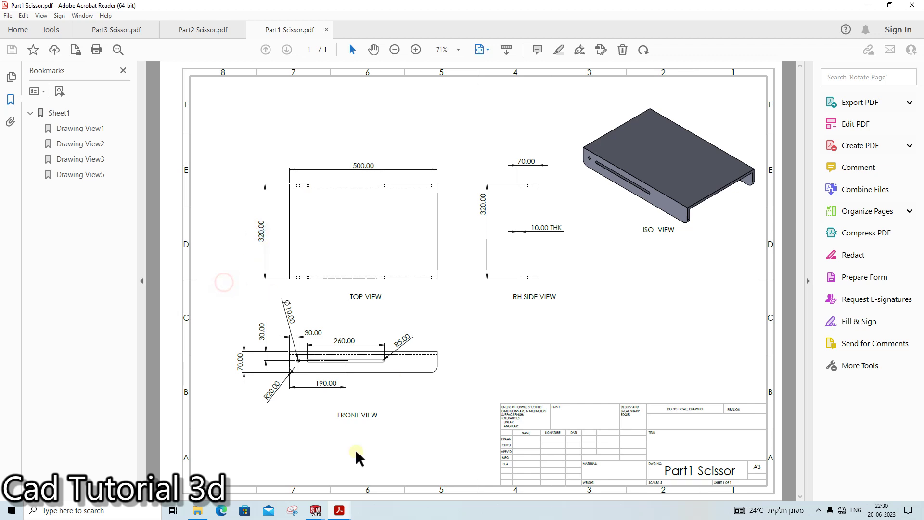
{"action": "mouse_move", "coordinate": [315, 510]}
{"action": "left_click", "coordinate": [361, 477]}
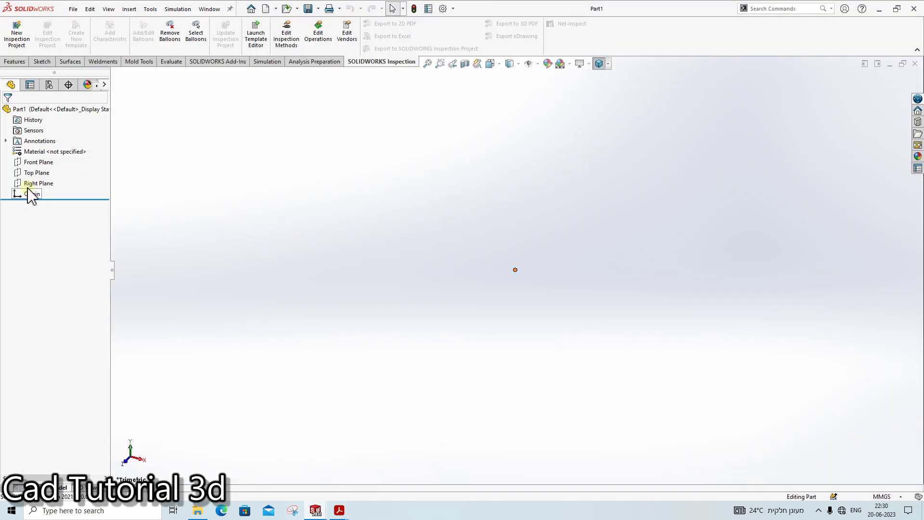
Step: Sketch a corner rectangle on the Front Plane starting at the origin
{"action": "left_click", "coordinate": [39, 162]}
{"action": "left_click", "coordinate": [31, 146]}
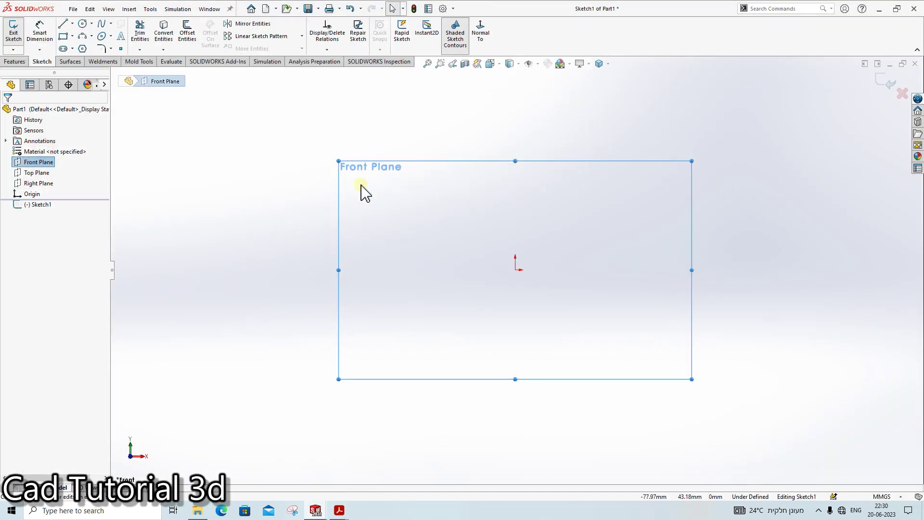
{"action": "left_click", "coordinate": [63, 38]}
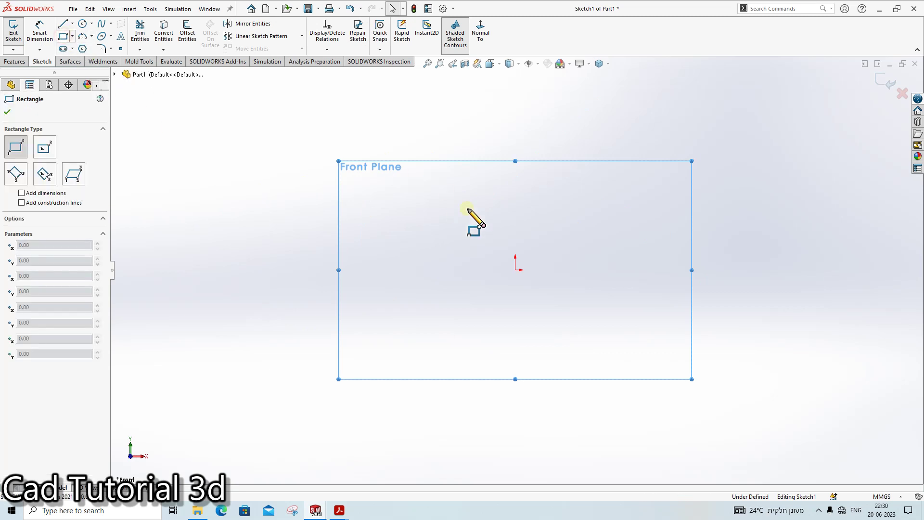
{"action": "left_click", "coordinate": [516, 270]}
{"action": "left_click", "coordinate": [703, 136]}
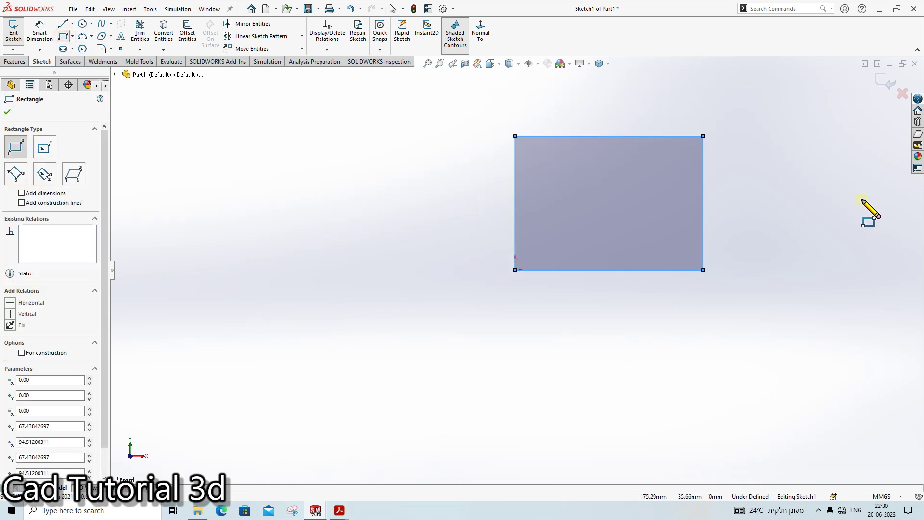
{"action": "key", "text": "Escape"}
Step: Dimension the rectangle 500 mm wide and 320 mm tall
{"action": "left_click", "coordinate": [35, 41]}
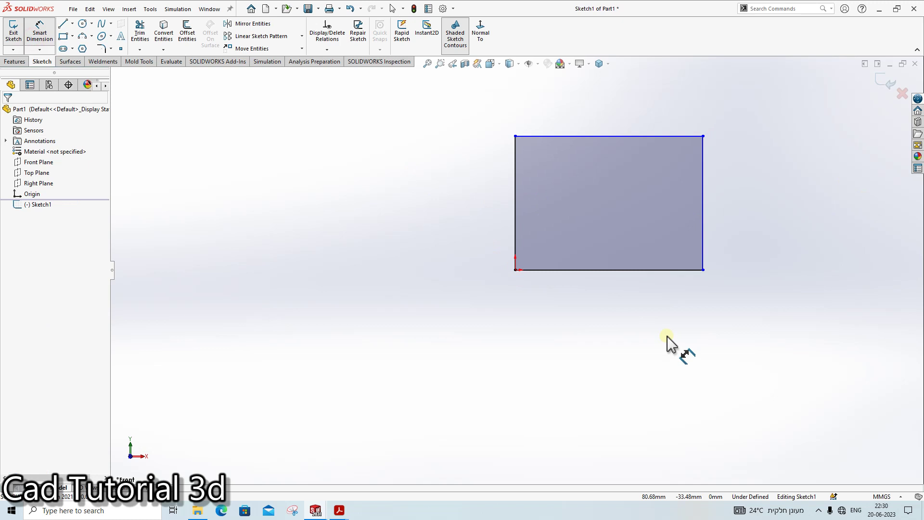
{"action": "left_click", "coordinate": [599, 270]}
{"action": "left_click", "coordinate": [597, 300]}
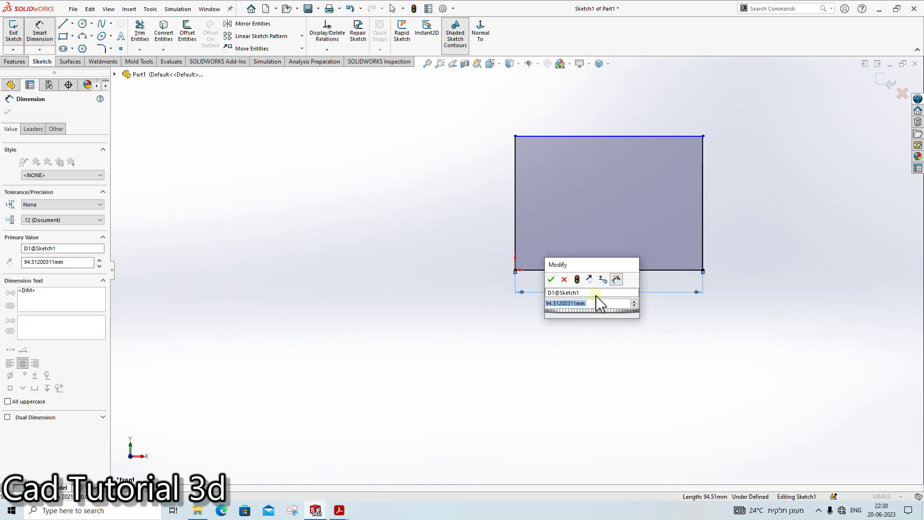
{"action": "type", "text": "500"}
{"action": "key", "text": "Return"}
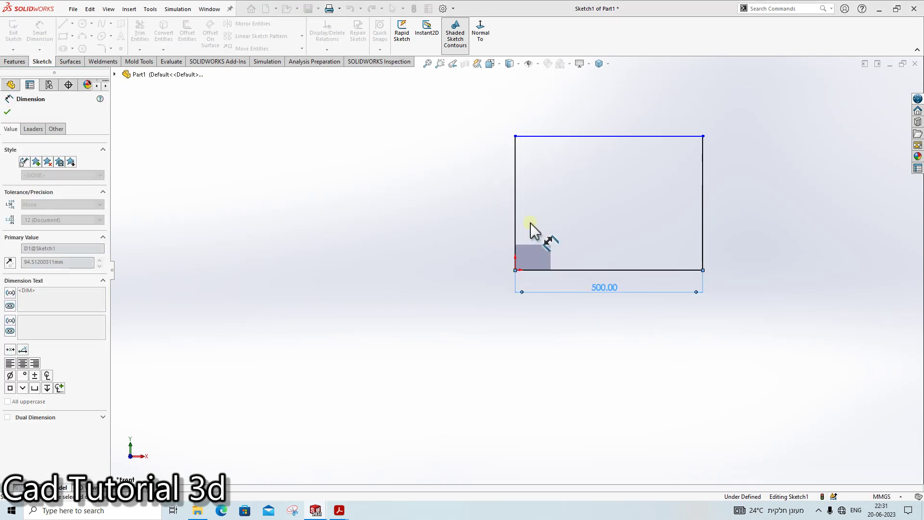
{"action": "left_click", "coordinate": [514, 200]}
{"action": "left_click", "coordinate": [448, 232]}
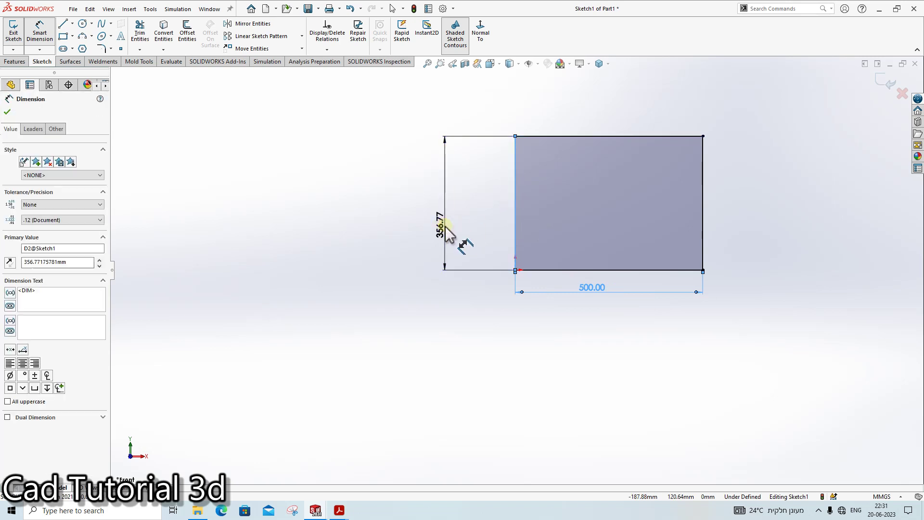
{"action": "type", "text": "320"}
{"action": "key", "text": "Return"}
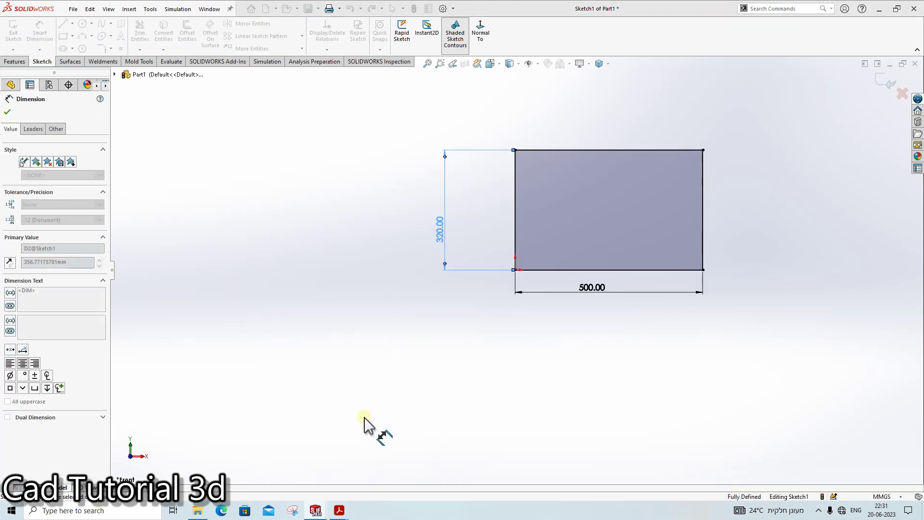
{"action": "key", "text": "Escape"}
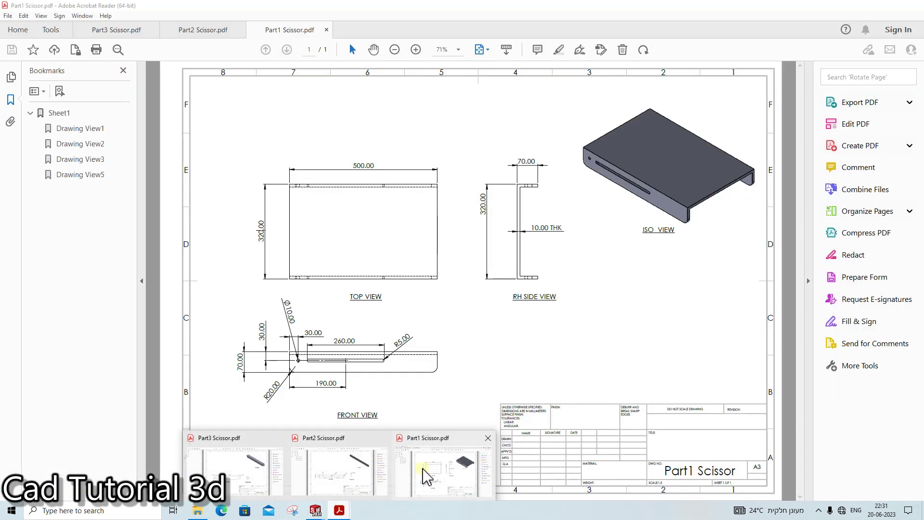
Step: Recheck the Part1 Scissor drawing, then return to the sketch
{"action": "left_click", "coordinate": [424, 469]}
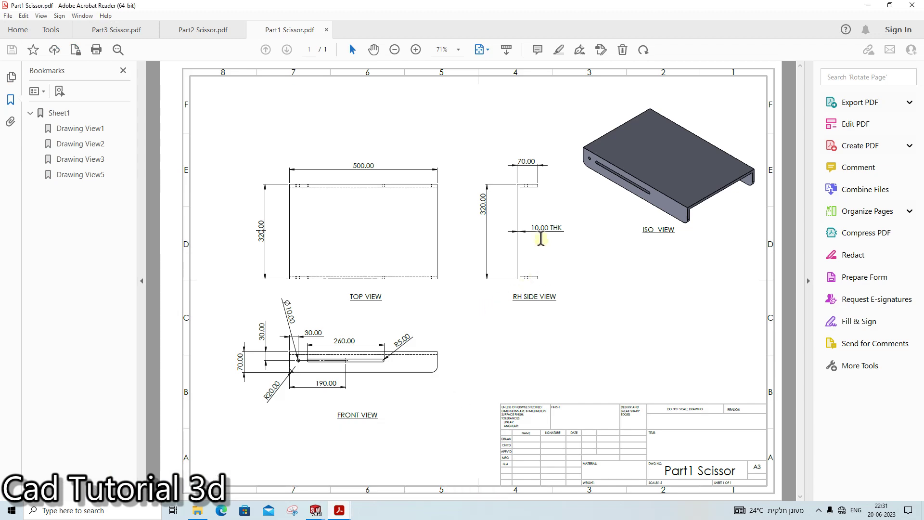
{"action": "left_click", "coordinate": [870, 5]}
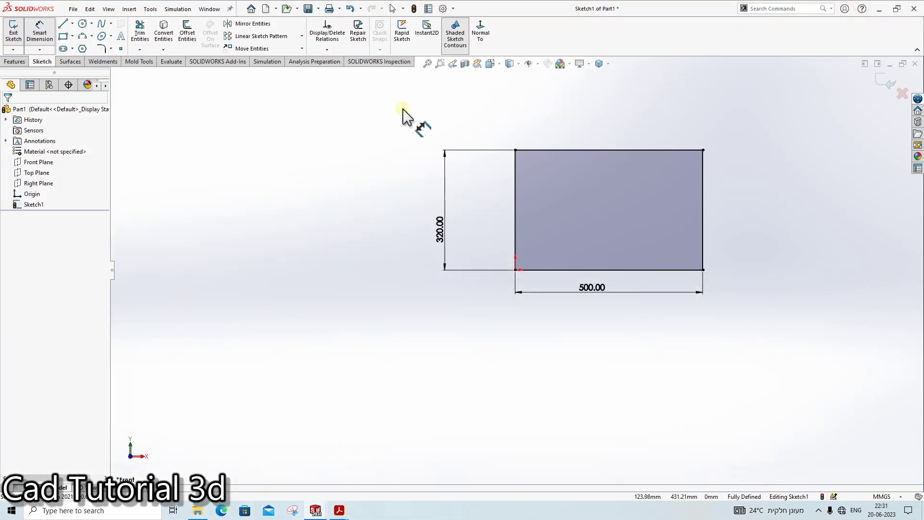
{"action": "left_click", "coordinate": [22, 62]}
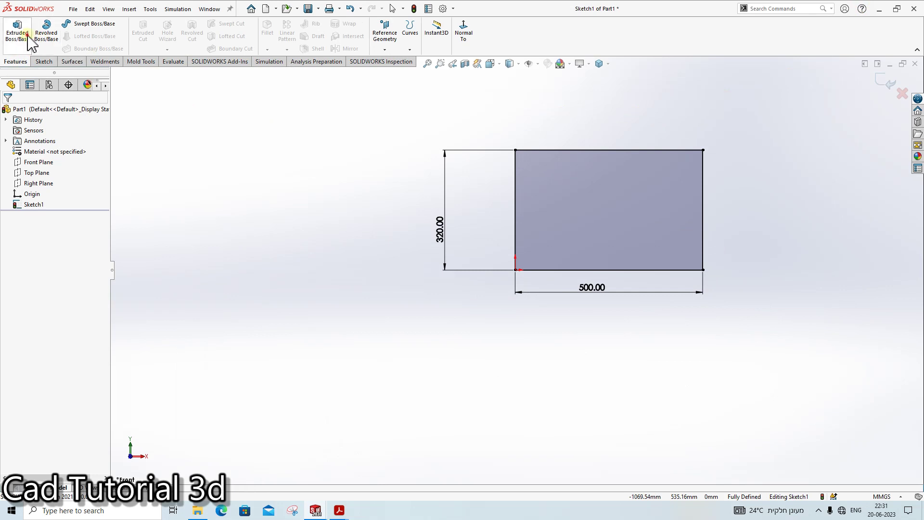
Step: Extrude the rectangle Blind 10 mm as Boss-Extrude1, then hide and re-show it
{"action": "left_click", "coordinate": [17, 30]}
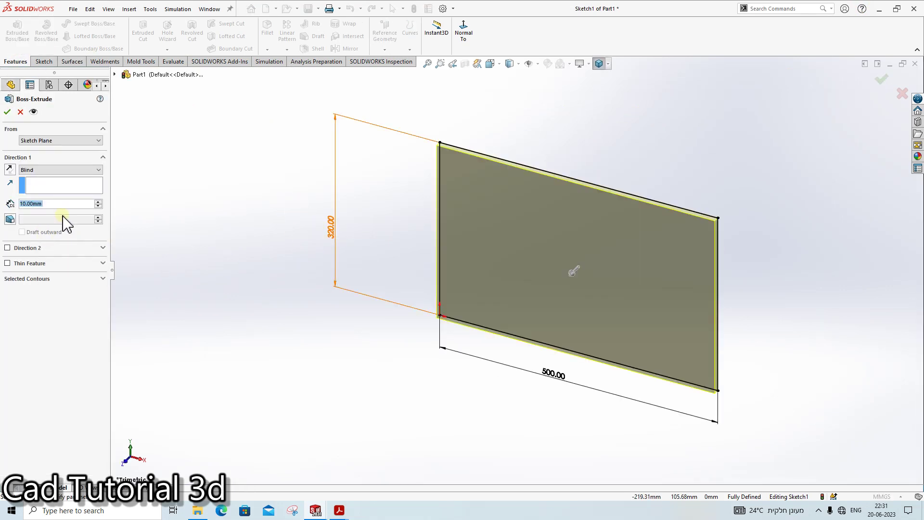
{"action": "left_click", "coordinate": [6, 112]}
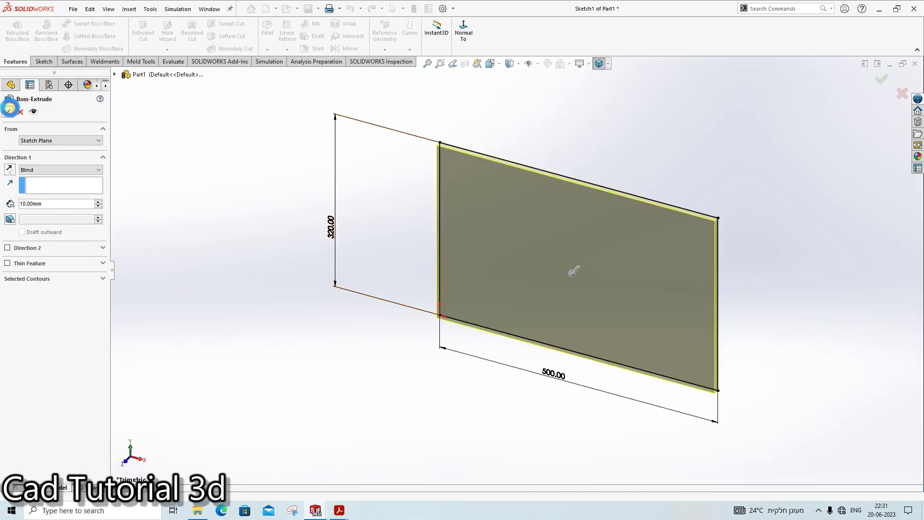
{"action": "left_click", "coordinate": [236, 219]}
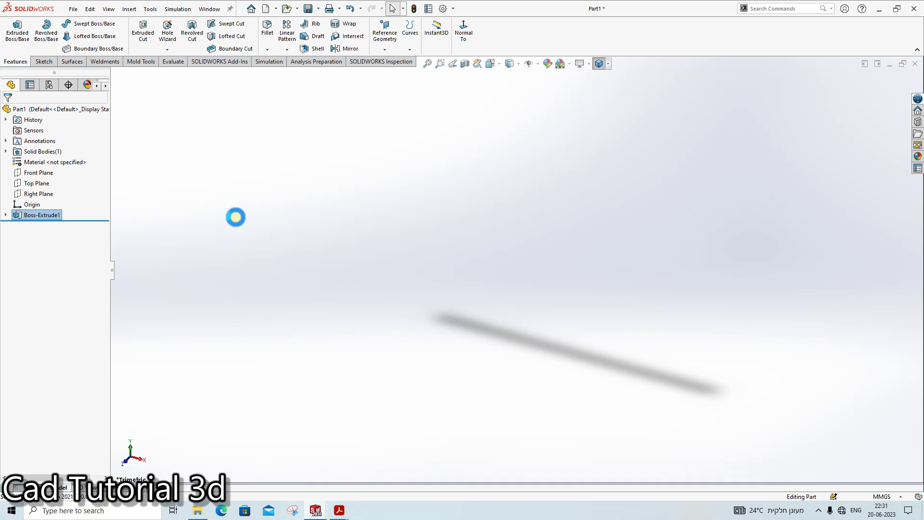
{"action": "right_click", "coordinate": [21, 216]}
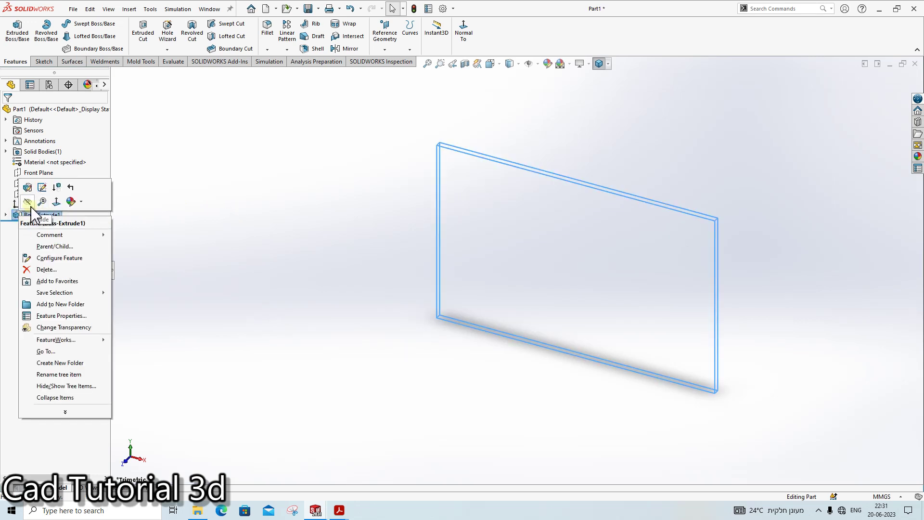
{"action": "left_click", "coordinate": [31, 208]}
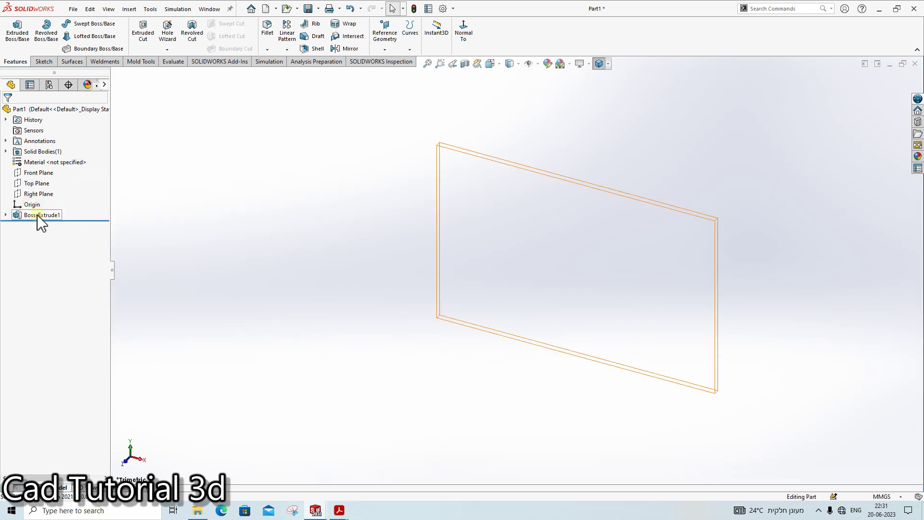
{"action": "left_click", "coordinate": [36, 215]}
{"action": "left_click", "coordinate": [340, 288]}
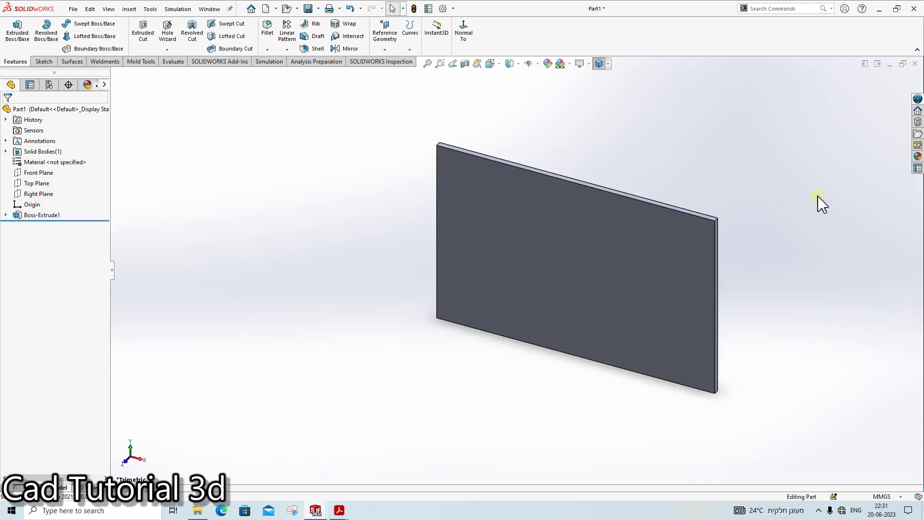
Step: Orbit the plate, recheck the drawing's side view, and select the plate's front face
{"action": "scroll", "coordinate": [818, 198], "scroll_direction": "down", "scroll_amount": 1}
{"action": "mouse_move", "coordinate": [776, 259]}
{"action": "middle_mouse_down"}
{"action": "mouse_move", "coordinate": [764, 202]}
{"action": "mouse_move", "coordinate": [735, 205]}
{"action": "mouse_move", "coordinate": [780, 233]}
{"action": "mouse_move", "coordinate": [716, 385]}
{"action": "middle_mouse_up"}
{"action": "mouse_move", "coordinate": [339, 510]}
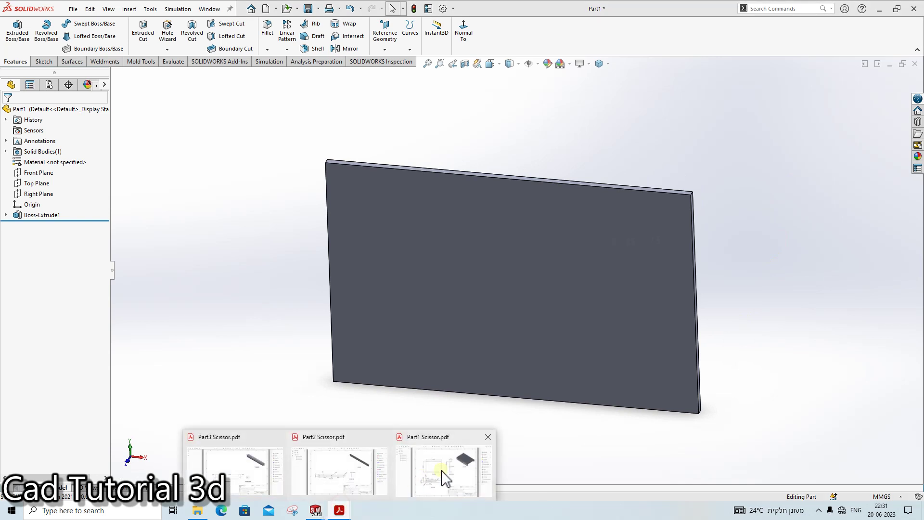
{"action": "left_click", "coordinate": [443, 474]}
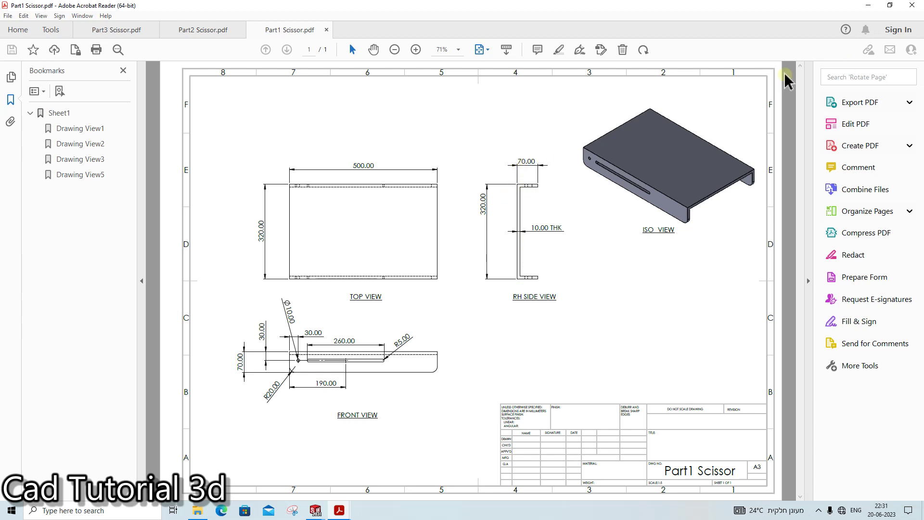
{"action": "left_click", "coordinate": [868, 5]}
{"action": "left_click", "coordinate": [386, 238]}
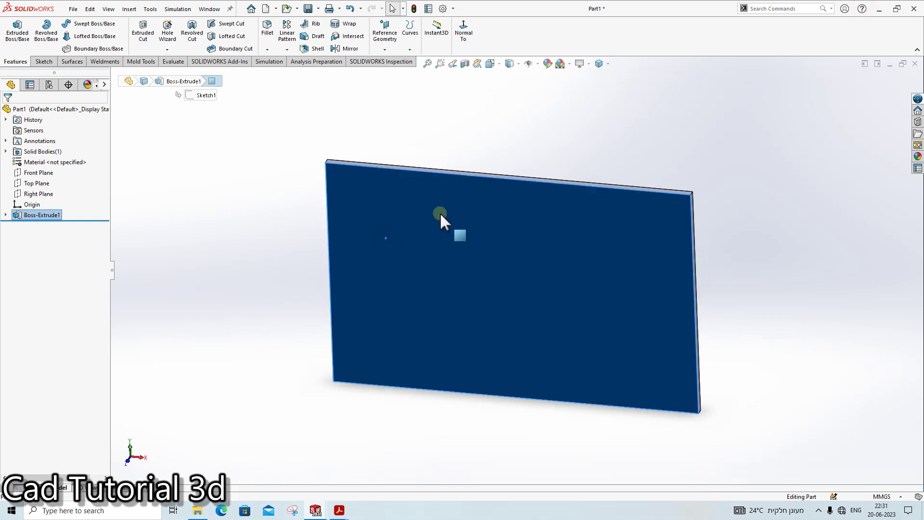
Step: Sketch two full-width corner rectangles along the top and bottom edges of the front face
{"action": "left_click", "coordinate": [43, 61]}
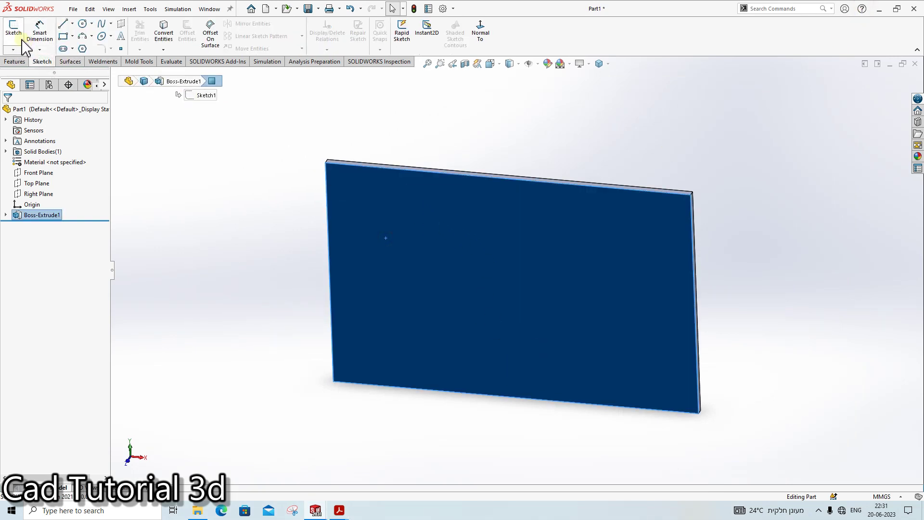
{"action": "left_click", "coordinate": [14, 34]}
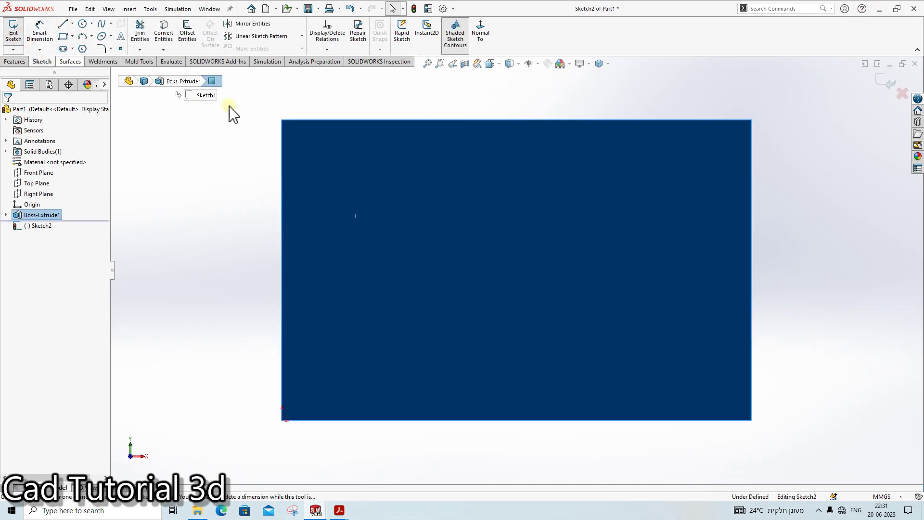
{"action": "left_click", "coordinate": [67, 35]}
{"action": "left_click", "coordinate": [282, 121]}
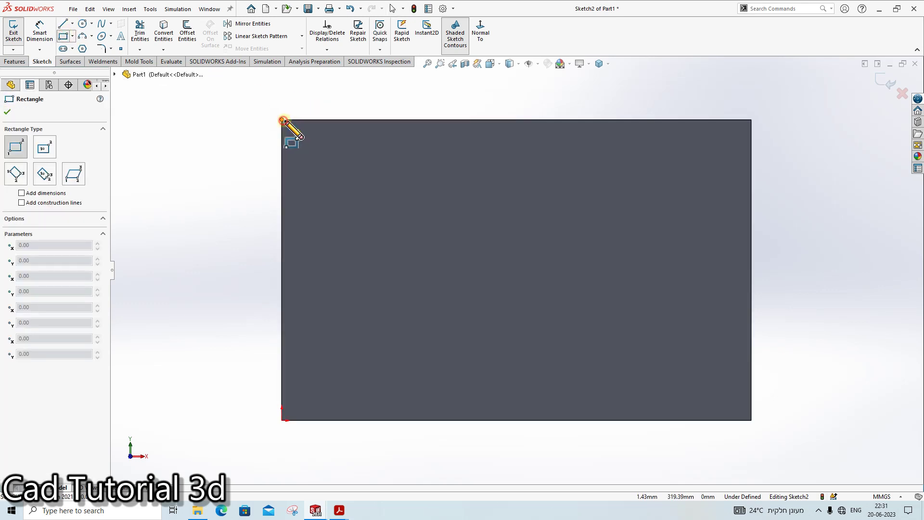
{"action": "left_click", "coordinate": [751, 144]}
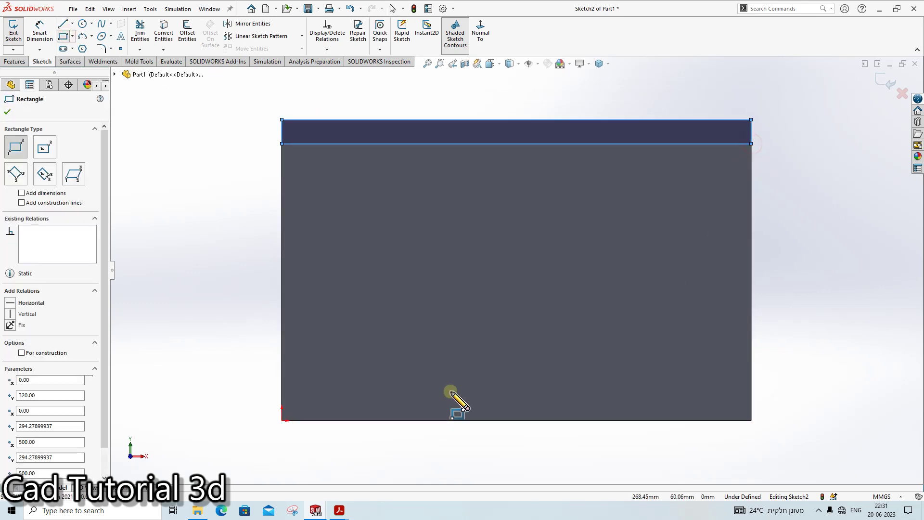
{"action": "left_click", "coordinate": [283, 420]}
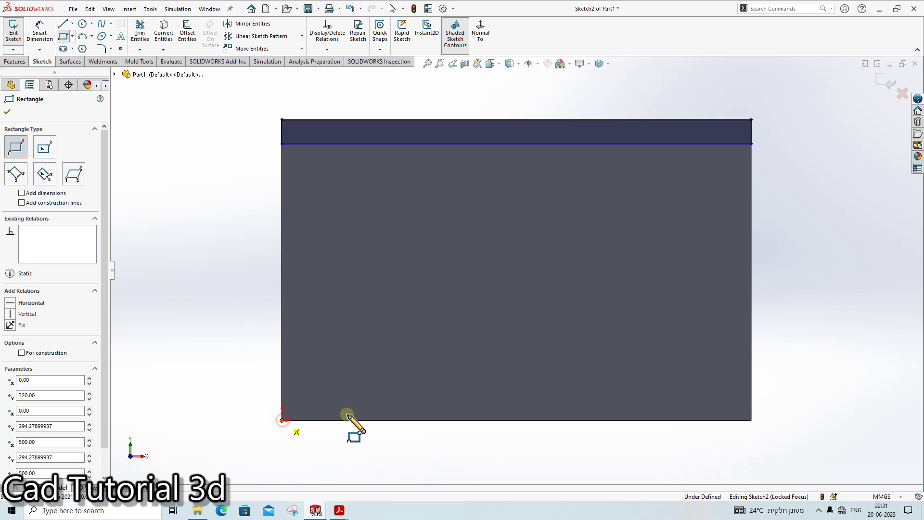
{"action": "left_click", "coordinate": [752, 379]}
{"action": "key", "text": "Escape"}
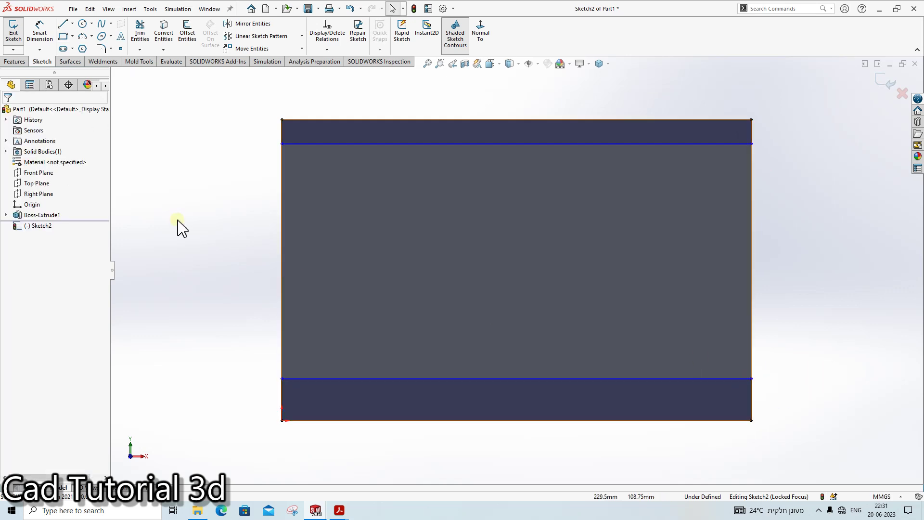
Step: Dimension both strips to 10 mm tall
{"action": "left_click", "coordinate": [40, 35]}
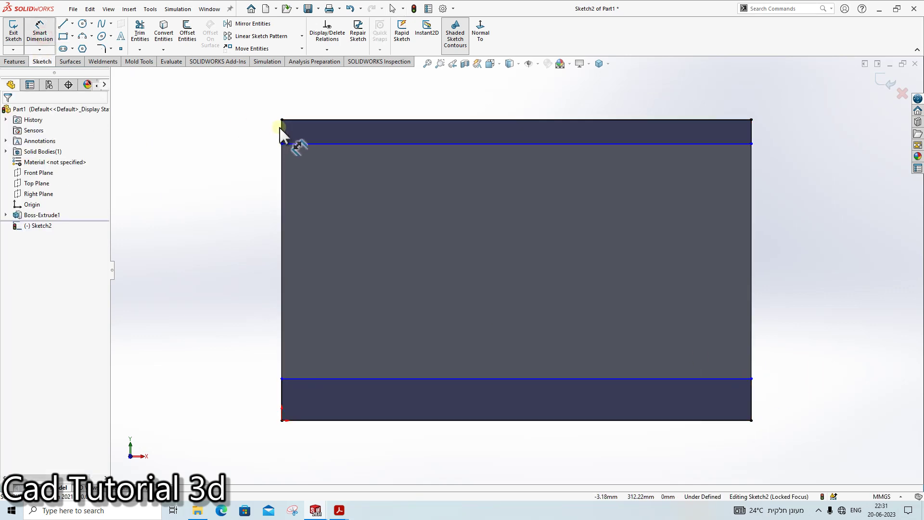
{"action": "left_click", "coordinate": [282, 133]}
{"action": "left_click", "coordinate": [258, 139]}
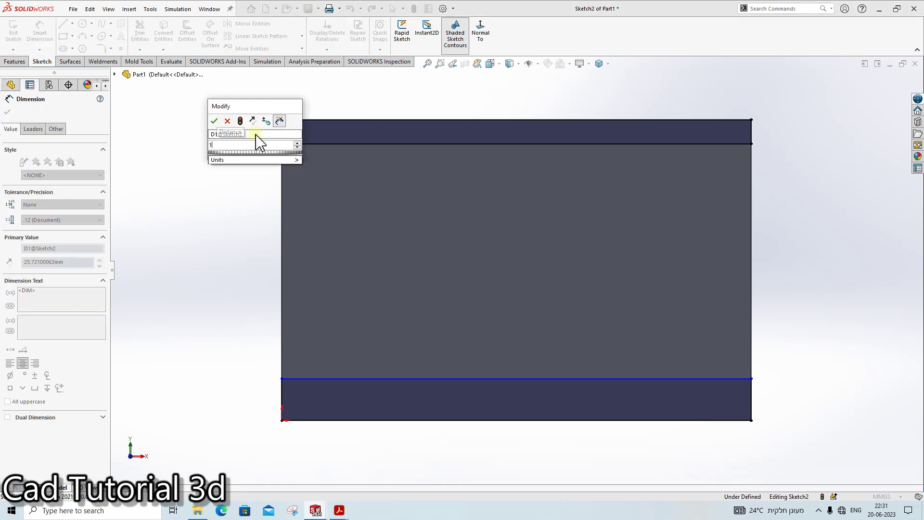
{"action": "type", "text": "10"}
{"action": "key", "text": "Return"}
{"action": "left_click", "coordinate": [282, 399]}
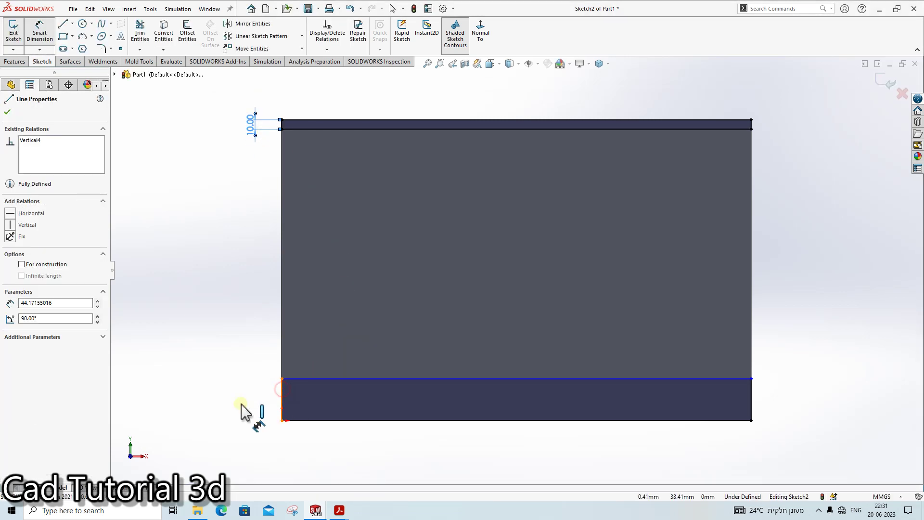
{"action": "left_click", "coordinate": [243, 409]}
{"action": "type", "text": "10"}
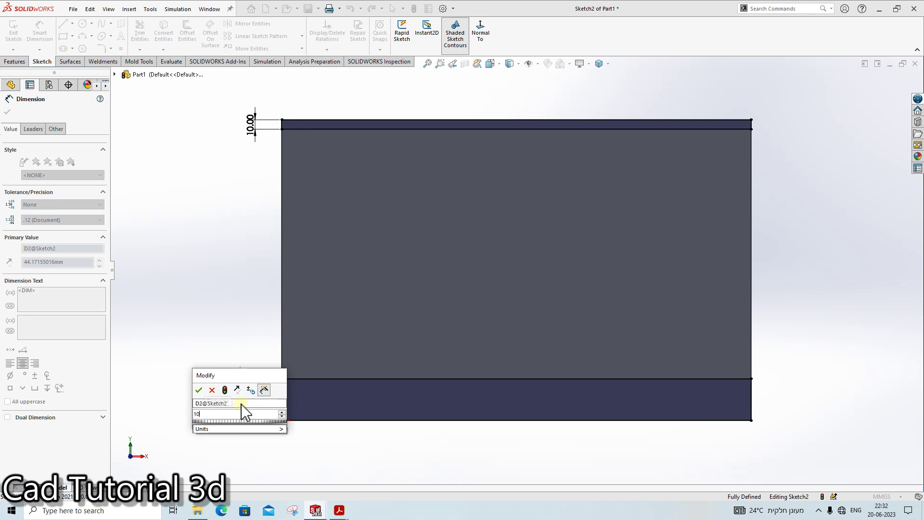
{"action": "key", "text": "Return"}
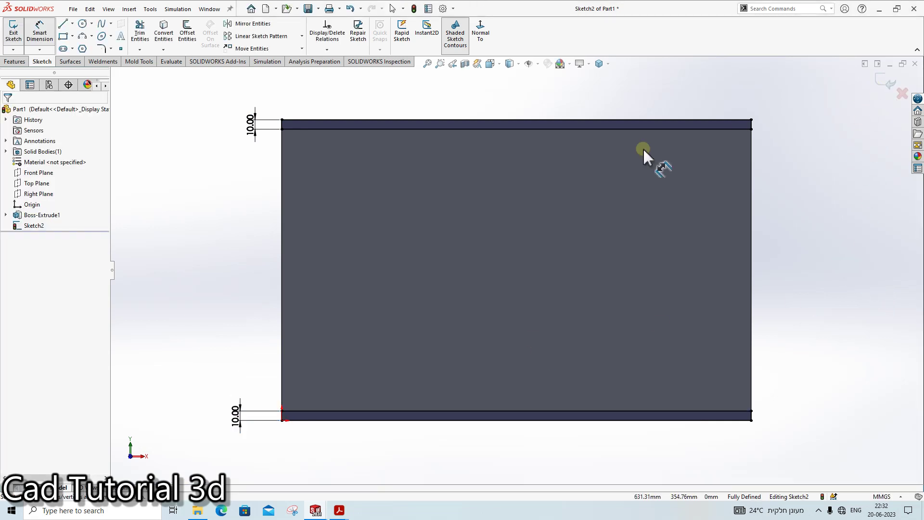
{"action": "left_click", "coordinate": [7, 62]}
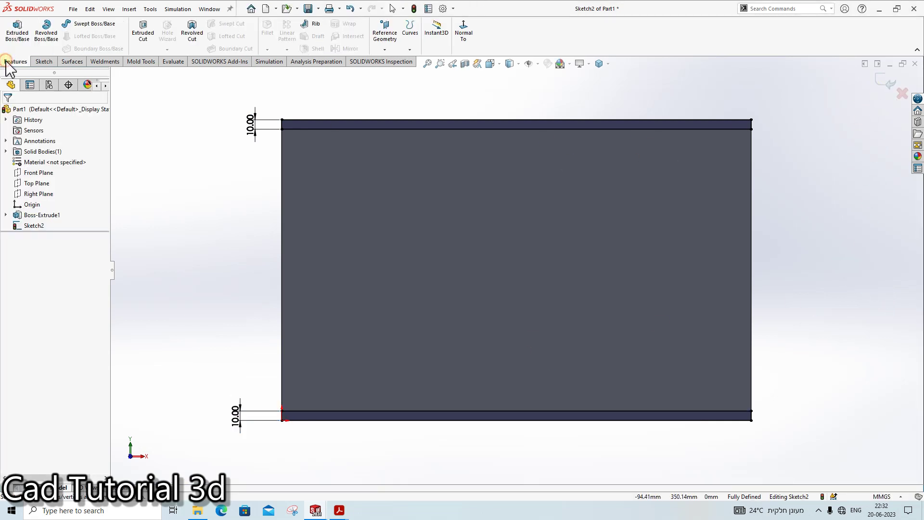
Step: Create Boss-Extrude2, extruding both 10 mm strips Blind 60 mm from the plate
{"action": "left_click", "coordinate": [17, 32]}
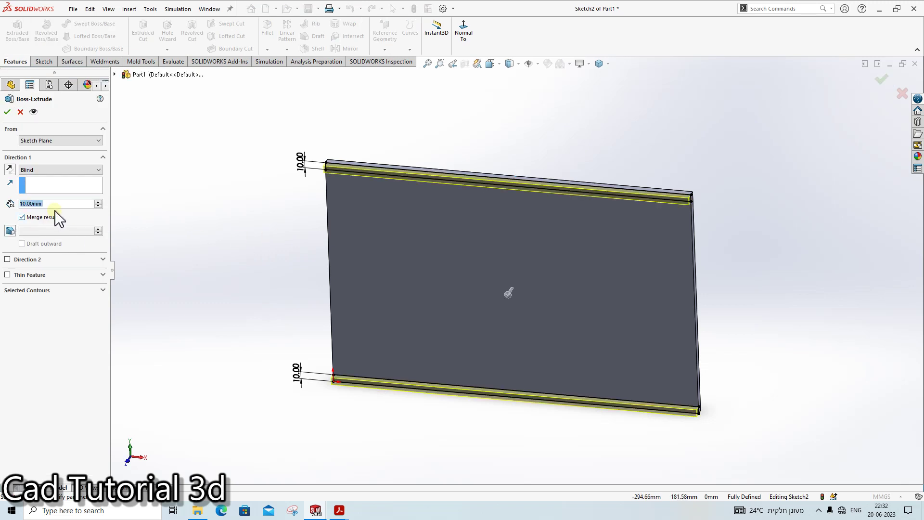
{"action": "type", "text": "60"}
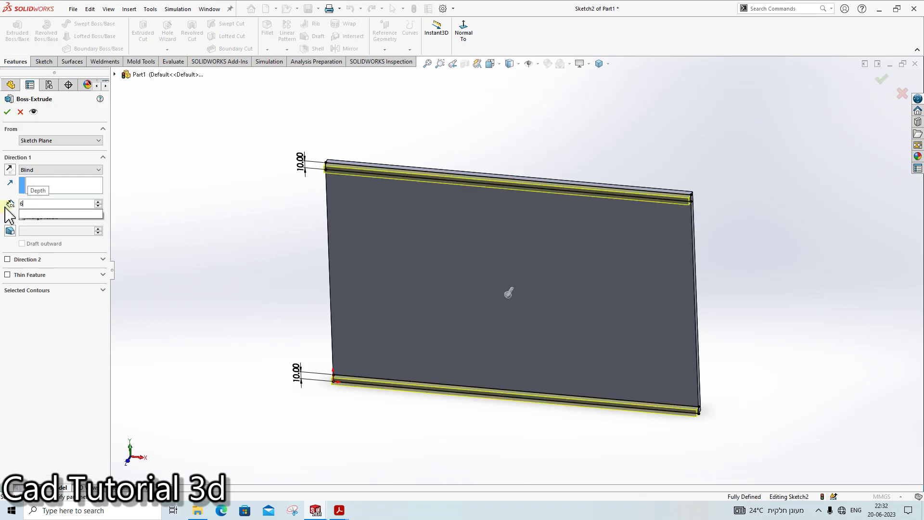
{"action": "key", "text": "Return"}
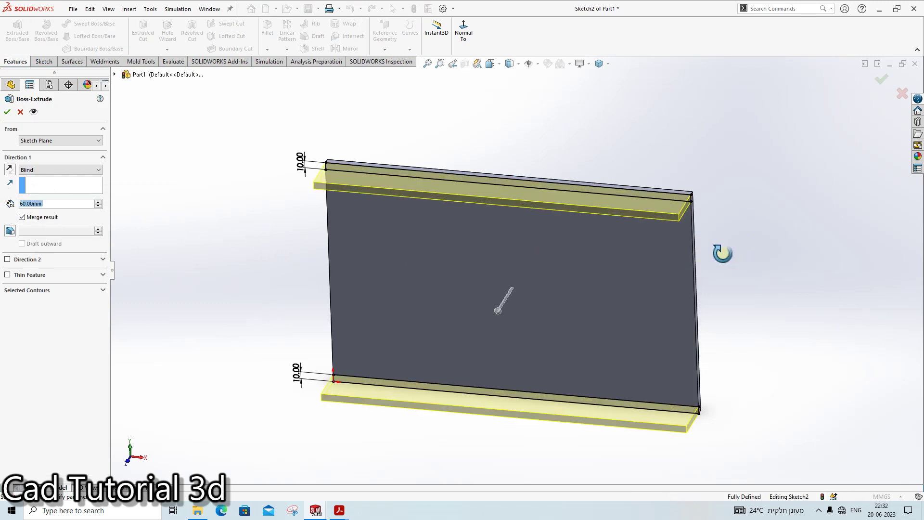
{"action": "middle_click_drag", "start_coordinate": [722, 251], "coordinate": [653, 302]}
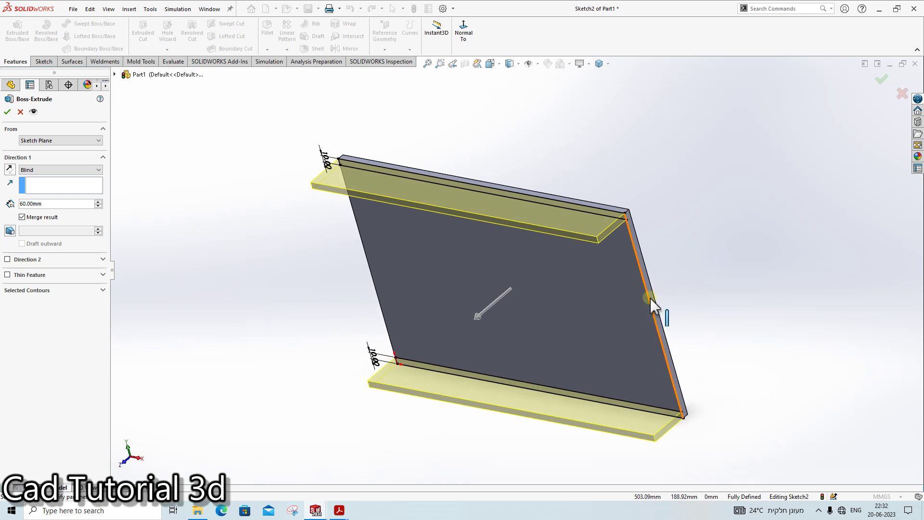
{"action": "left_click", "coordinate": [7, 113]}
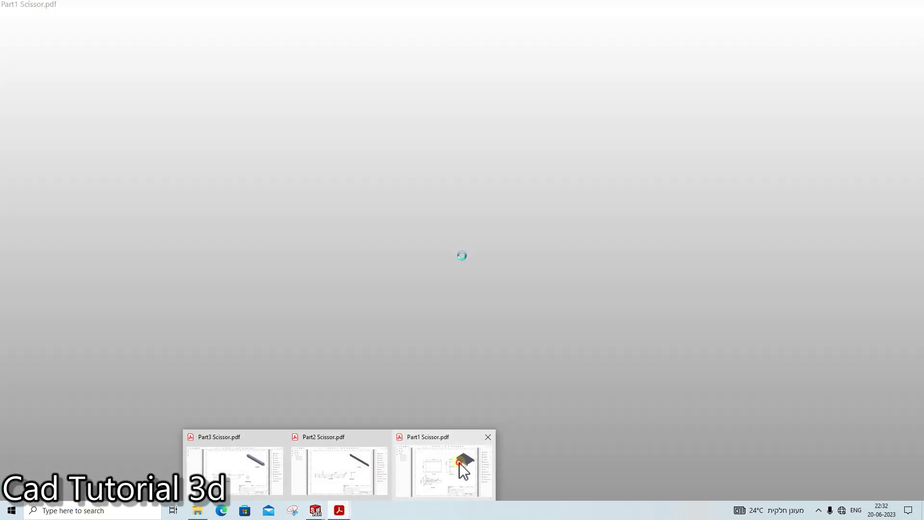
{"action": "mouse_move", "coordinate": [339, 511]}
{"action": "left_click", "coordinate": [462, 467]}
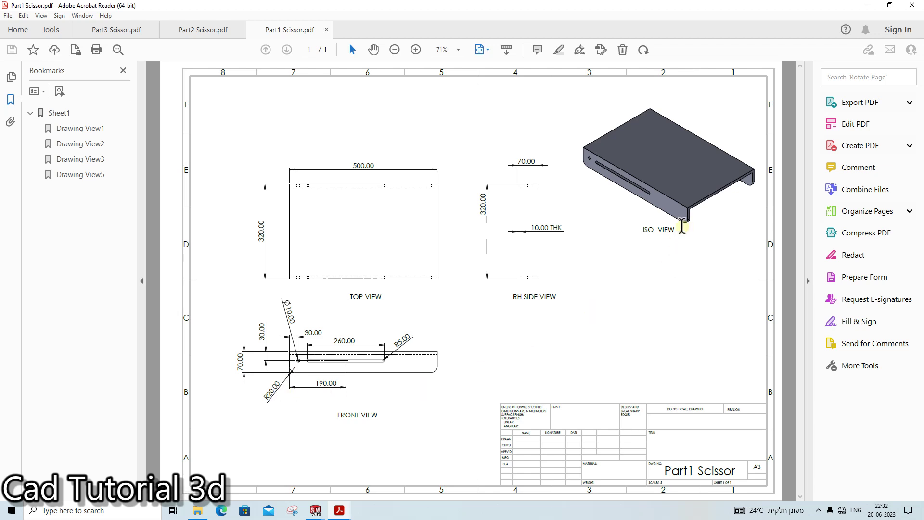
{"action": "left_click", "coordinate": [868, 6]}
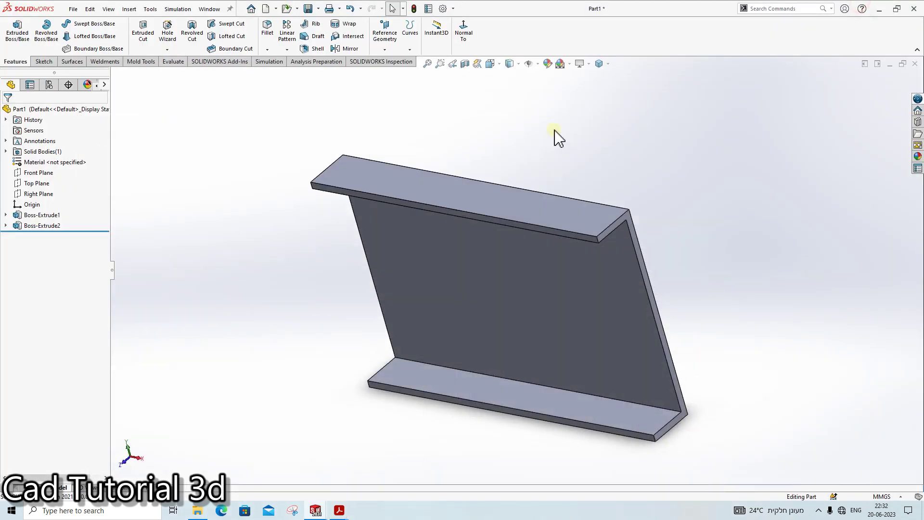
Step: Apply a 20 mm Fillet1 to the four outer flange corner edges
{"action": "left_click", "coordinate": [266, 34]}
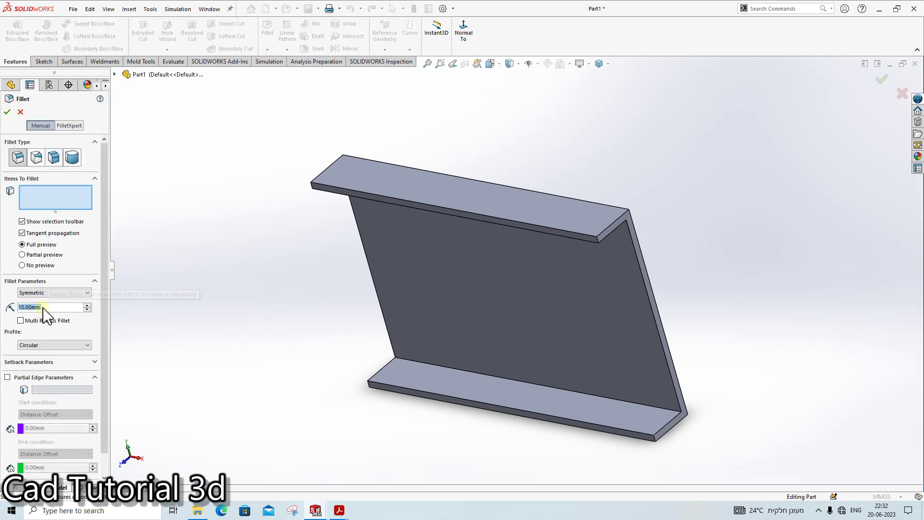
{"action": "type", "text": "20"}
{"action": "key", "text": "Return"}
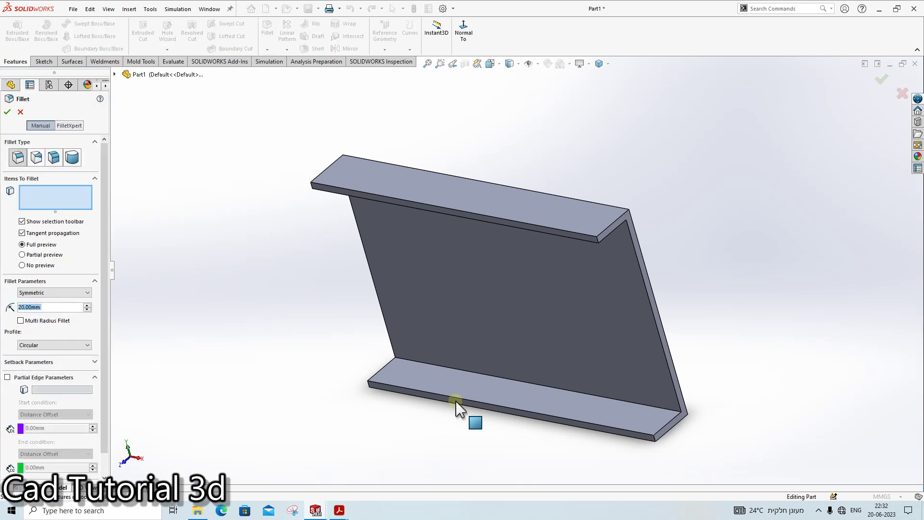
{"action": "scroll", "coordinate": [367, 392], "scroll_direction": "down", "scroll_amount": 2}
{"action": "scroll", "coordinate": [409, 368], "scroll_direction": "down", "scroll_amount": 3}
{"action": "scroll", "coordinate": [429, 368], "scroll_direction": "down", "scroll_amount": 2}
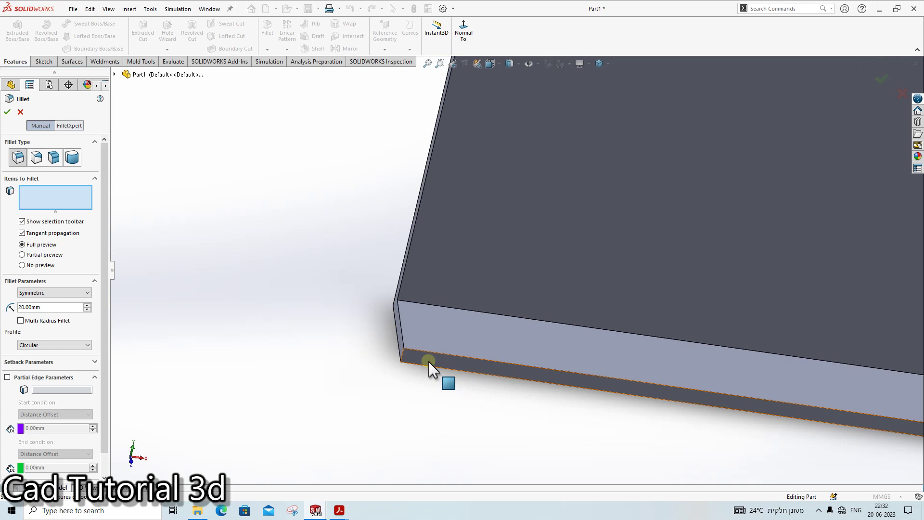
{"action": "left_click", "coordinate": [403, 359]}
{"action": "scroll", "coordinate": [590, 378], "scroll_direction": "up", "scroll_amount": 3}
{"action": "scroll", "coordinate": [681, 372], "scroll_direction": "down", "scroll_amount": 2}
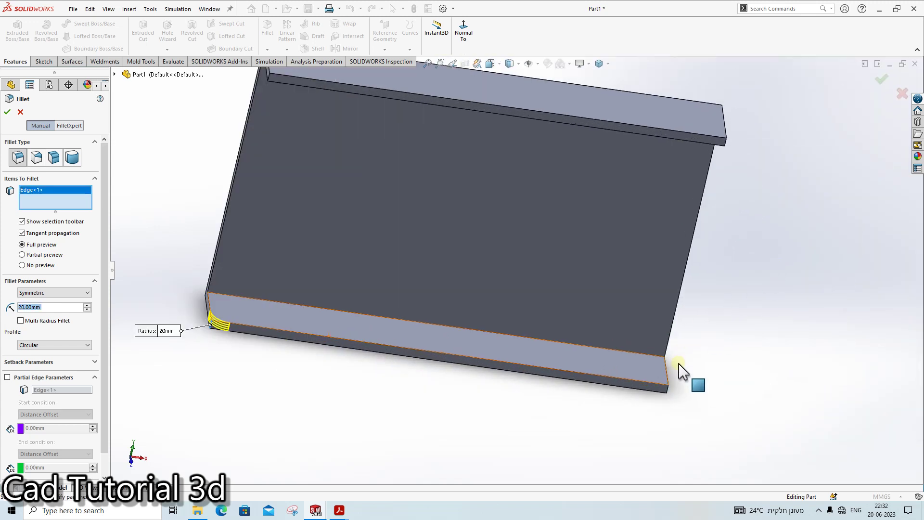
{"action": "left_click", "coordinate": [668, 391]}
{"action": "scroll", "coordinate": [511, 329], "scroll_direction": "up", "scroll_amount": 3}
{"action": "scroll", "coordinate": [424, 192], "scroll_direction": "down", "scroll_amount": 3}
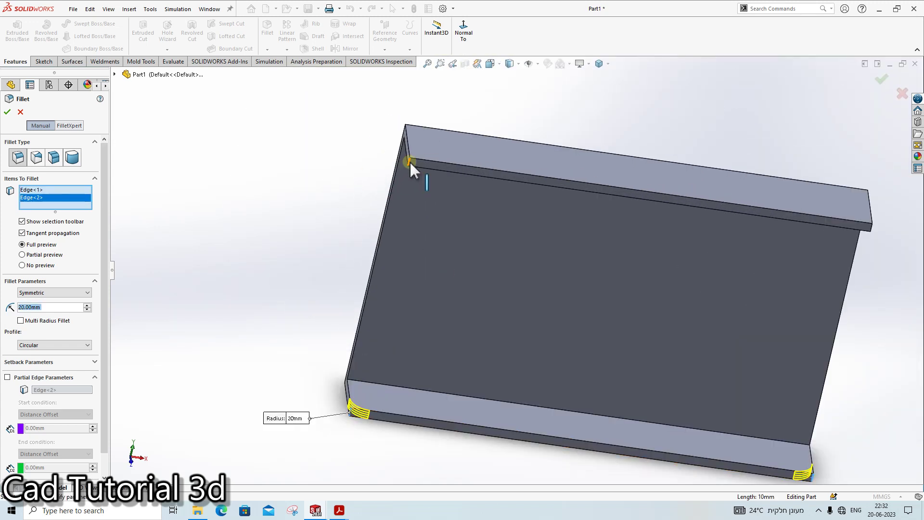
{"action": "left_click", "coordinate": [412, 168]}
{"action": "middle_click_drag", "start_coordinate": [693, 219], "coordinate": [736, 250]}
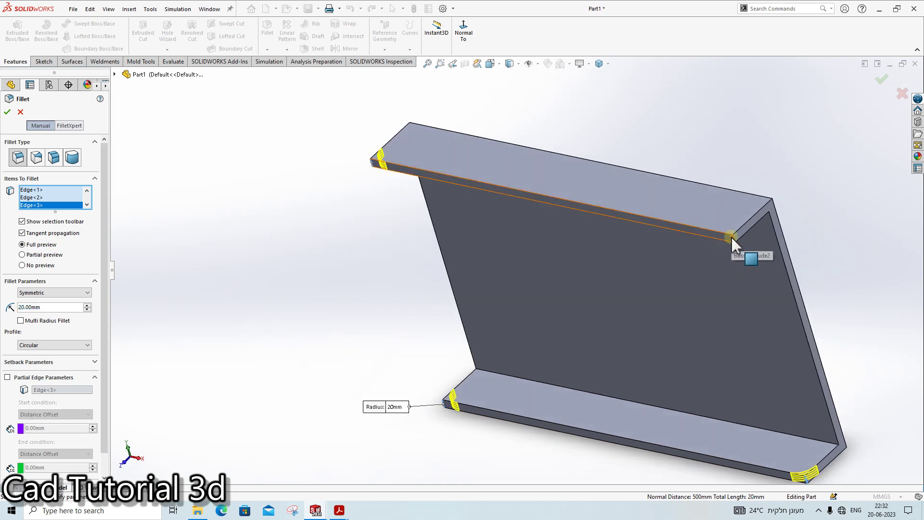
{"action": "left_click", "coordinate": [734, 238]}
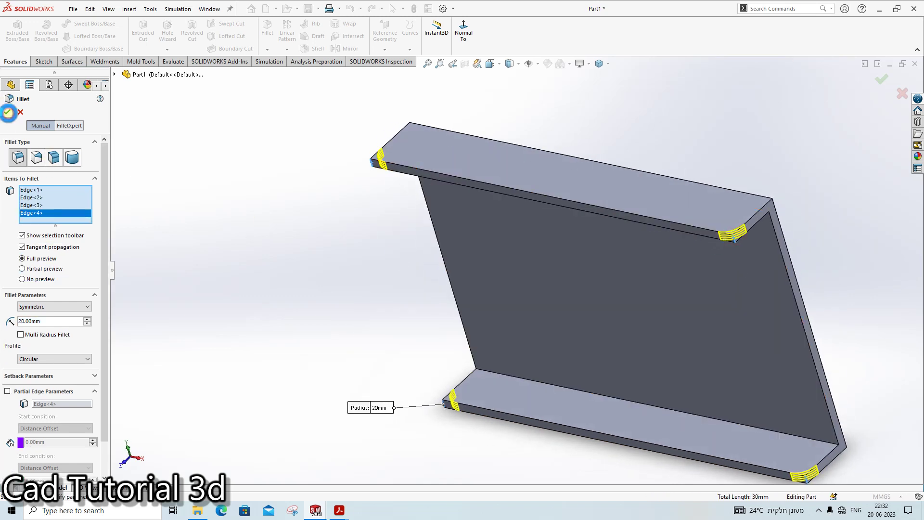
{"action": "left_click", "coordinate": [8, 113]}
Step: View the part's front face Normal To, straight-on
{"action": "mouse_move", "coordinate": [645, 214]}
{"action": "middle_mouse_down"}
{"action": "mouse_move", "coordinate": [696, 181]}
{"action": "mouse_move", "coordinate": [673, 377]}
{"action": "mouse_move", "coordinate": [701, 372]}
{"action": "mouse_move", "coordinate": [694, 356]}
{"action": "middle_mouse_up"}
{"action": "left_click", "coordinate": [521, 320]}
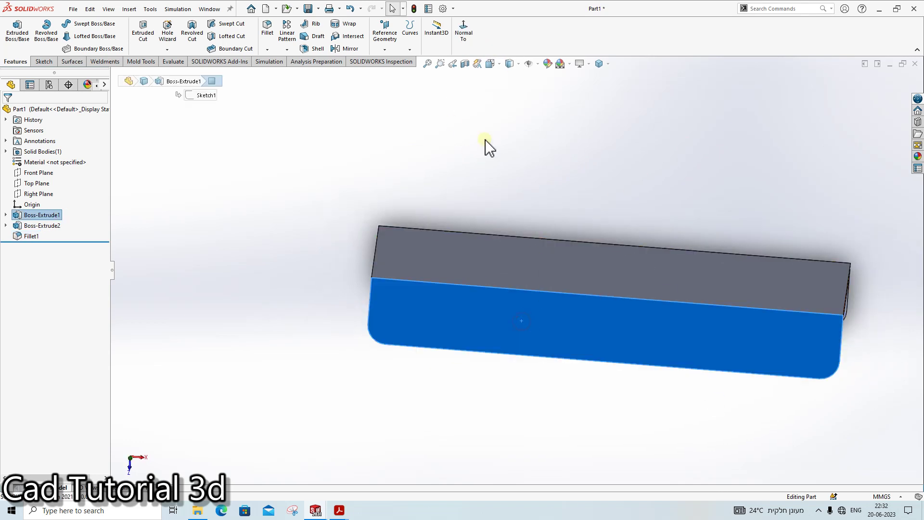
{"action": "left_click", "coordinate": [470, 36]}
{"action": "left_click", "coordinate": [554, 135]}
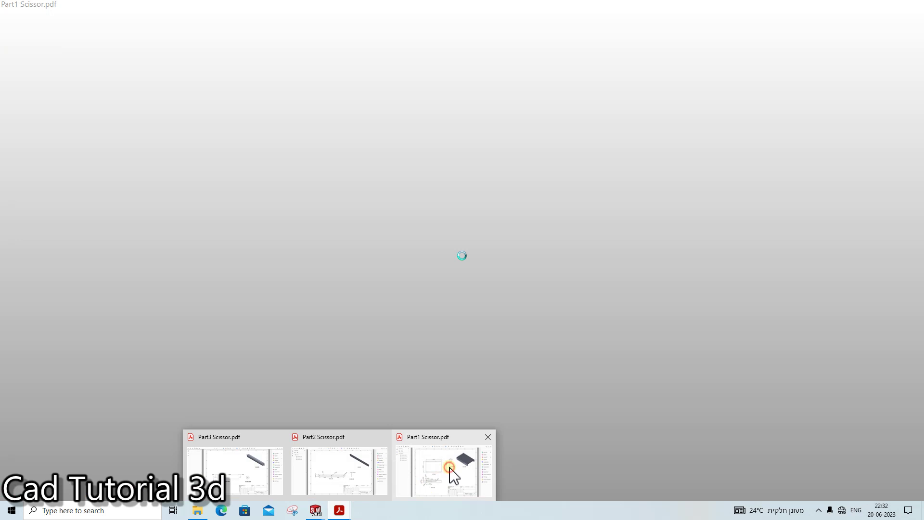
{"action": "mouse_move", "coordinate": [339, 510]}
{"action": "left_click", "coordinate": [449, 477]}
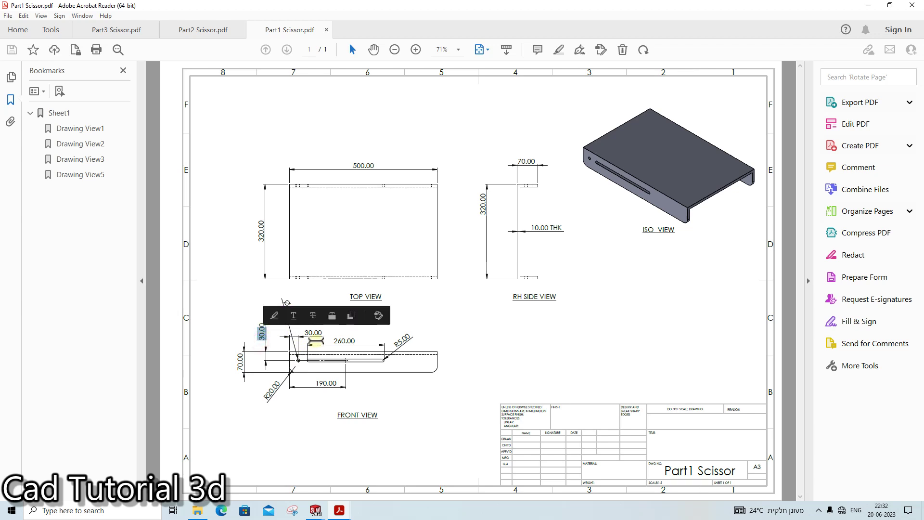
{"action": "left_click_drag", "start_coordinate": [305, 332], "coordinate": [315, 332]}
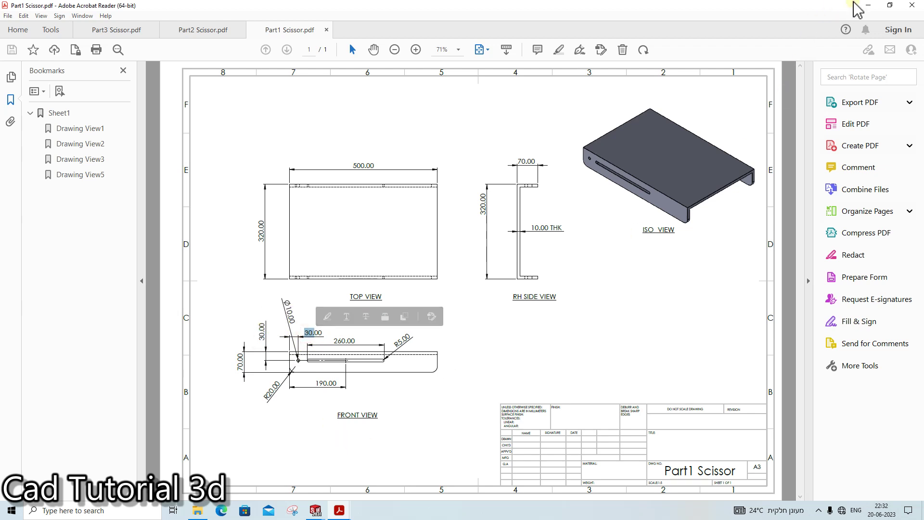
{"action": "left_click", "coordinate": [869, 5]}
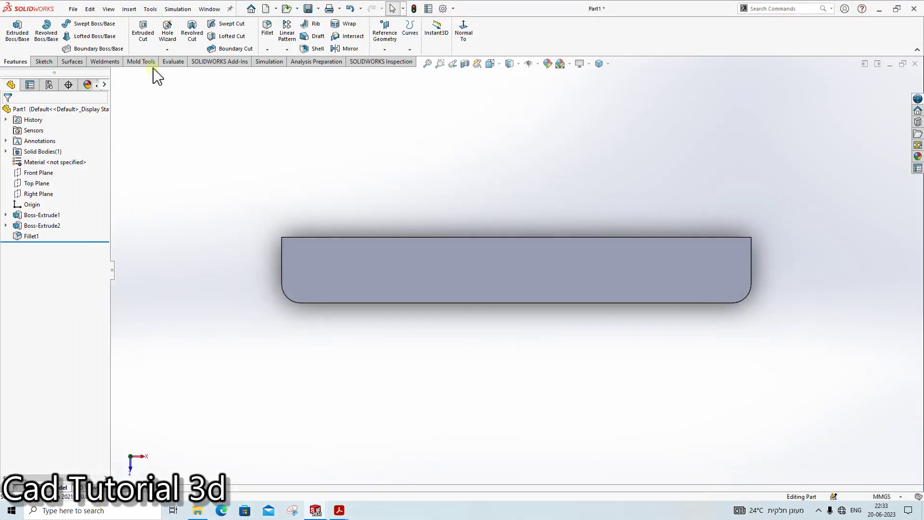
Step: Start a Ø10 Hole Wizard hole and place it on the front face near the left end
{"action": "left_click", "coordinate": [161, 22]}
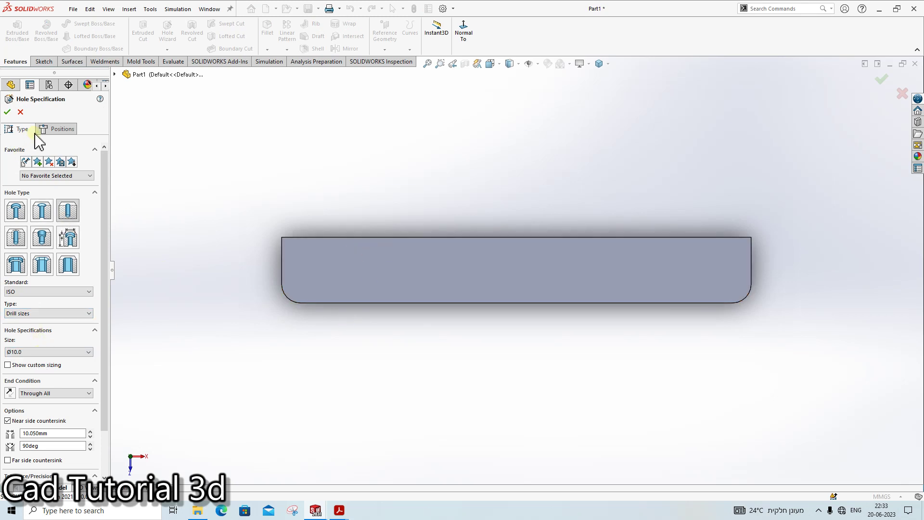
{"action": "left_click", "coordinate": [55, 129]}
{"action": "left_click", "coordinate": [379, 270]}
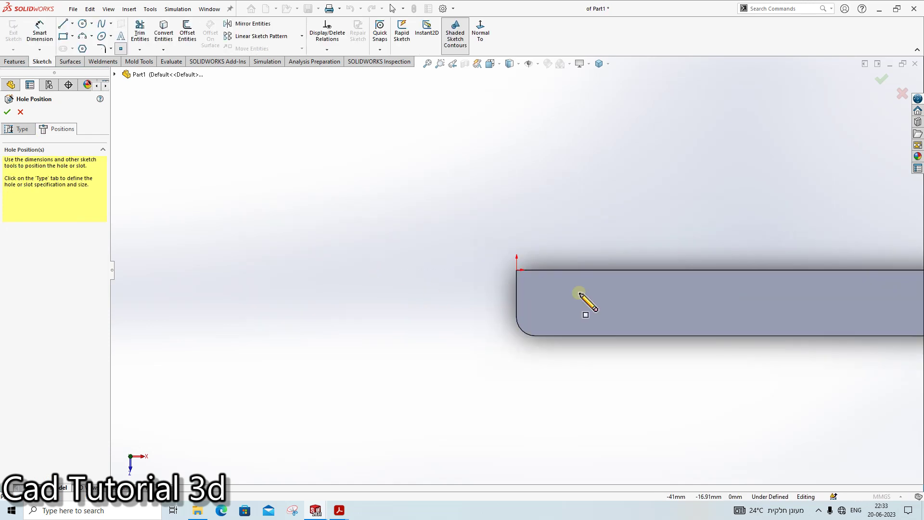
{"action": "left_click", "coordinate": [580, 316]}
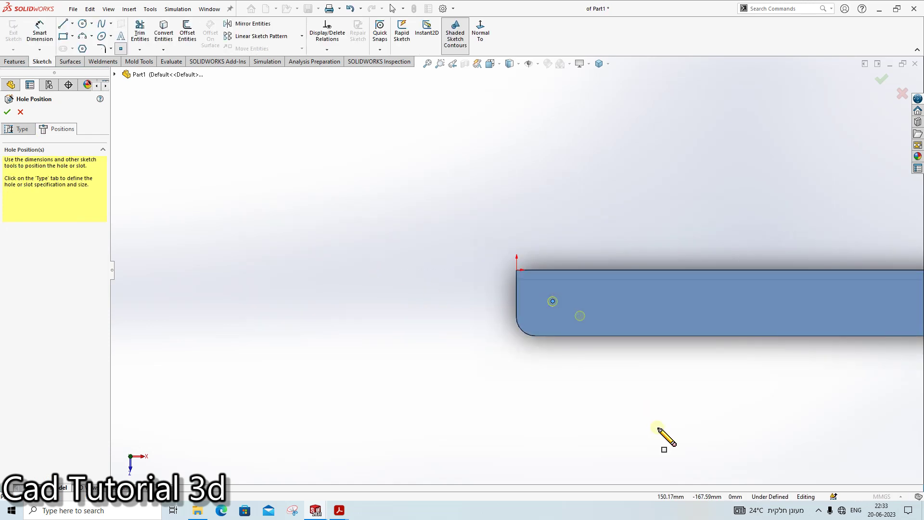
Step: Locate the hole centre 30 mm from the left edge and 30 mm below the top edge
{"action": "left_click", "coordinate": [49, 42]}
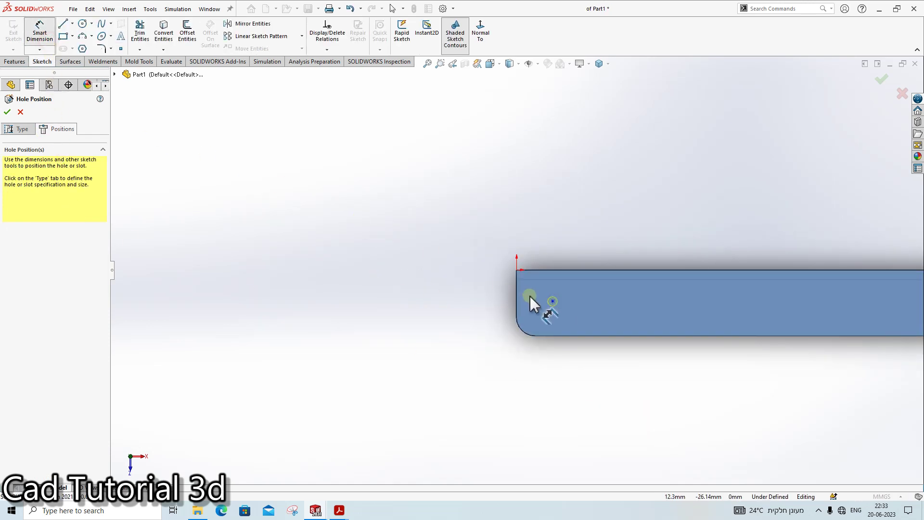
{"action": "left_click", "coordinate": [518, 297]}
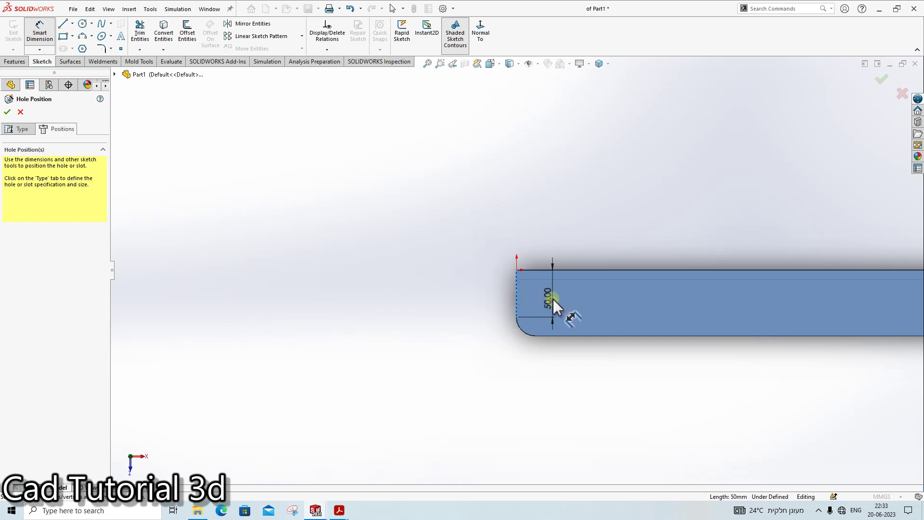
{"action": "left_click", "coordinate": [553, 301]}
{"action": "left_click", "coordinate": [537, 245]}
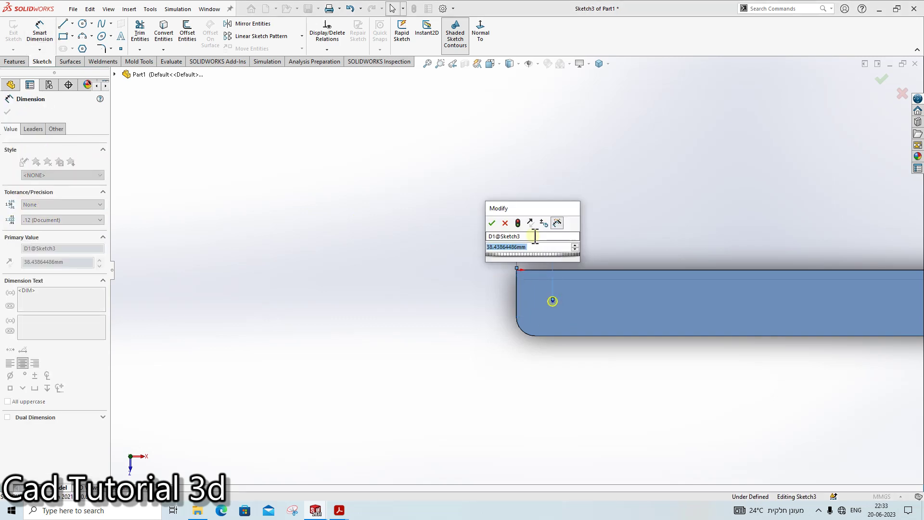
{"action": "type", "text": "30"}
{"action": "key", "text": "Return"}
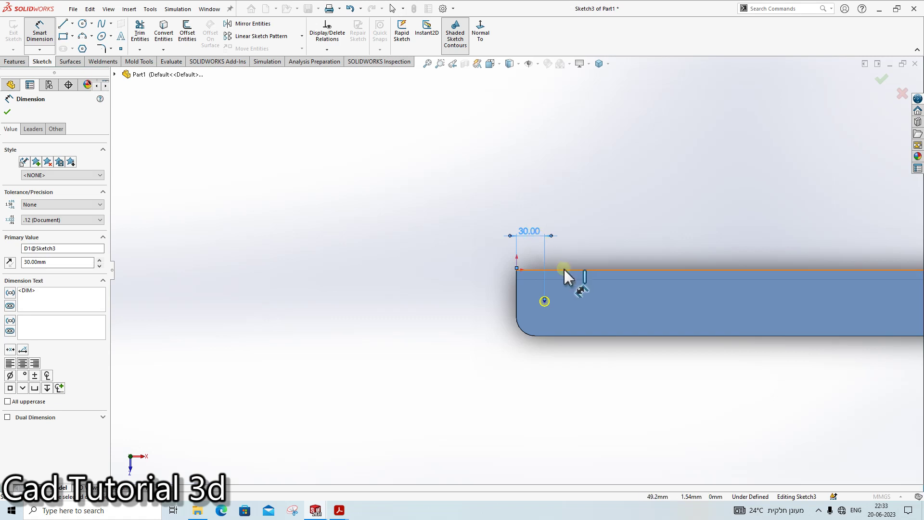
{"action": "left_click", "coordinate": [566, 270]}
{"action": "left_click", "coordinate": [545, 302]}
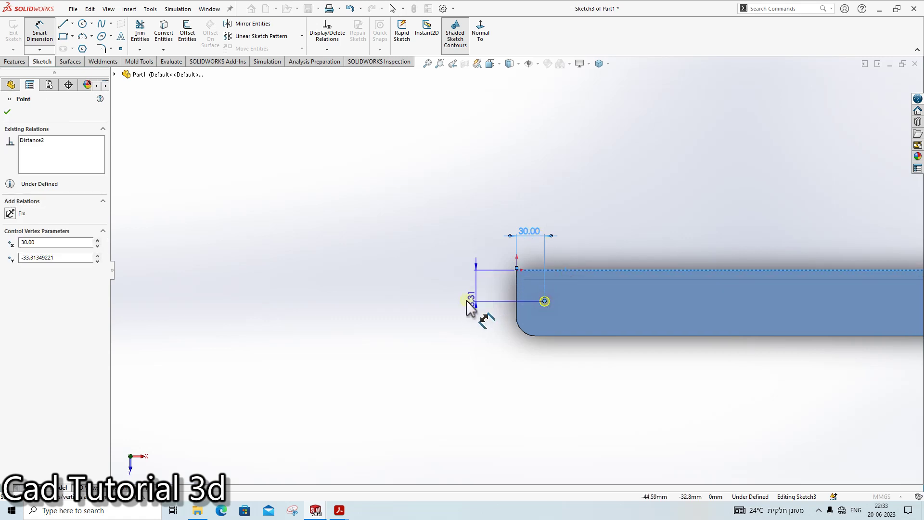
{"action": "left_click", "coordinate": [466, 302]}
{"action": "type", "text": "30"}
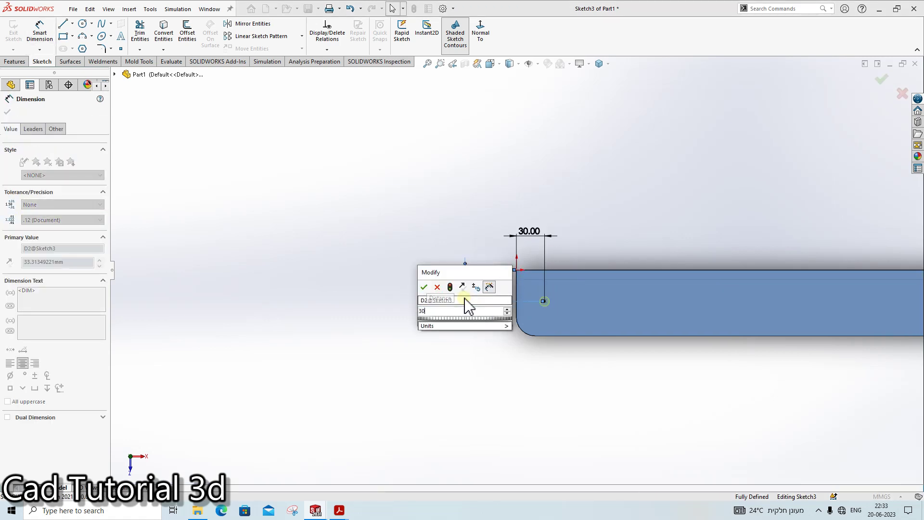
{"action": "key", "text": "Return"}
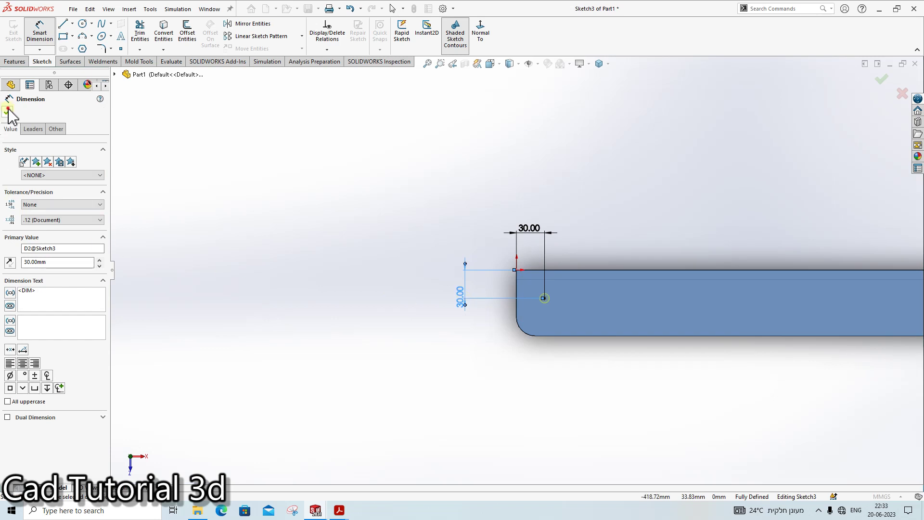
{"action": "left_click", "coordinate": [7, 112]}
Step: Accept the Ø10 hole and check the drawing's 260.00 and R5.00 dimensions
{"action": "mouse_move", "coordinate": [691, 161]}
{"action": "middle_mouse_down"}
{"action": "mouse_move", "coordinate": [625, 217]}
{"action": "mouse_move", "coordinate": [792, 234]}
{"action": "mouse_move", "coordinate": [592, 247]}
{"action": "mouse_move", "coordinate": [654, 233]}
{"action": "mouse_move", "coordinate": [622, 278]}
{"action": "mouse_move", "coordinate": [598, 289]}
{"action": "mouse_move", "coordinate": [605, 301]}
{"action": "middle_mouse_up"}
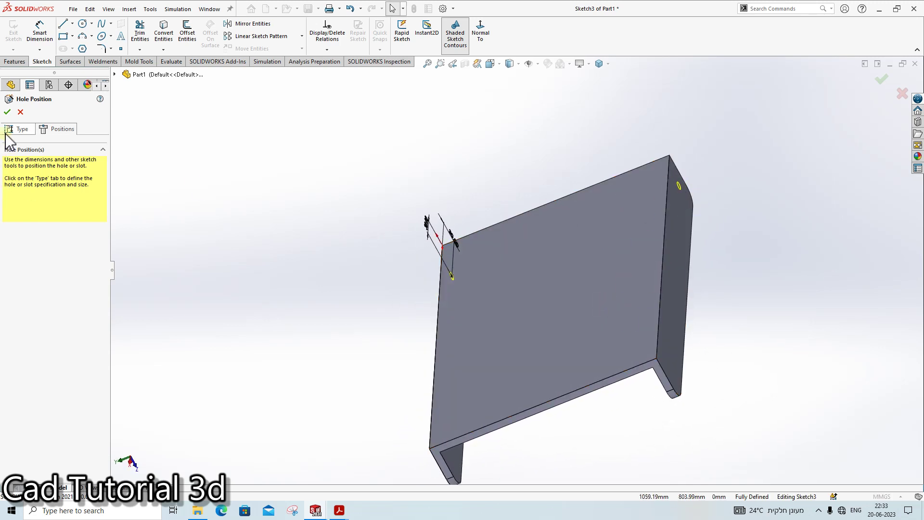
{"action": "left_click", "coordinate": [7, 113]}
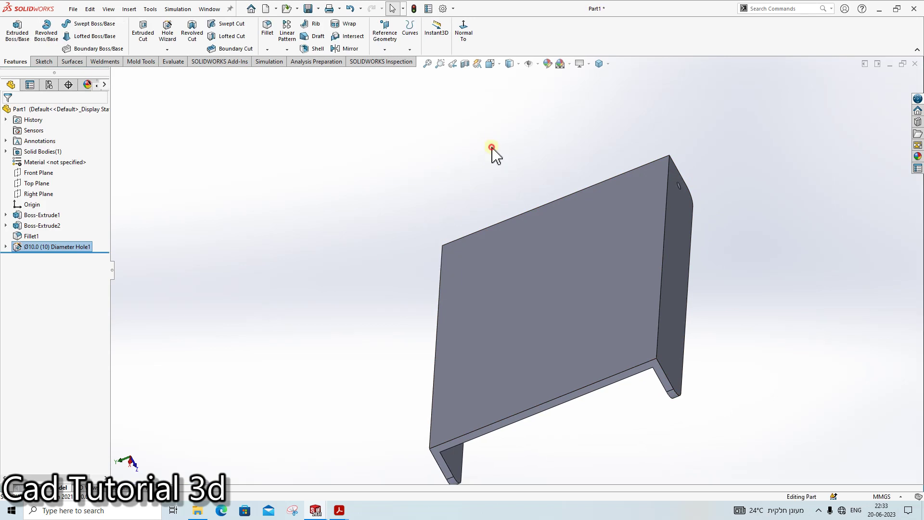
{"action": "mouse_move", "coordinate": [754, 215]}
{"action": "middle_mouse_down"}
{"action": "mouse_move", "coordinate": [861, 158]}
{"action": "mouse_move", "coordinate": [848, 161]}
{"action": "middle_mouse_up"}
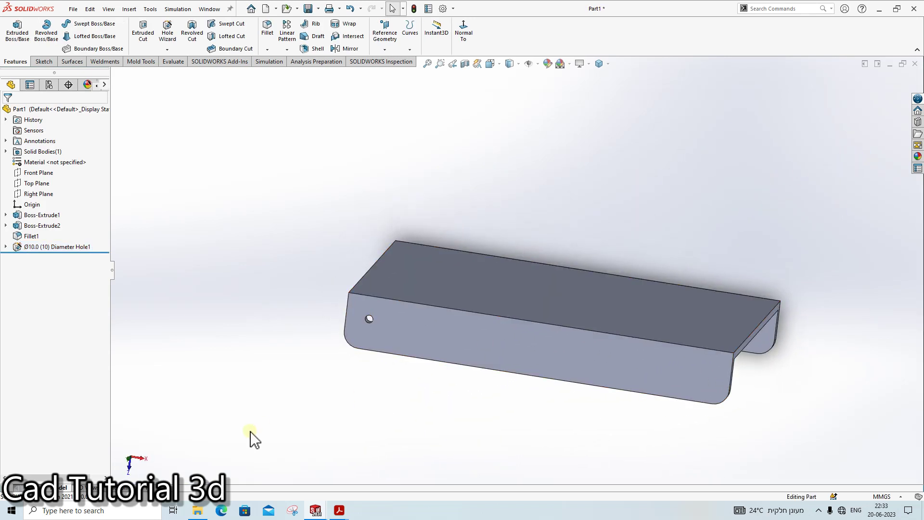
{"action": "left_click", "coordinate": [436, 477]}
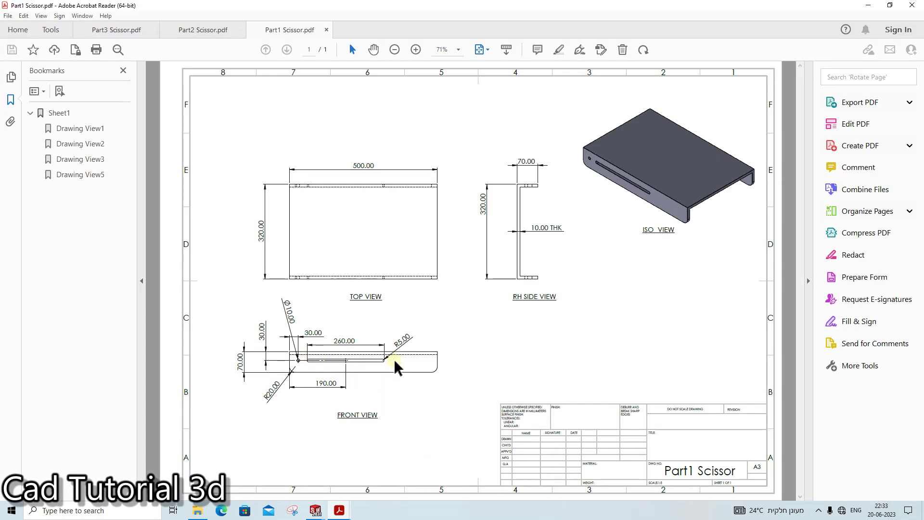
{"action": "left_click", "coordinate": [386, 386]}
{"action": "left_click", "coordinate": [869, 6]}
{"action": "left_click", "coordinate": [43, 61]}
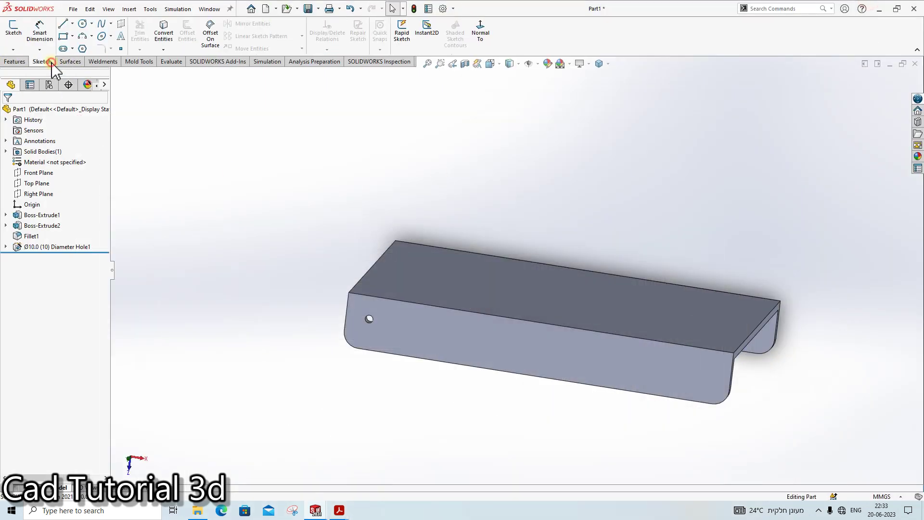
Step: Start a sketch on the plate's front face and abandon a first slot attempt
{"action": "left_click", "coordinate": [14, 34]}
{"action": "left_click", "coordinate": [492, 342]}
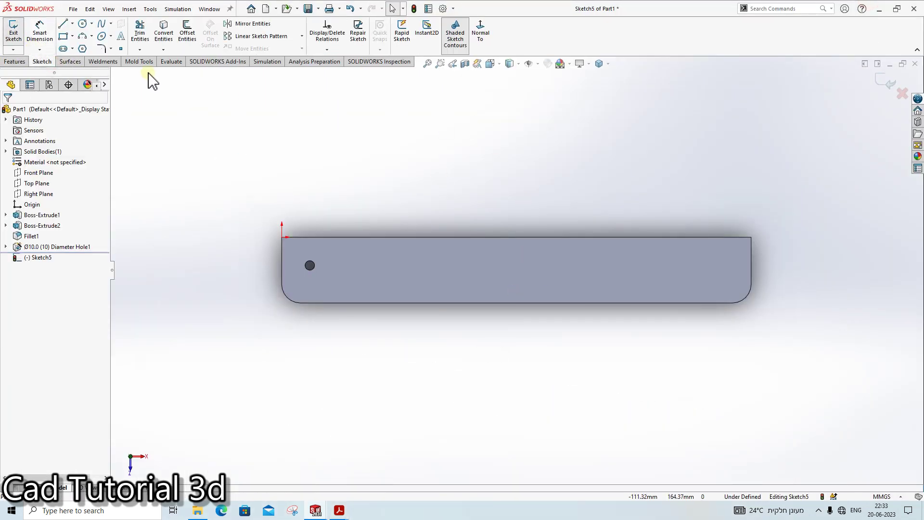
{"action": "left_click", "coordinate": [64, 48]}
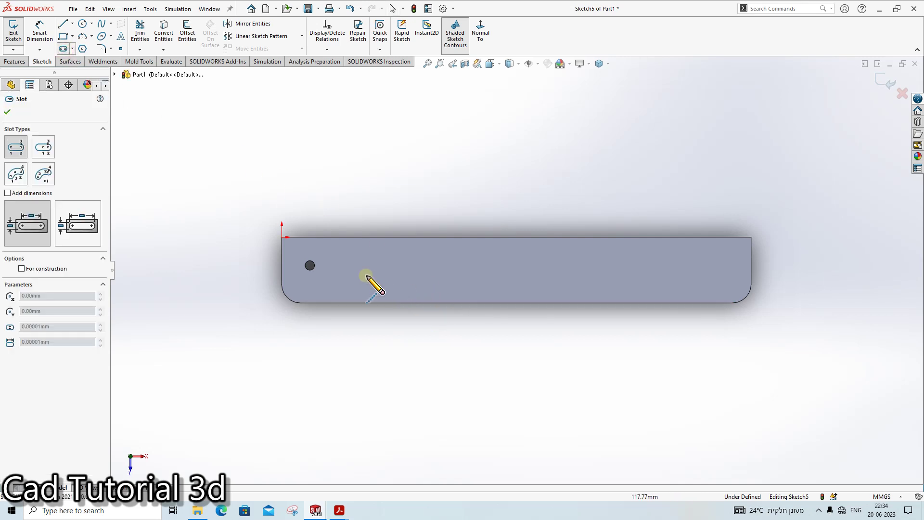
{"action": "left_click", "coordinate": [383, 267]}
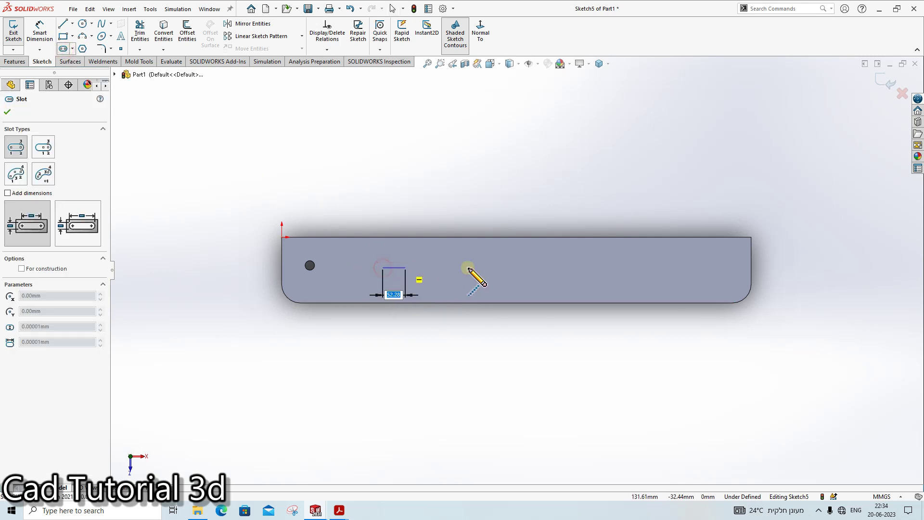
{"action": "left_click", "coordinate": [574, 267]}
{"action": "key", "text": "Escape"}
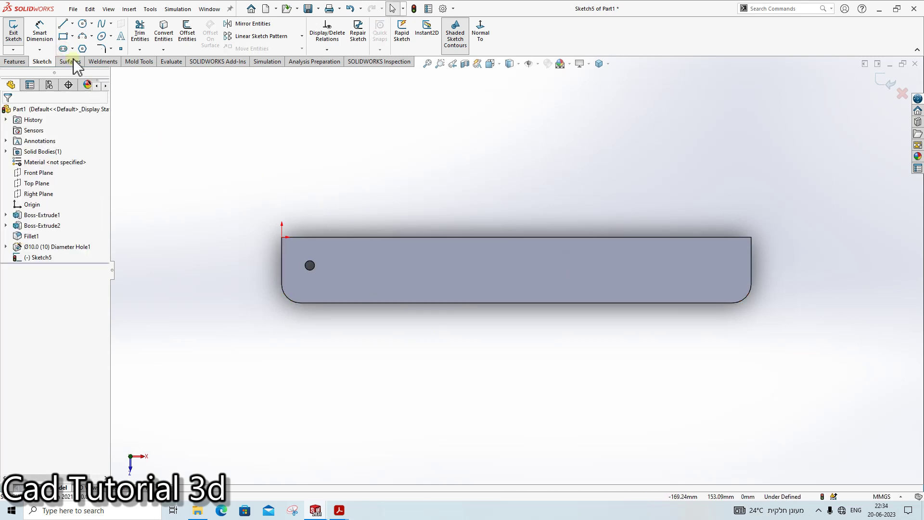
Step: Draw a straight slot along the bar's middle, right of the hole
{"action": "left_click", "coordinate": [63, 49]}
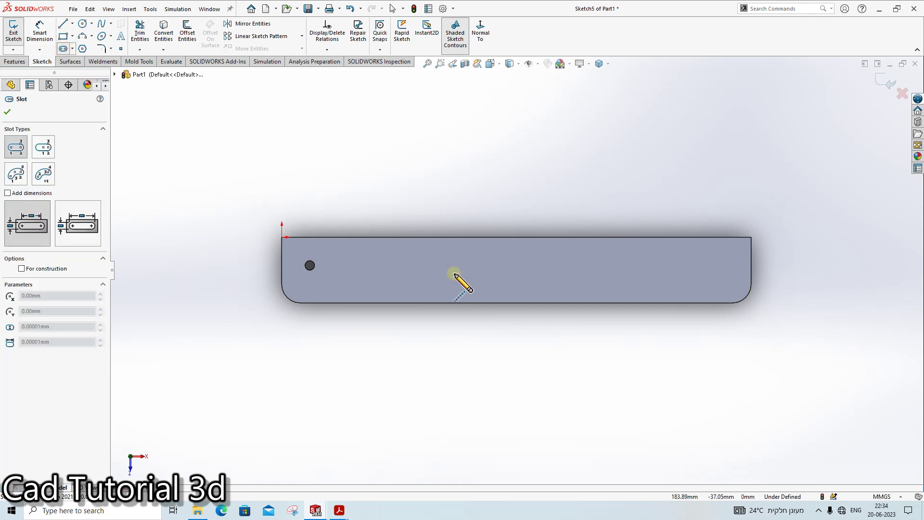
{"action": "left_click", "coordinate": [427, 268]}
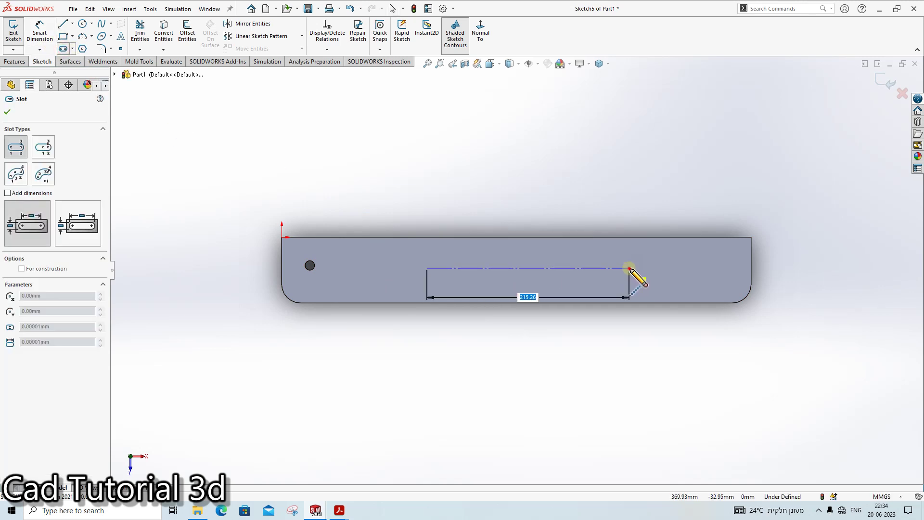
{"action": "left_click", "coordinate": [629, 268]}
{"action": "left_click", "coordinate": [630, 280]}
{"action": "key", "text": "Escape"}
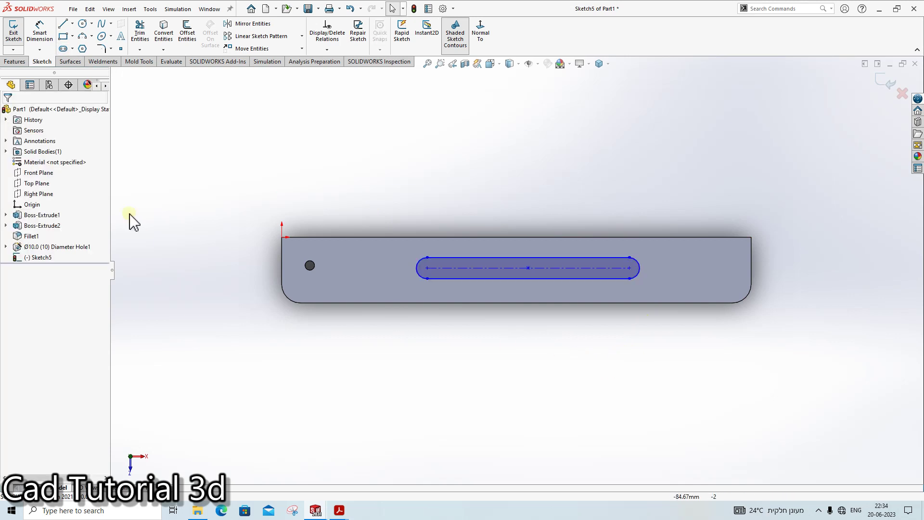
Step: Recheck the Part1 Scissor drawing before dimensioning the slot
{"action": "left_click", "coordinate": [39, 33]}
{"action": "mouse_move", "coordinate": [339, 510]}
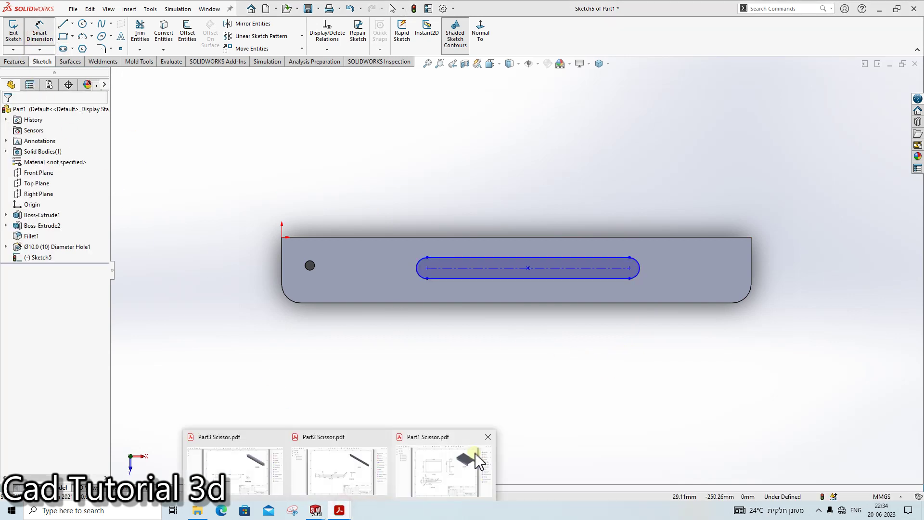
{"action": "left_click", "coordinate": [479, 461]}
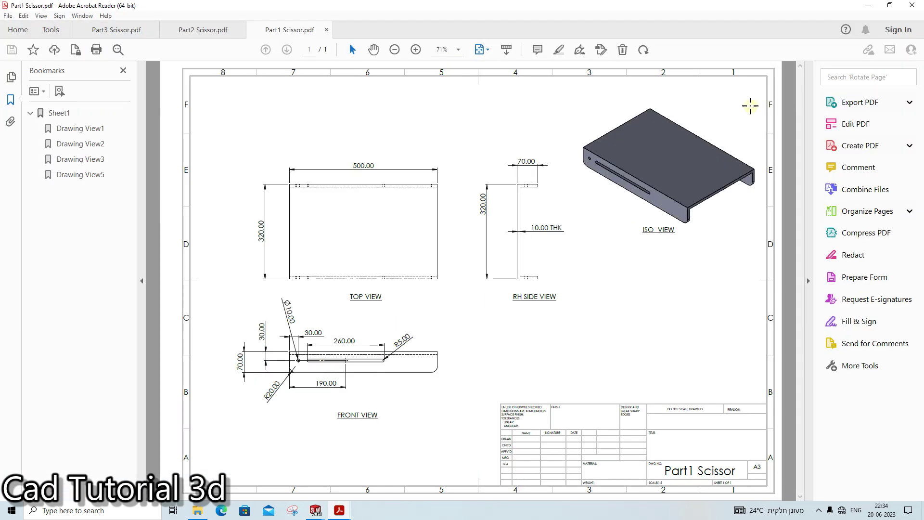
{"action": "left_click", "coordinate": [888, 6]}
{"action": "left_click", "coordinate": [504, 6]}
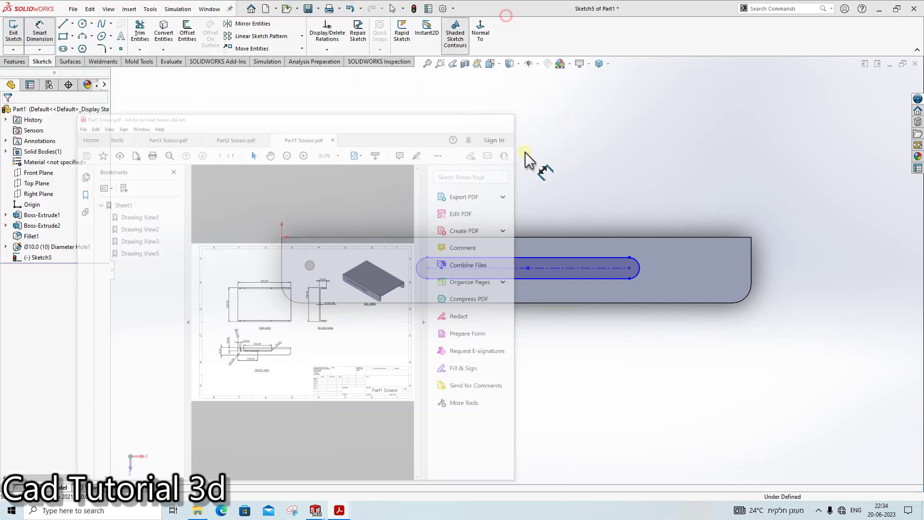
Step: Dimension the slot's left end arc to a 5 mm radius
{"action": "left_click", "coordinate": [348, 277]}
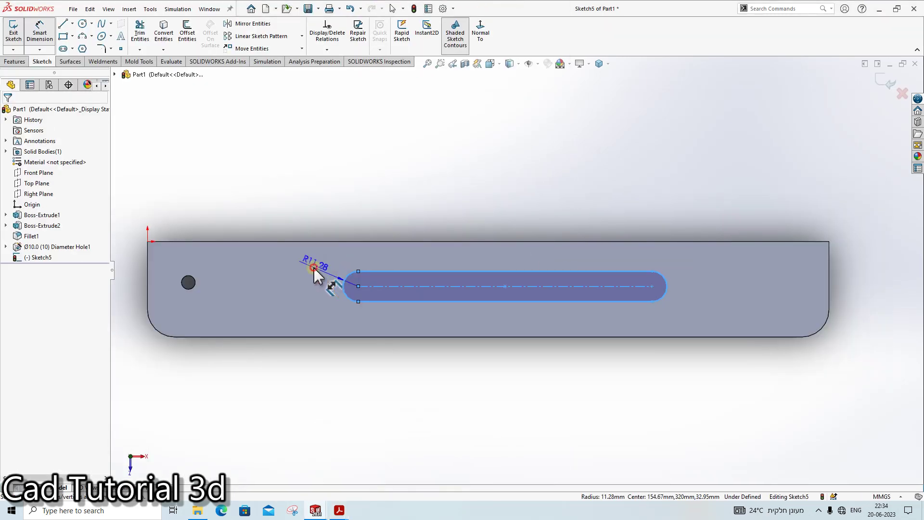
{"action": "left_click", "coordinate": [315, 277]}
{"action": "type", "text": "5"}
{"action": "key", "text": "Return"}
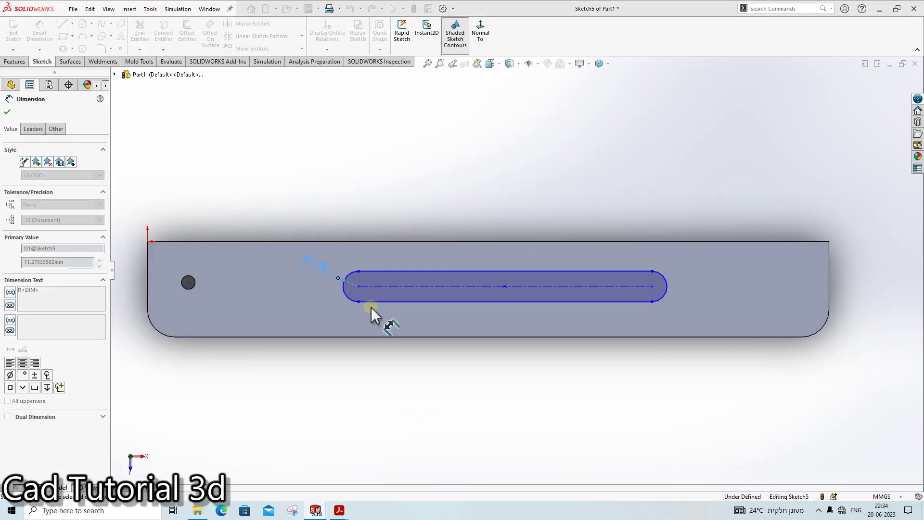
Step: Add a length dimension between the slot's two ends, placed below the slot
{"action": "scroll", "coordinate": [358, 296], "scroll_direction": "down", "scroll_amount": 3}
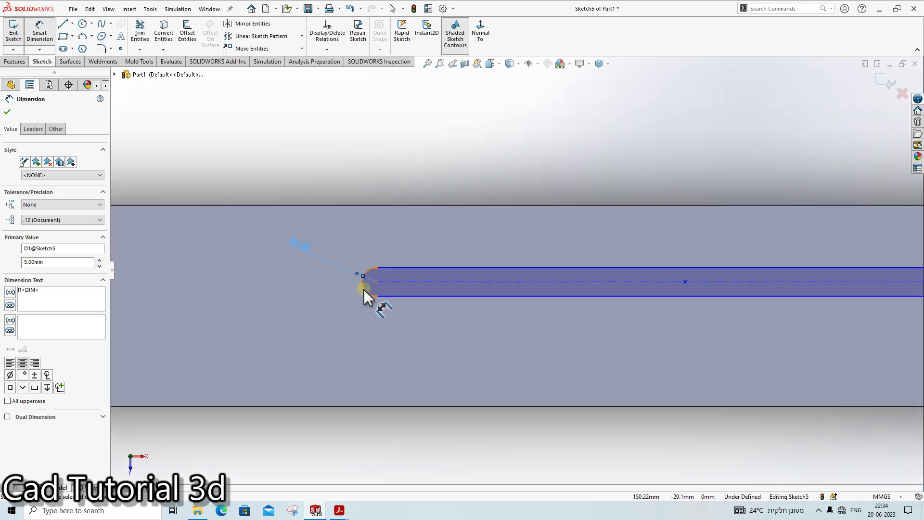
{"action": "left_click", "coordinate": [397, 296]}
{"action": "scroll", "coordinate": [751, 289], "scroll_direction": "up", "scroll_amount": 3}
{"action": "scroll", "coordinate": [722, 287], "scroll_direction": "down", "scroll_amount": 2}
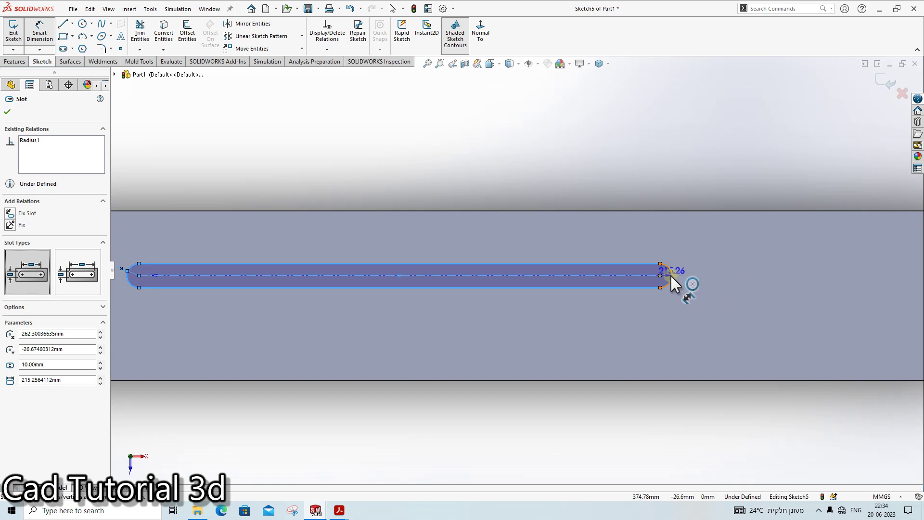
{"action": "left_click", "coordinate": [673, 284]}
{"action": "left_click", "coordinate": [396, 330]}
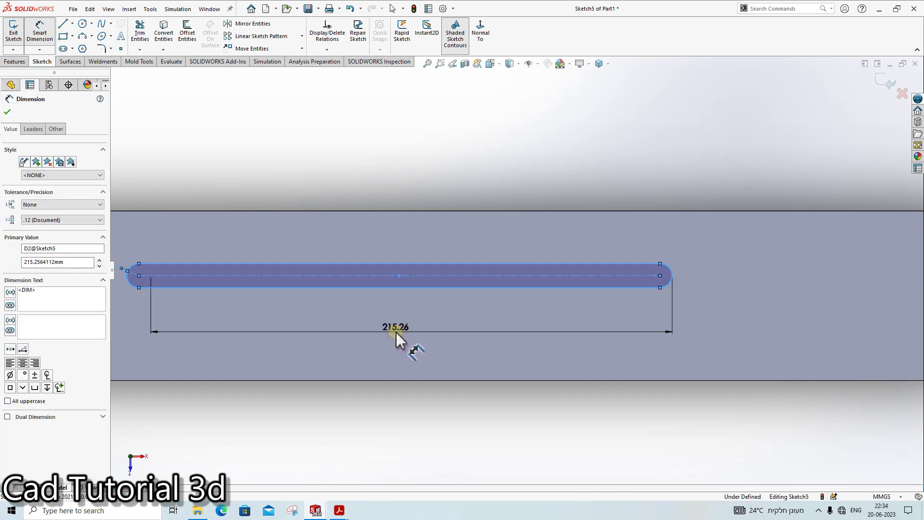
{"action": "left_click", "coordinate": [355, 318]}
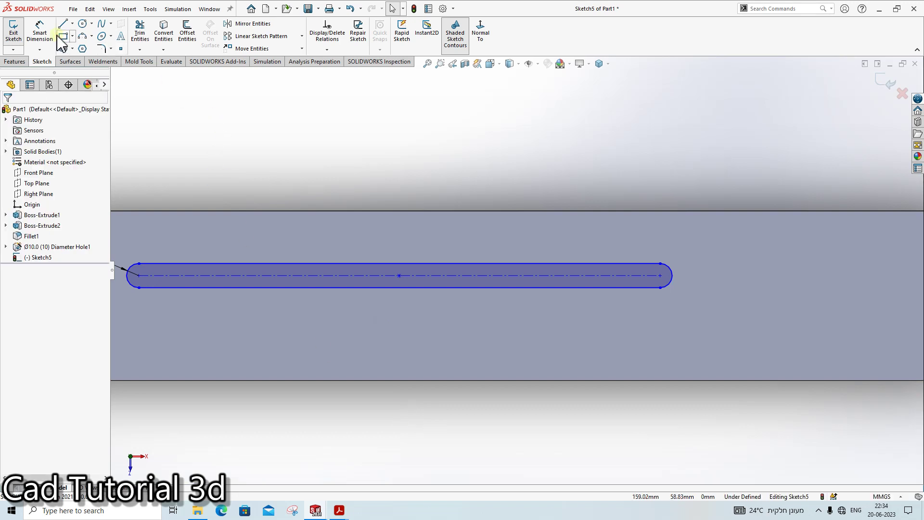
Step: Re-dimension the slot arc-to-arc and set its overall length to 250
{"action": "left_click", "coordinate": [40, 30]}
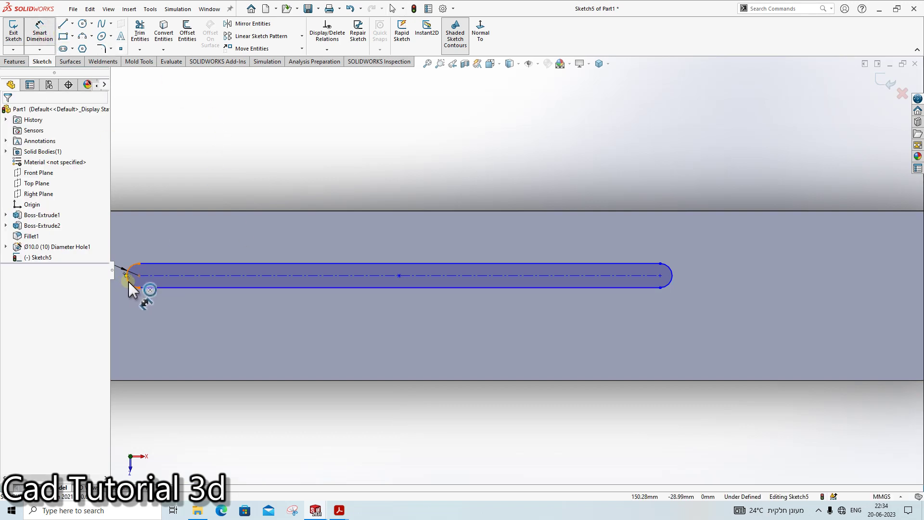
{"action": "left_click", "coordinate": [129, 283]}
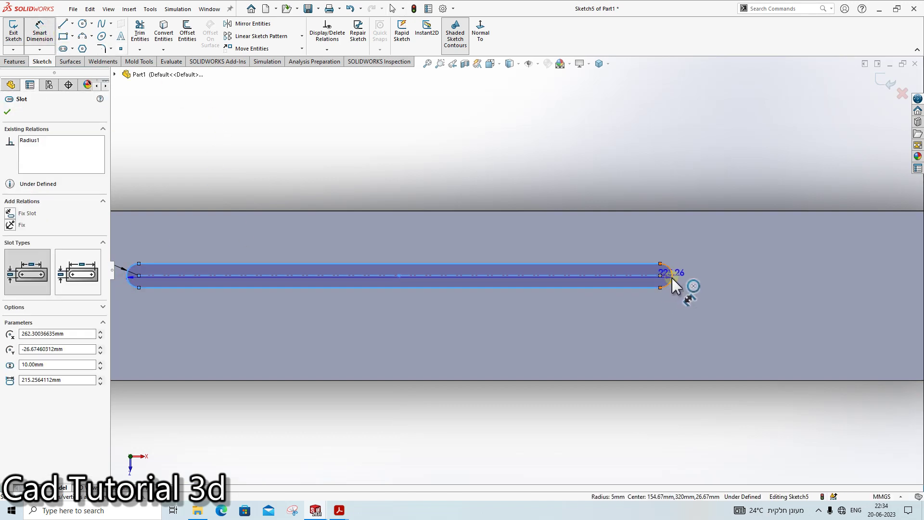
{"action": "left_click", "coordinate": [676, 287]}
{"action": "left_click", "coordinate": [407, 337]}
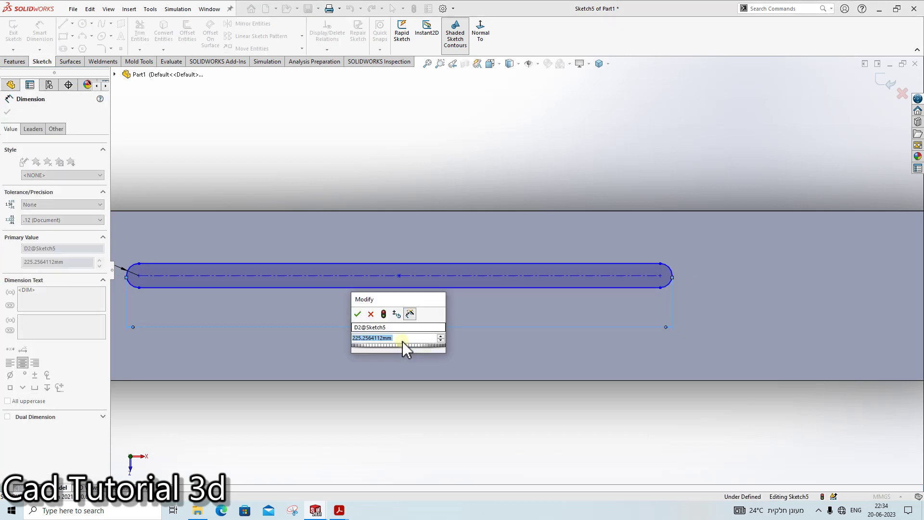
{"action": "type", "text": "250"}
{"action": "key", "text": "Return"}
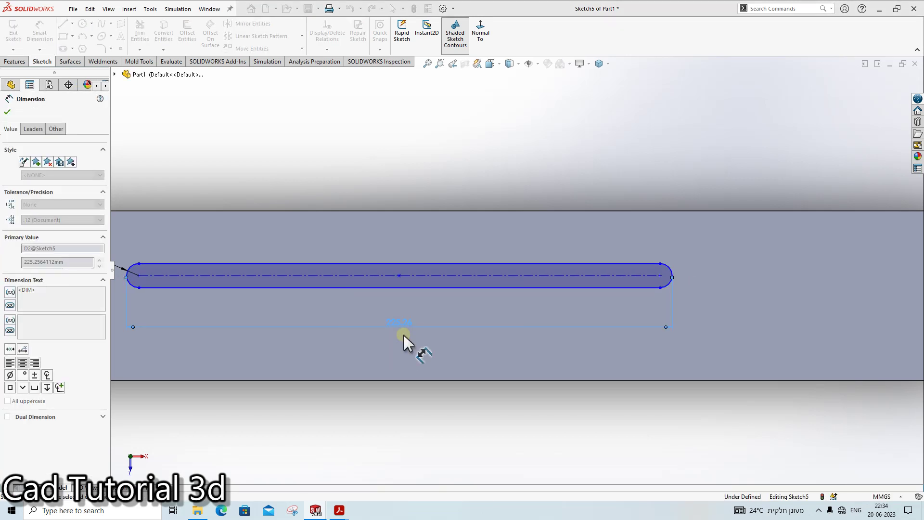
{"action": "key", "text": "Escape"}
Step: Bring up Part1 Scissor.pdf from the taskbar and maximize the Acrobat window
{"action": "mouse_move", "coordinate": [339, 511]}
{"action": "left_click", "coordinate": [448, 467]}
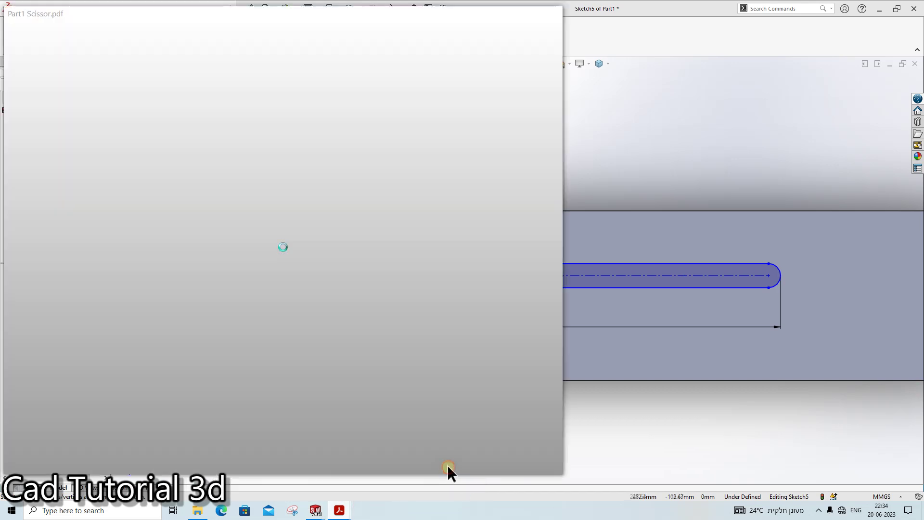
{"action": "left_click", "coordinate": [529, 14]}
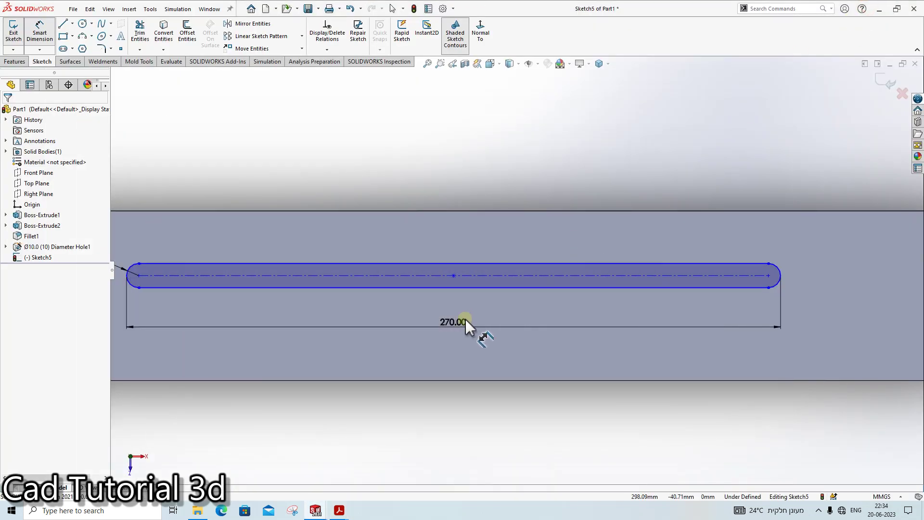
Step: Change the slot's overall length from 270 to 260 mm
{"action": "left_click", "coordinate": [460, 329]}
{"action": "type", "text": "260"}
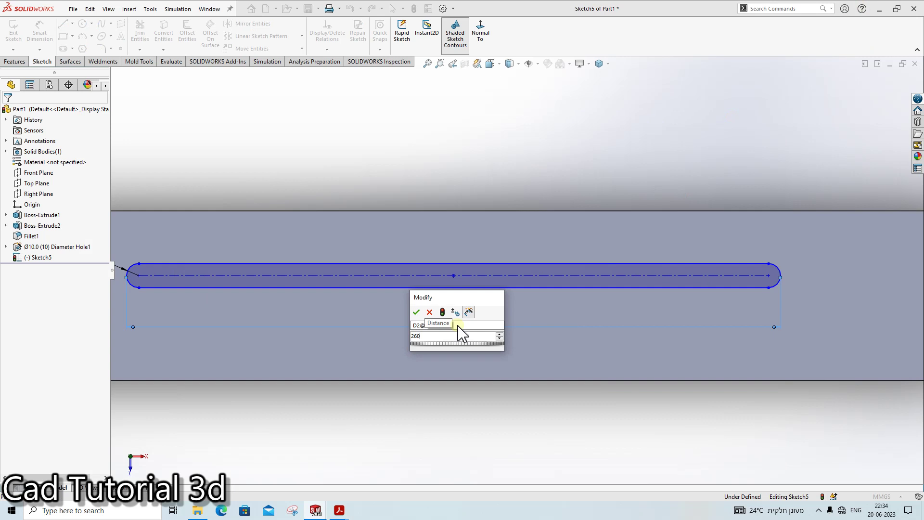
{"action": "key", "text": "Return"}
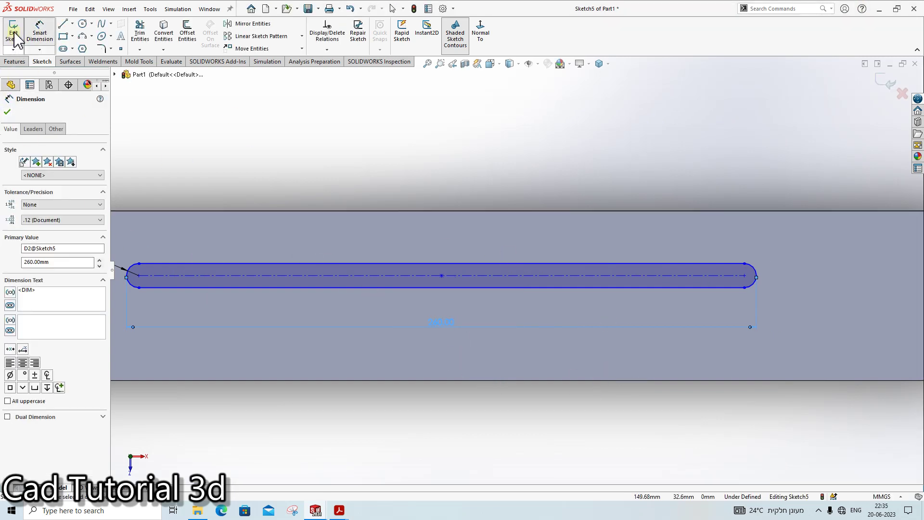
Step: Dimension the slot's centre line 30 mm below the bar's top edge, discarding a redundant 250 dimension
{"action": "left_click", "coordinate": [371, 275]}
{"action": "left_click", "coordinate": [383, 214]}
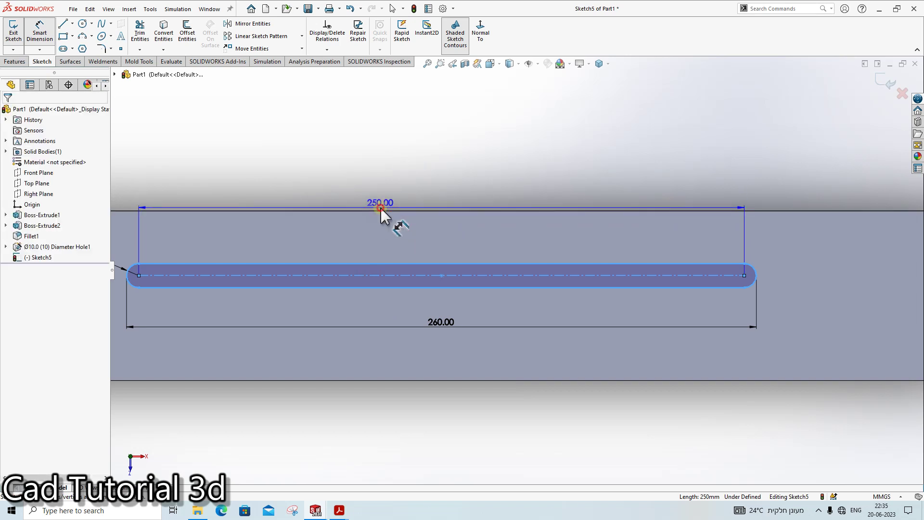
{"action": "left_click", "coordinate": [541, 223]}
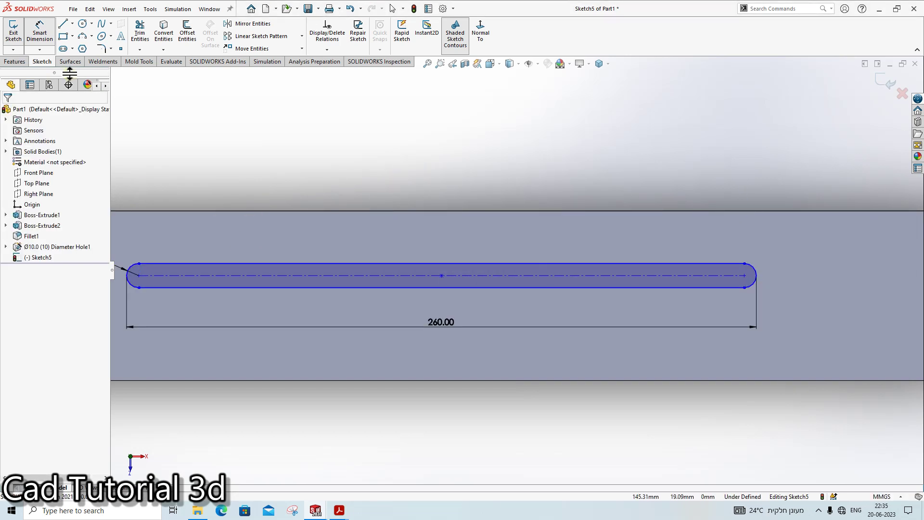
{"action": "left_click", "coordinate": [336, 276]}
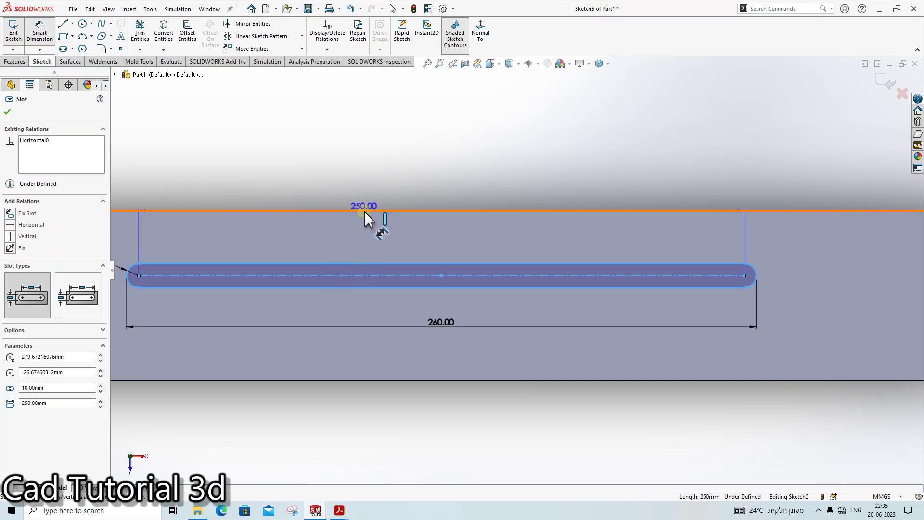
{"action": "left_click", "coordinate": [374, 211]}
{"action": "left_click", "coordinate": [388, 195]}
{"action": "type", "text": "30"}
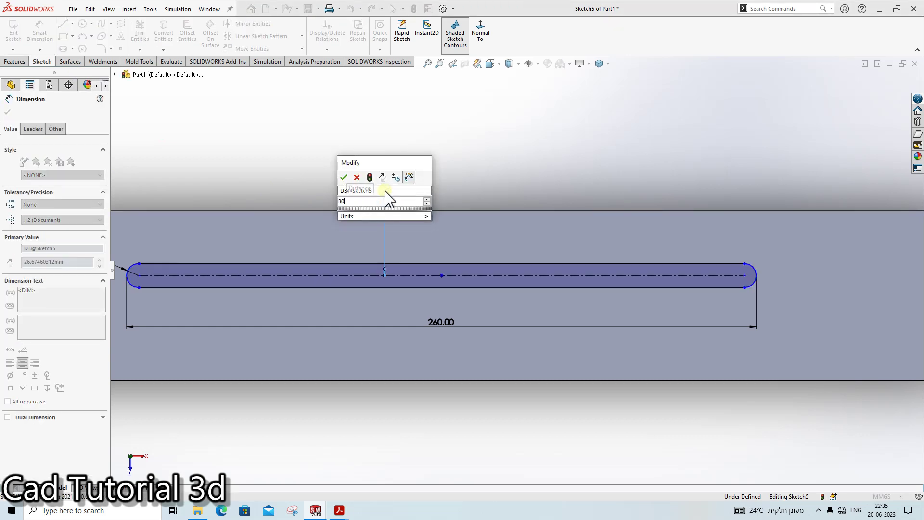
{"action": "key", "text": "Return"}
Step: Dimension the slot centre's horizontal offset from the bar's left corner, checking the Part1 Scissor drawing
{"action": "scroll", "coordinate": [470, 327], "scroll_direction": "up", "scroll_amount": 3}
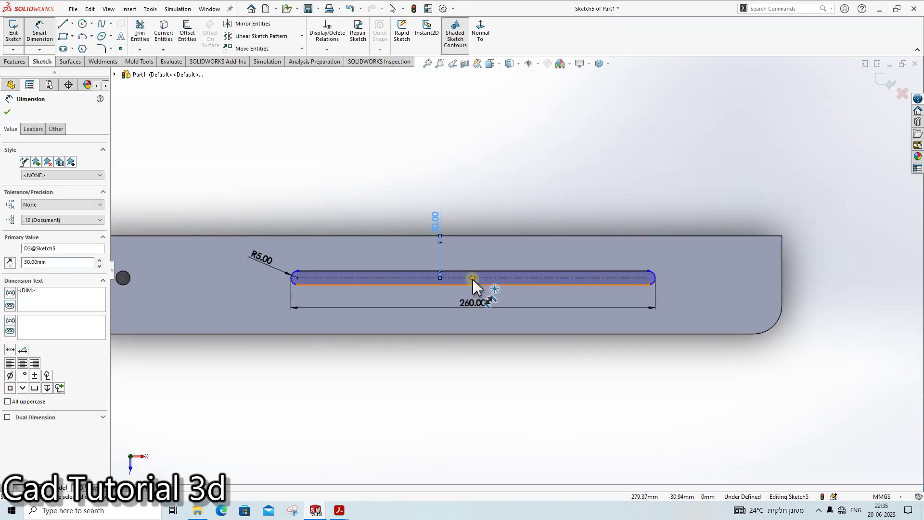
{"action": "left_click", "coordinate": [474, 278]}
{"action": "left_click", "coordinate": [318, 257]}
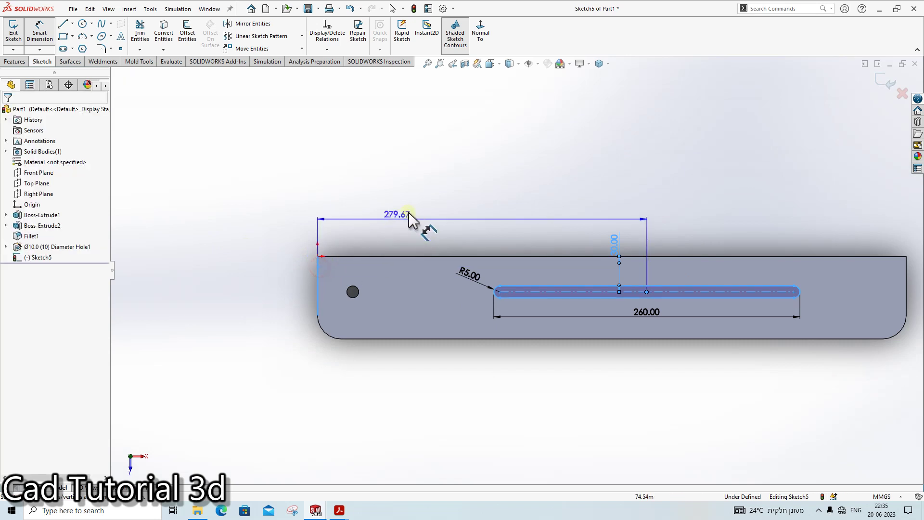
{"action": "left_click", "coordinate": [413, 214]}
{"action": "left_click", "coordinate": [339, 510]}
{"action": "mouse_move", "coordinate": [443, 470]}
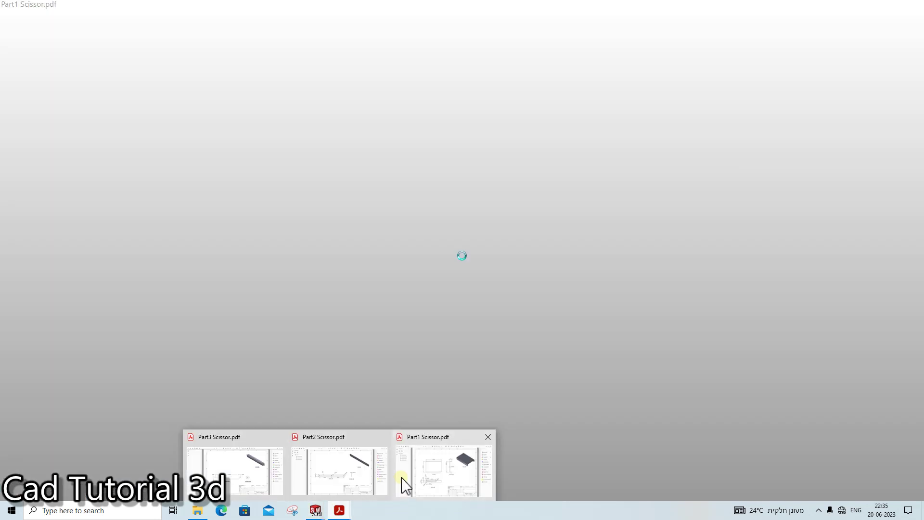
{"action": "left_click", "coordinate": [404, 481]}
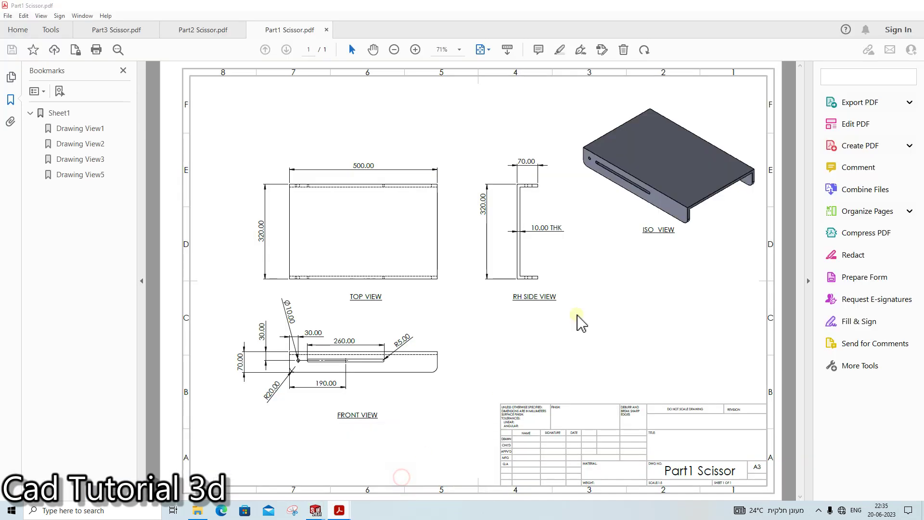
{"action": "left_click", "coordinate": [869, 5]}
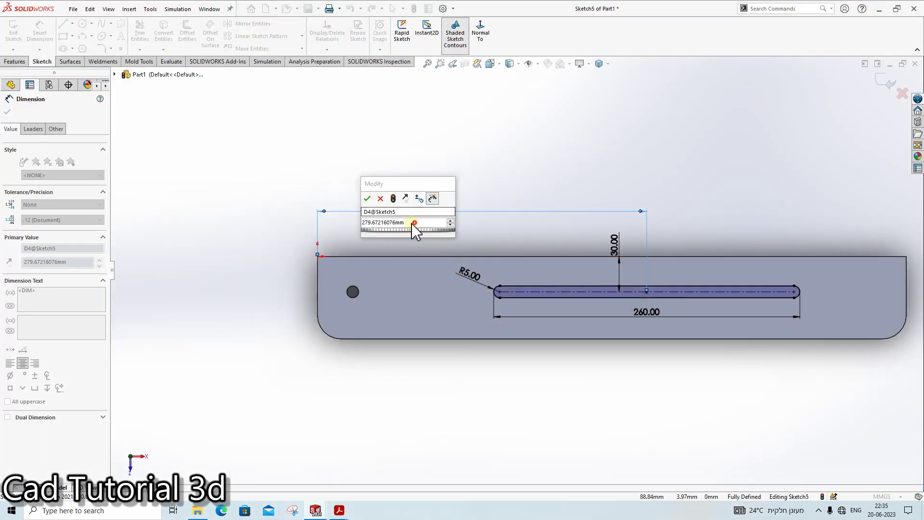
Step: Fix the slot 190 mm from the left end and extrude-cut it Through All from the sketch plane
{"action": "left_click", "coordinate": [267, 245]}
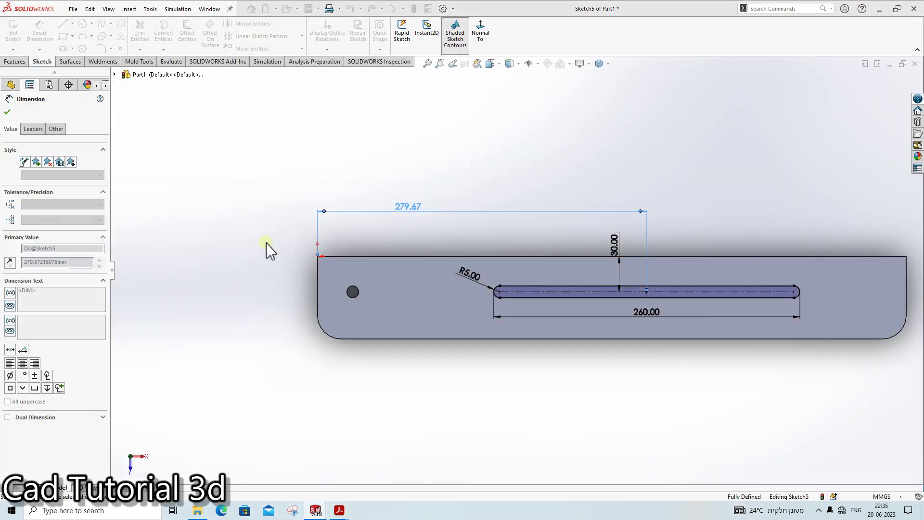
{"action": "left_click", "coordinate": [9, 64]}
{"action": "left_click", "coordinate": [142, 39]}
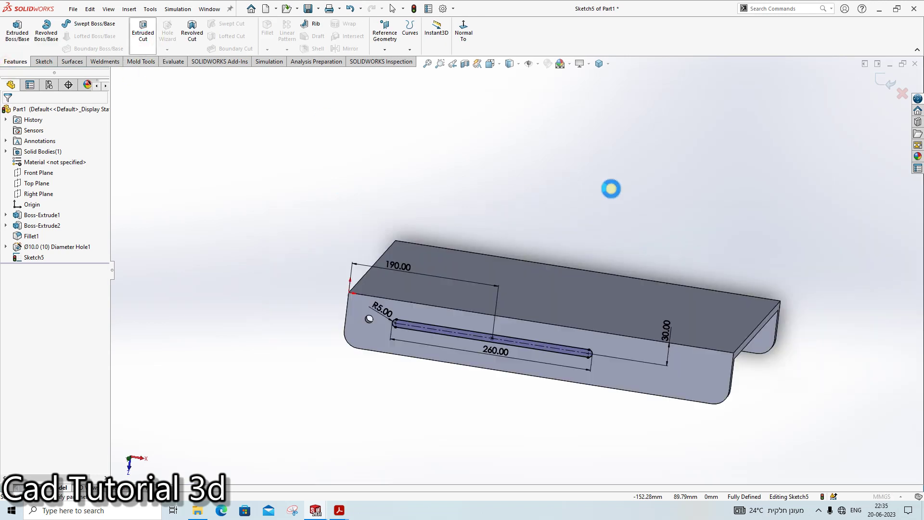
{"action": "left_click", "coordinate": [27, 141]}
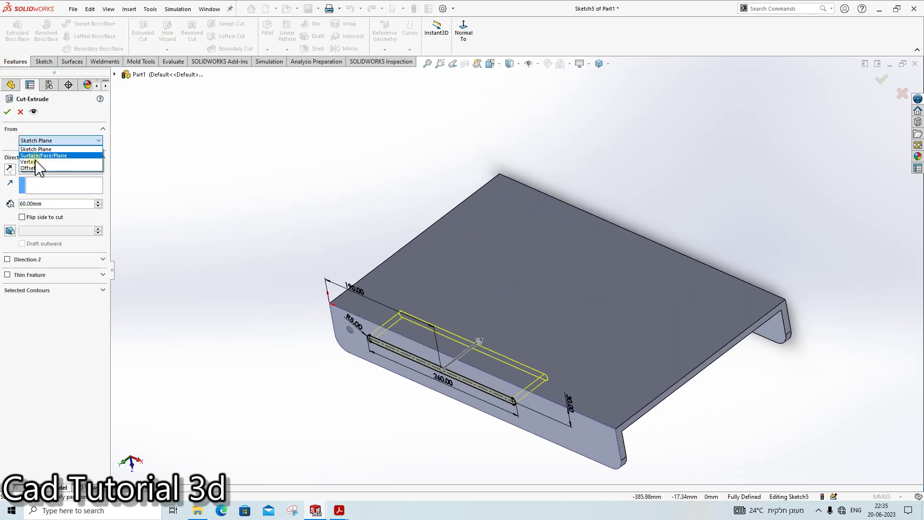
{"action": "left_click", "coordinate": [152, 120]}
{"action": "left_click", "coordinate": [60, 169]}
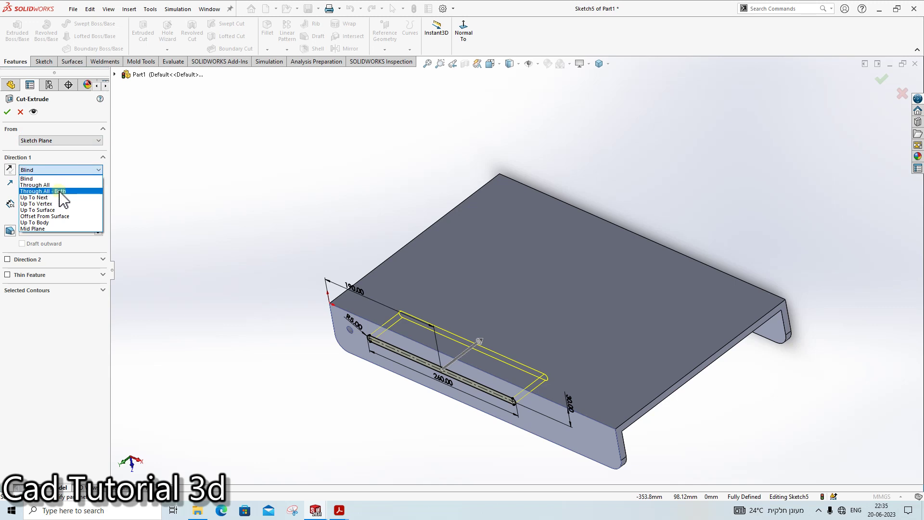
{"action": "left_click", "coordinate": [48, 185]}
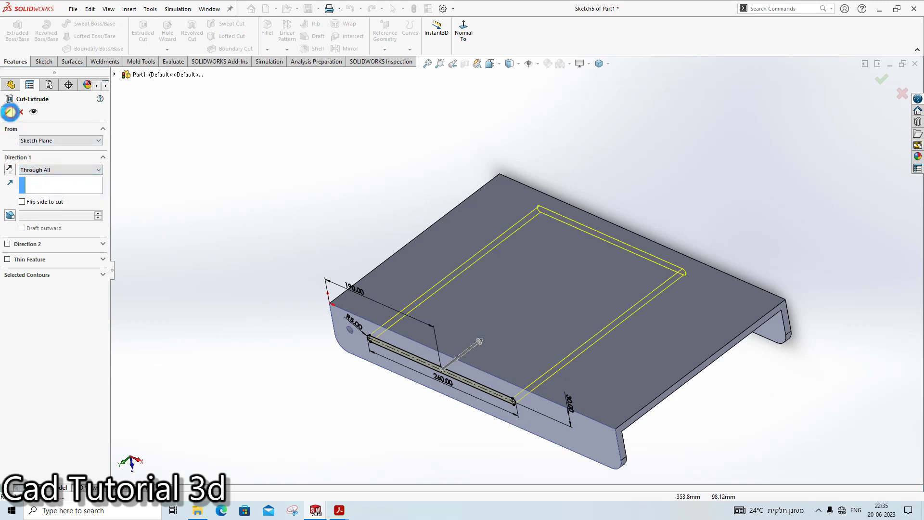
{"action": "left_click", "coordinate": [8, 112]}
{"action": "mouse_move", "coordinate": [665, 157]}
{"action": "middle_mouse_down"}
{"action": "mouse_move", "coordinate": [741, 140]}
{"action": "mouse_move", "coordinate": [725, 178]}
{"action": "middle_mouse_up"}
{"action": "left_click", "coordinate": [916, 151]}
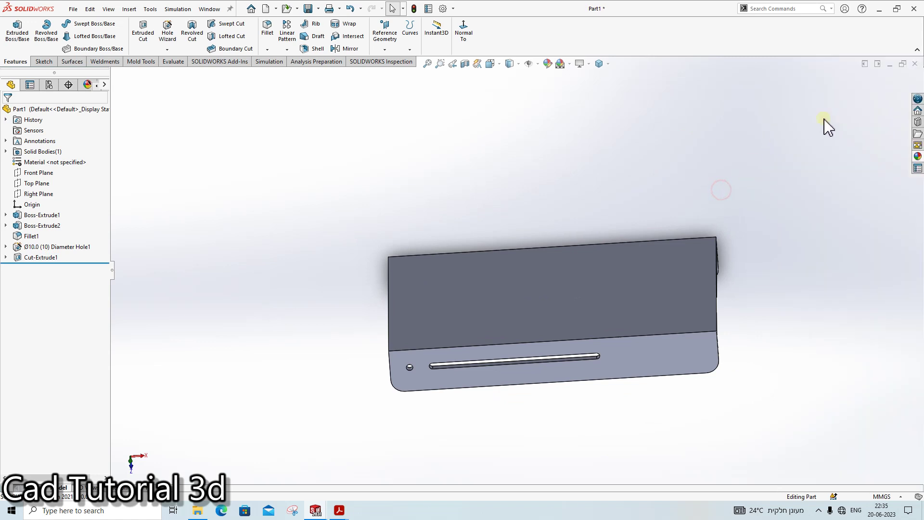
Step: Apply a red color appearance (RGB 255, 0, 0) to the entire part
{"action": "left_click", "coordinate": [919, 122]}
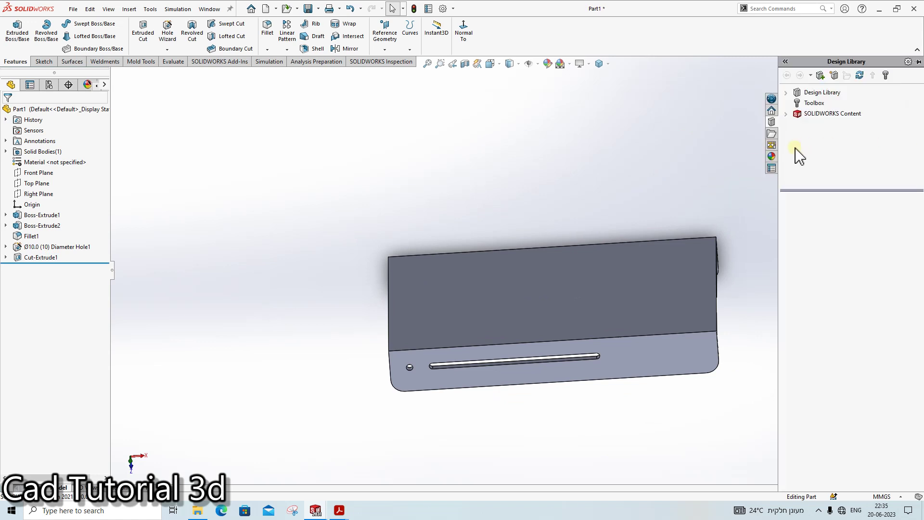
{"action": "left_click", "coordinate": [772, 157]}
{"action": "left_click", "coordinate": [787, 104]}
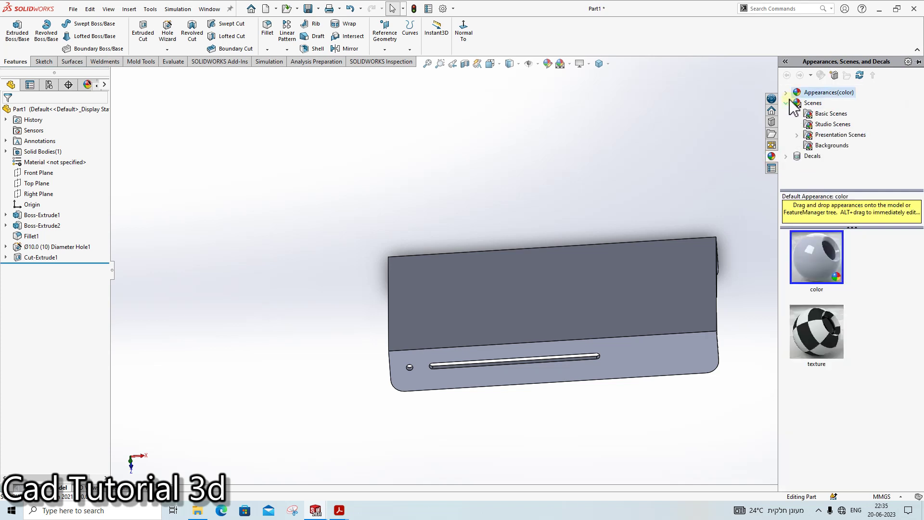
{"action": "left_click", "coordinate": [786, 93]}
{"action": "scroll", "coordinate": [821, 171], "scroll_direction": "down", "scroll_amount": 2}
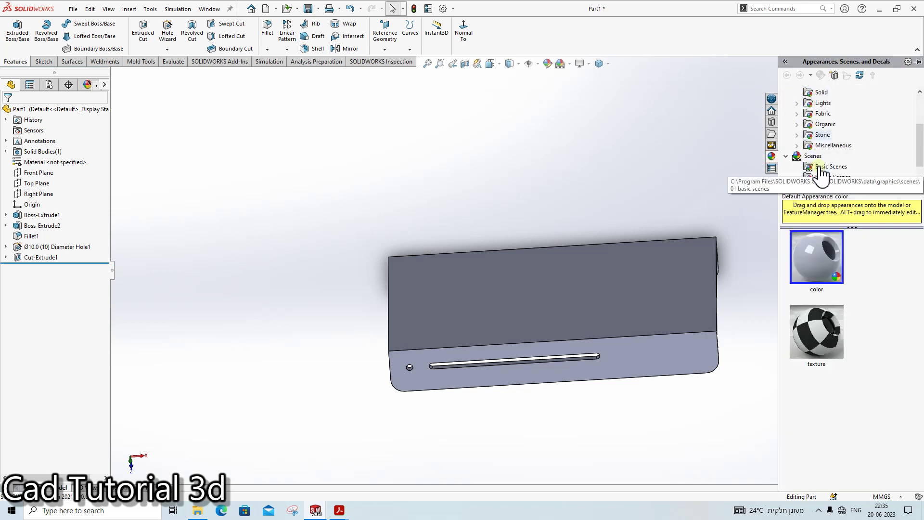
{"action": "left_click", "coordinate": [825, 116]}
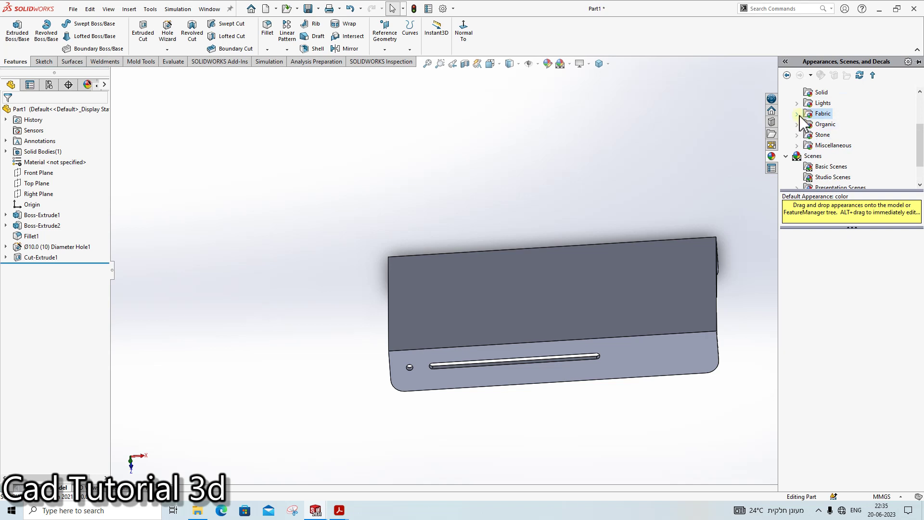
{"action": "scroll", "coordinate": [816, 178], "scroll_direction": "down", "scroll_amount": 1}
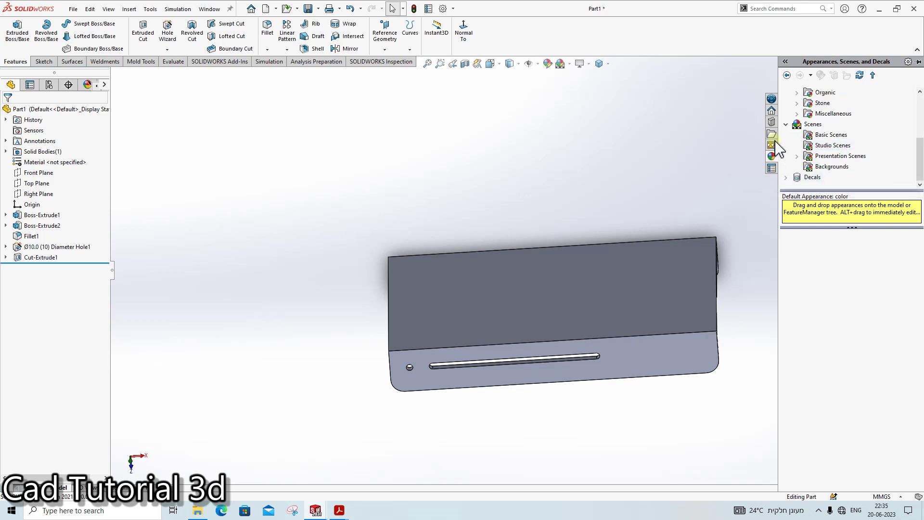
{"action": "left_click", "coordinate": [553, 67]}
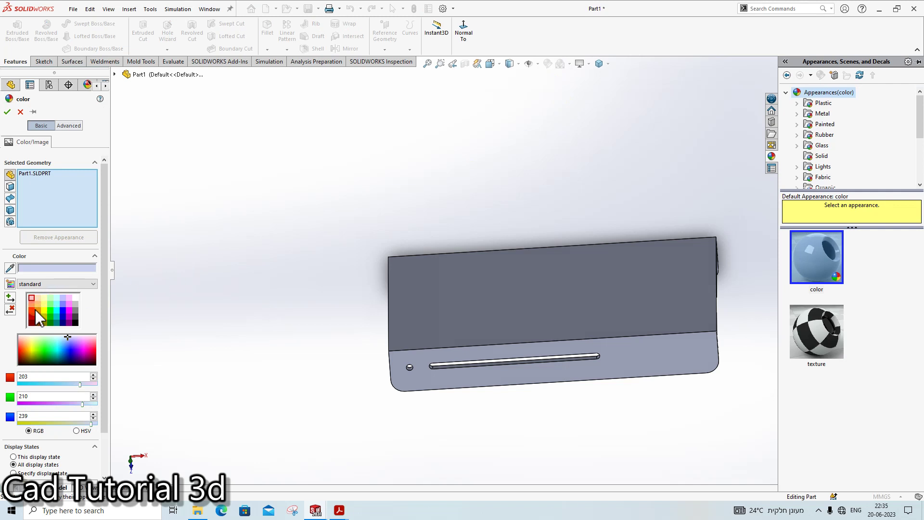
{"action": "left_click", "coordinate": [32, 310]}
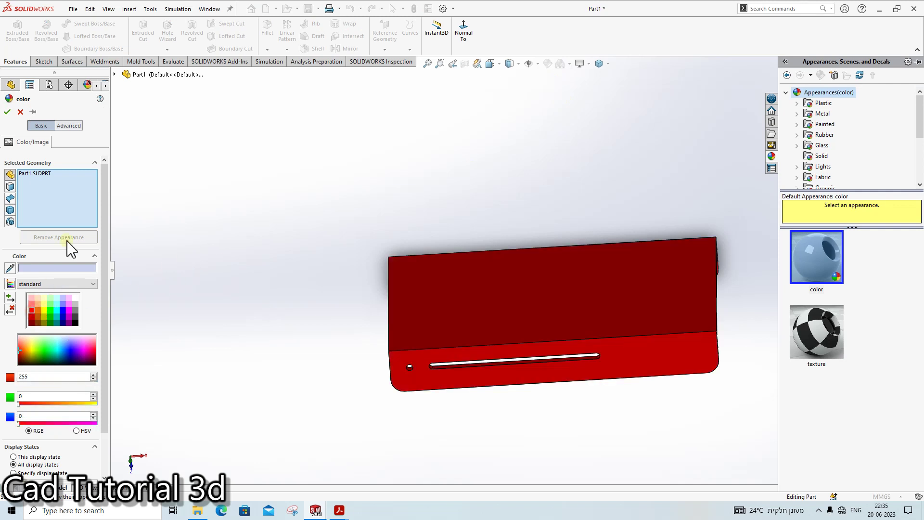
{"action": "left_click", "coordinate": [7, 114]}
{"action": "middle_click_drag", "start_coordinate": [770, 238], "coordinate": [790, 218]}
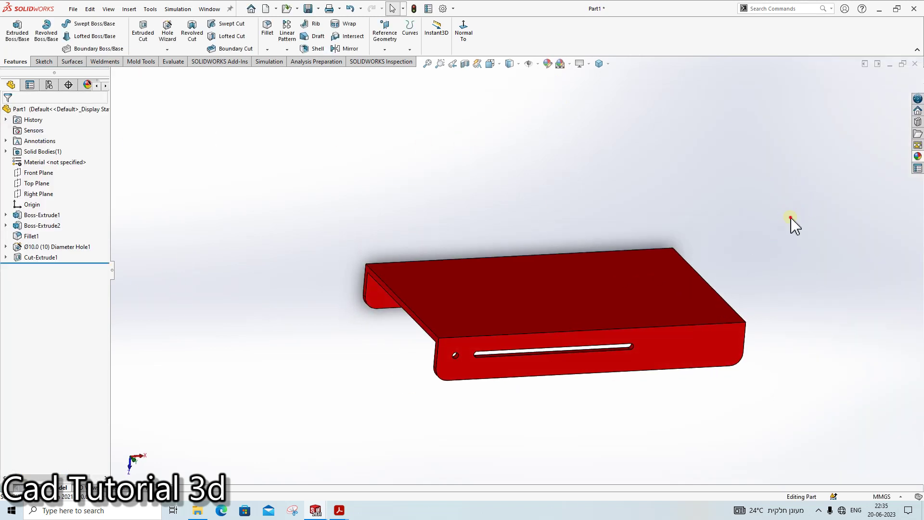
Step: Save the part into the scissior folder as 'part 1 base part', confirming the replace
{"action": "key", "text": "ctrl+s"}
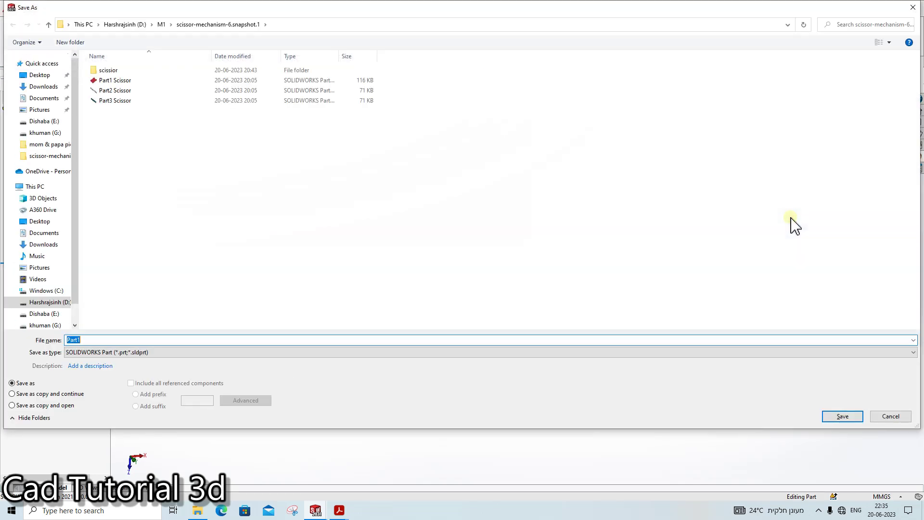
{"action": "left_click", "coordinate": [143, 70]}
{"action": "double_click", "coordinate": [143, 70]}
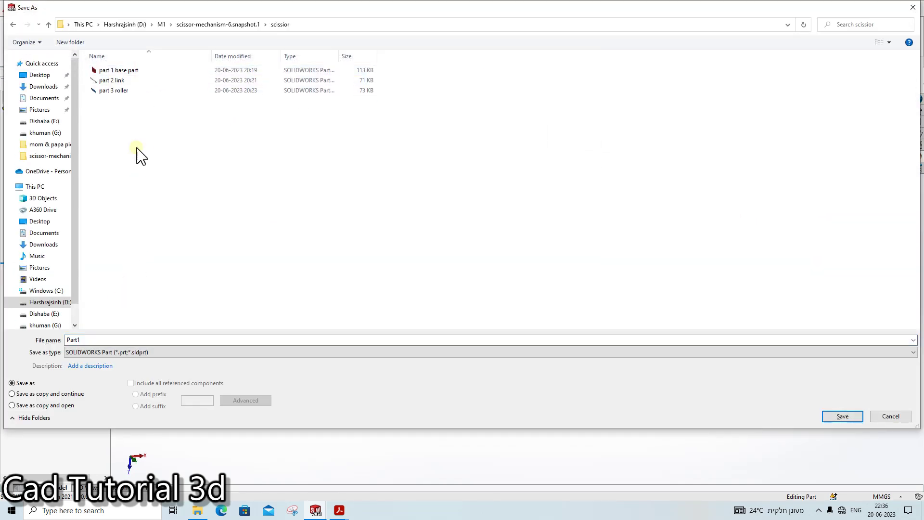
{"action": "left_click", "coordinate": [147, 70]}
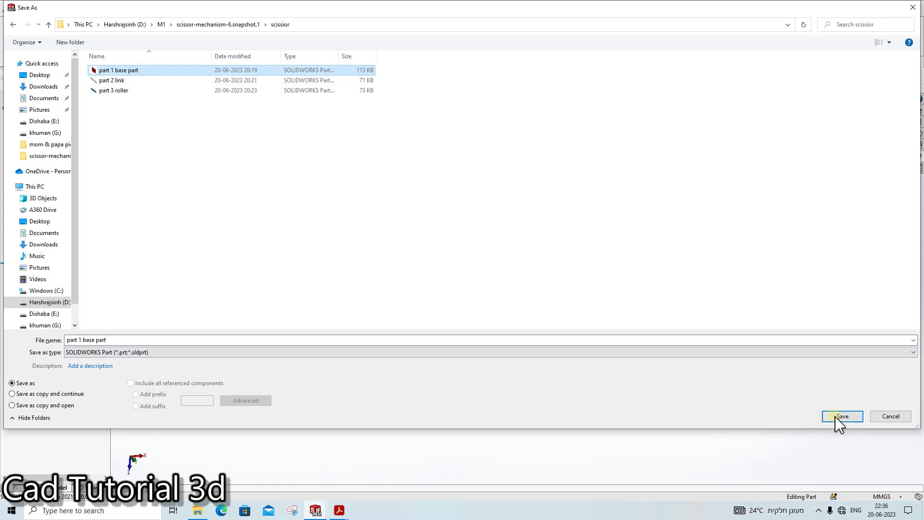
{"action": "left_click", "coordinate": [840, 418]}
{"action": "left_click", "coordinate": [479, 255]}
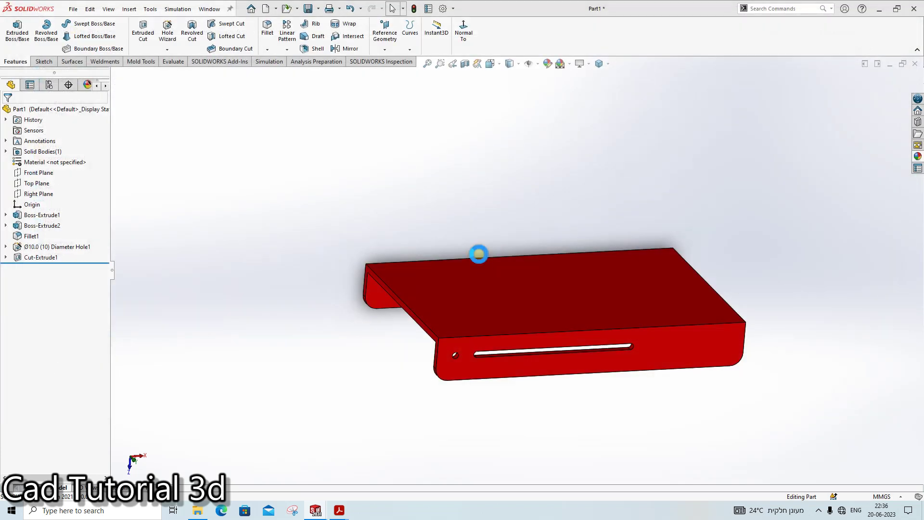
{"action": "mouse_move", "coordinate": [596, 208]}
{"action": "middle_mouse_down"}
{"action": "mouse_move", "coordinate": [440, 225]}
{"action": "mouse_move", "coordinate": [580, 211]}
{"action": "middle_mouse_up"}
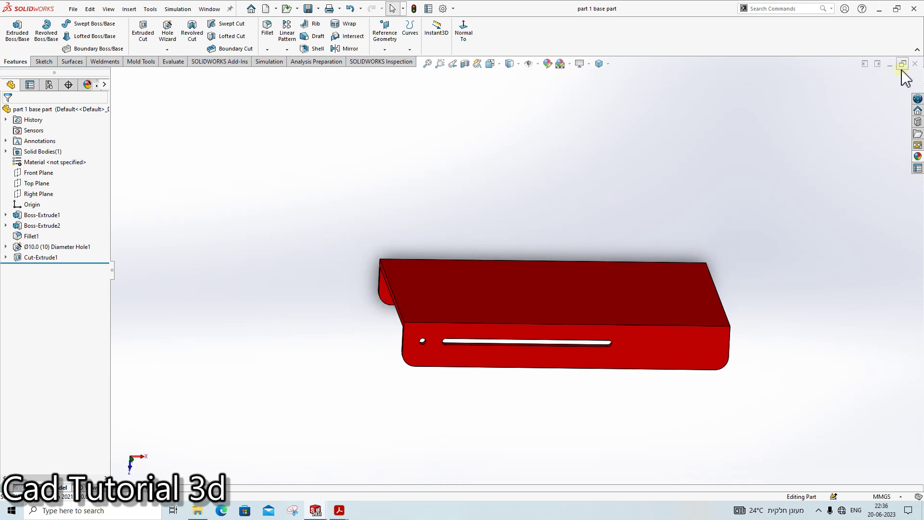
Step: Close the base part window and clear the selection in the scissor assembly
{"action": "left_click", "coordinate": [915, 64]}
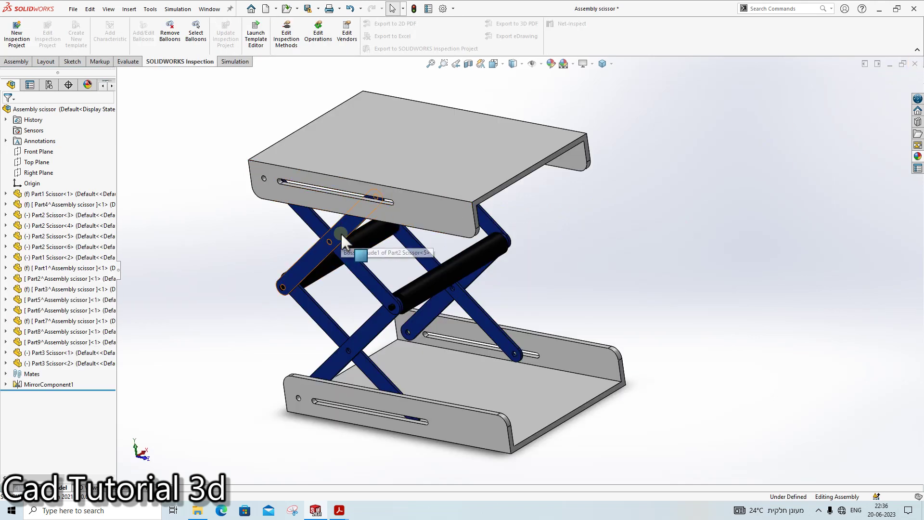
{"action": "left_click", "coordinate": [341, 232]}
{"action": "left_click", "coordinate": [247, 348]}
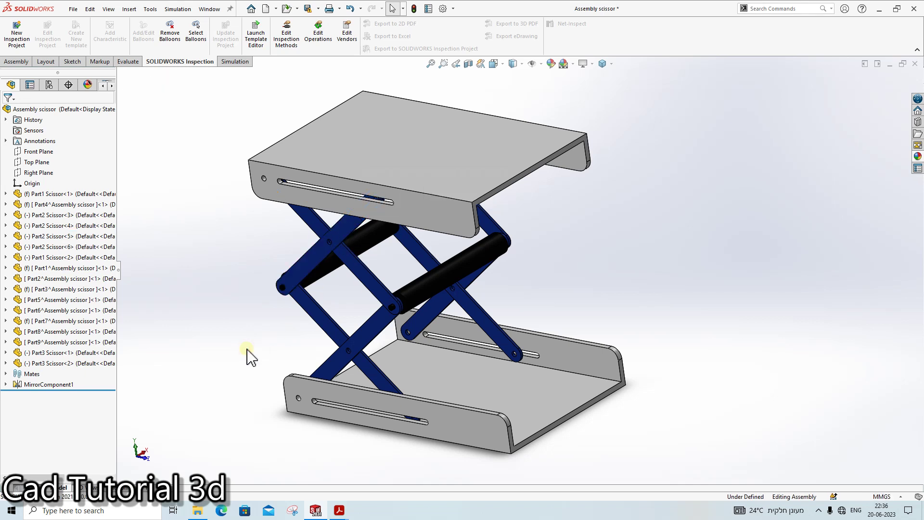
Step: Create a new blank part document, Part2, from the Part template
{"action": "key", "text": "ctrl+n"}
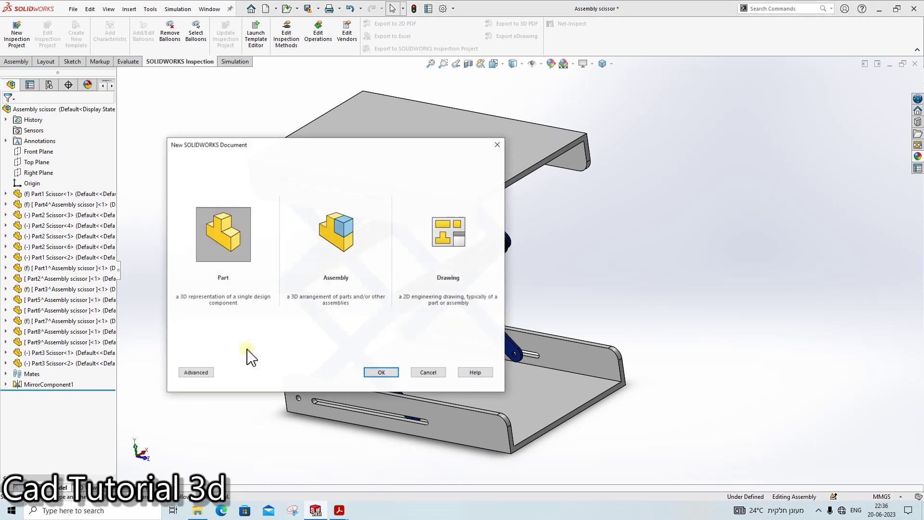
{"action": "left_click", "coordinate": [232, 229]}
{"action": "double_click", "coordinate": [232, 229]}
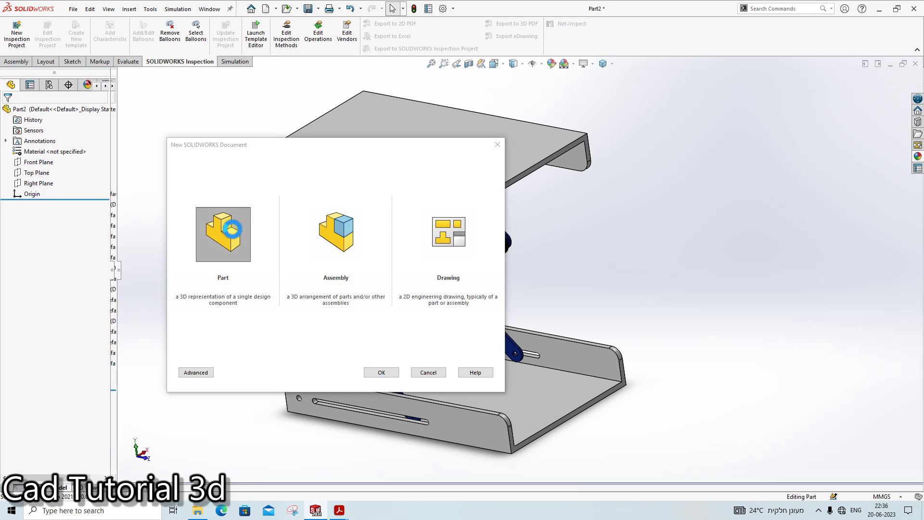
Step: On the Front Plane, draw a straight slot extending horizontally right from the origin
{"action": "left_click", "coordinate": [37, 164]}
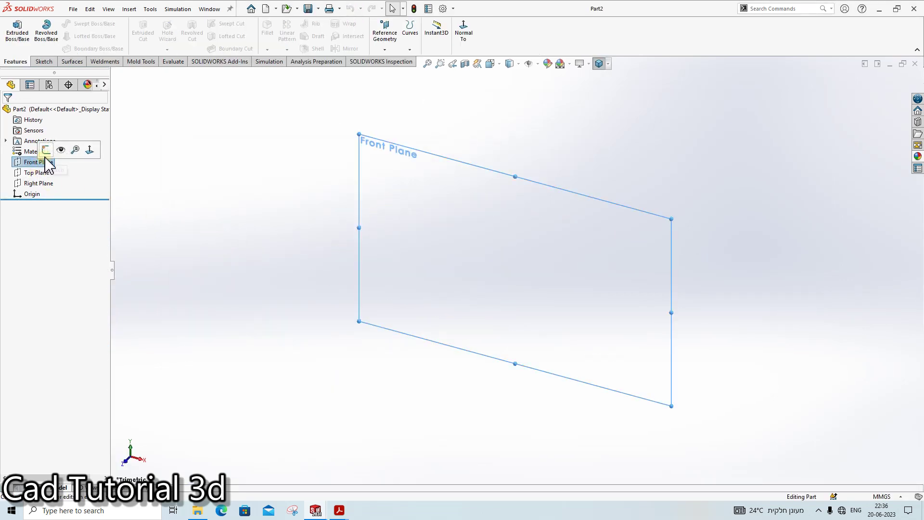
{"action": "left_click", "coordinate": [46, 151]}
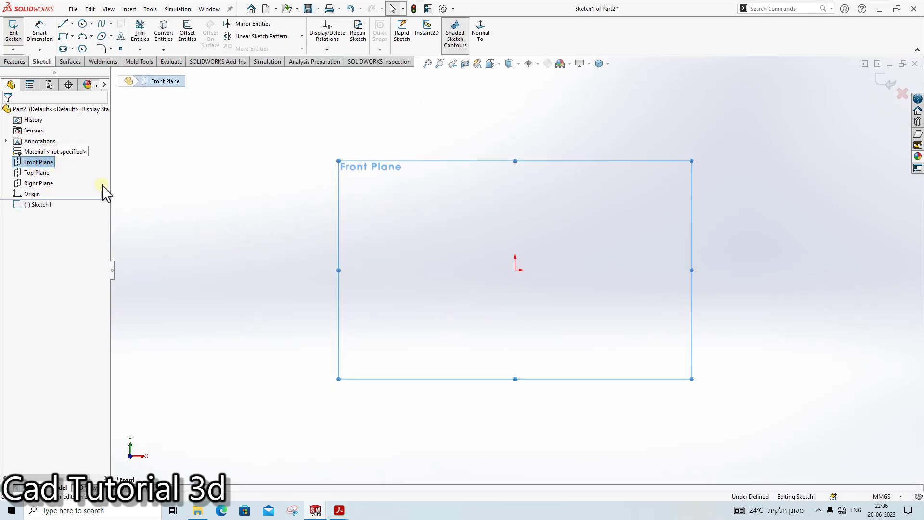
{"action": "left_click", "coordinate": [63, 48]}
{"action": "left_click", "coordinate": [516, 269]}
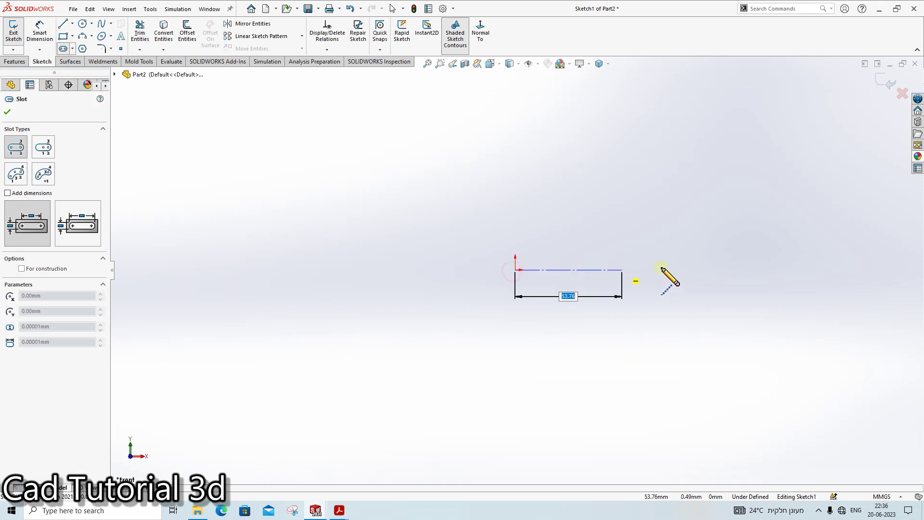
{"action": "left_click", "coordinate": [756, 270]}
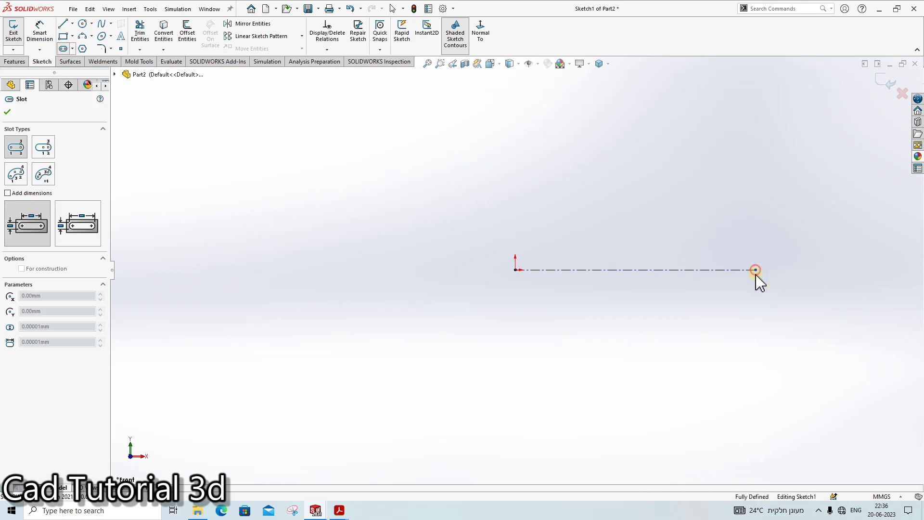
{"action": "left_click", "coordinate": [757, 305]}
{"action": "key", "text": "Escape"}
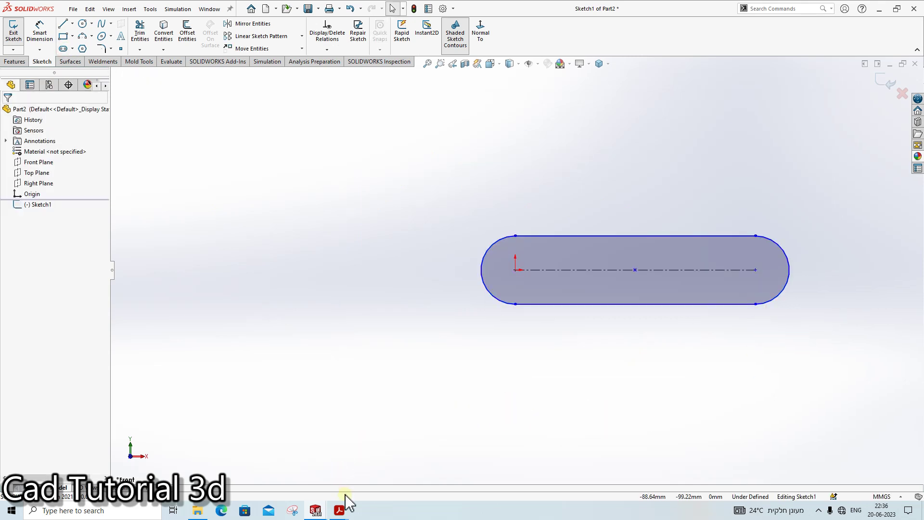
{"action": "mouse_move", "coordinate": [339, 511]}
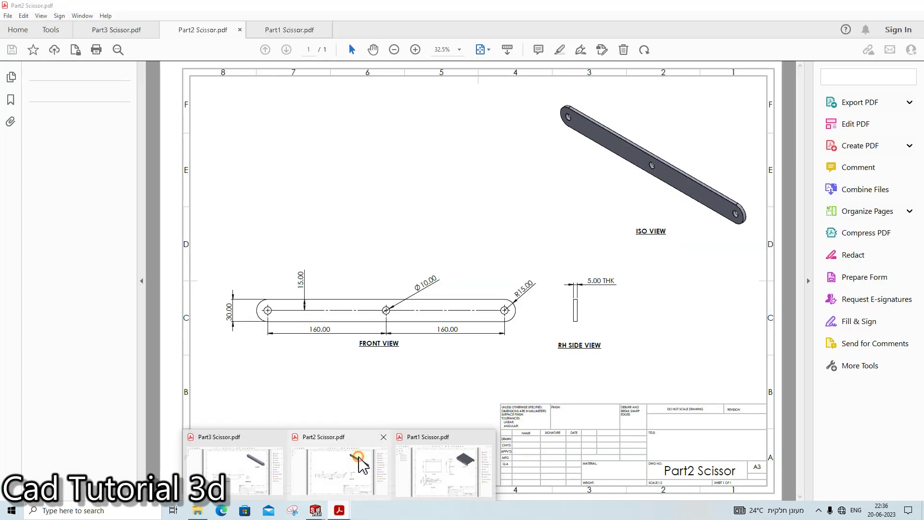
Step: Show the Part2 Scissor drawing from the Acrobat taskbar thumbnail
{"action": "left_click", "coordinate": [361, 464]}
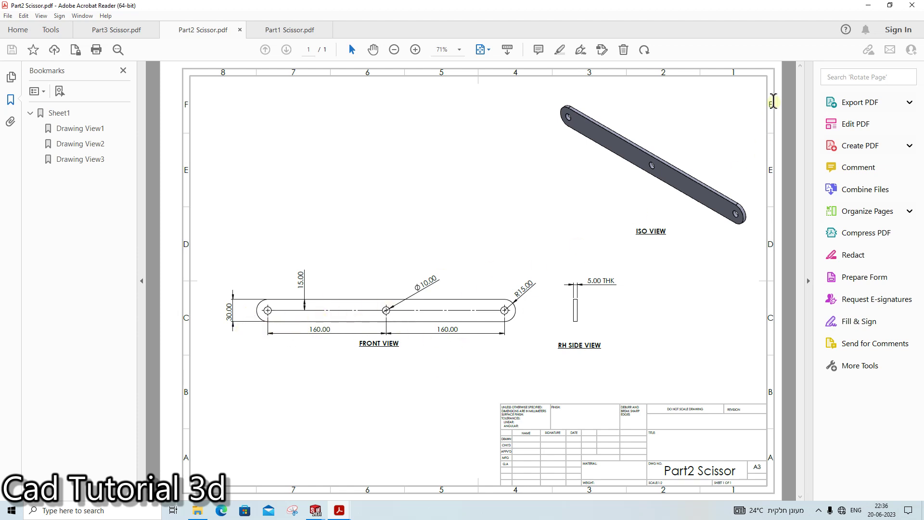
Step: Dimension the slot's centerline length to 320 mm
{"action": "left_click", "coordinate": [862, 7]}
{"action": "left_click", "coordinate": [40, 32]}
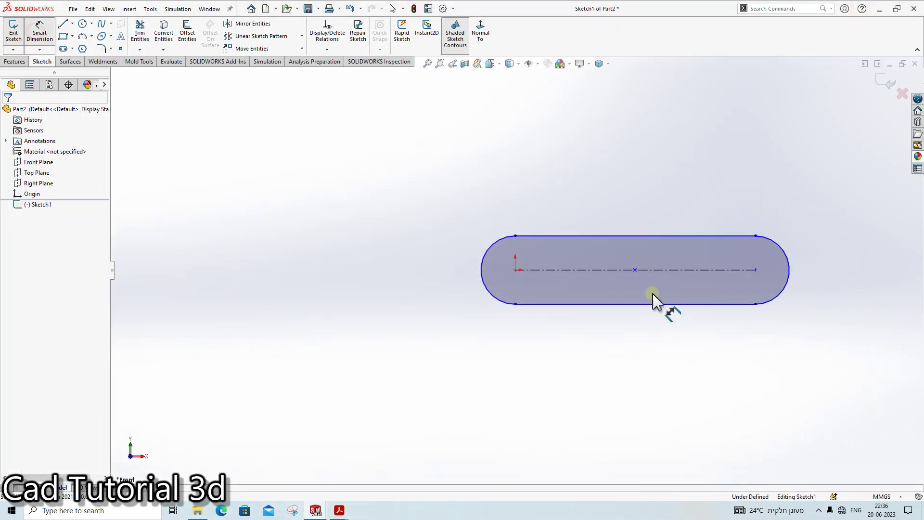
{"action": "left_click", "coordinate": [606, 271]}
{"action": "left_click", "coordinate": [617, 337]}
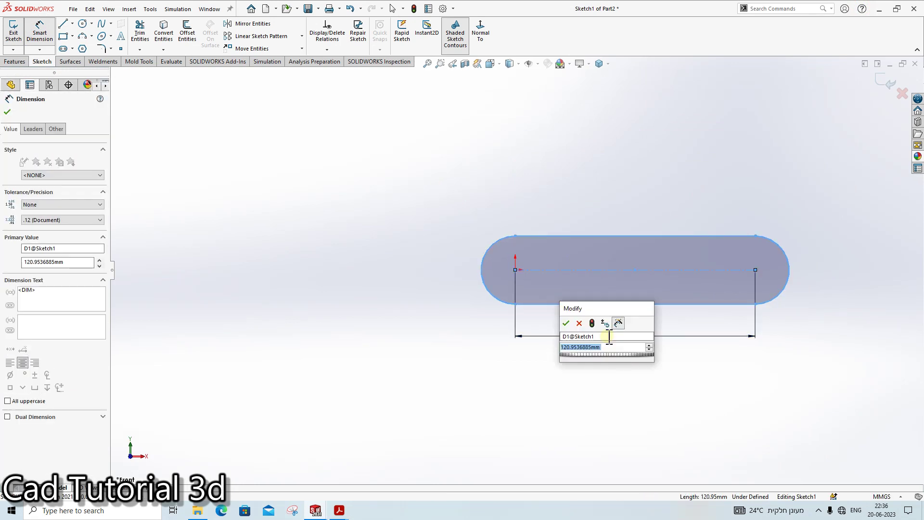
{"action": "type", "text": "320"}
{"action": "key", "text": "Return"}
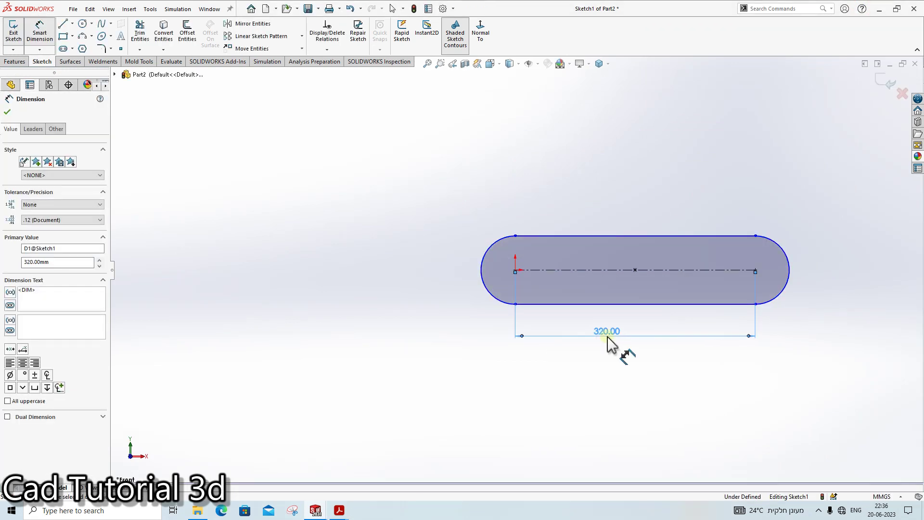
Step: Give the slot's end arcs a 30 mm radius
{"action": "left_click", "coordinate": [504, 246]}
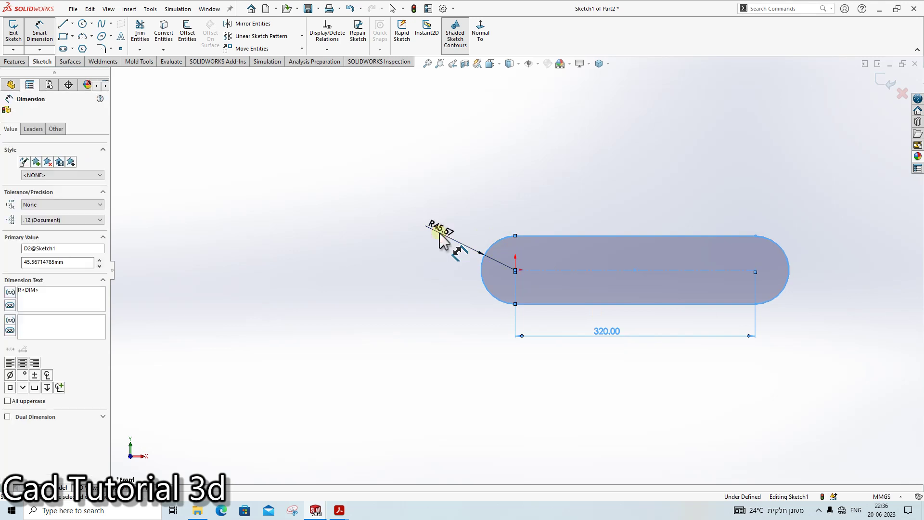
{"action": "left_click", "coordinate": [440, 237]}
{"action": "type", "text": "30"}
{"action": "key", "text": "Return"}
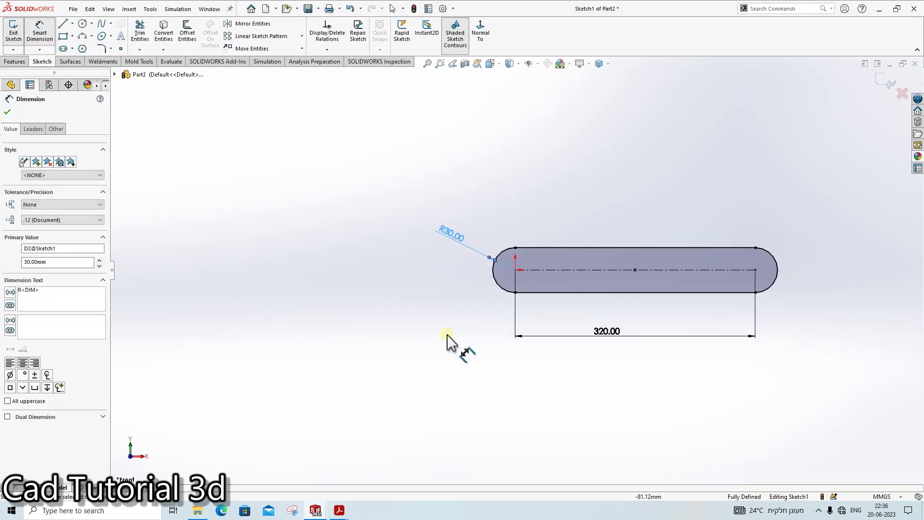
Step: Check the Part1 and Part2 Scissor drawings, then minimize Acrobat back to the sketch
{"action": "left_click", "coordinate": [385, 486]}
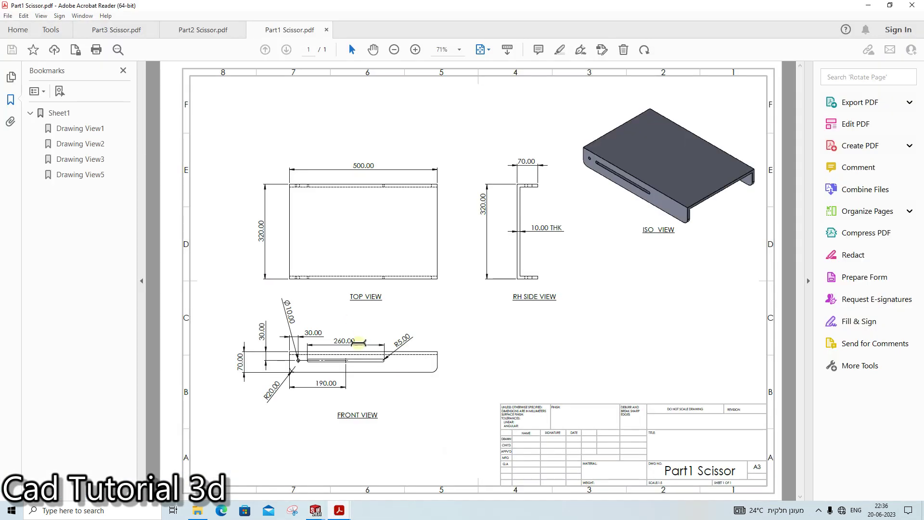
{"action": "left_click", "coordinate": [326, 29]}
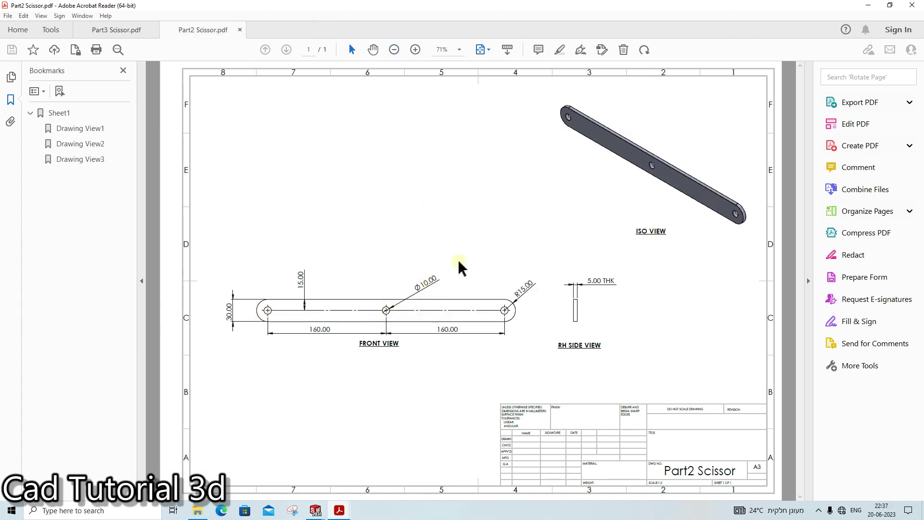
{"action": "left_click", "coordinate": [868, 6]}
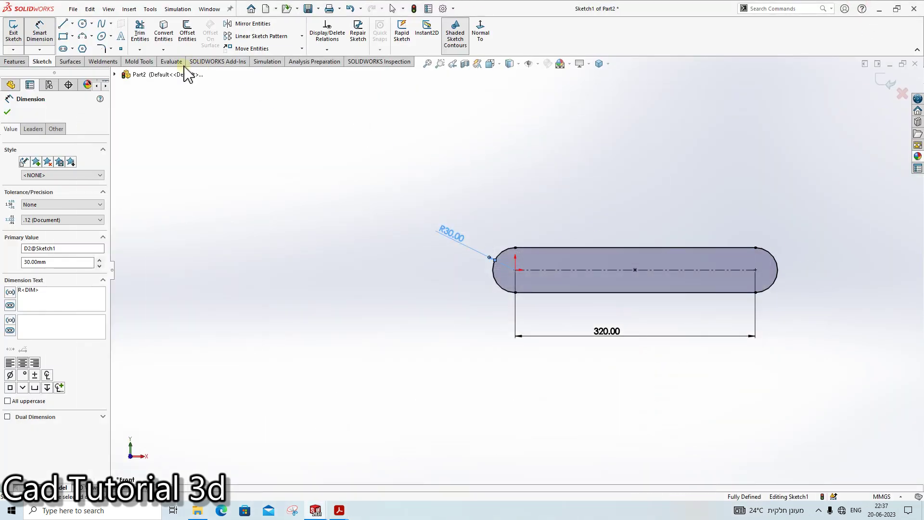
Step: Draw circles at the slot's left end, midpoint and right end on its centreline
{"action": "left_click", "coordinate": [83, 24]}
{"action": "left_click", "coordinate": [516, 269]}
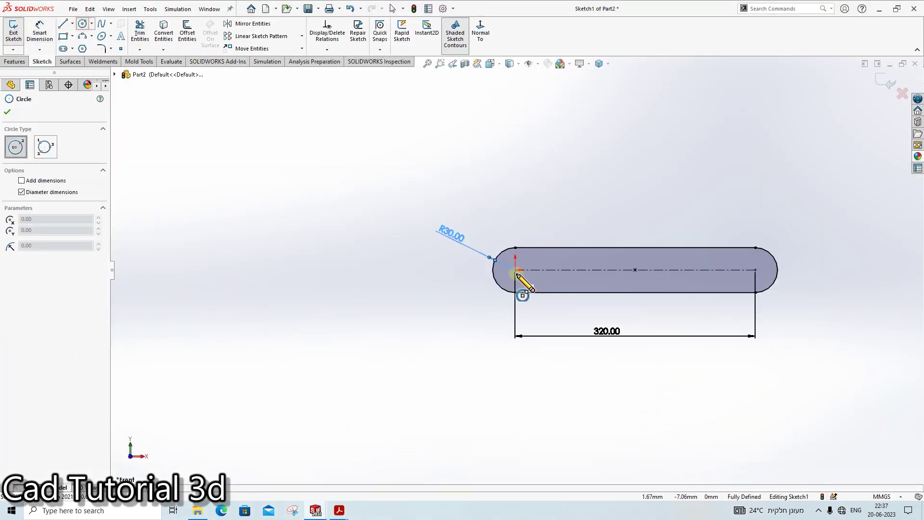
{"action": "left_click", "coordinate": [531, 263]}
{"action": "left_click", "coordinate": [636, 270]}
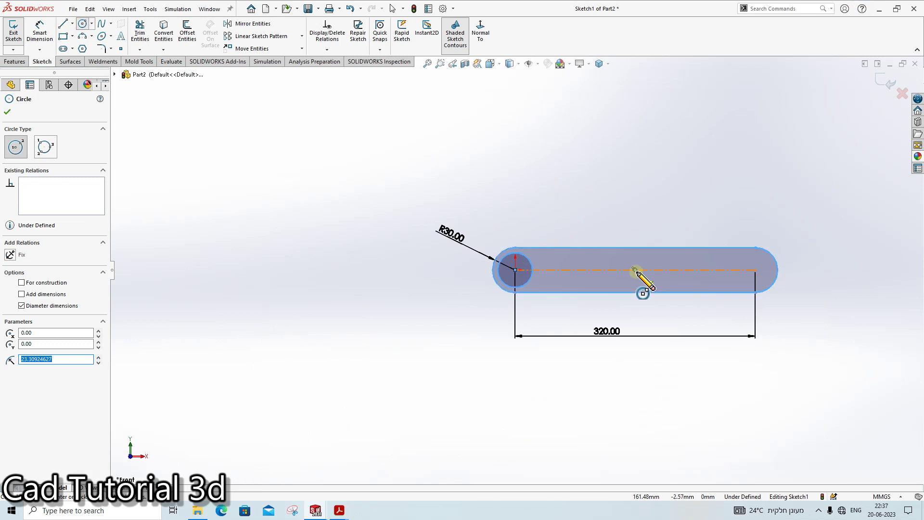
{"action": "left_click", "coordinate": [756, 269]}
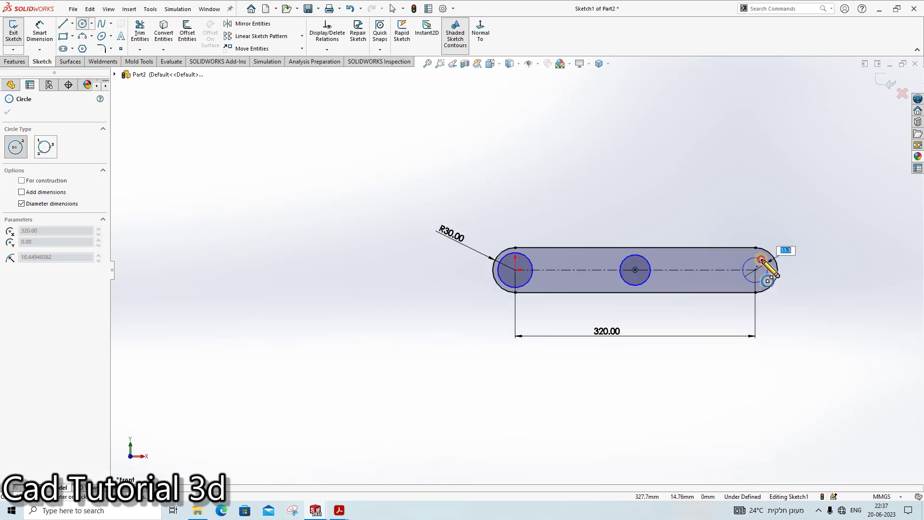
Step: Place a diameter dimension on the left circle
{"action": "left_click", "coordinate": [40, 33]}
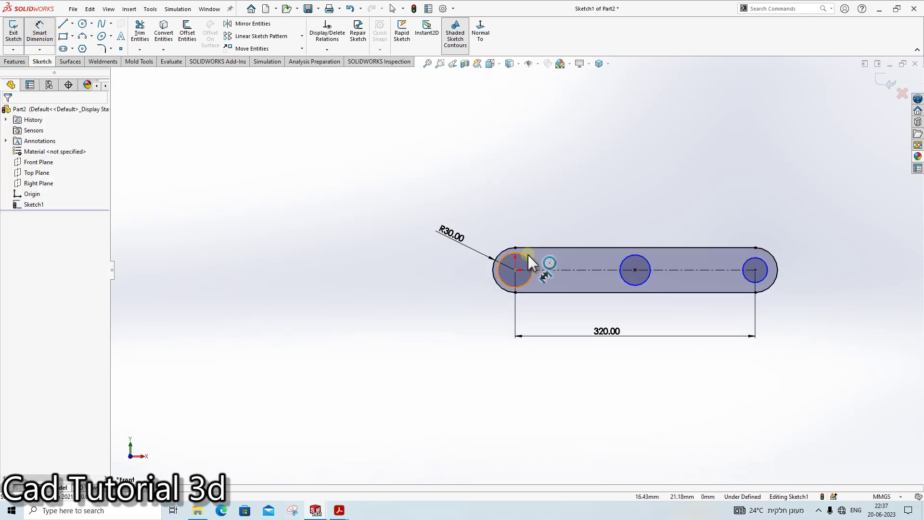
{"action": "left_click", "coordinate": [531, 261]}
{"action": "left_click", "coordinate": [544, 217]}
Step: Set the left circle's diameter to 10 mm
{"action": "type", "text": "10"}
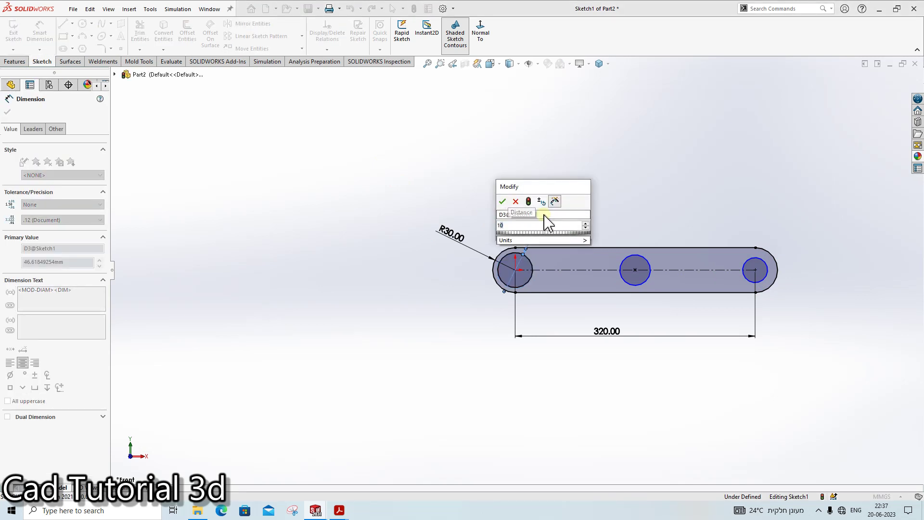
{"action": "key", "text": "Return"}
{"action": "scroll", "coordinate": [541, 269], "scroll_direction": "down", "scroll_amount": 3}
{"action": "key", "text": "Escape"}
{"action": "scroll", "coordinate": [526, 277], "scroll_direction": "down", "scroll_amount": 3}
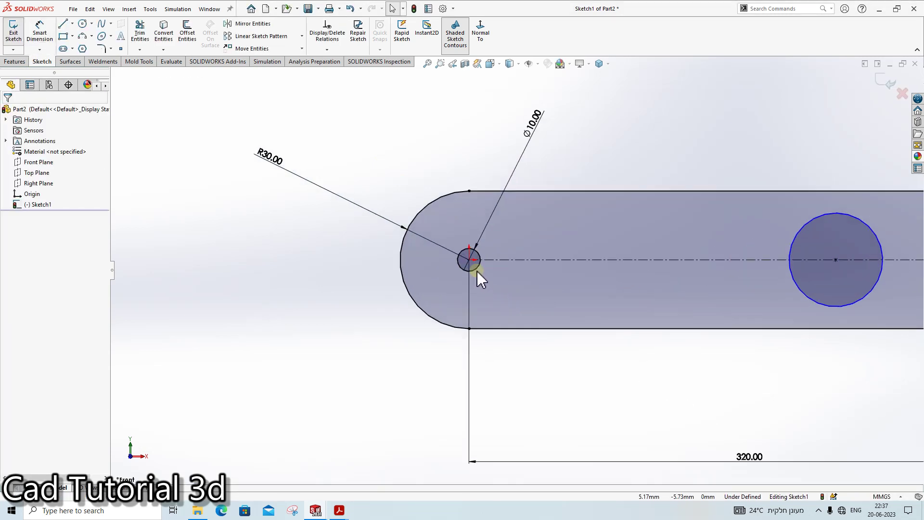
{"action": "left_click", "coordinate": [478, 270]}
{"action": "scroll", "coordinate": [518, 267], "scroll_direction": "up", "scroll_amount": 3}
{"action": "scroll", "coordinate": [753, 276], "scroll_direction": "down", "scroll_amount": 1}
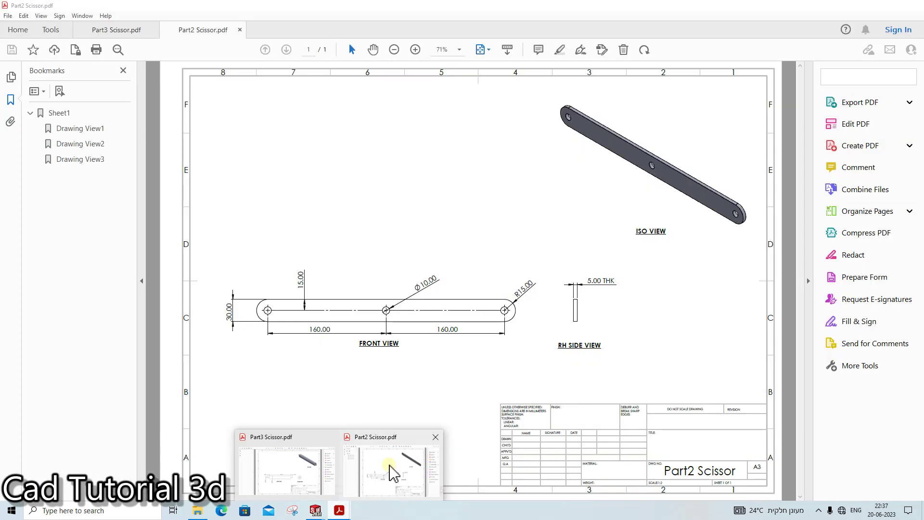
Step: Check the Part2 drawing, then dimension the slot's end arc to R15
{"action": "left_click", "coordinate": [390, 466]}
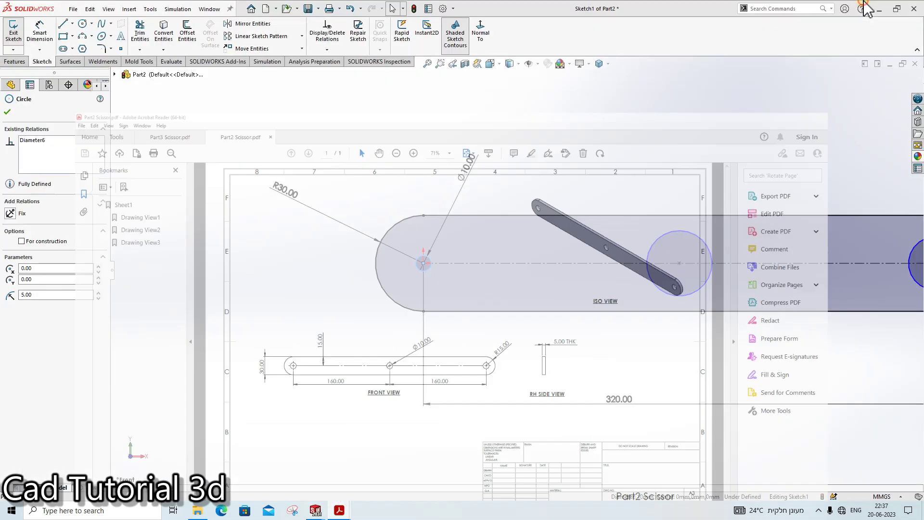
{"action": "left_click", "coordinate": [858, 6]}
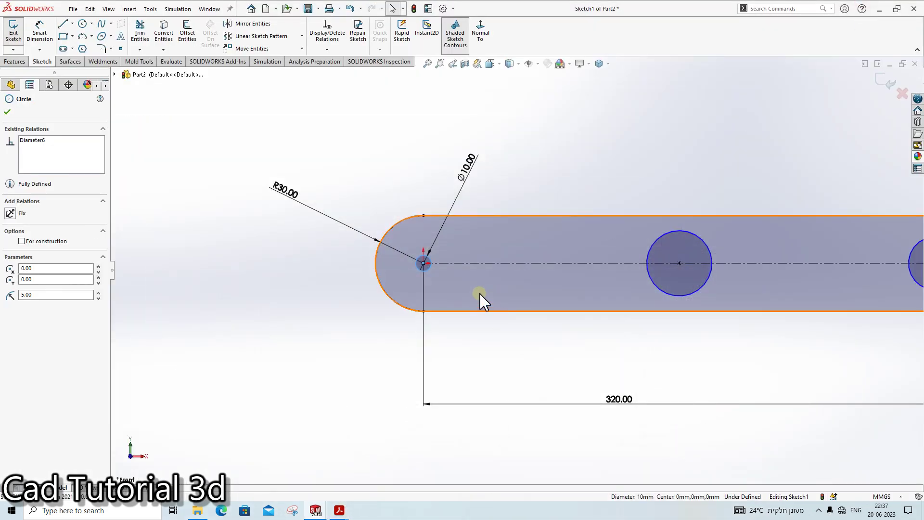
{"action": "mouse_move", "coordinate": [339, 510]}
{"action": "left_click", "coordinate": [407, 466]}
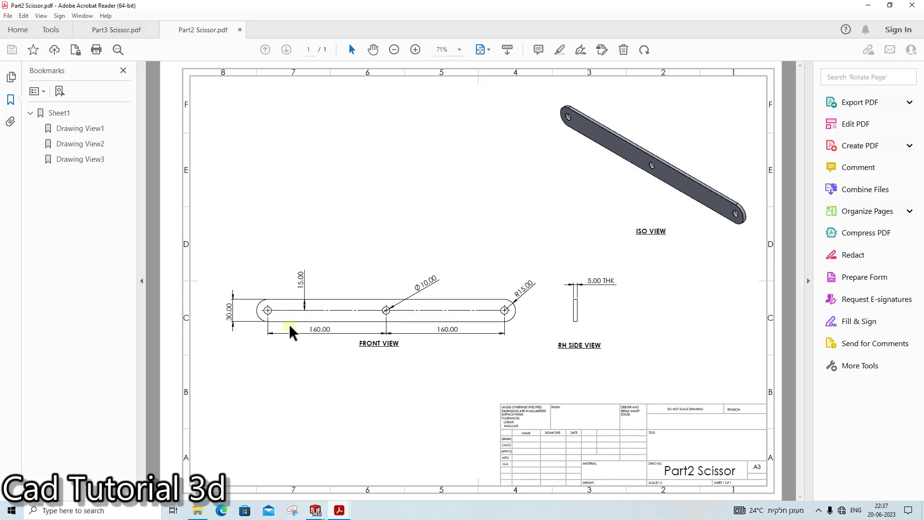
{"action": "left_click", "coordinate": [871, 8]}
{"action": "left_click", "coordinate": [379, 252]}
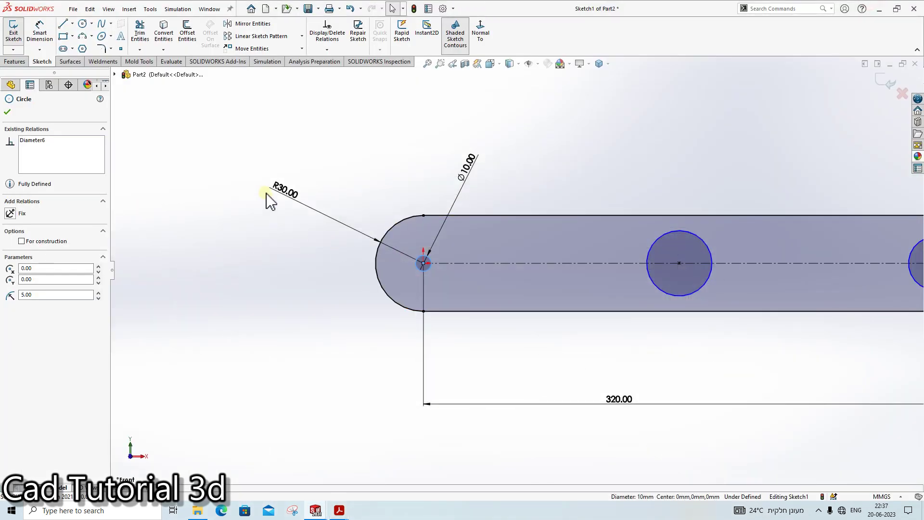
{"action": "left_click", "coordinate": [288, 192]}
{"action": "type", "text": "15"}
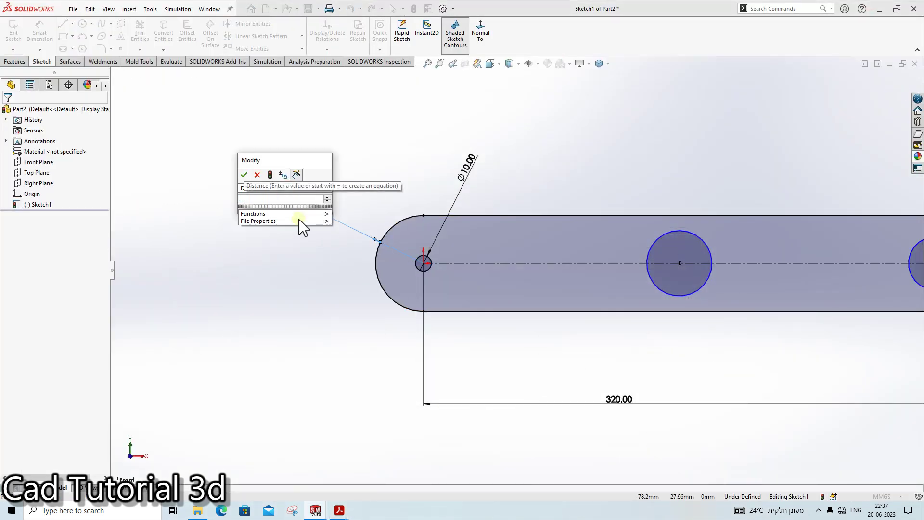
{"action": "key", "text": "Return"}
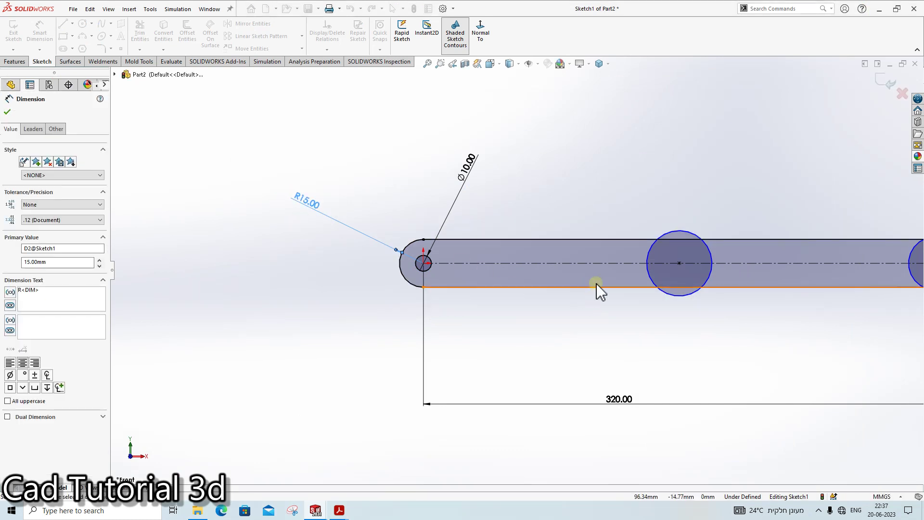
{"action": "key", "text": "Escape"}
Step: Apply an Equal relation to the three circles, fully defining the sketch
{"action": "left_click", "coordinate": [373, 273]}
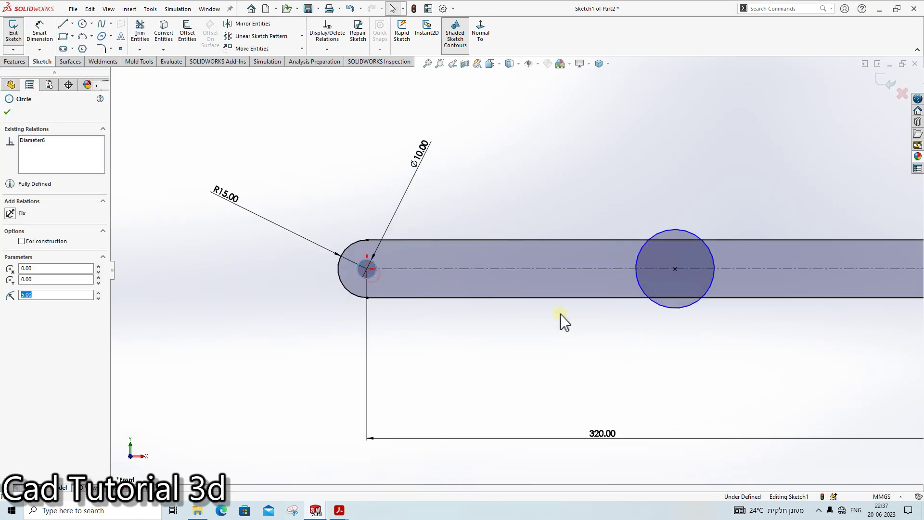
{"action": "left_click", "coordinate": [671, 306]}
{"action": "key", "text": "f"}
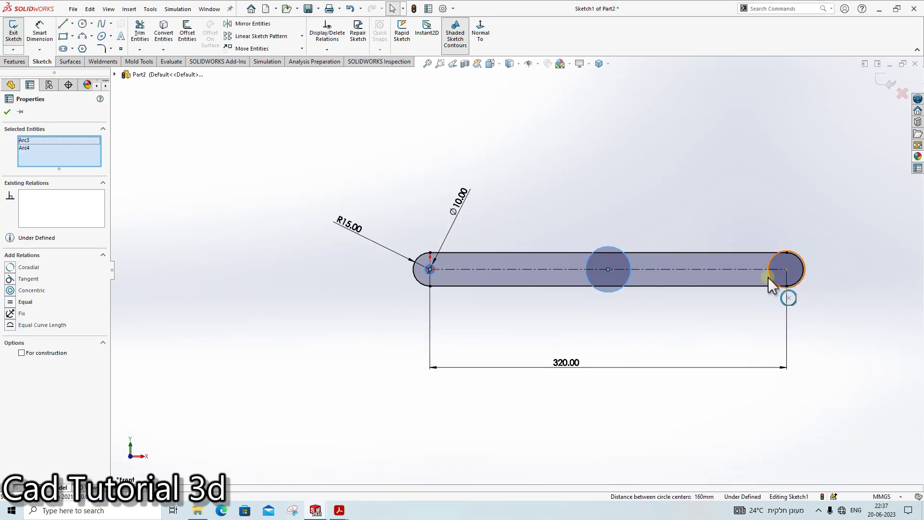
{"action": "left_click", "coordinate": [769, 279]}
{"action": "left_click", "coordinate": [25, 291]}
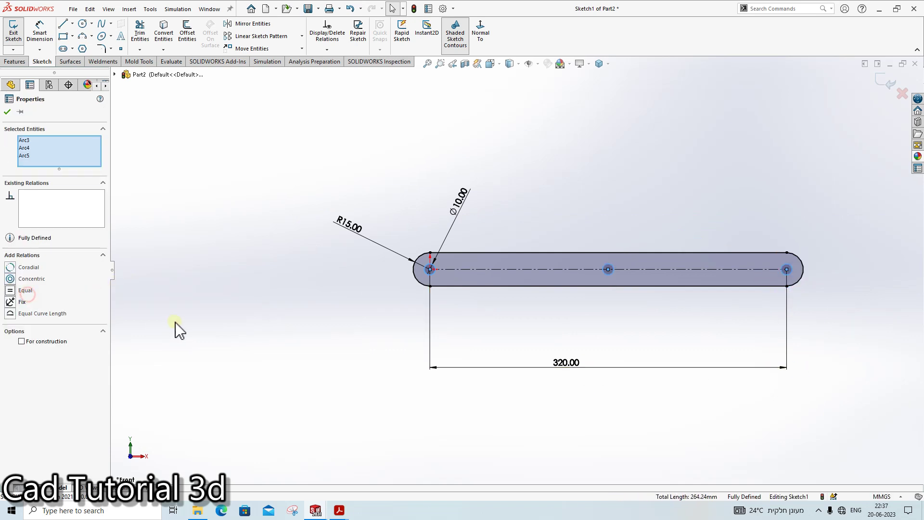
{"action": "left_click", "coordinate": [800, 206]}
{"action": "key", "text": "f"}
{"action": "scroll", "coordinate": [713, 248], "scroll_direction": "down", "scroll_amount": 2}
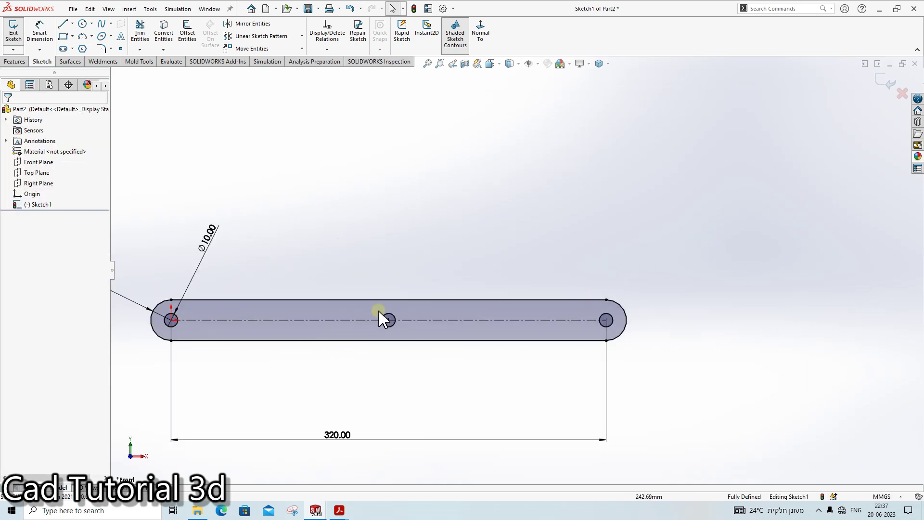
{"action": "scroll", "coordinate": [309, 320], "scroll_direction": "up", "scroll_amount": 2}
{"action": "scroll", "coordinate": [365, 303], "scroll_direction": "down", "scroll_amount": 2}
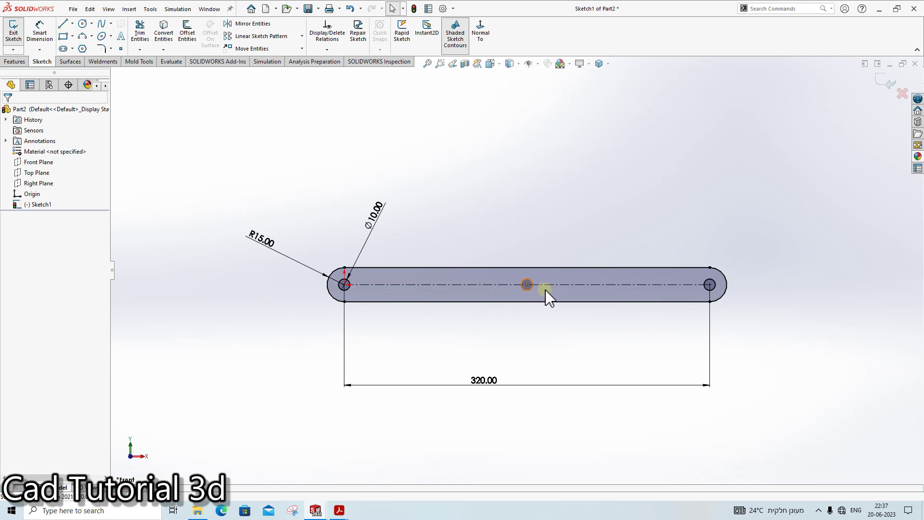
{"action": "mouse_move", "coordinate": [339, 511]}
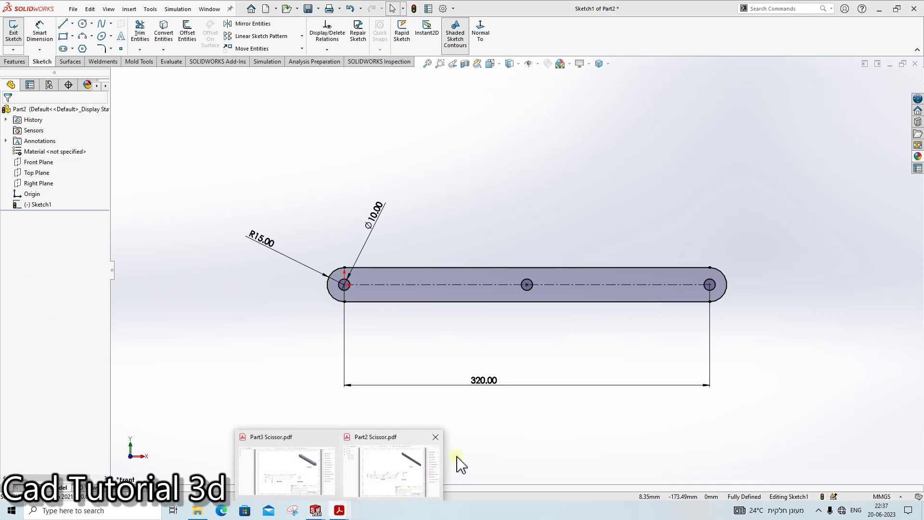
Step: Extrude the slot sketch 5 mm thick as Boss-Extrude1, matching the drawing's 5.00 THK
{"action": "left_click", "coordinate": [410, 465]}
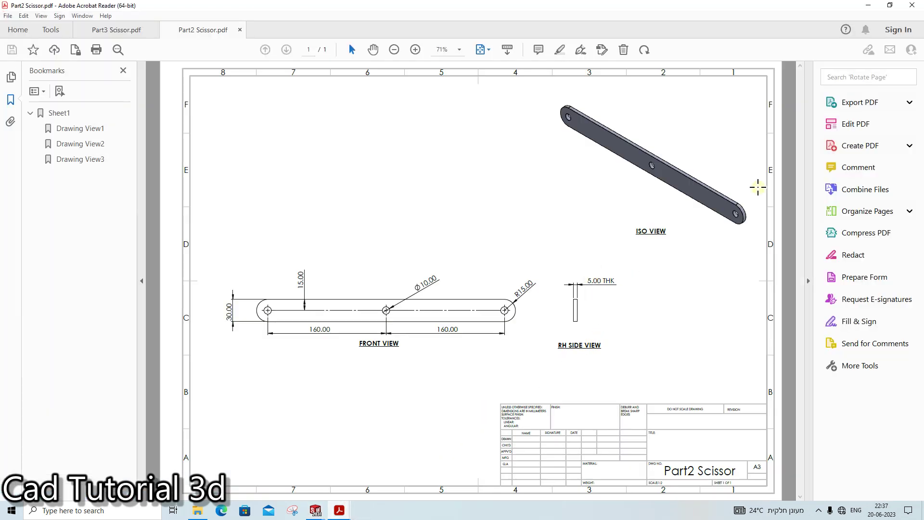
{"action": "left_click", "coordinate": [870, 6]}
{"action": "left_click", "coordinate": [27, 61]}
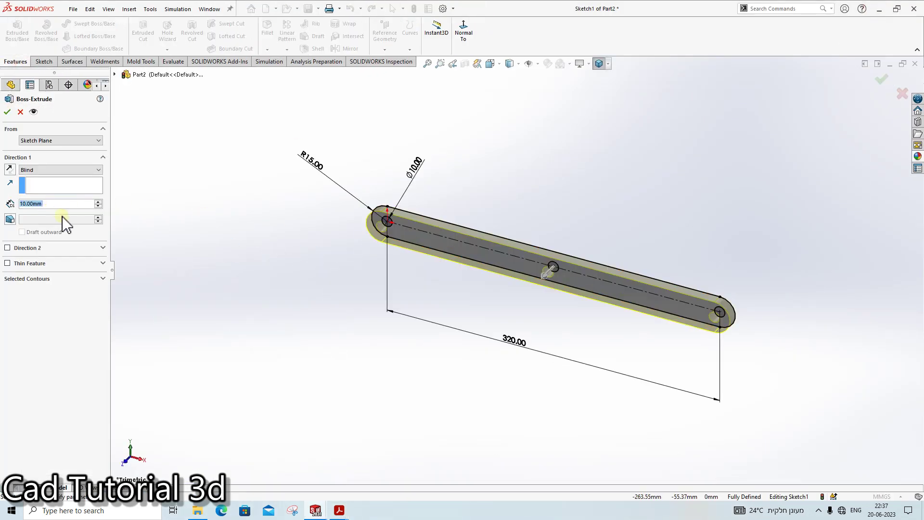
{"action": "type", "text": "5"}
{"action": "key", "text": "Return"}
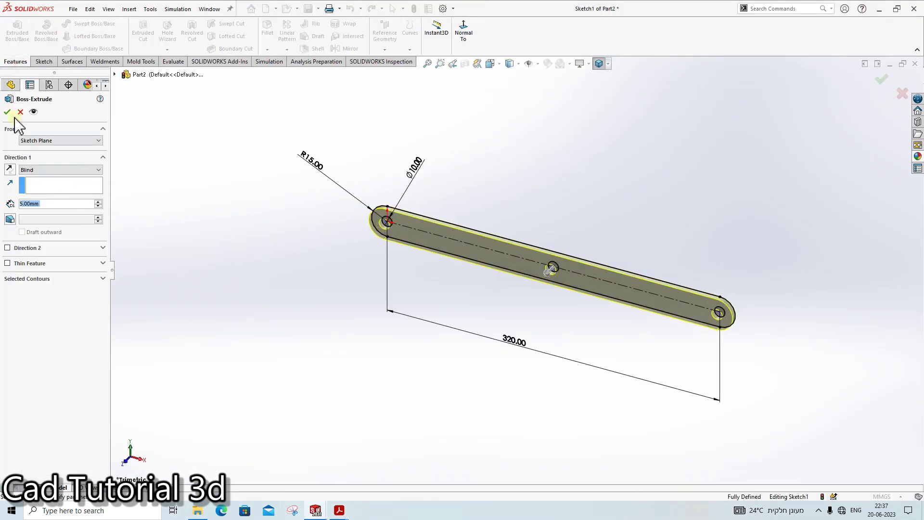
{"action": "left_click", "coordinate": [6, 110]}
Step: Check the Part2 drawing and show the hidden extruded bar body
{"action": "left_click", "coordinate": [339, 510]}
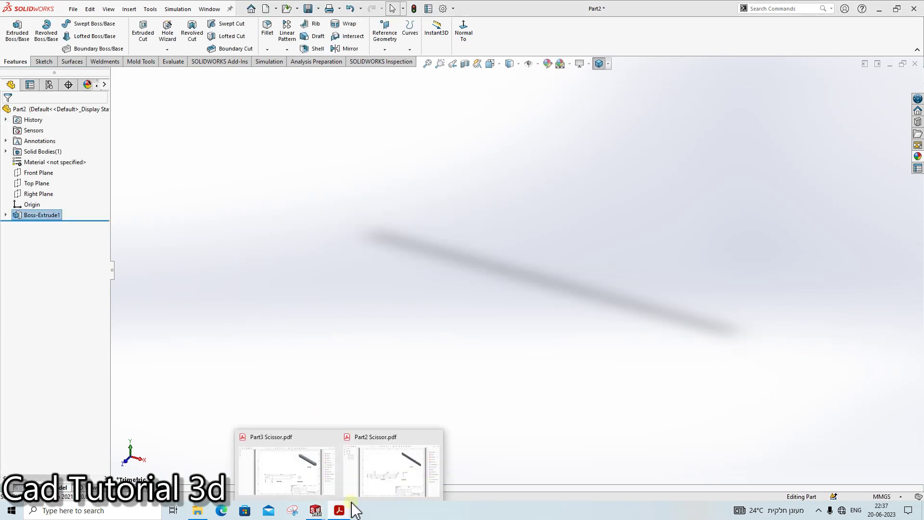
{"action": "left_click", "coordinate": [375, 481]}
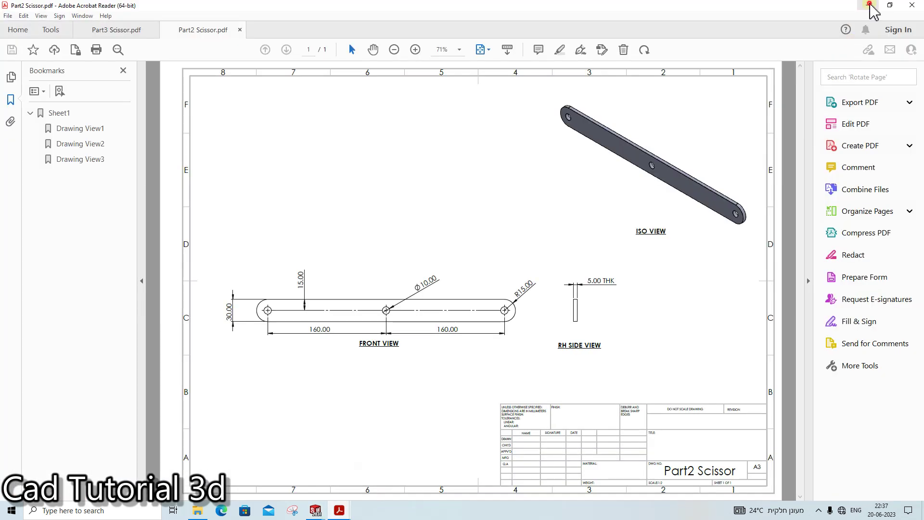
{"action": "left_click", "coordinate": [867, 6]}
{"action": "left_click", "coordinate": [41, 216]}
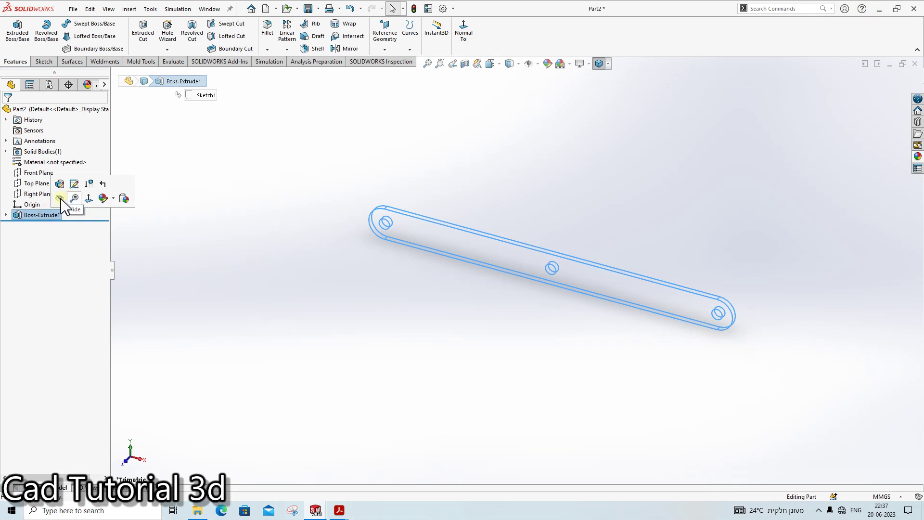
{"action": "left_click", "coordinate": [53, 219]}
{"action": "left_click", "coordinate": [269, 312]}
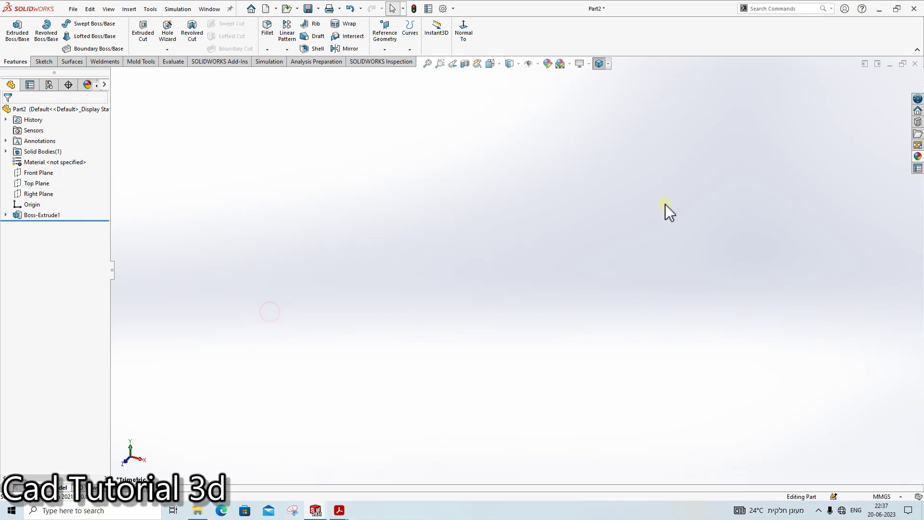
{"action": "left_click", "coordinate": [73, 217]}
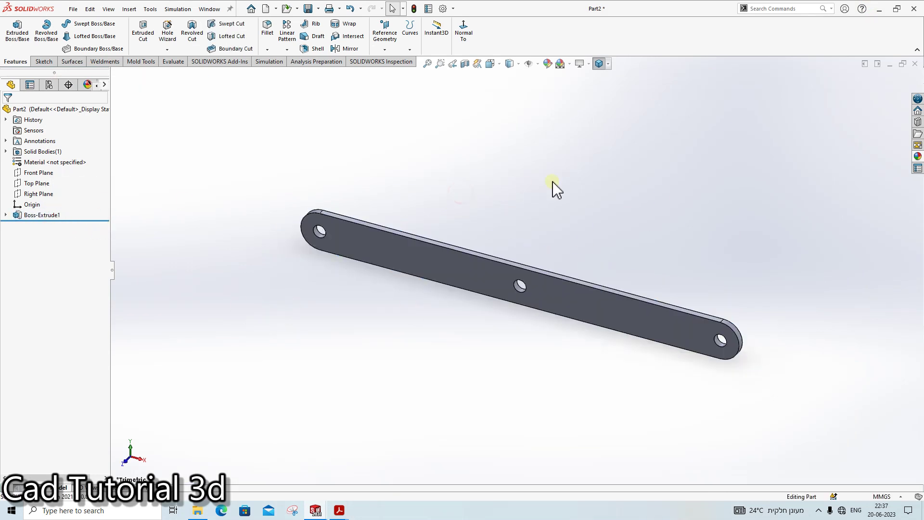
{"action": "key", "text": "ctrl+s"}
{"action": "key", "text": "Escape"}
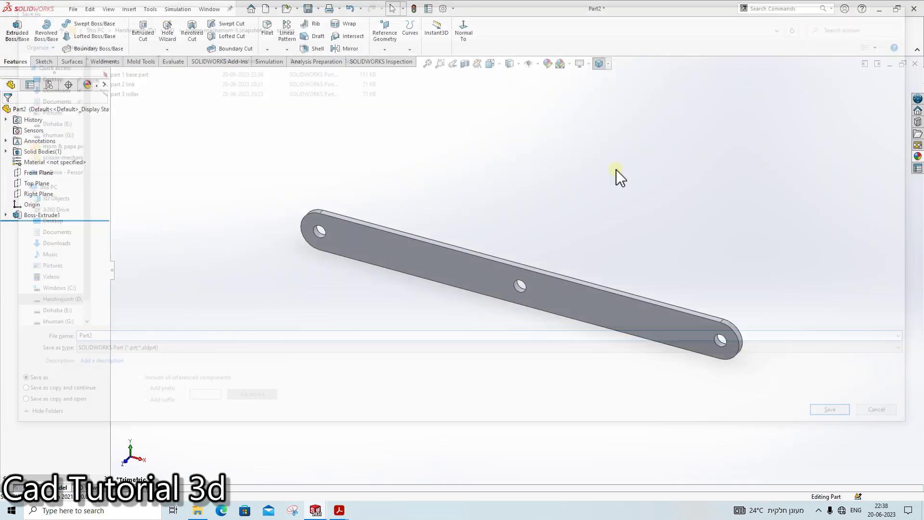
Step: Color the link bar dark blue (RGB 0,0,255)
{"action": "left_click", "coordinate": [918, 156]}
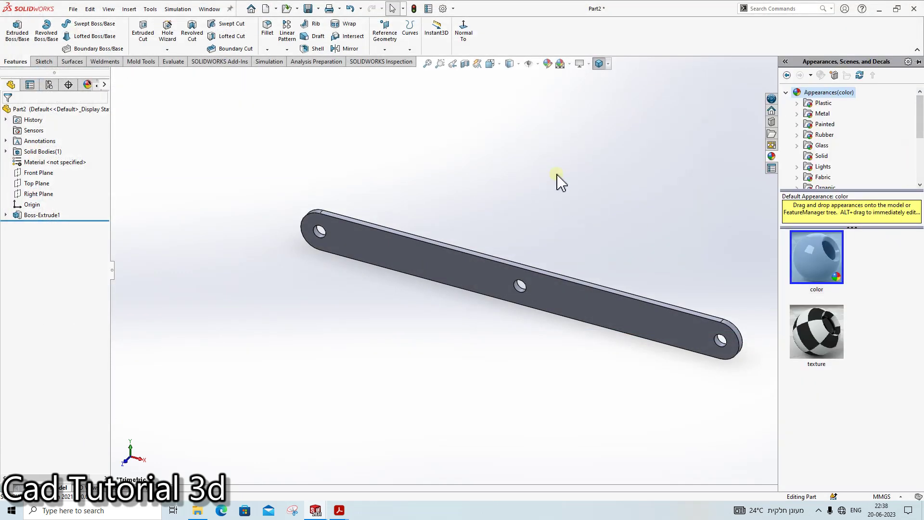
{"action": "left_click", "coordinate": [553, 84]}
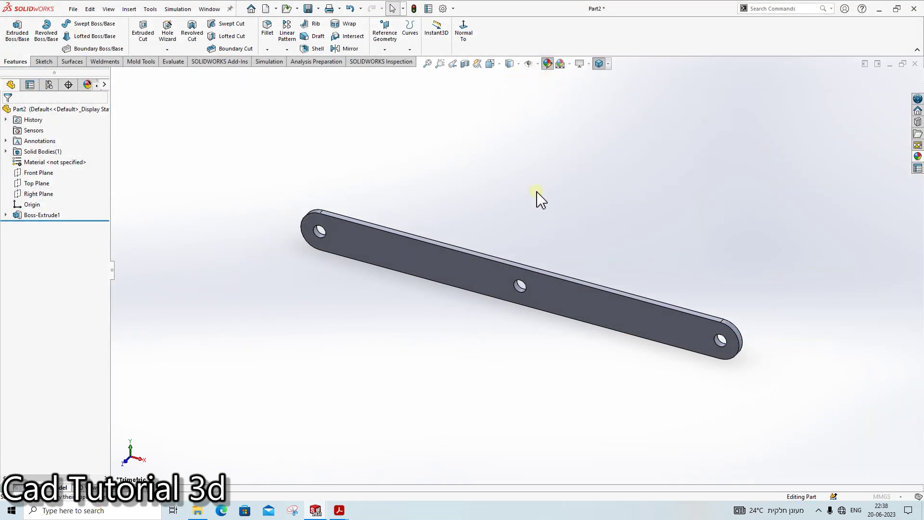
{"action": "left_click", "coordinate": [67, 318]}
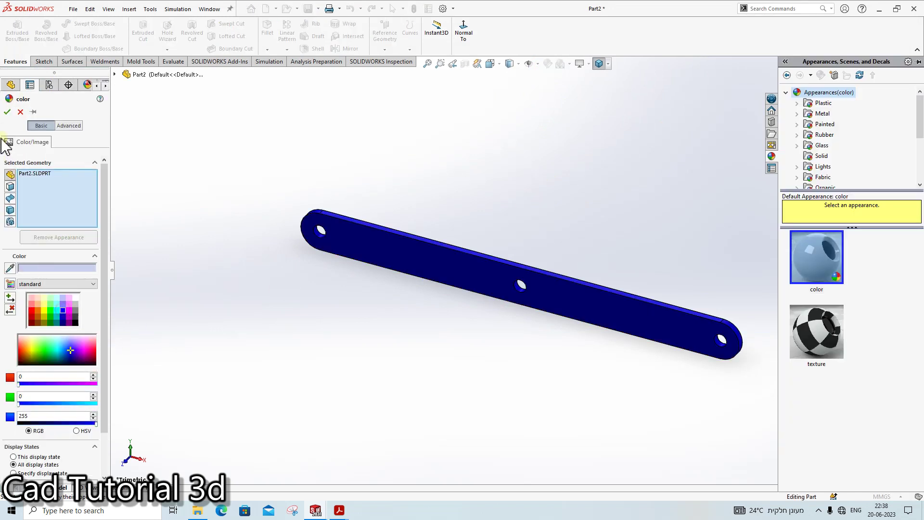
{"action": "left_click", "coordinate": [7, 111]}
{"action": "left_click", "coordinate": [460, 128]}
Step: Save the part over the existing 'part 2 link' file and return to the scissor assembly
{"action": "key", "text": "ctrl+shift+s"}
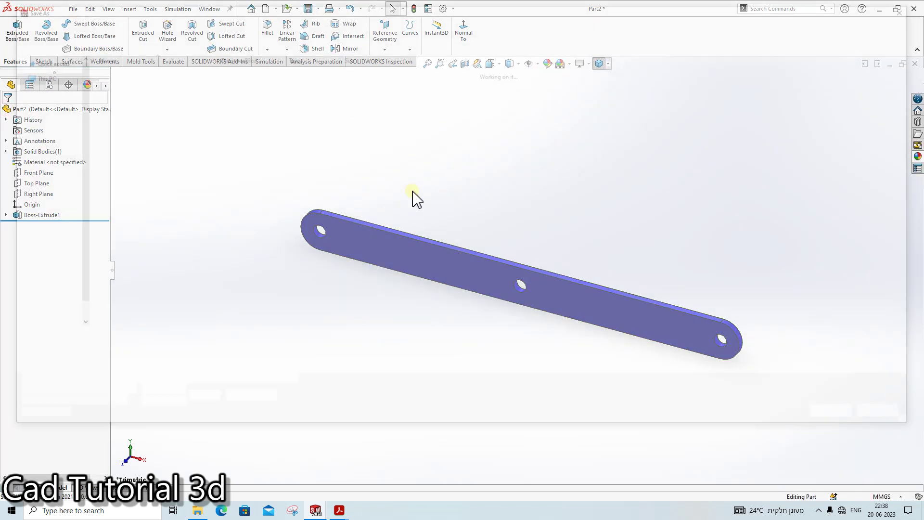
{"action": "left_click", "coordinate": [125, 78]}
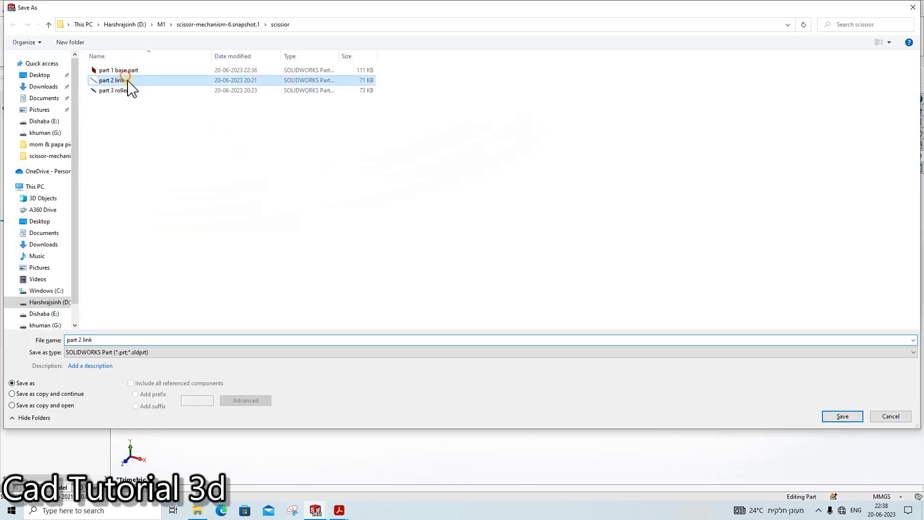
{"action": "left_click", "coordinate": [850, 417]}
{"action": "left_click", "coordinate": [483, 255]}
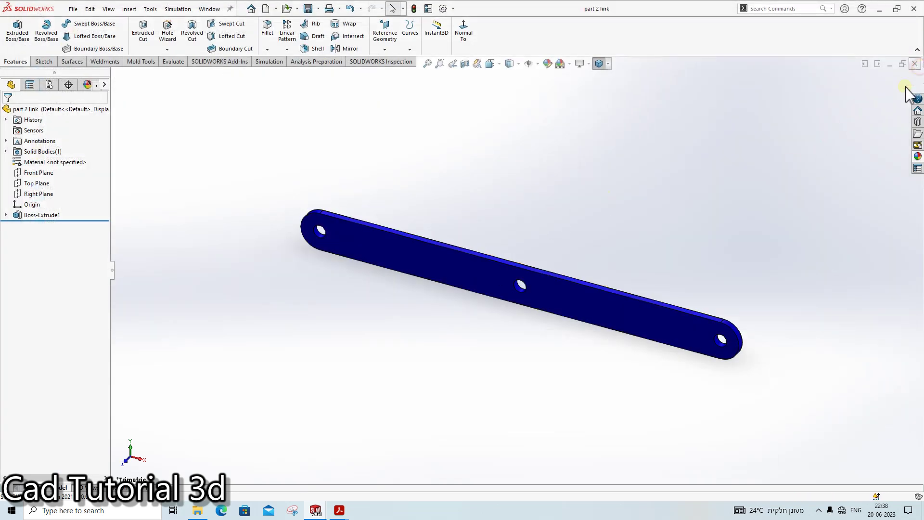
{"action": "key", "text": "ctrl+Tab"}
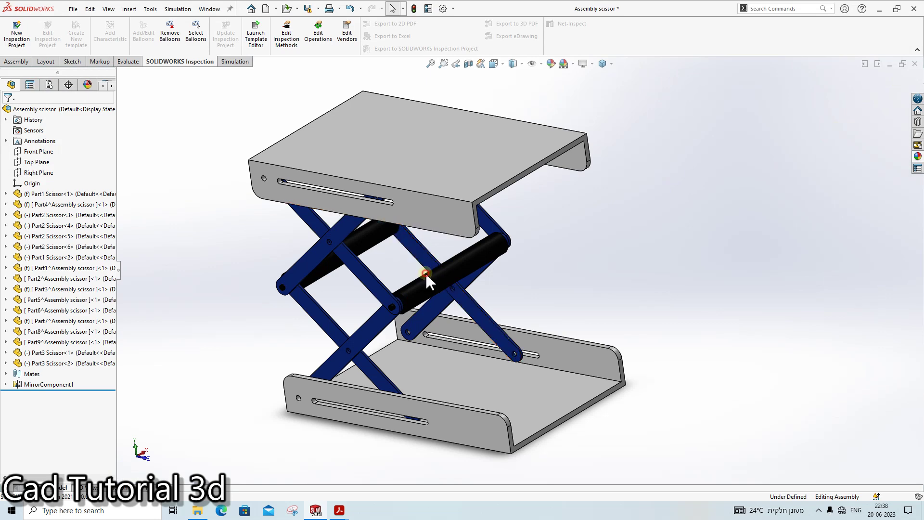
Step: Inspect the black roller in the assembly and create a new blank part, Part3
{"action": "left_click", "coordinate": [427, 279]}
{"action": "left_click", "coordinate": [628, 302]}
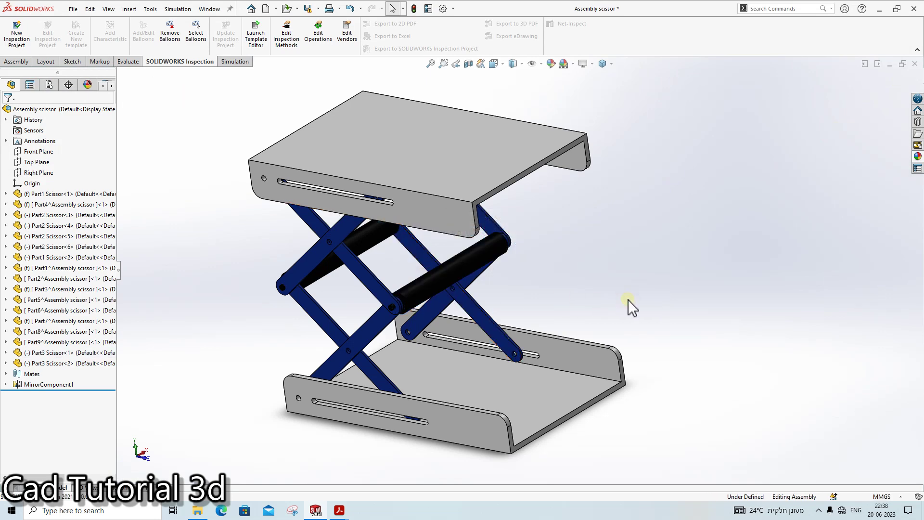
{"action": "key", "text": "ctrl+n"}
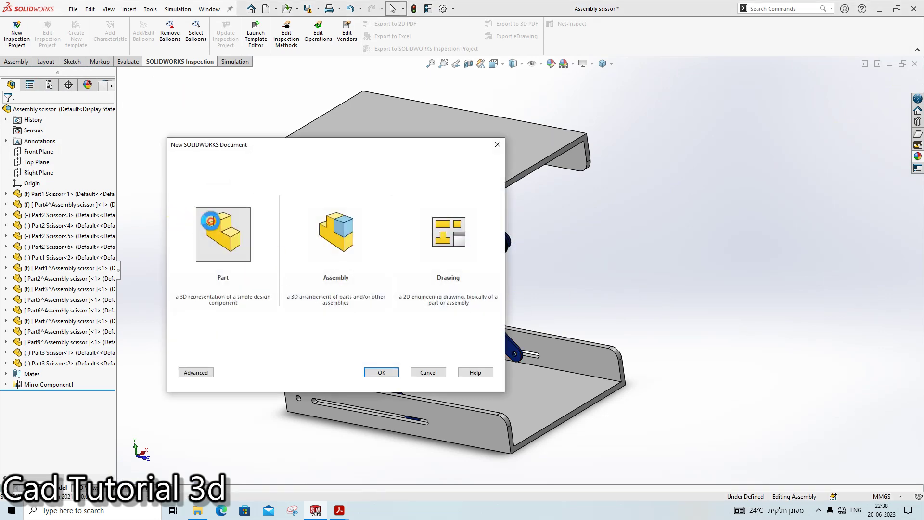
{"action": "left_click", "coordinate": [382, 372]}
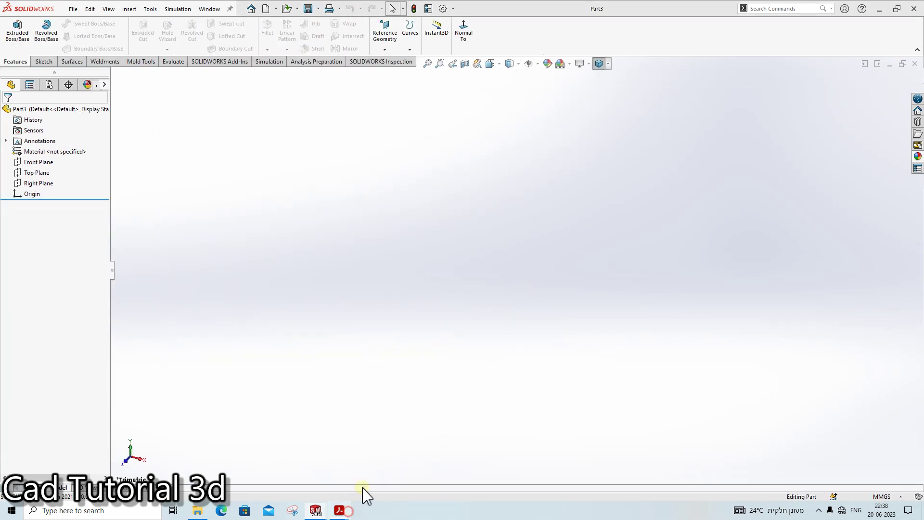
{"action": "left_click", "coordinate": [375, 468]}
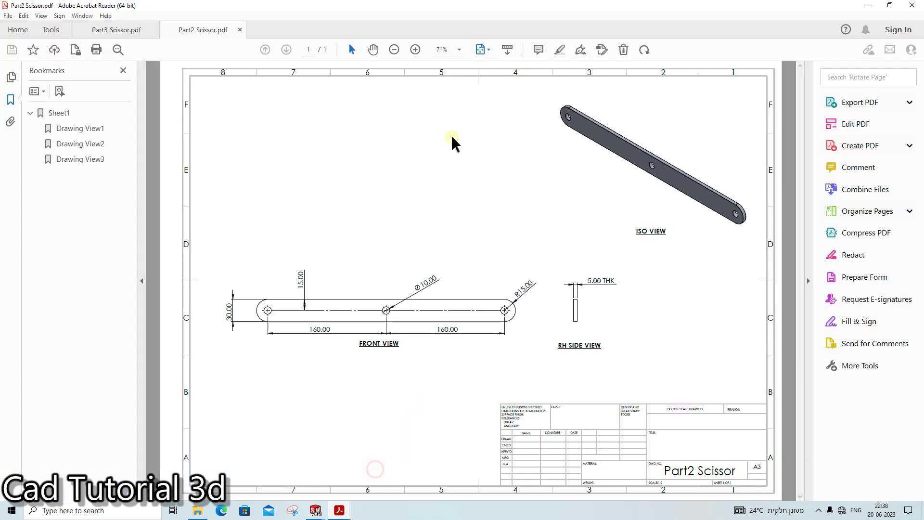
Step: Close the Part2 Scissor.pdf drawing in Acrobat and return to the blank Part3
{"action": "left_click", "coordinate": [240, 30]}
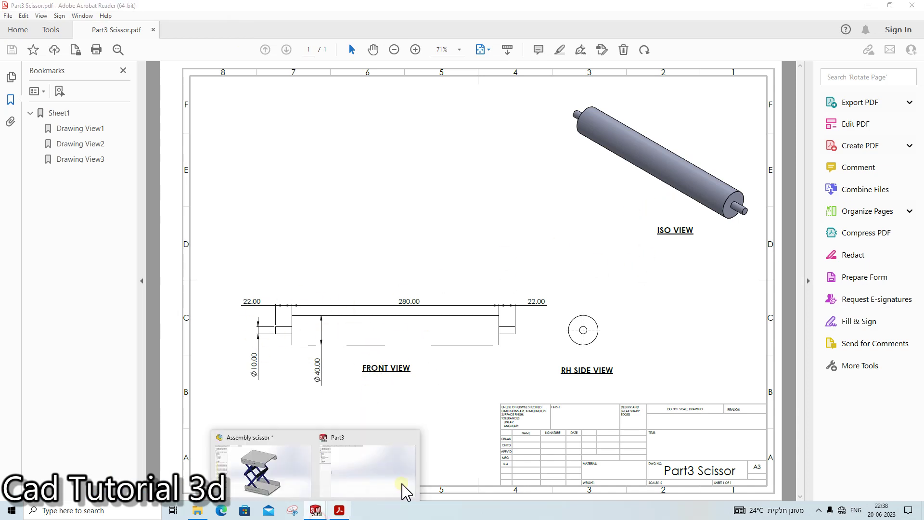
{"action": "left_click", "coordinate": [402, 487]}
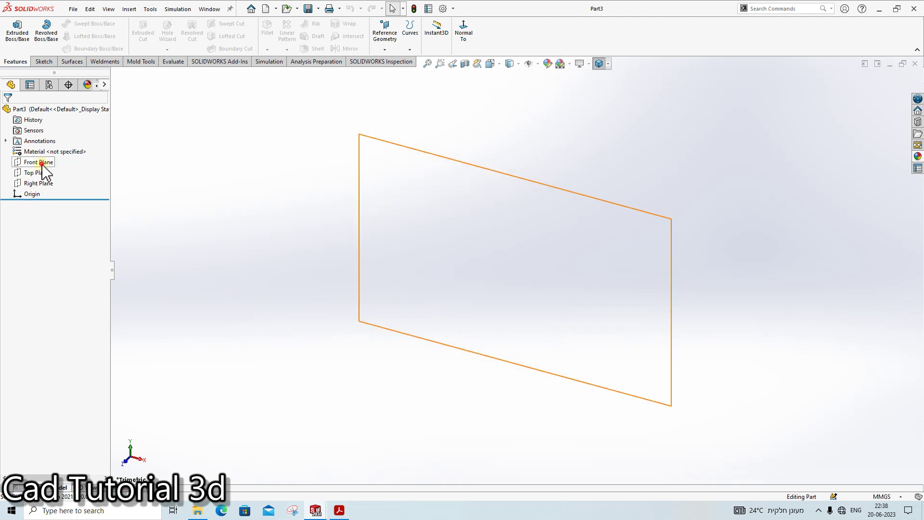
Step: Start a Front Plane sketch in Part3 with a vertical line up from the origin
{"action": "left_click", "coordinate": [47, 163]}
{"action": "left_click", "coordinate": [50, 150]}
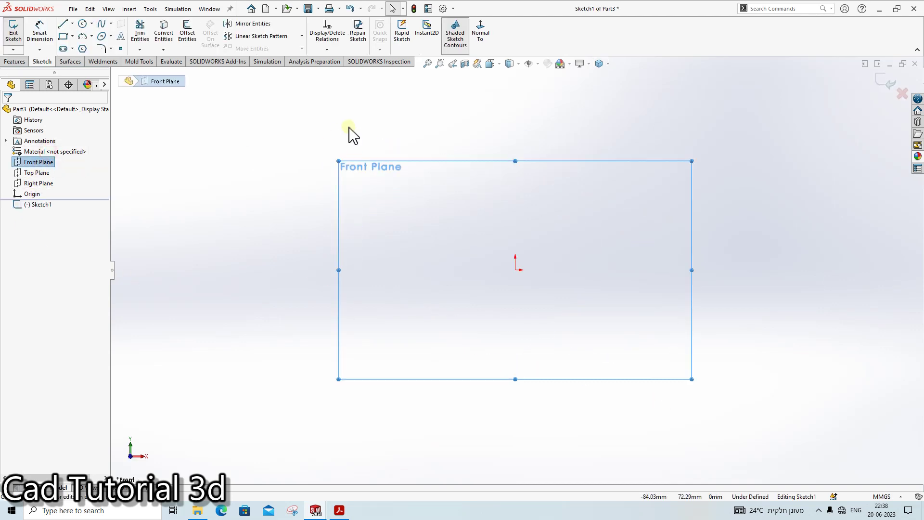
{"action": "left_click", "coordinate": [63, 24]}
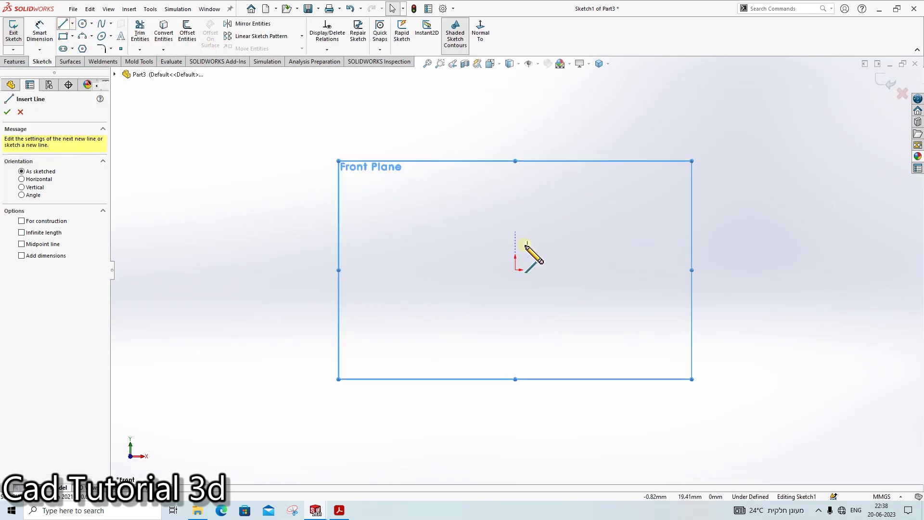
{"action": "left_click", "coordinate": [516, 269]}
{"action": "left_click", "coordinate": [516, 241]}
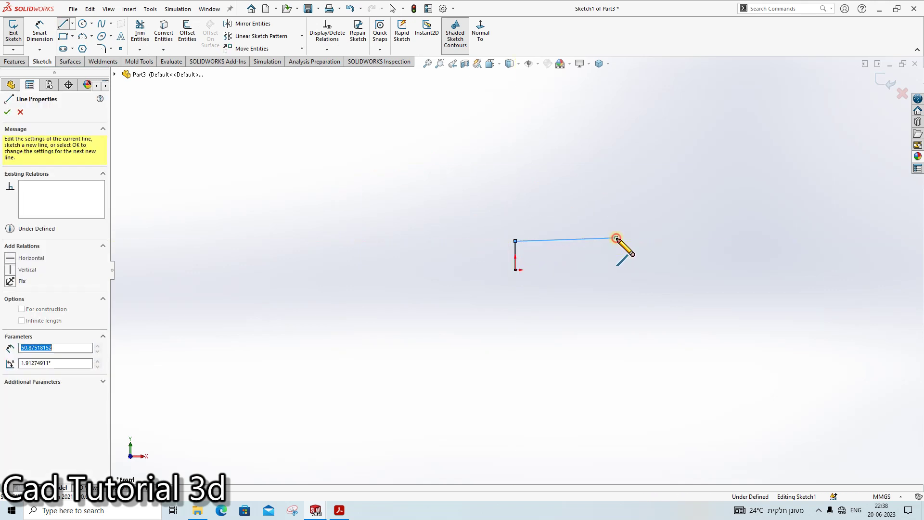
{"action": "left_click", "coordinate": [617, 238]}
{"action": "key", "text": "Escape"}
{"action": "left_click", "coordinate": [597, 239]}
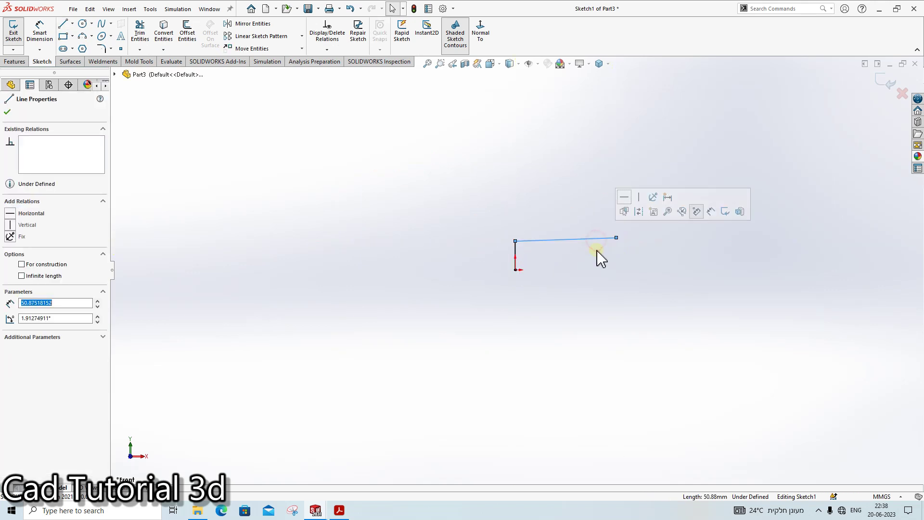
{"action": "key", "text": "Delete"}
Step: Draw the stepped roller profile with a raised middle, closing it back at the origin
{"action": "left_click", "coordinate": [63, 24]}
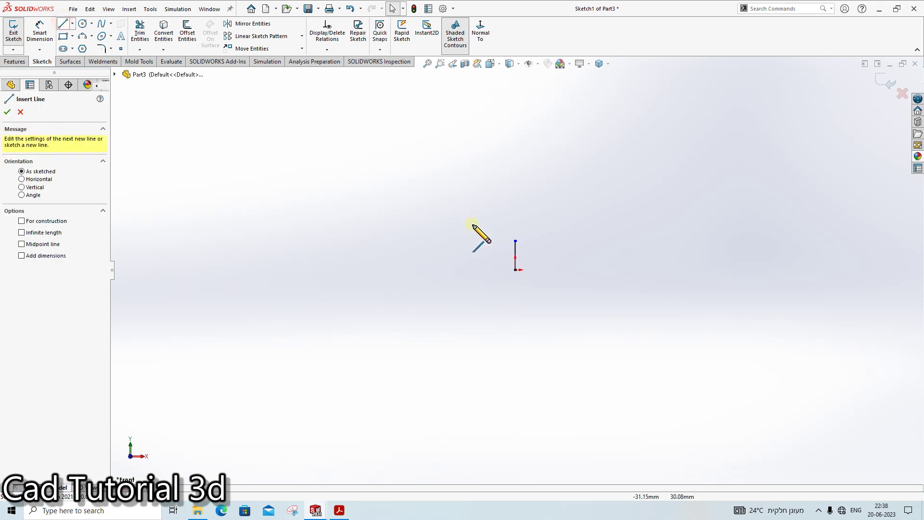
{"action": "left_click", "coordinate": [515, 240]}
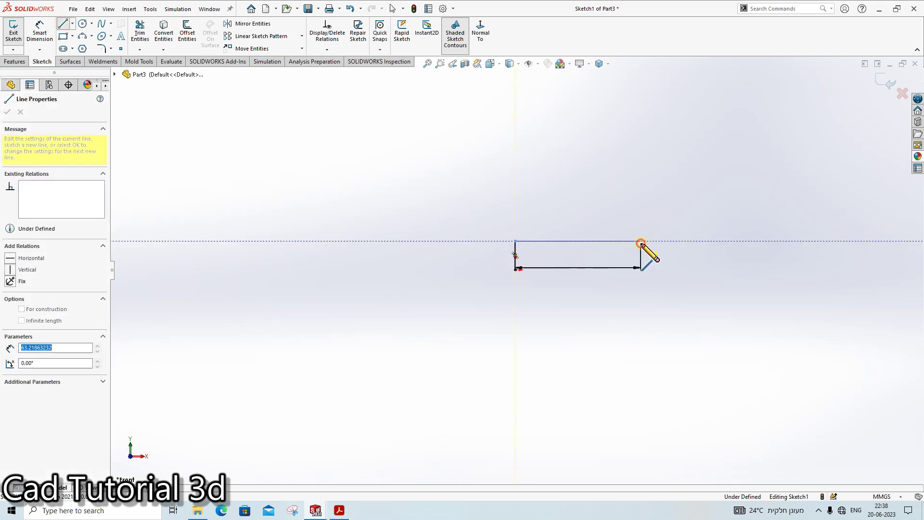
{"action": "left_click", "coordinate": [641, 241]}
{"action": "left_click", "coordinate": [641, 210]}
{"action": "left_click", "coordinate": [839, 210]}
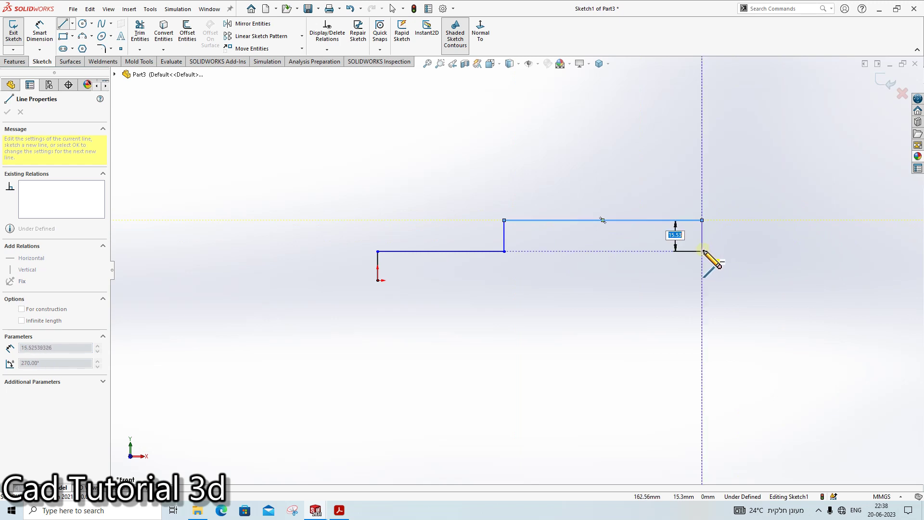
{"action": "left_click", "coordinate": [703, 251]}
{"action": "left_click", "coordinate": [827, 251]}
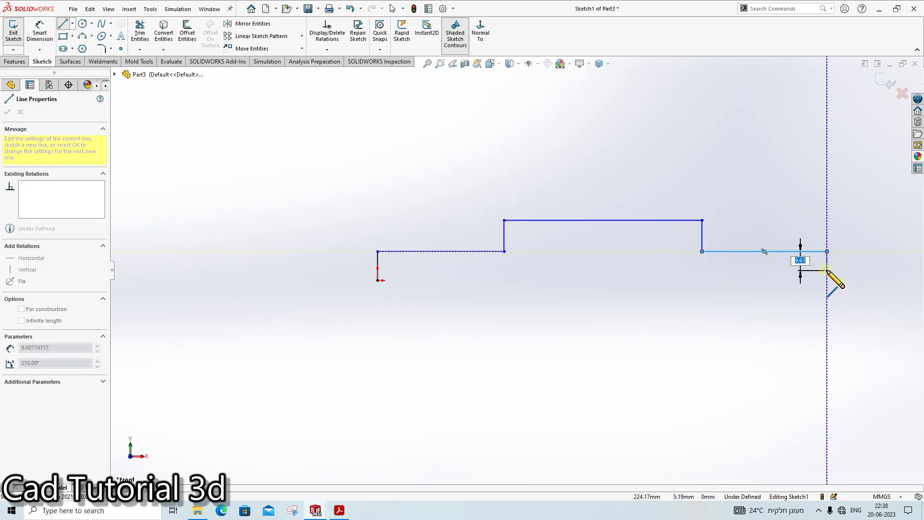
{"action": "left_click", "coordinate": [827, 266]}
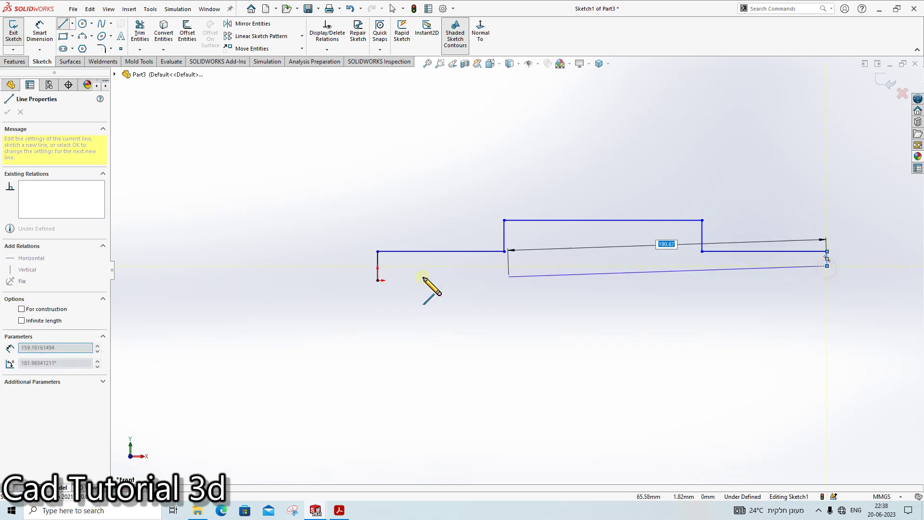
{"action": "left_click", "coordinate": [377, 279]}
{"action": "key", "text": "Escape"}
Step: Make the profile's bottom line horizontal and check the roller drawing's dimensions
{"action": "left_click", "coordinate": [562, 274]}
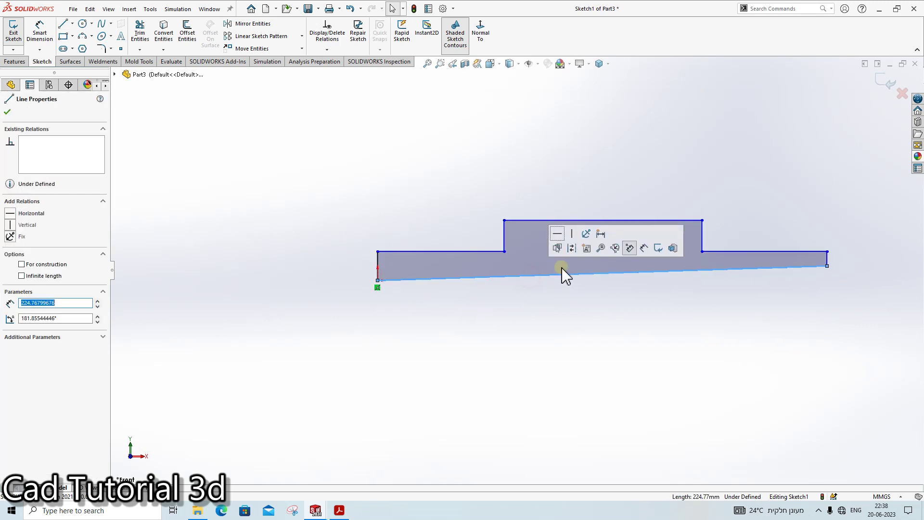
{"action": "left_click", "coordinate": [558, 235]}
{"action": "left_click", "coordinate": [621, 349]}
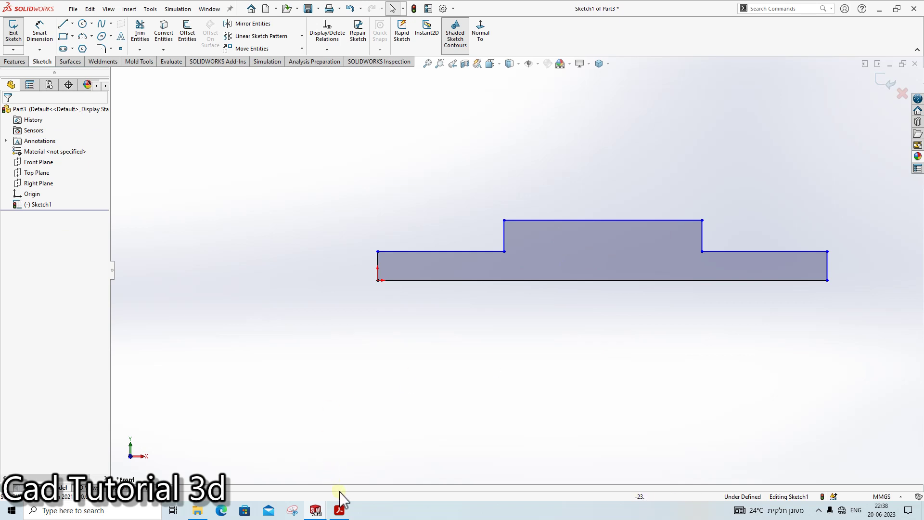
{"action": "left_click", "coordinate": [340, 510]}
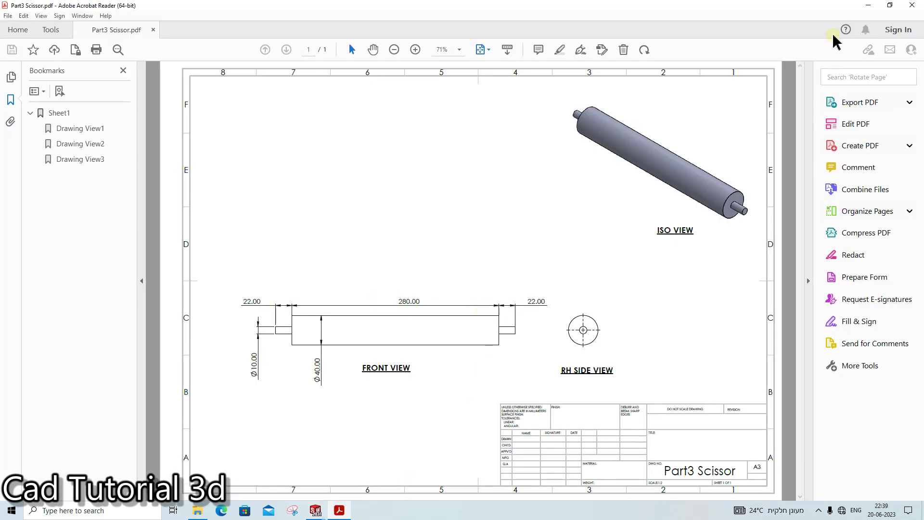
{"action": "left_click", "coordinate": [869, 5]}
Step: Dimension the raised middle length to 280 and both pin lengths to 22
{"action": "left_click", "coordinate": [39, 32]}
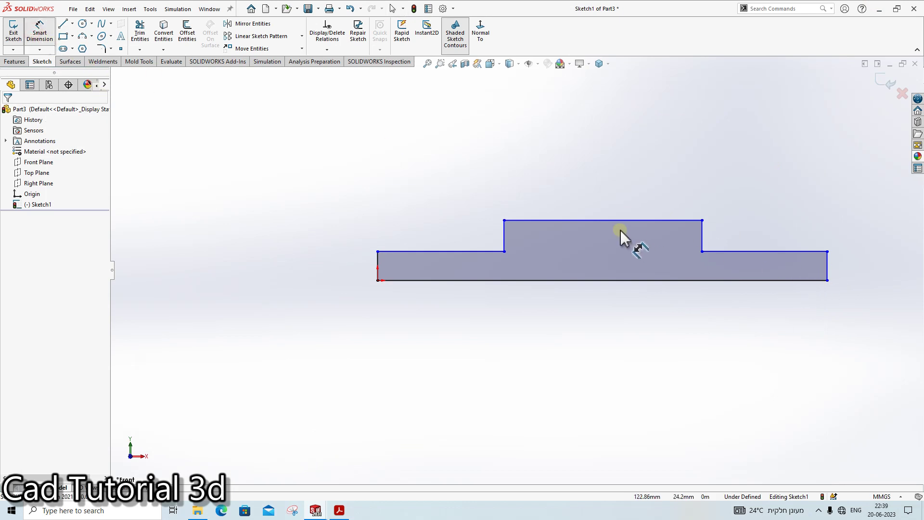
{"action": "left_click", "coordinate": [619, 209]}
{"action": "type", "text": "280"}
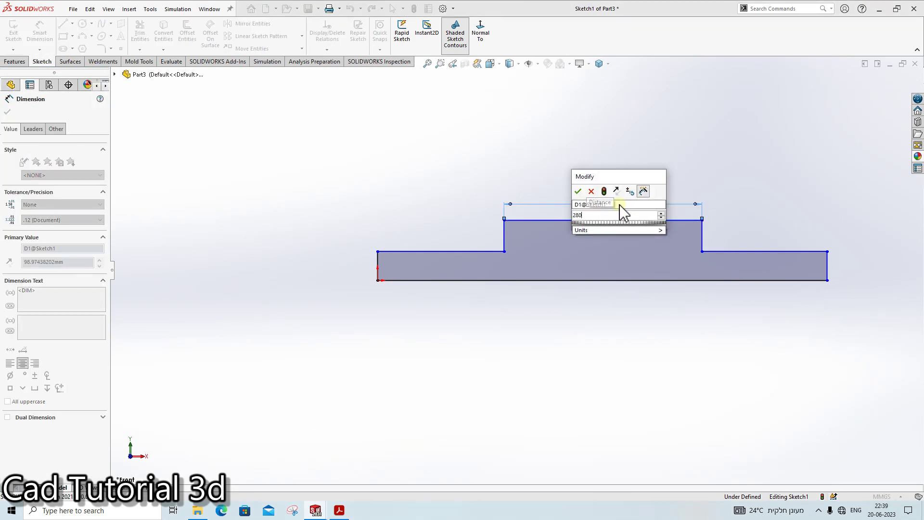
{"action": "key", "text": "Return"}
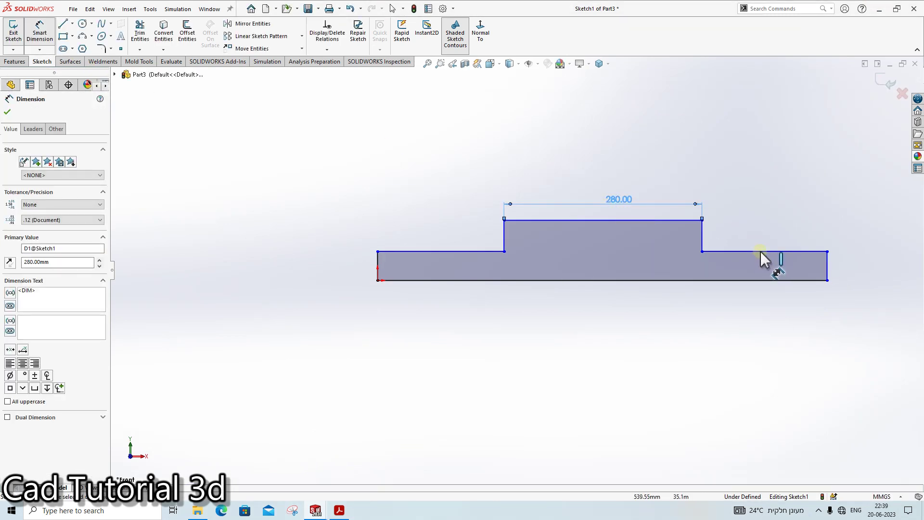
{"action": "left_click", "coordinate": [764, 252]}
{"action": "left_click", "coordinate": [761, 244]}
{"action": "type", "text": "22"}
{"action": "key", "text": "Return"}
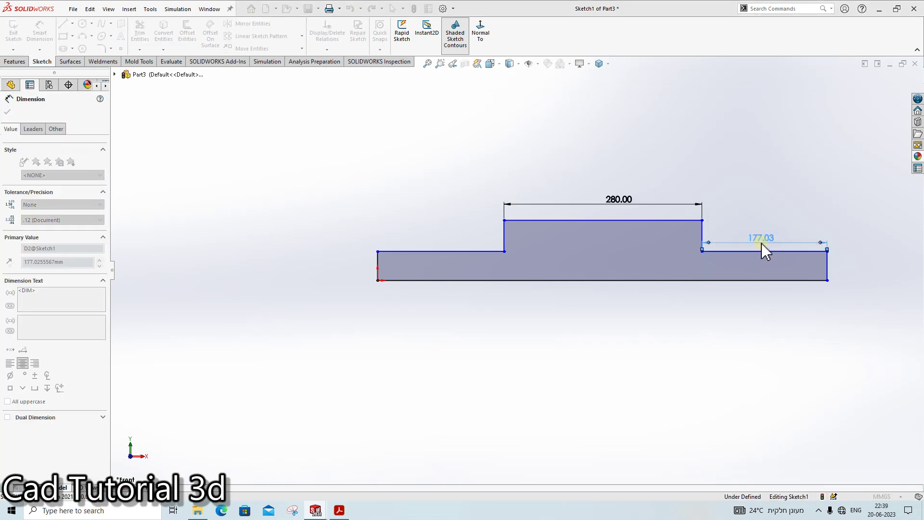
{"action": "left_click", "coordinate": [410, 251]}
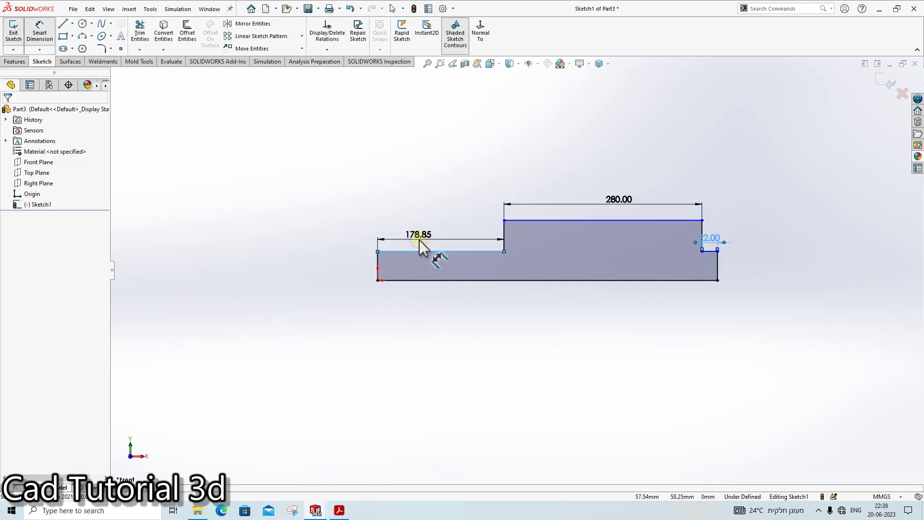
{"action": "left_click", "coordinate": [421, 240]}
{"action": "type", "text": "22"}
{"action": "key", "text": "Return"}
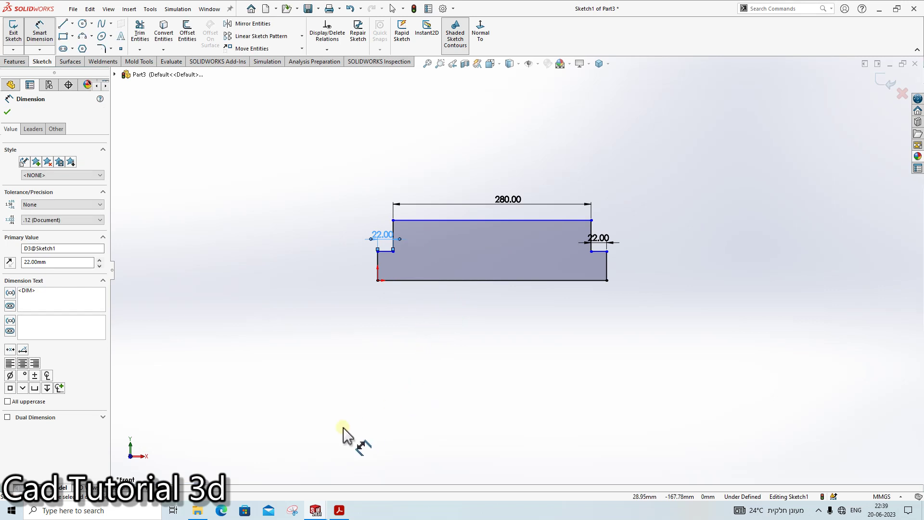
Step: Recheck the roller drawing and dimension the profile's vertical height at 20 mm
{"action": "left_click", "coordinate": [345, 501]}
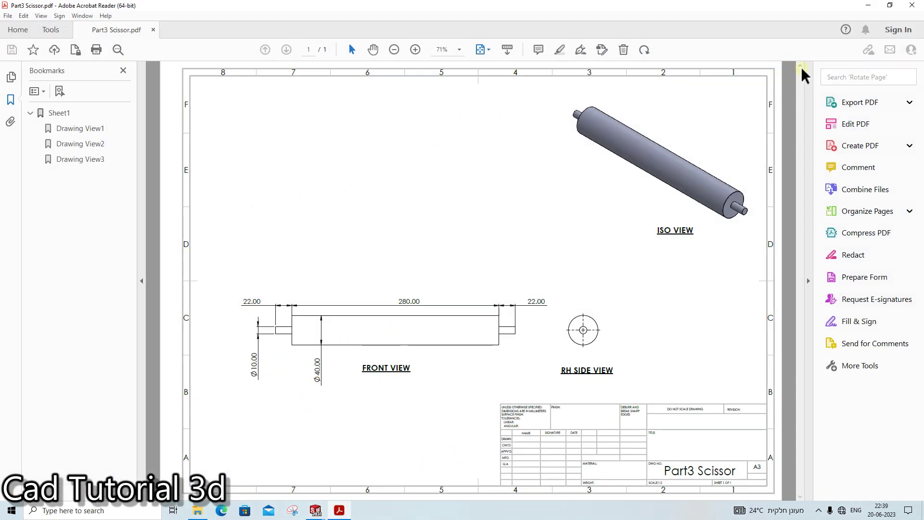
{"action": "left_click", "coordinate": [865, 7]}
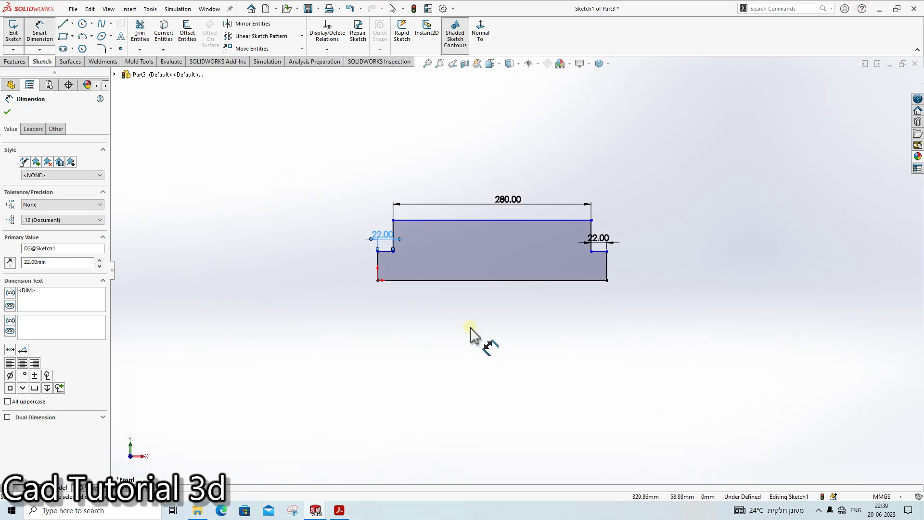
{"action": "left_click", "coordinate": [478, 222]}
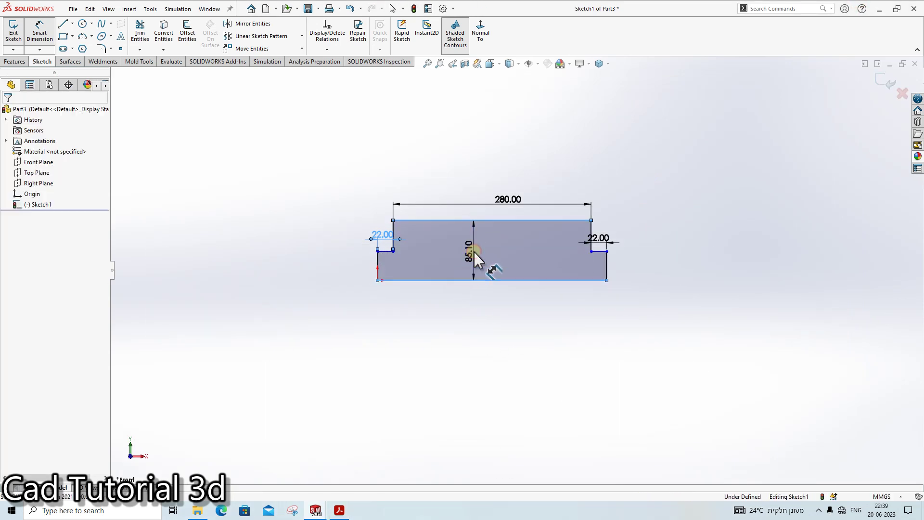
{"action": "left_click", "coordinate": [475, 251]}
{"action": "type", "text": "20"}
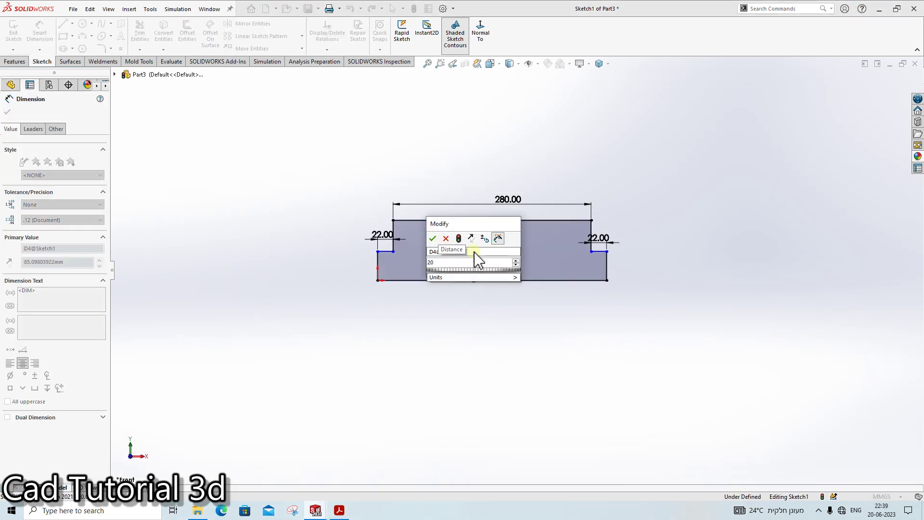
{"action": "key", "text": "Return"}
{"action": "scroll", "coordinate": [532, 299], "scroll_direction": "down", "scroll_amount": 3}
Step: Dimension the left pin step's height as 5 mm
{"action": "scroll", "coordinate": [264, 244], "scroll_direction": "down", "scroll_amount": 2}
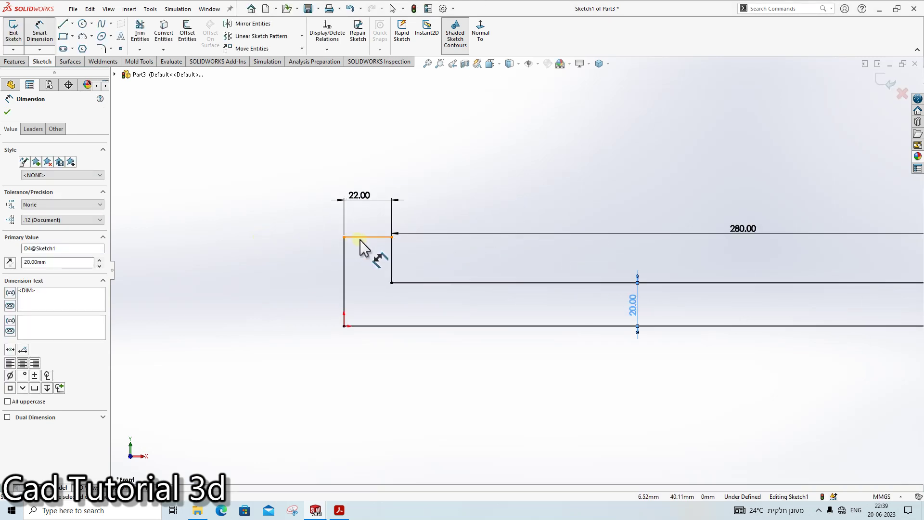
{"action": "left_click", "coordinate": [360, 238]}
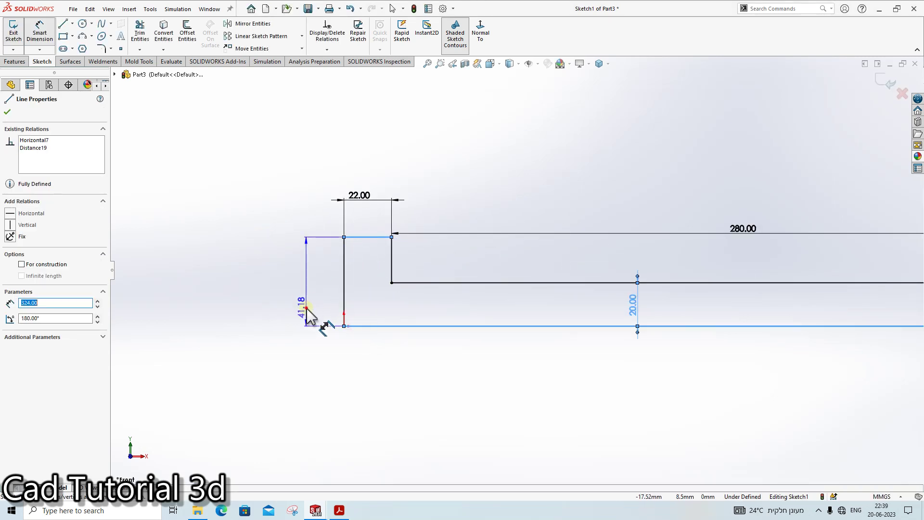
{"action": "left_click", "coordinate": [306, 308]}
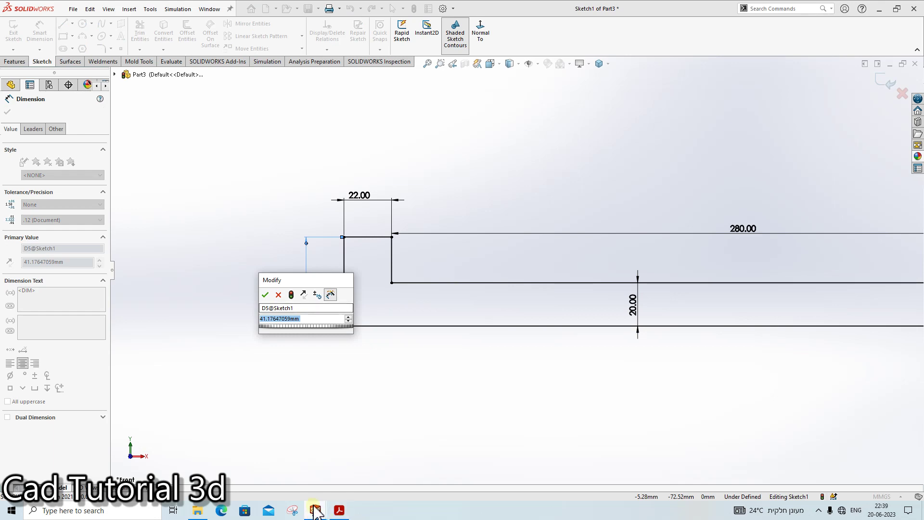
{"action": "left_click", "coordinate": [339, 511]}
{"action": "left_click", "coordinate": [340, 511]}
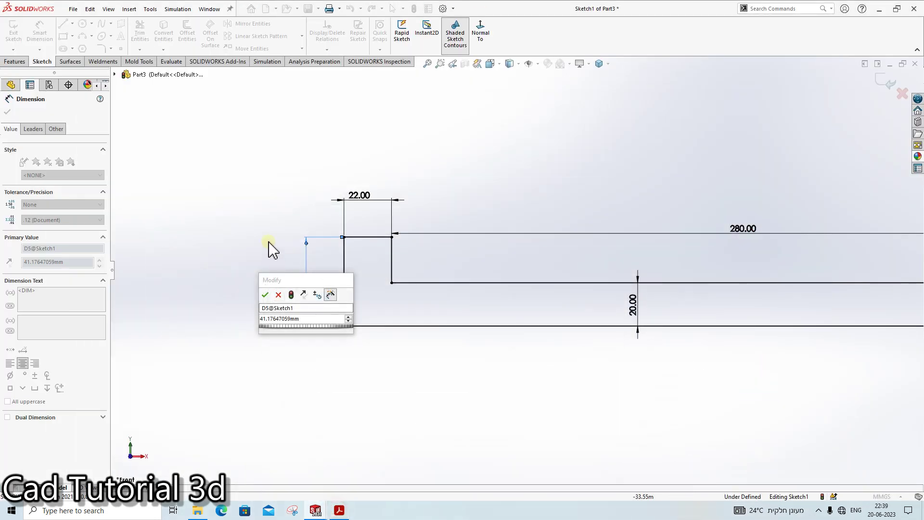
{"action": "type", "text": "5"}
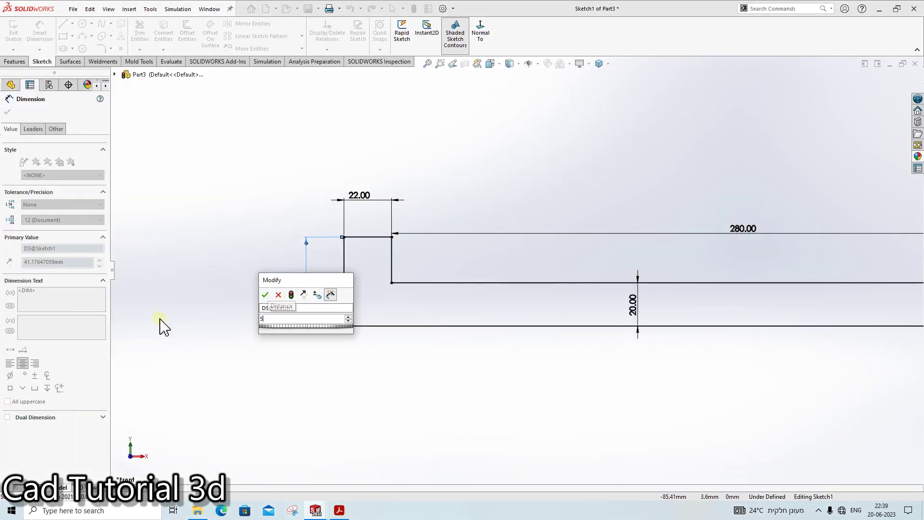
{"action": "key", "text": "Return"}
{"action": "scroll", "coordinate": [821, 275], "scroll_direction": "up", "scroll_amount": 3}
{"action": "scroll", "coordinate": [677, 324], "scroll_direction": "down", "scroll_amount": 2}
{"action": "scroll", "coordinate": [611, 351], "scroll_direction": "down", "scroll_amount": 2}
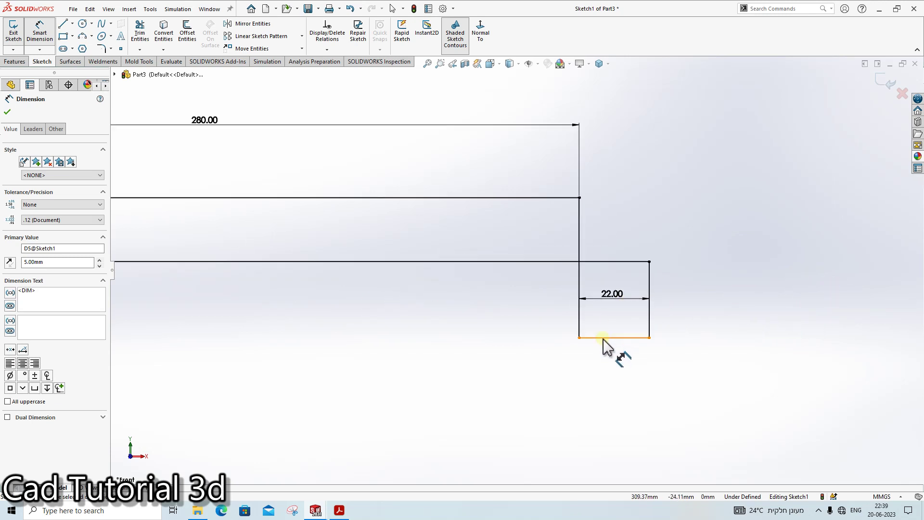
Step: Drag the right end line up to close the profile and dimension the right step at 5 mm
{"action": "left_click", "coordinate": [603, 338]}
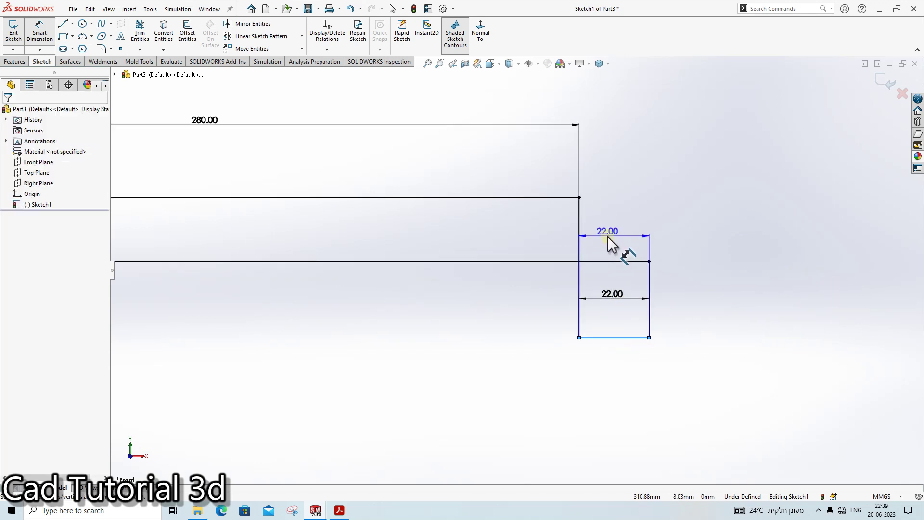
{"action": "left_click_drag", "start_coordinate": [582, 346], "coordinate": [579, 231]}
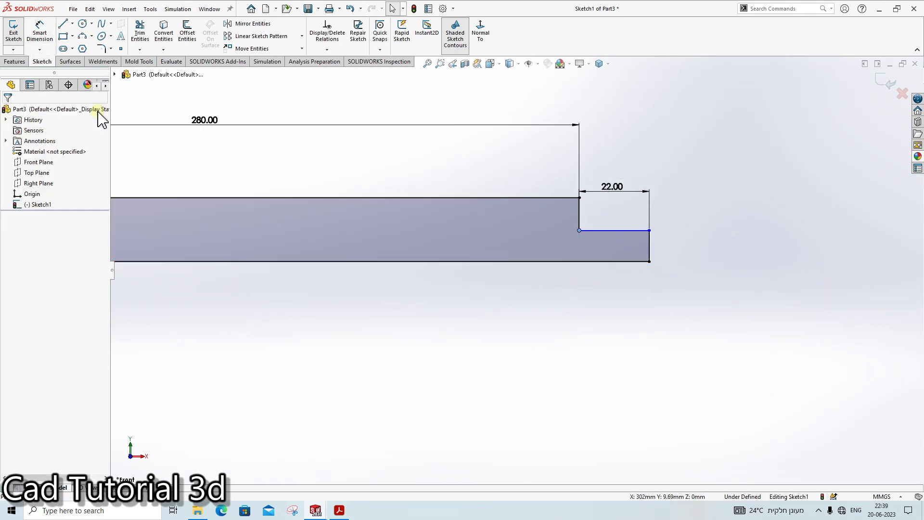
{"action": "left_click", "coordinate": [44, 38]}
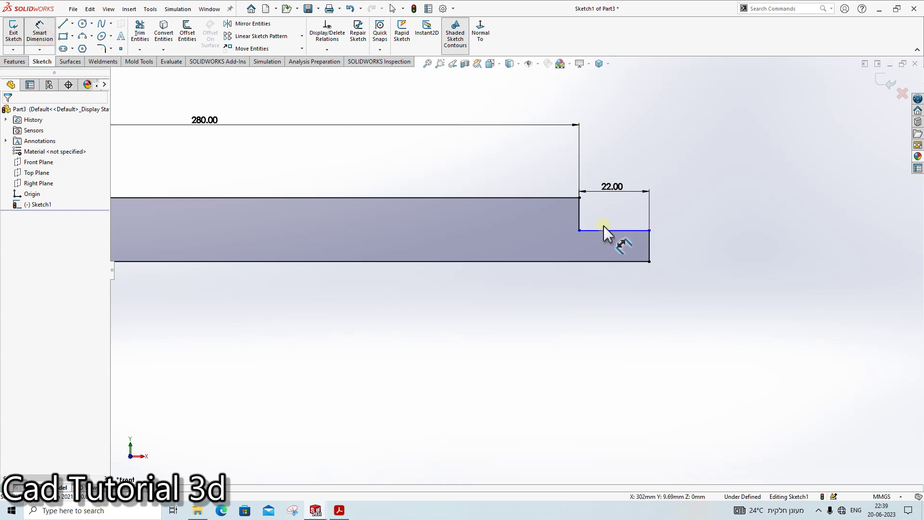
{"action": "left_click", "coordinate": [651, 244]}
{"action": "left_click", "coordinate": [682, 243]}
{"action": "type", "text": "5"}
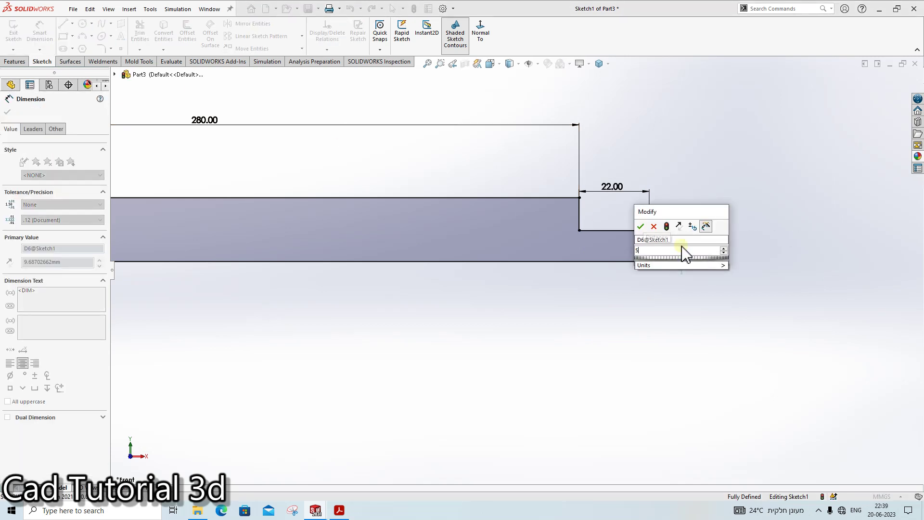
{"action": "key", "text": "Return"}
{"action": "scroll", "coordinate": [674, 293], "scroll_direction": "up", "scroll_amount": 3}
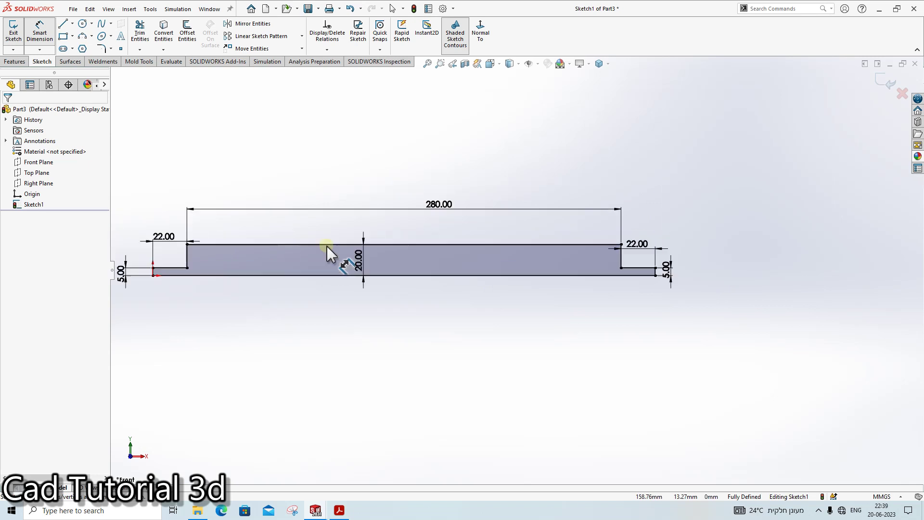
{"action": "middle_click_drag", "start_coordinate": [327, 251], "coordinate": [435, 250], "text": "ctrl"}
{"action": "middle_click_drag", "start_coordinate": [611, 195], "coordinate": [559, 207], "text": "ctrl"}
{"action": "scroll", "coordinate": [559, 207], "scroll_direction": "up", "scroll_amount": 1}
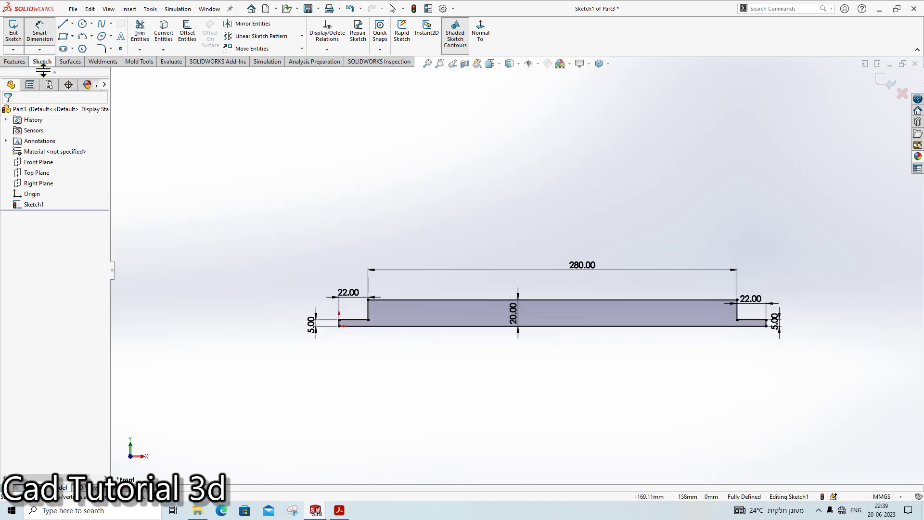
Step: Revolve the profile 360° about its bottom line to create Revolve1
{"action": "left_click", "coordinate": [19, 65]}
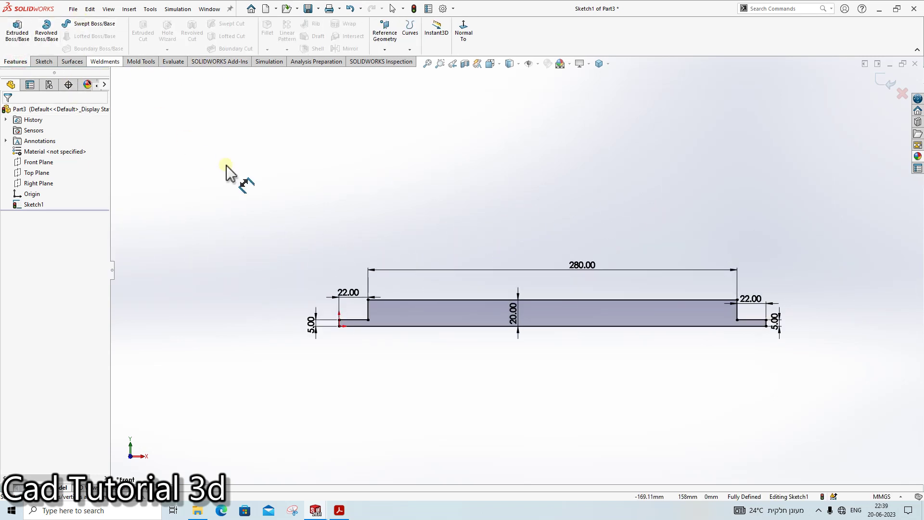
{"action": "left_click", "coordinate": [47, 37]}
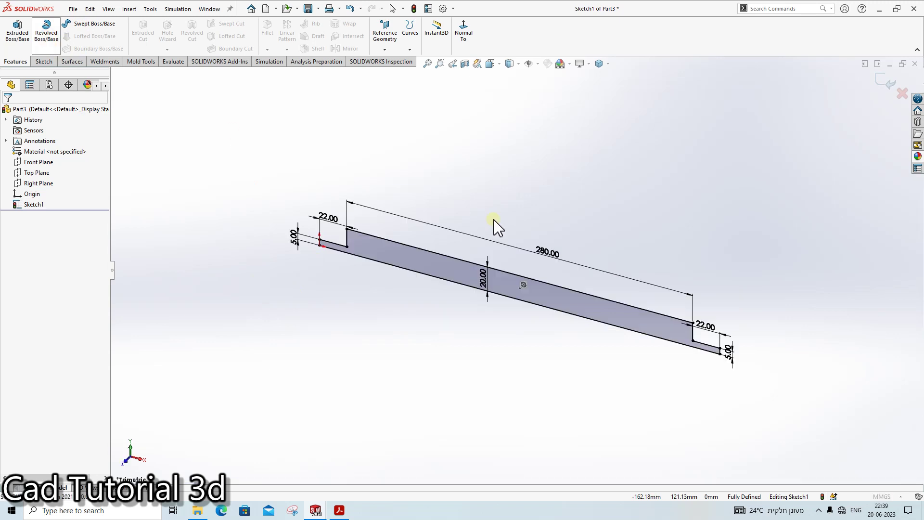
{"action": "left_click", "coordinate": [434, 278]}
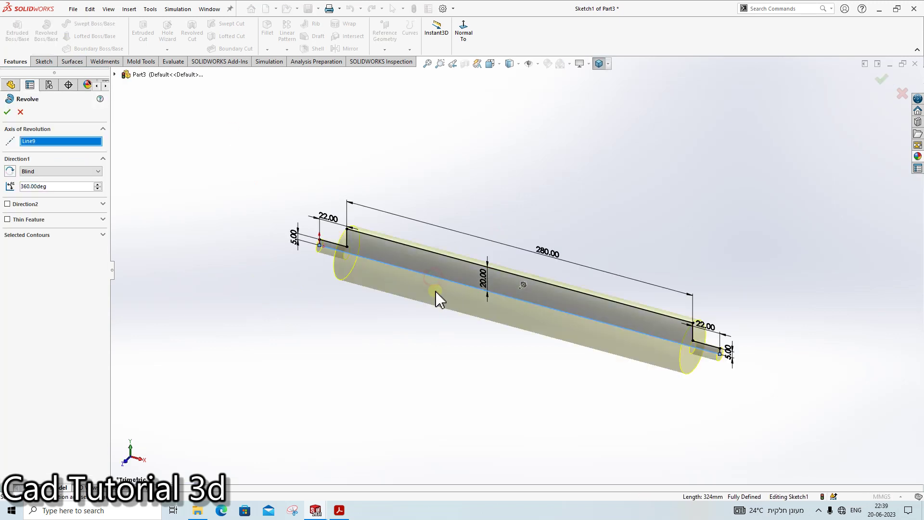
{"action": "left_click", "coordinate": [8, 113]}
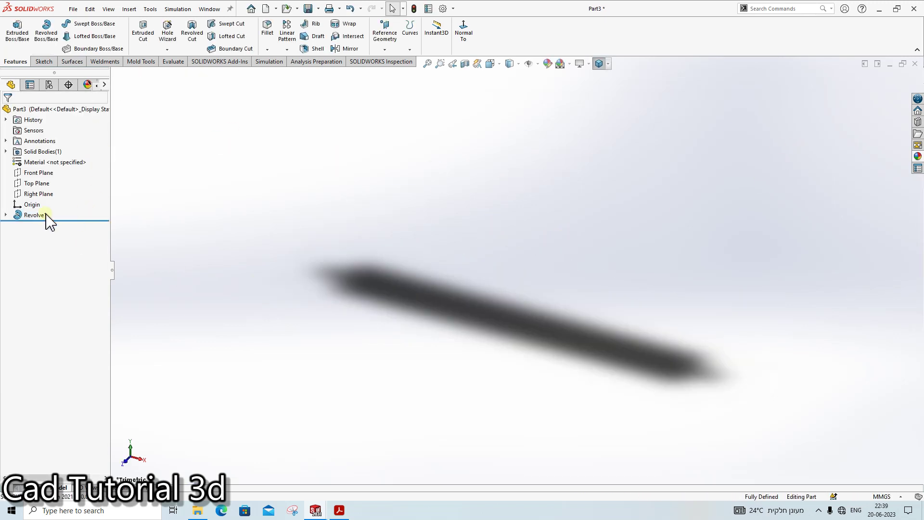
Step: Hide and re-show Revolve1, then orbit to inspect the roller
{"action": "left_click", "coordinate": [34, 215]}
{"action": "left_click", "coordinate": [33, 199]}
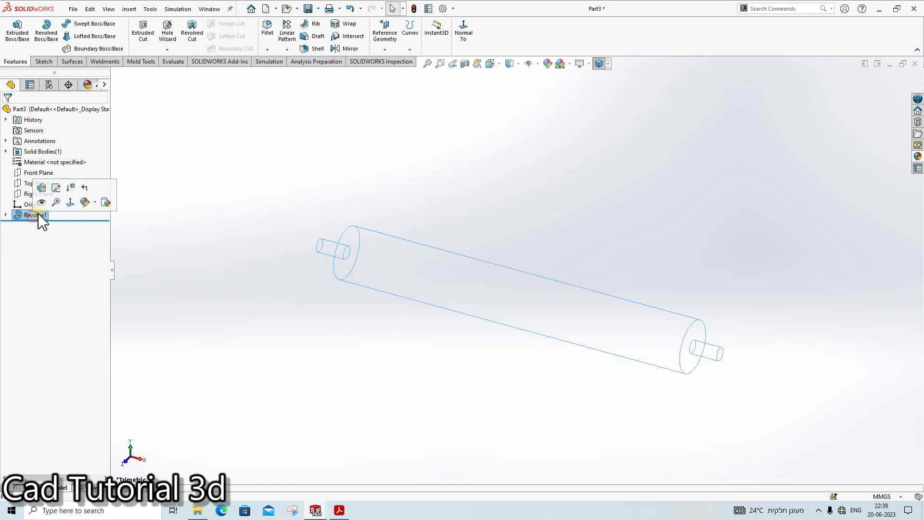
{"action": "left_click", "coordinate": [424, 161]}
{"action": "left_click", "coordinate": [34, 214]}
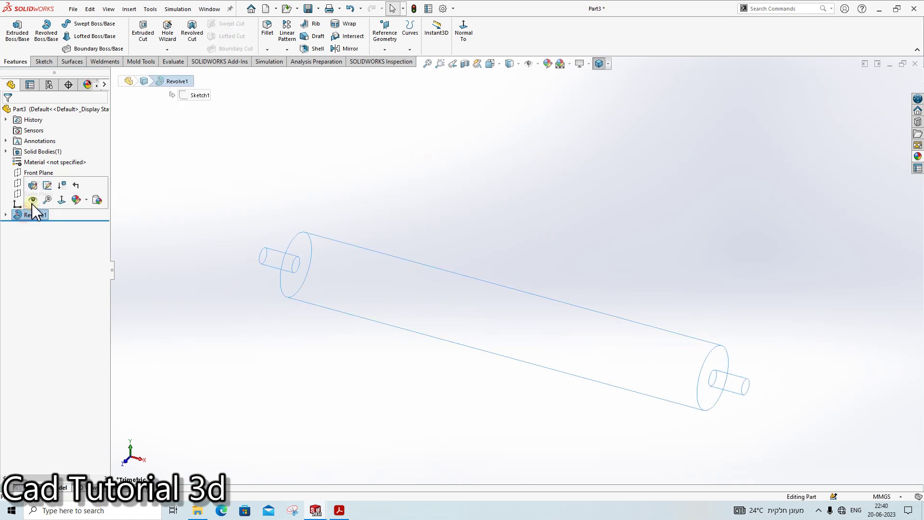
{"action": "left_click", "coordinate": [447, 200]}
{"action": "mouse_move", "coordinate": [604, 268]}
{"action": "middle_mouse_down"}
{"action": "mouse_move", "coordinate": [598, 198]}
{"action": "mouse_move", "coordinate": [621, 252]}
{"action": "middle_mouse_up"}
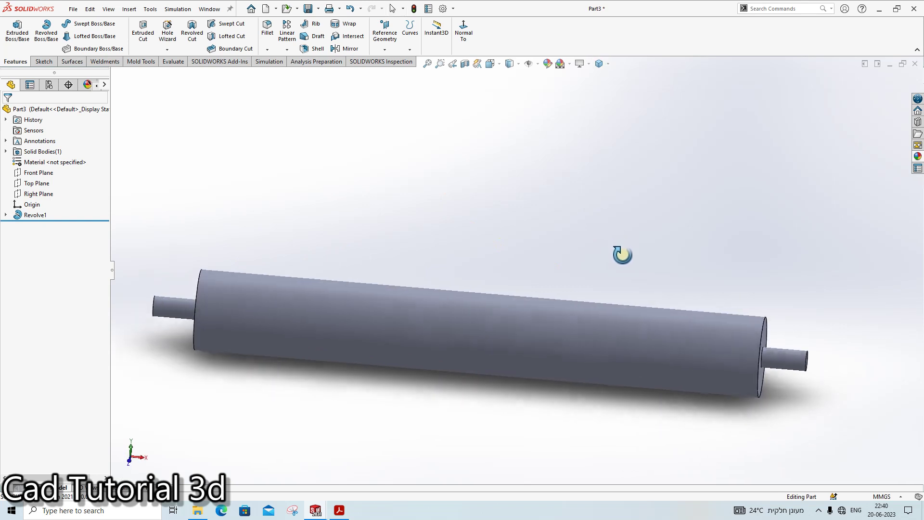
Step: Apply a plain colour appearance to the Part3 roller and pick a yellow-green from the spectrum
{"action": "left_click", "coordinate": [918, 157]}
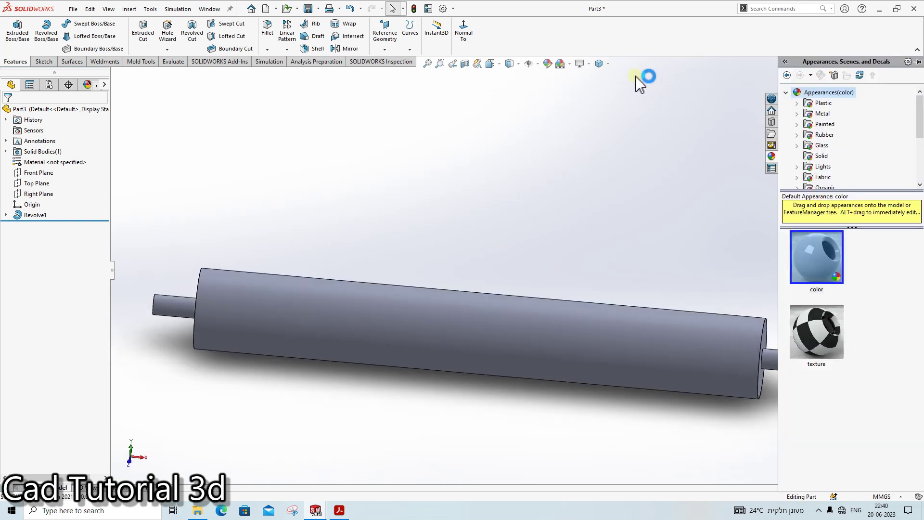
{"action": "left_click", "coordinate": [549, 143]}
{"action": "left_click", "coordinate": [548, 63]}
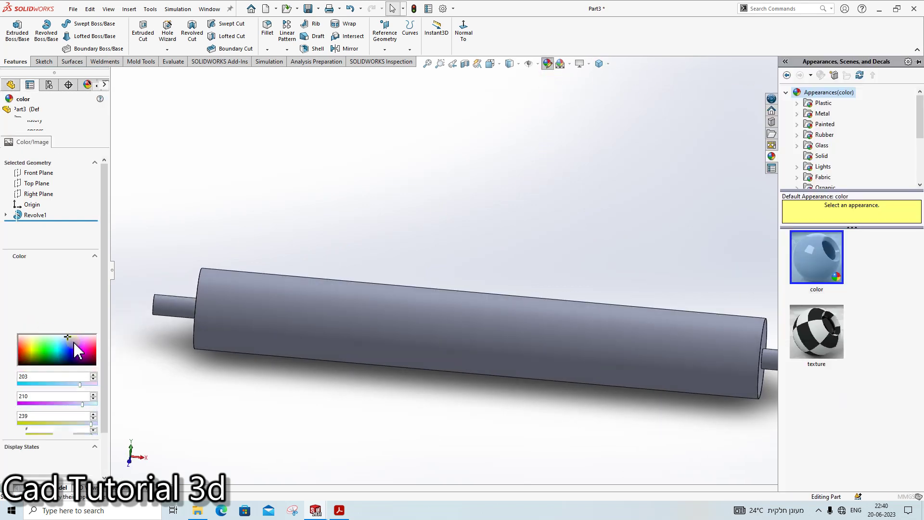
{"action": "left_click", "coordinate": [92, 347]}
{"action": "left_click", "coordinate": [43, 340]}
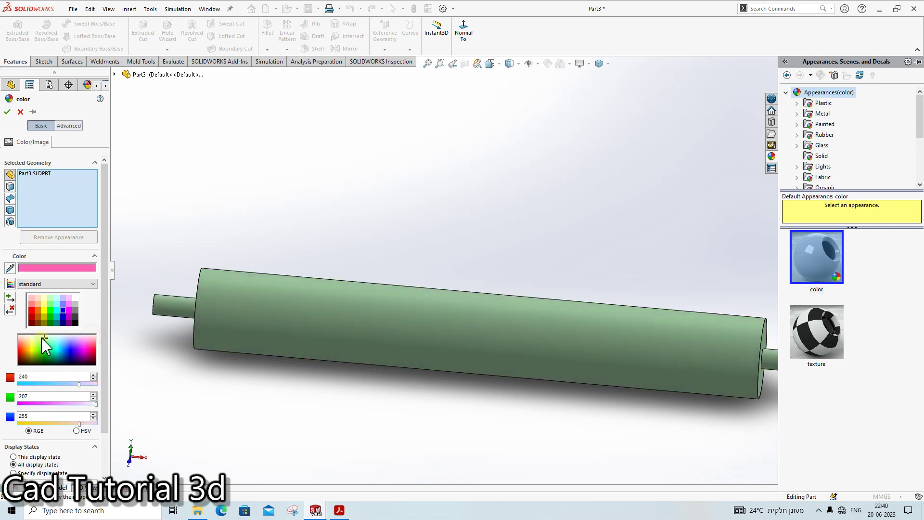
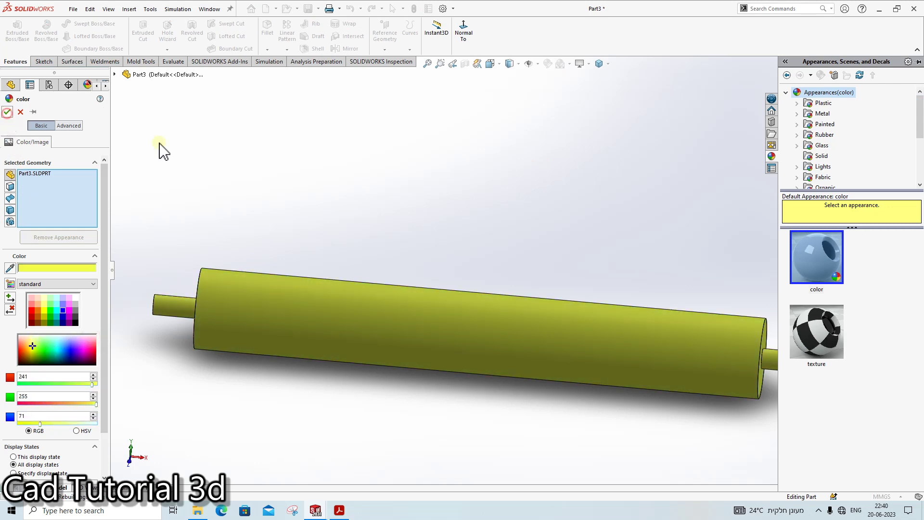
Step: Apply the yellow colour and save the roller over the existing 'part 3 roller' file
{"action": "key", "text": "Return"}
{"action": "middle_click_drag", "start_coordinate": [570, 252], "coordinate": [524, 276]}
{"action": "key", "text": "ctrl+s"}
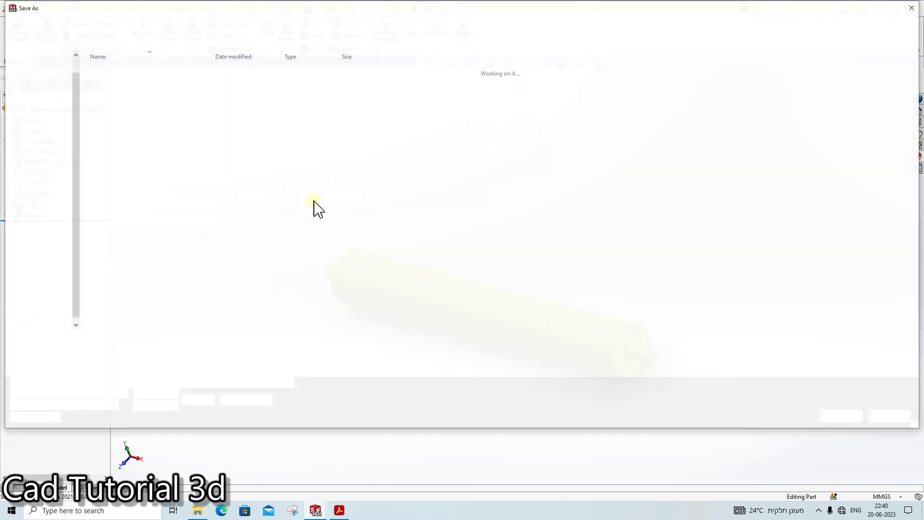
{"action": "left_click", "coordinate": [145, 91]}
{"action": "left_click", "coordinate": [838, 417]}
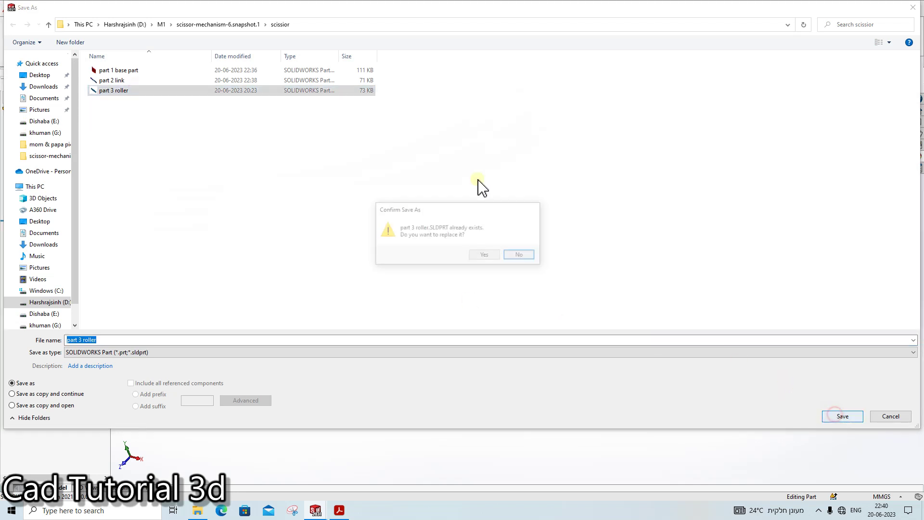
{"action": "left_click", "coordinate": [481, 254]}
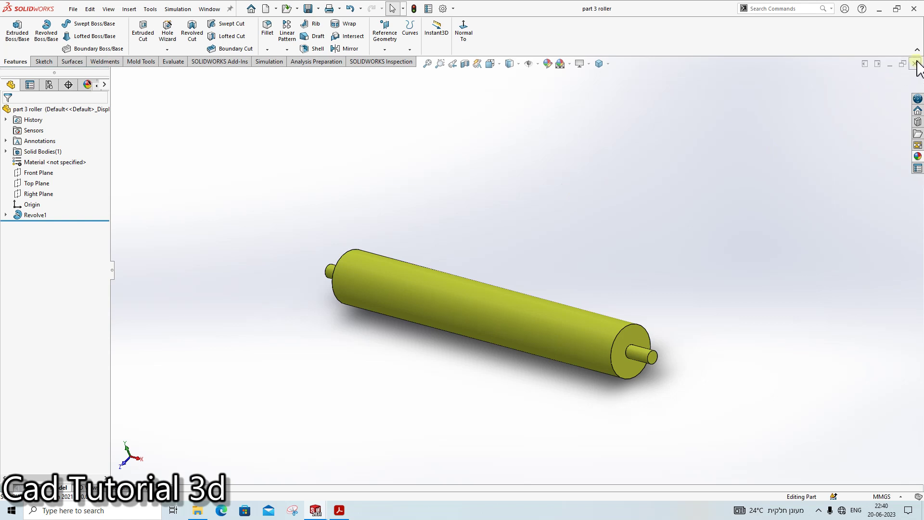
{"action": "key", "text": "ctrl+Tab"}
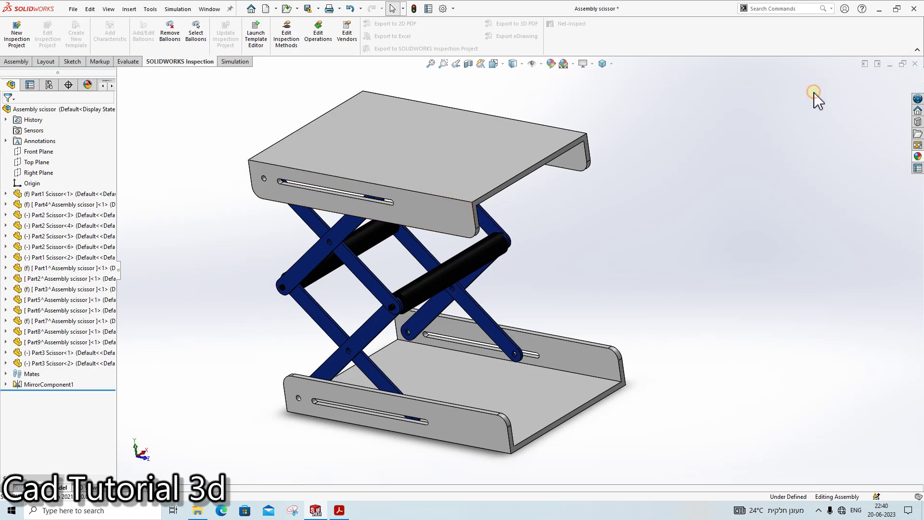
Step: Create a new empty assembly document
{"action": "key", "text": "ctrl+n"}
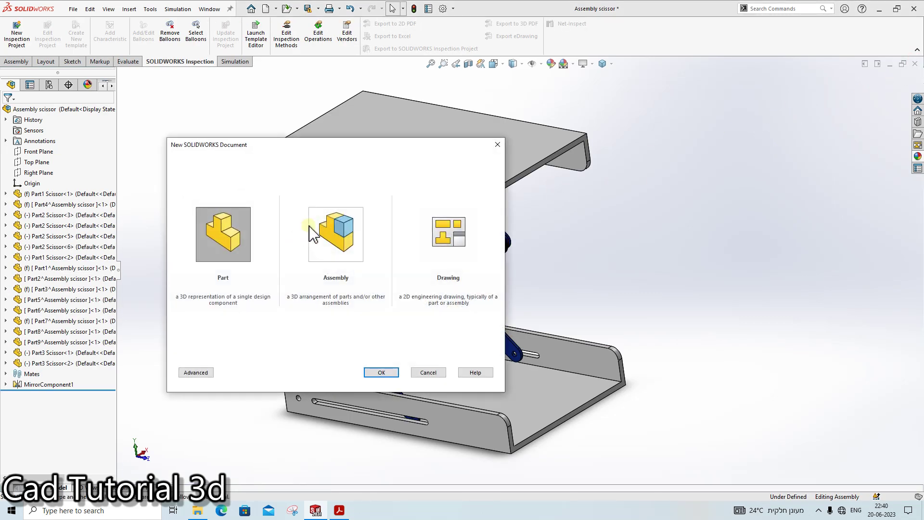
{"action": "left_click", "coordinate": [324, 230]}
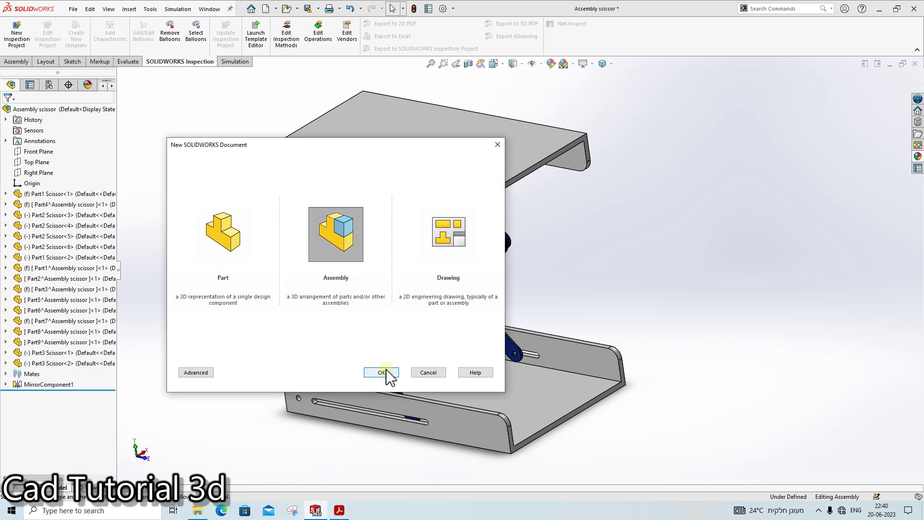
{"action": "left_click", "coordinate": [372, 370]}
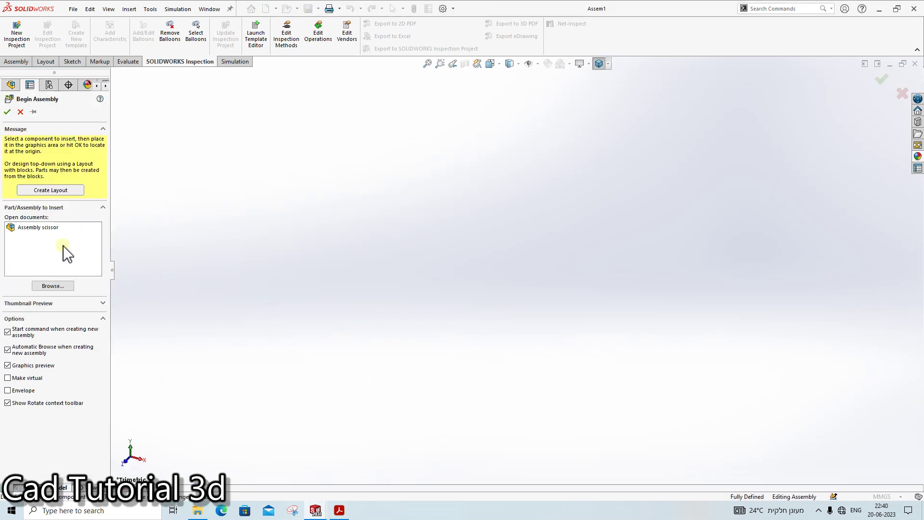
Step: Insert the part 1, 2 and 3 files: red base, blue link and yellow roller
{"action": "left_click", "coordinate": [61, 287]}
{"action": "left_click_drag", "start_coordinate": [270, 155], "coordinate": [227, 62]}
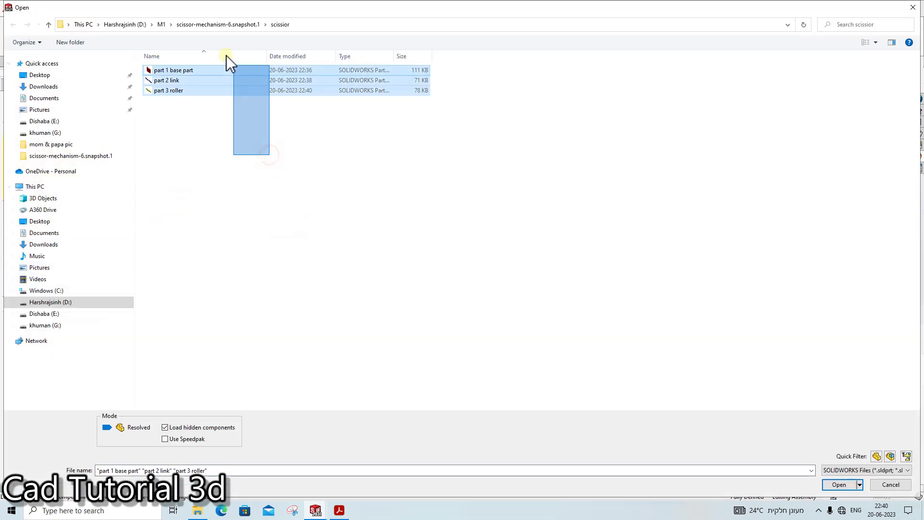
{"action": "left_click", "coordinate": [851, 486]}
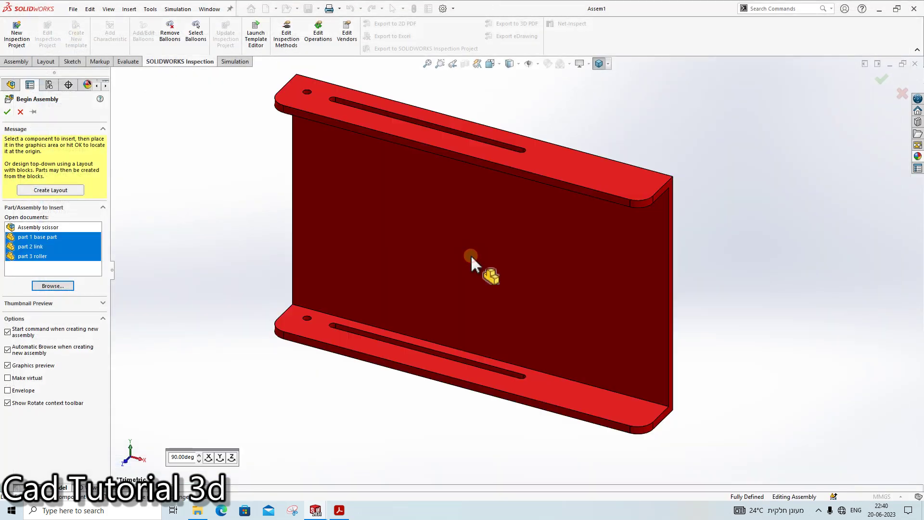
{"action": "left_click", "coordinate": [471, 258]}
{"action": "left_click", "coordinate": [192, 330]}
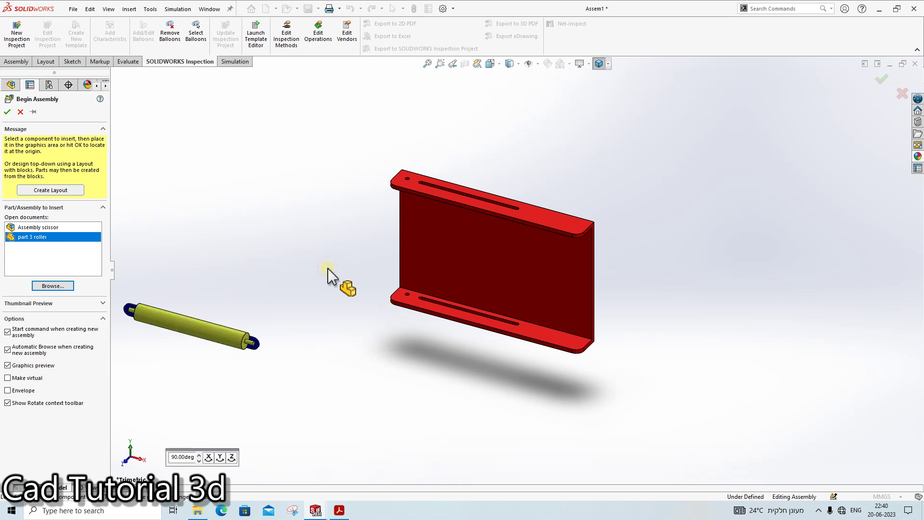
{"action": "left_click", "coordinate": [329, 271]}
Step: Orbit the assembly and select the red base's front face
{"action": "mouse_move", "coordinate": [498, 229]}
{"action": "middle_mouse_down"}
{"action": "mouse_move", "coordinate": [542, 260]}
{"action": "mouse_move", "coordinate": [479, 354]}
{"action": "mouse_move", "coordinate": [509, 361]}
{"action": "mouse_move", "coordinate": [487, 199]}
{"action": "middle_mouse_up"}
{"action": "left_click", "coordinate": [585, 315]}
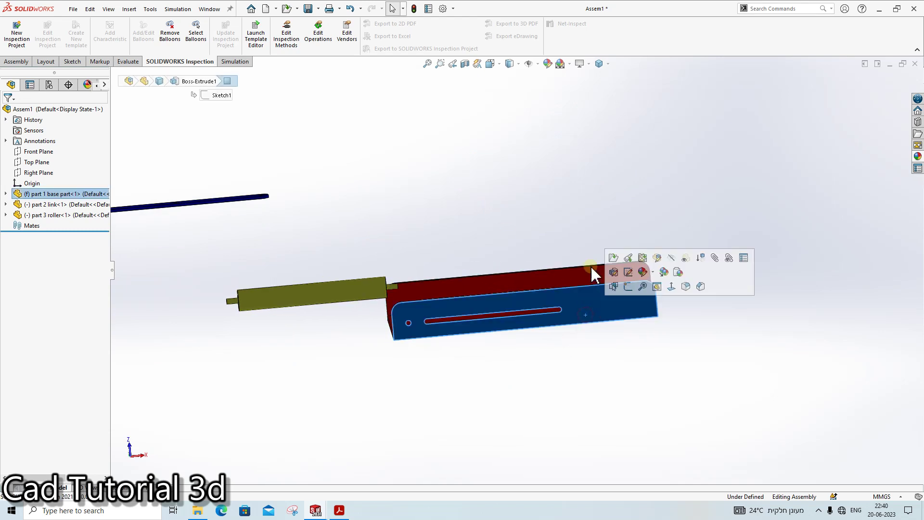
{"action": "left_click", "coordinate": [16, 62]}
Step: View the base face normal and mate the link's flat face coincident to the base side
{"action": "left_click", "coordinate": [559, 40]}
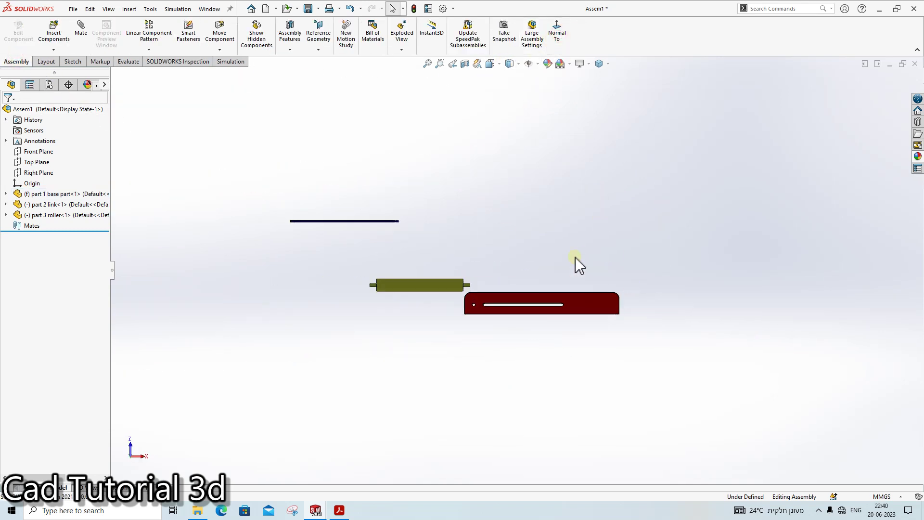
{"action": "left_click_drag", "start_coordinate": [402, 226], "coordinate": [429, 388]}
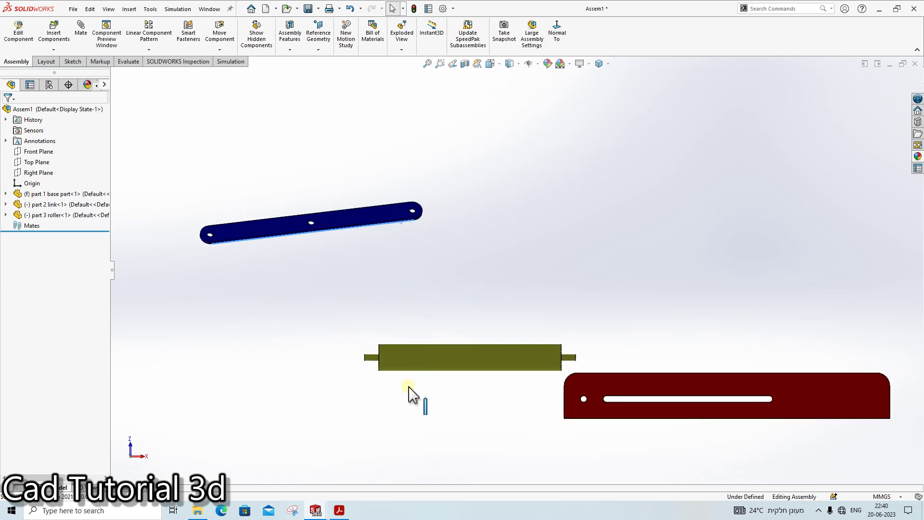
{"action": "left_click", "coordinate": [430, 212]}
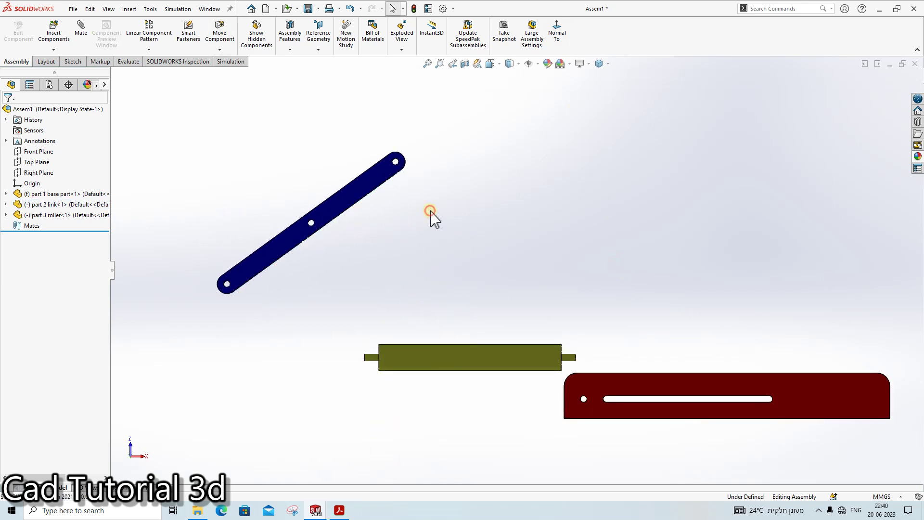
{"action": "left_click", "coordinate": [289, 242]}
{"action": "middle_click_drag", "start_coordinate": [697, 388], "coordinate": [530, 414]}
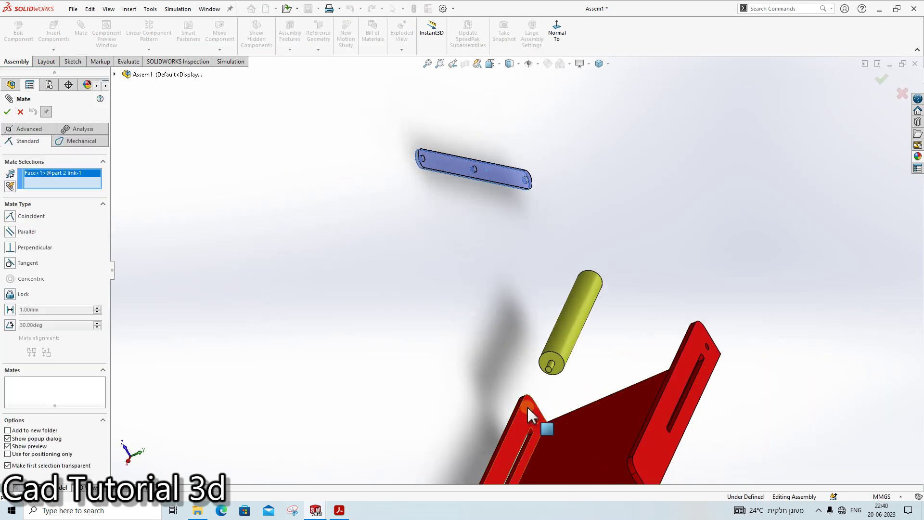
{"action": "left_click", "coordinate": [530, 414]}
{"action": "left_click", "coordinate": [7, 111]}
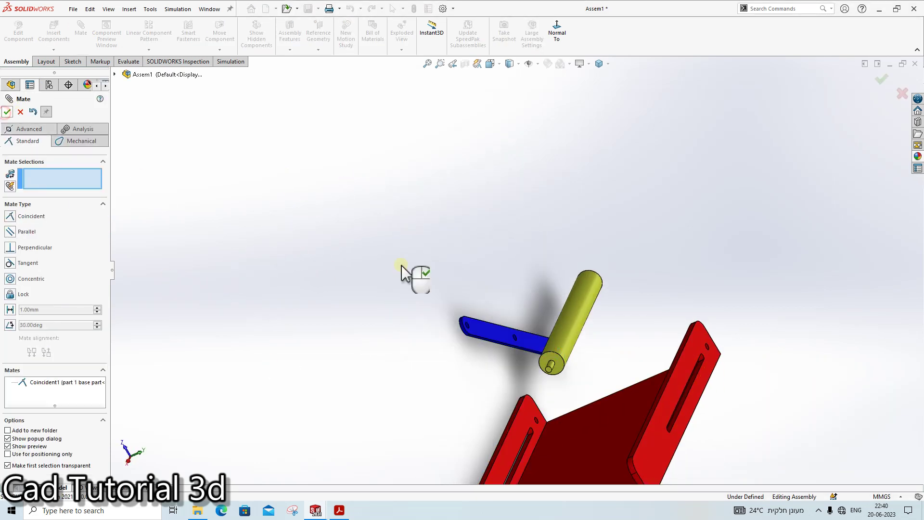
Step: Make the link's end hole concentric with the matching hole in the red base
{"action": "scroll", "coordinate": [537, 350], "scroll_direction": "down", "scroll_amount": 2}
{"action": "middle_click_drag", "start_coordinate": [536, 351], "coordinate": [619, 274]}
{"action": "scroll", "coordinate": [444, 392], "scroll_direction": "down", "scroll_amount": 3}
{"action": "scroll", "coordinate": [378, 344], "scroll_direction": "down", "scroll_amount": 5}
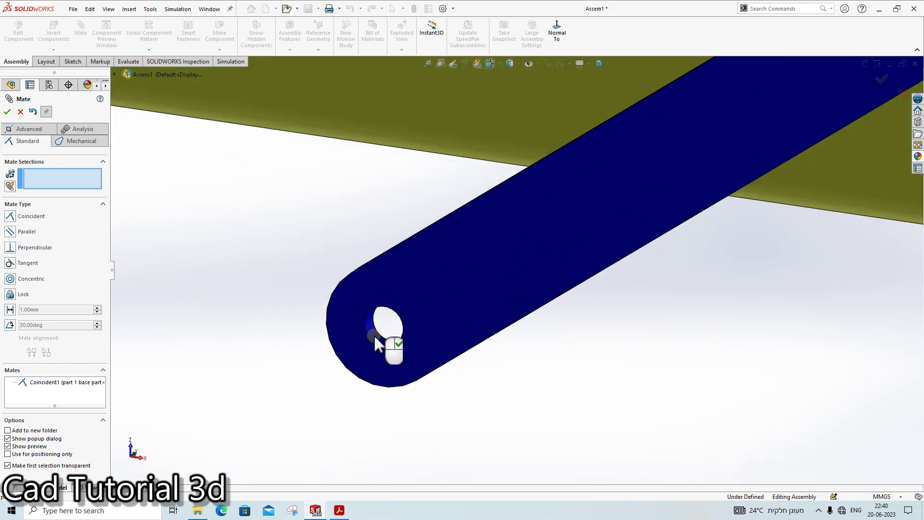
{"action": "left_click", "coordinate": [379, 345]}
{"action": "scroll", "coordinate": [764, 381], "scroll_direction": "up", "scroll_amount": 5}
{"action": "scroll", "coordinate": [640, 331], "scroll_direction": "down", "scroll_amount": 3}
{"action": "scroll", "coordinate": [619, 310], "scroll_direction": "down", "scroll_amount": 1}
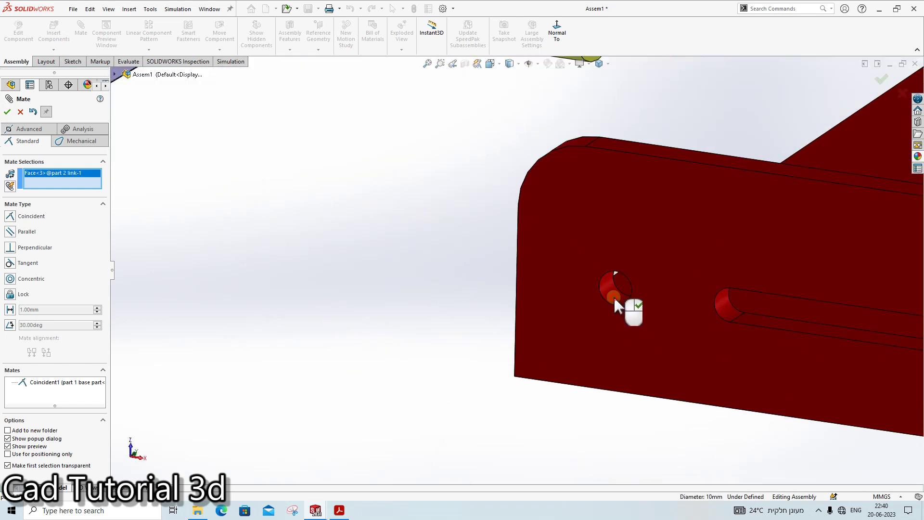
{"action": "left_click", "coordinate": [616, 289]}
{"action": "left_click", "coordinate": [7, 112]}
Step: Close the Mate tool, swing the pinned link, and add a second blue link copy
{"action": "scroll", "coordinate": [698, 243], "scroll_direction": "up", "scroll_amount": 3}
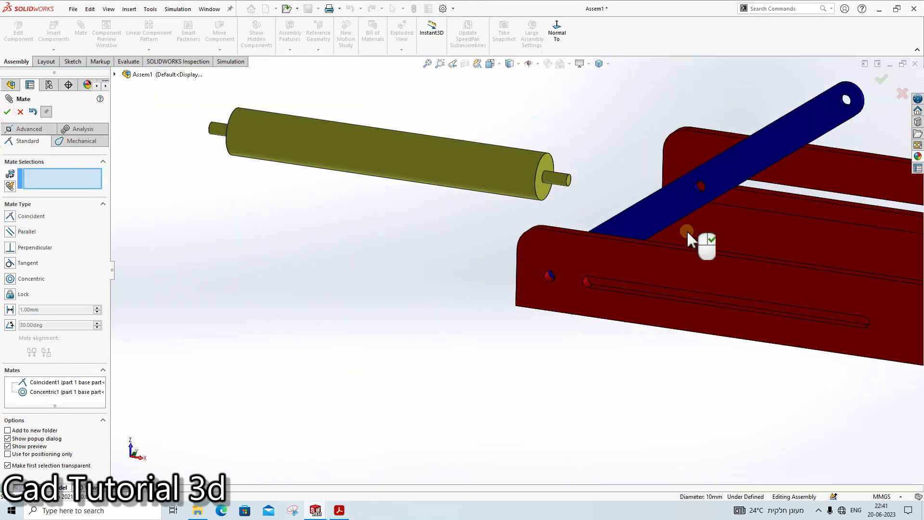
{"action": "middle_click_drag", "start_coordinate": [631, 205], "coordinate": [674, 212]}
{"action": "right_click", "coordinate": [674, 211]}
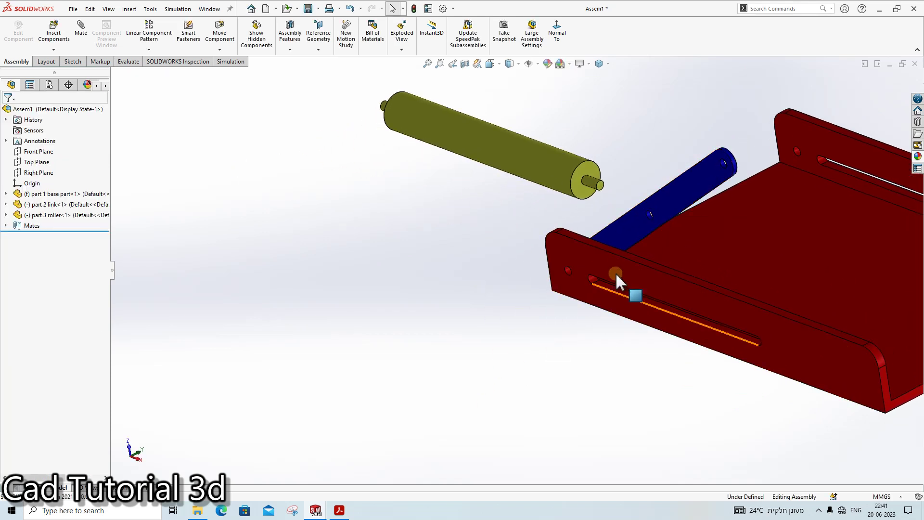
{"action": "left_click_drag", "start_coordinate": [619, 282], "coordinate": [612, 380]}
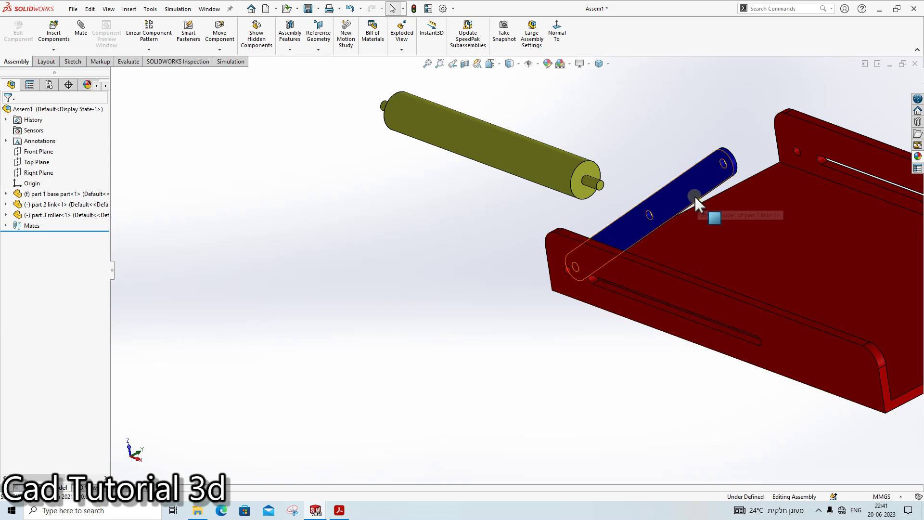
{"action": "left_click_drag", "start_coordinate": [693, 219], "coordinate": [557, 369], "text": "ctrl"}
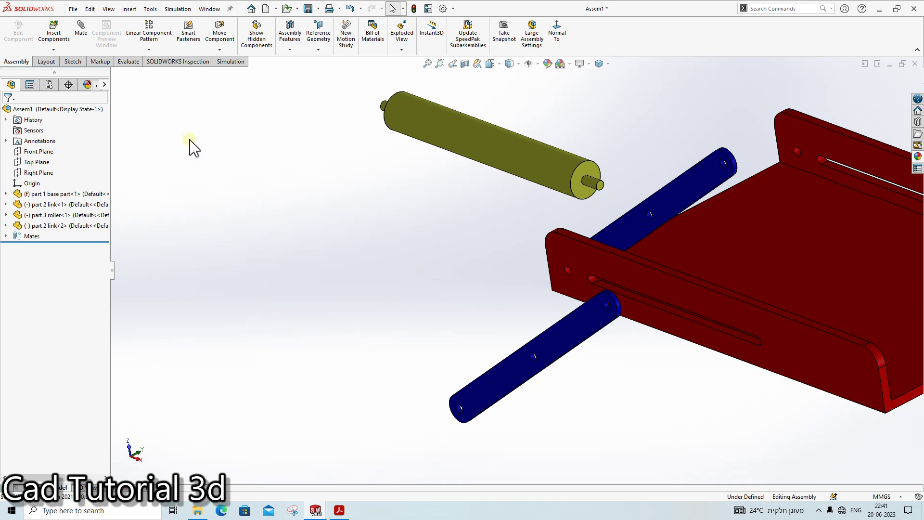
Step: Mate the second link face-to-face with the first and pin their middle holes concentric
{"action": "left_click", "coordinate": [576, 333]}
{"action": "middle_click_drag", "start_coordinate": [623, 257], "coordinate": [683, 206]}
{"action": "left_click", "coordinate": [684, 206]}
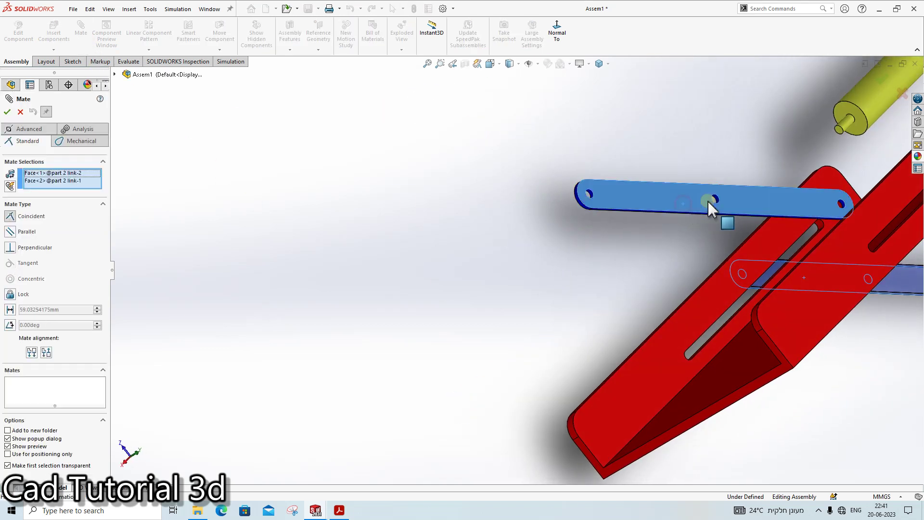
{"action": "left_click", "coordinate": [8, 112]}
{"action": "scroll", "coordinate": [759, 243], "scroll_direction": "down", "scroll_amount": 3}
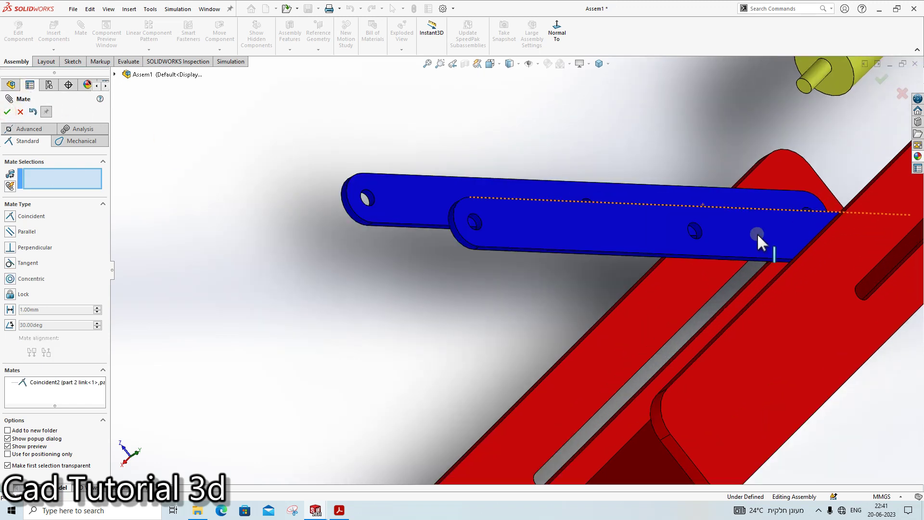
{"action": "scroll", "coordinate": [681, 236], "scroll_direction": "down", "scroll_amount": 3}
{"action": "left_click", "coordinate": [681, 236]}
{"action": "scroll", "coordinate": [517, 208], "scroll_direction": "down", "scroll_amount": 5}
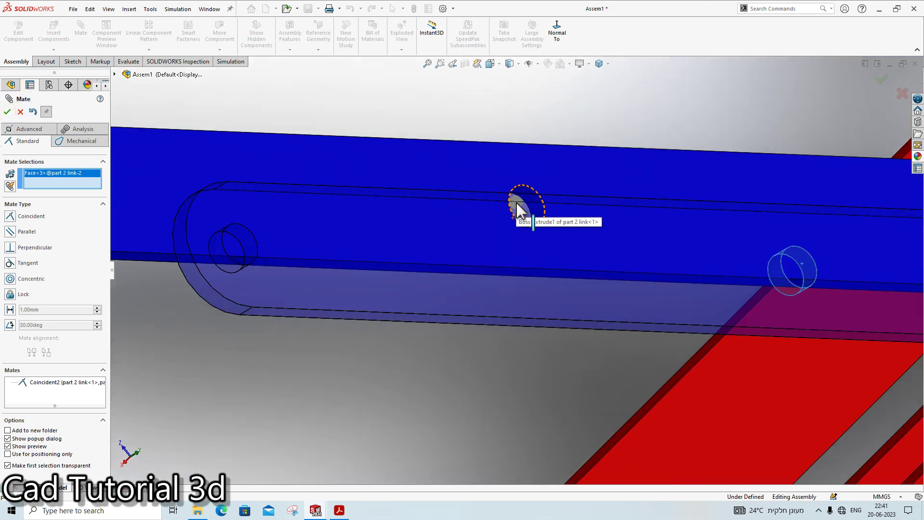
{"action": "left_click", "coordinate": [535, 205]}
{"action": "left_click", "coordinate": [8, 111]}
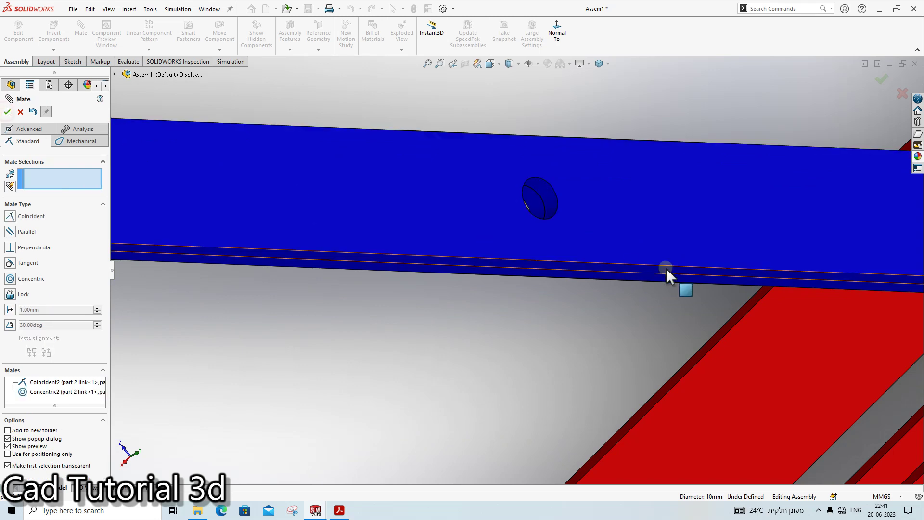
Step: Swing the second link across the first and slot-mate its end hole into the base's long slot
{"action": "scroll", "coordinate": [701, 250], "scroll_direction": "up", "scroll_amount": 5}
{"action": "mouse_move", "coordinate": [700, 251]}
{"action": "left_mouse_down"}
{"action": "mouse_move", "coordinate": [604, 349]}
{"action": "mouse_move", "coordinate": [491, 365]}
{"action": "mouse_move", "coordinate": [520, 423]}
{"action": "left_mouse_up"}
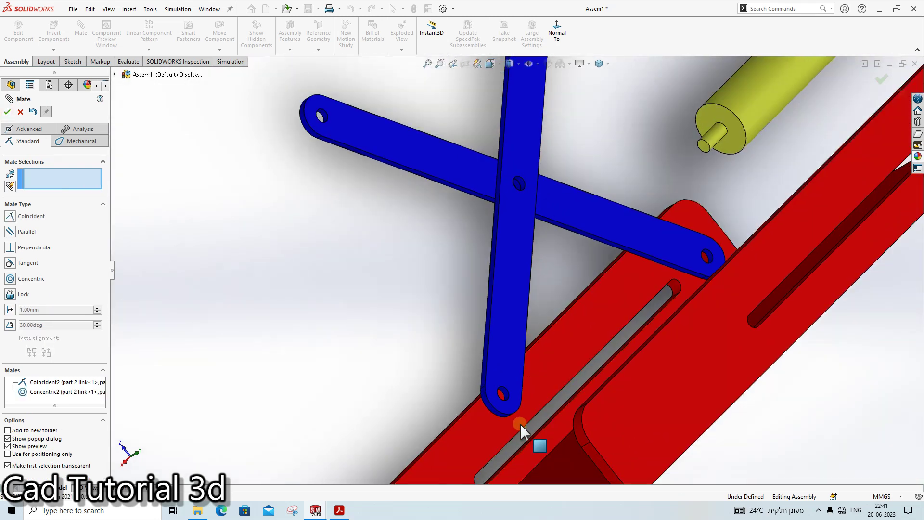
{"action": "left_click", "coordinate": [62, 142]}
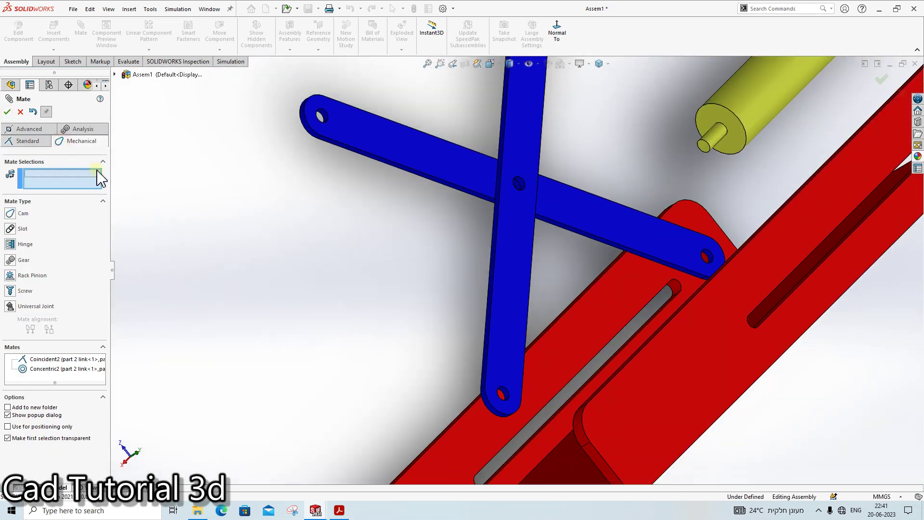
{"action": "left_click", "coordinate": [10, 229]}
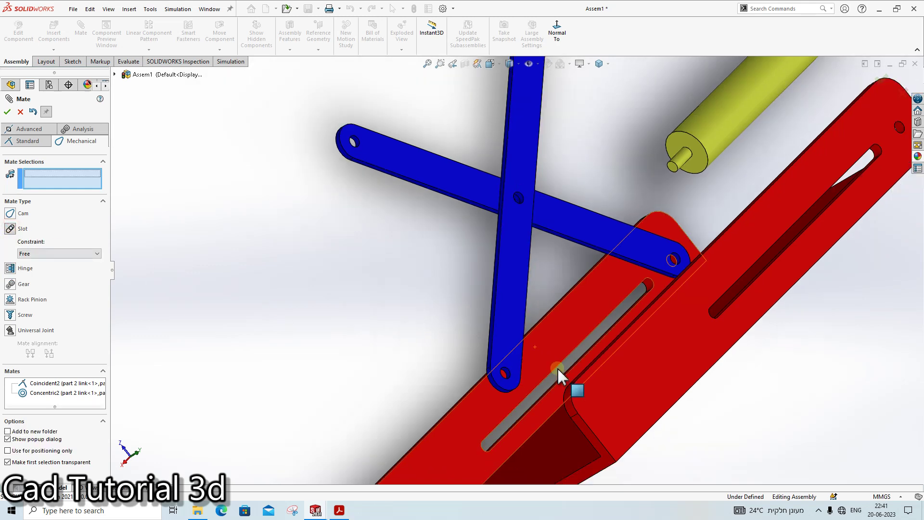
{"action": "scroll", "coordinate": [503, 370], "scroll_direction": "down", "scroll_amount": 5}
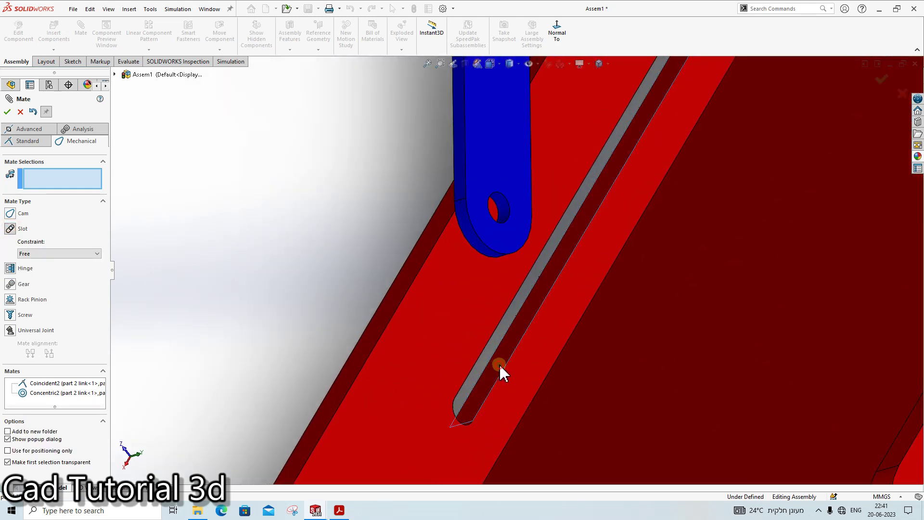
{"action": "left_click", "coordinate": [501, 373]}
{"action": "left_click", "coordinate": [516, 225]}
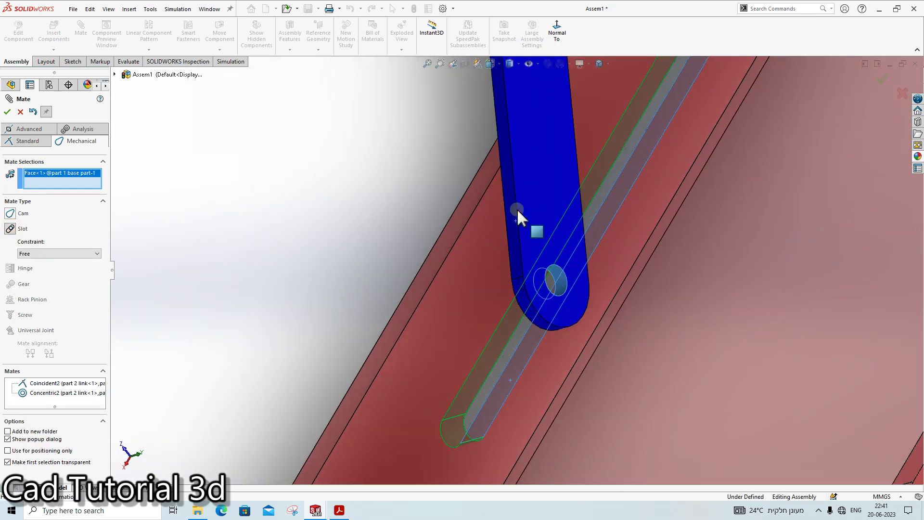
{"action": "left_click", "coordinate": [7, 112]}
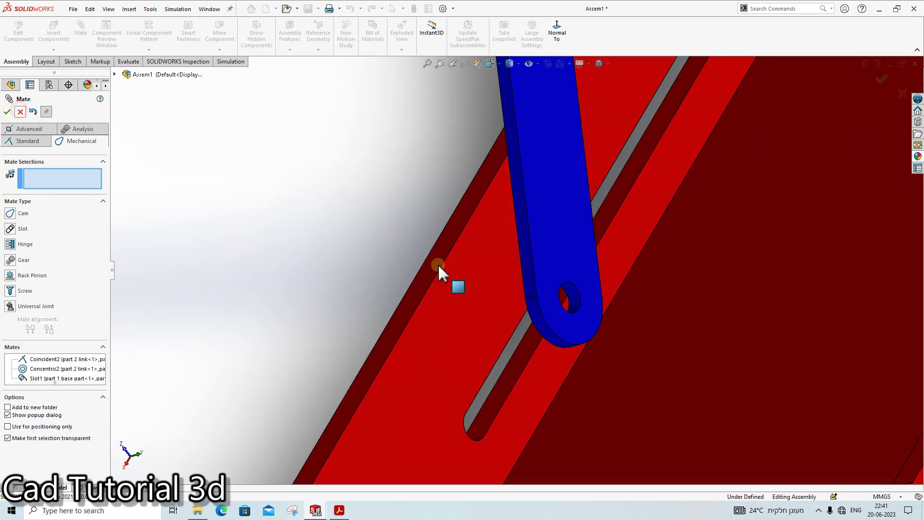
{"action": "key", "text": "Escape"}
{"action": "scroll", "coordinate": [500, 260], "scroll_direction": "down", "scroll_amount": 10}
{"action": "middle_click_drag", "start_coordinate": [565, 255], "coordinate": [621, 204]}
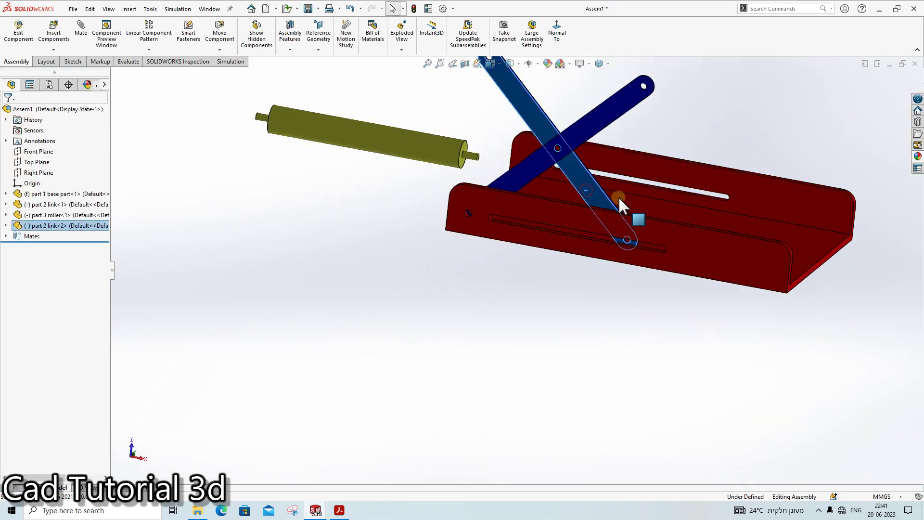
Step: Drag a third blue link copy into the assembly near the base
{"action": "left_click_drag", "start_coordinate": [621, 204], "coordinate": [617, 201]}
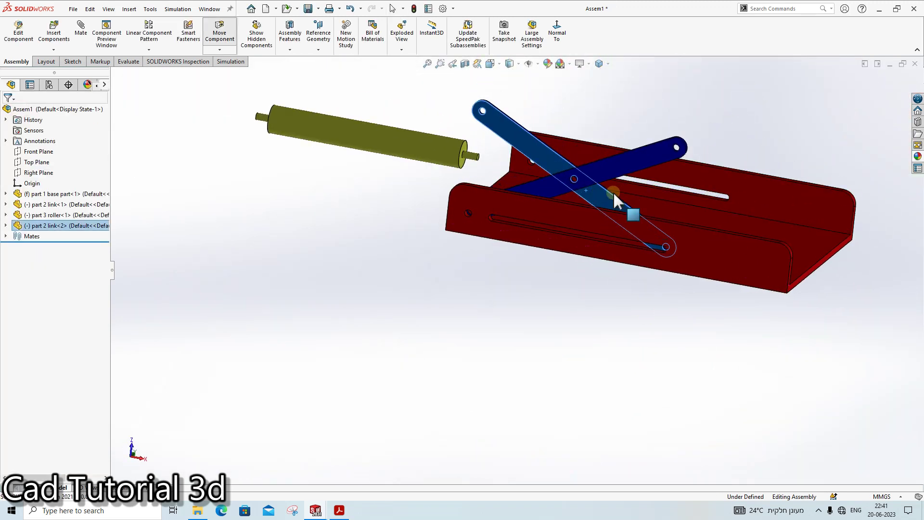
{"action": "left_click", "coordinate": [578, 332]}
{"action": "mouse_move", "coordinate": [577, 332]}
{"action": "middle_mouse_down"}
{"action": "mouse_move", "coordinate": [640, 243]}
{"action": "mouse_move", "coordinate": [619, 264]}
{"action": "mouse_move", "coordinate": [498, 170]}
{"action": "middle_mouse_up"}
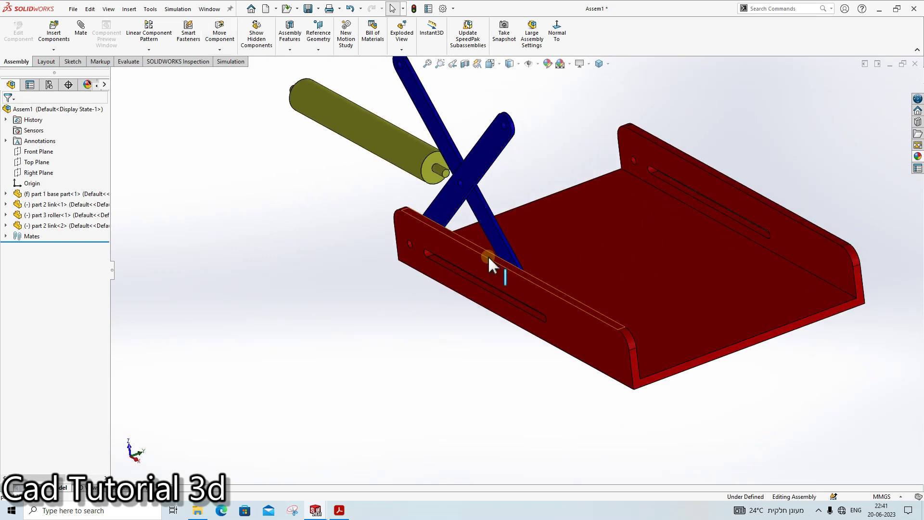
{"action": "mouse_move", "coordinate": [489, 263]}
{"action": "middle_mouse_down"}
{"action": "mouse_move", "coordinate": [474, 258]}
{"action": "mouse_move", "coordinate": [481, 186]}
{"action": "middle_mouse_up"}
{"action": "mouse_move", "coordinate": [481, 186]}
{"action": "left_mouse_down"}
{"action": "mouse_move", "coordinate": [694, 118]}
{"action": "mouse_move", "coordinate": [784, 151]}
{"action": "left_mouse_up"}
{"action": "mouse_move", "coordinate": [784, 150]}
{"action": "middle_mouse_down"}
{"action": "mouse_move", "coordinate": [630, 207]}
{"action": "mouse_move", "coordinate": [586, 313]}
{"action": "middle_mouse_up"}
Step: Mate the third link coincident to the base's other side wall and concentric to its hole
{"action": "scroll", "coordinate": [793, 143], "scroll_direction": "down", "scroll_amount": 3}
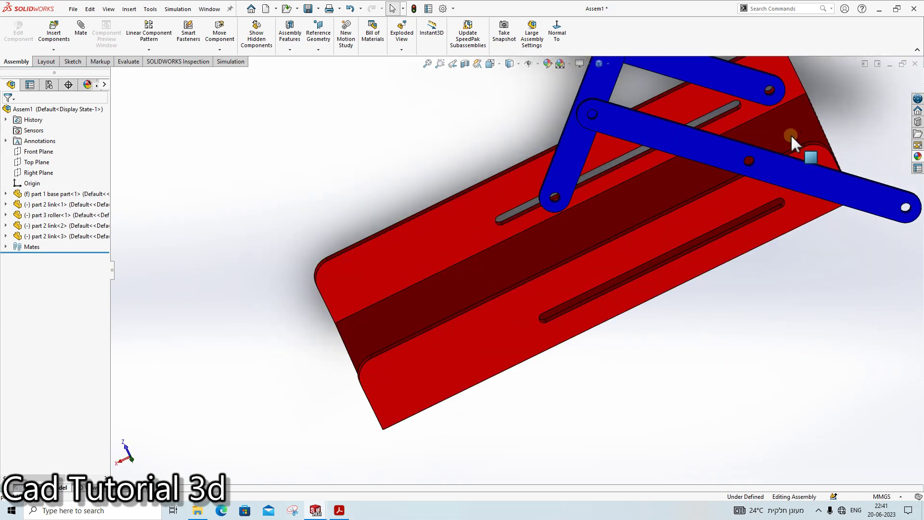
{"action": "mouse_move", "coordinate": [707, 193]}
{"action": "middle_mouse_down"}
{"action": "mouse_move", "coordinate": [801, 204]}
{"action": "mouse_move", "coordinate": [679, 188]}
{"action": "mouse_move", "coordinate": [700, 180]}
{"action": "mouse_move", "coordinate": [654, 176]}
{"action": "mouse_move", "coordinate": [784, 182]}
{"action": "middle_mouse_up"}
{"action": "left_click", "coordinate": [784, 181]}
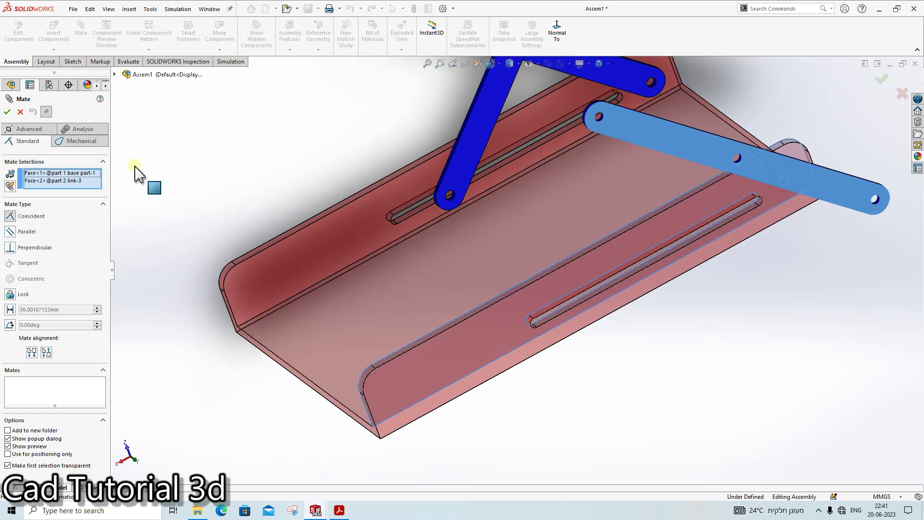
{"action": "left_click", "coordinate": [7, 112]}
{"action": "scroll", "coordinate": [784, 154], "scroll_direction": "down", "scroll_amount": 3}
{"action": "scroll", "coordinate": [837, 200], "scroll_direction": "down", "scroll_amount": 3}
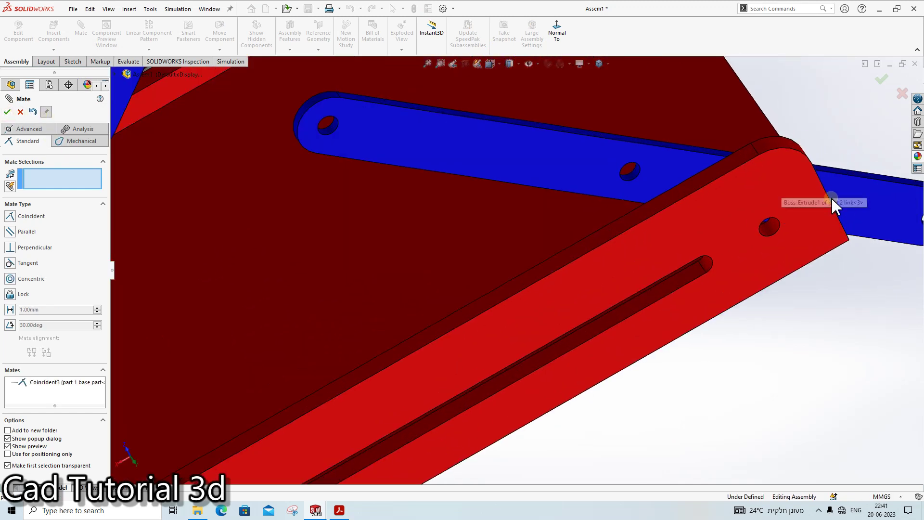
{"action": "scroll", "coordinate": [650, 258], "scroll_direction": "down", "scroll_amount": 2}
{"action": "scroll", "coordinate": [650, 258], "scroll_direction": "down", "scroll_amount": 3}
{"action": "left_click", "coordinate": [642, 299]}
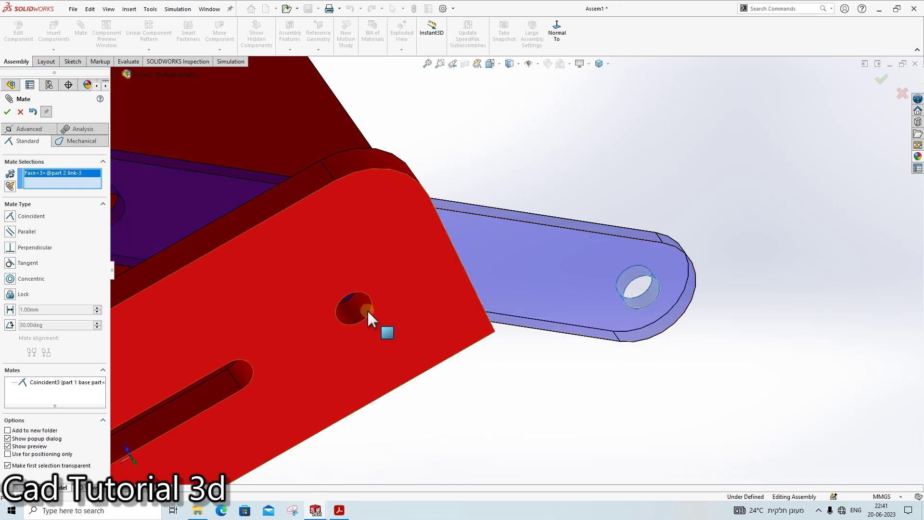
{"action": "left_click", "coordinate": [370, 314]}
{"action": "left_click", "coordinate": [7, 113]}
Step: Close the Mate tool and drop a fourth blue link copy into the assembly
{"action": "scroll", "coordinate": [378, 219], "scroll_direction": "up", "scroll_amount": 5}
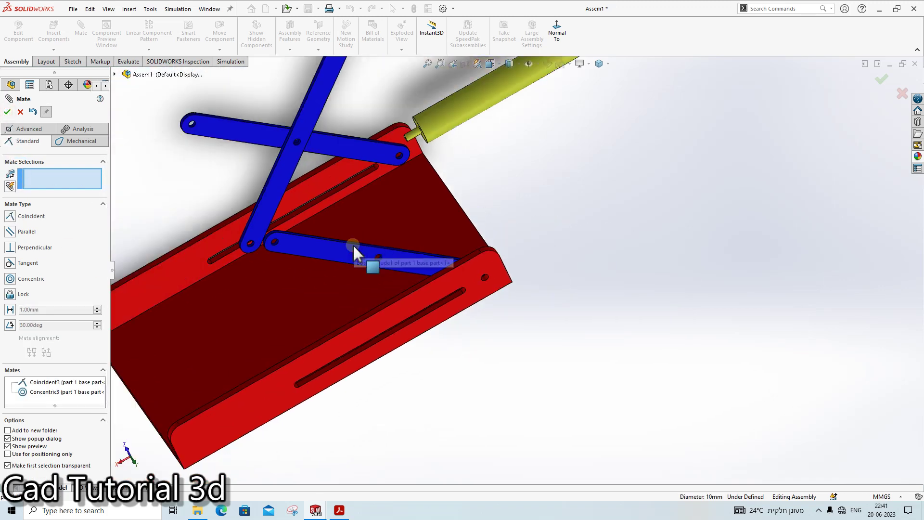
{"action": "scroll", "coordinate": [446, 244], "scroll_direction": "down", "scroll_amount": 2}
{"action": "scroll", "coordinate": [443, 212], "scroll_direction": "down", "scroll_amount": 2}
{"action": "key", "text": "Escape"}
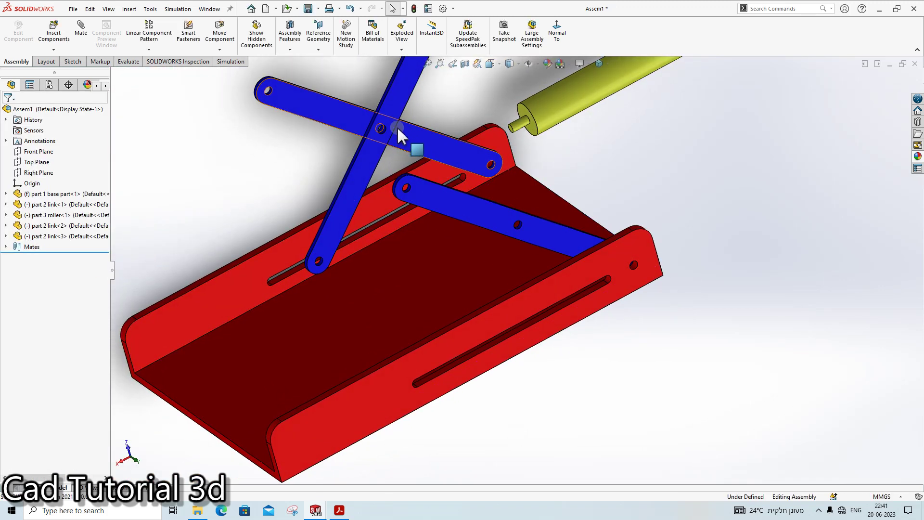
{"action": "mouse_move", "coordinate": [423, 154]}
{"action": "middle_mouse_down"}
{"action": "mouse_move", "coordinate": [479, 128]}
{"action": "mouse_move", "coordinate": [417, 126]}
{"action": "middle_mouse_up"}
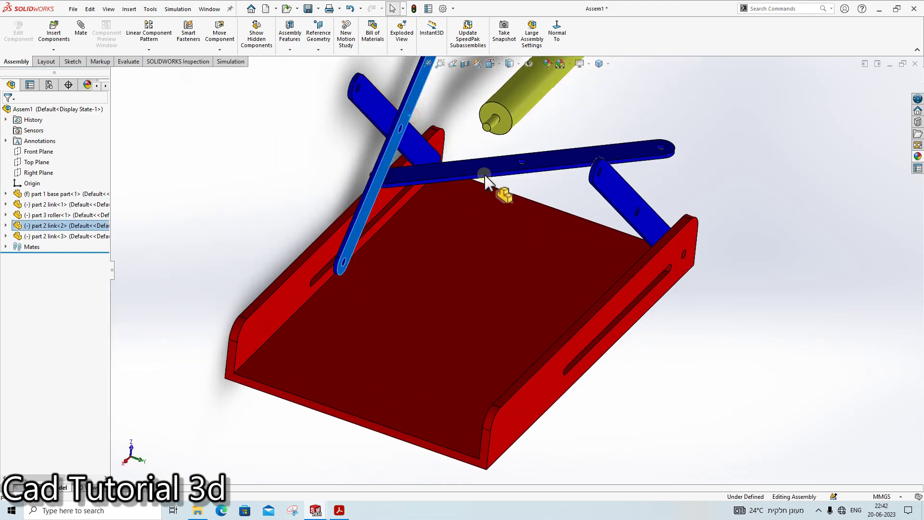
{"action": "left_click_drag", "start_coordinate": [413, 124], "coordinate": [712, 156]}
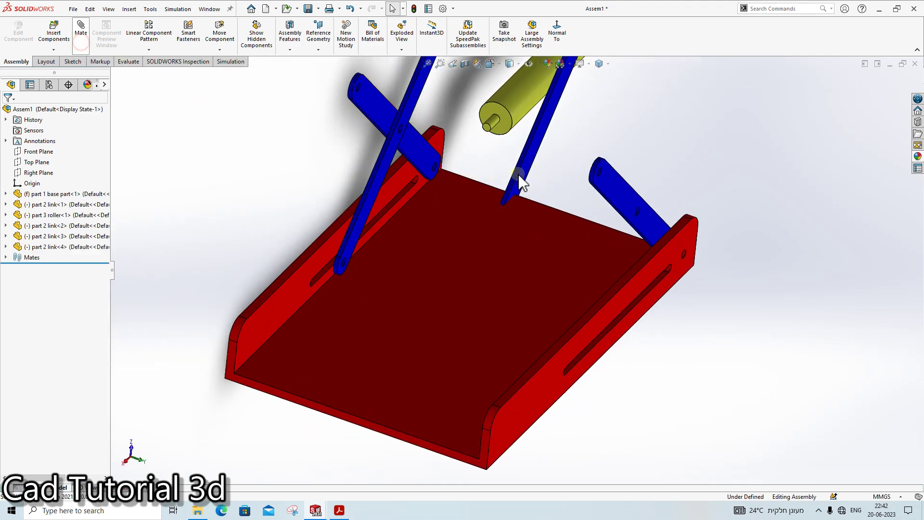
Step: Mate the fourth link coincident to the third and concentric at their middle holes
{"action": "left_click", "coordinate": [539, 165]}
{"action": "left_click", "coordinate": [652, 196]}
{"action": "middle_click_drag", "start_coordinate": [652, 196], "coordinate": [643, 207]}
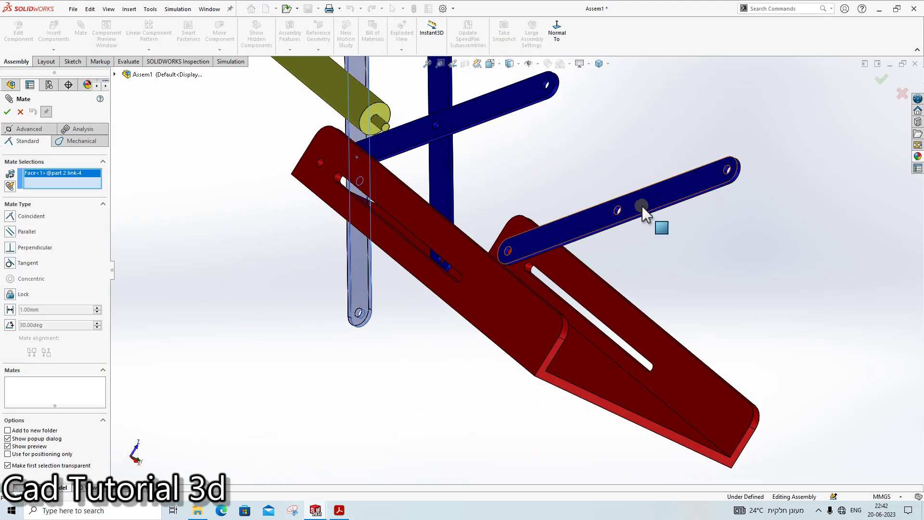
{"action": "left_click", "coordinate": [7, 111]}
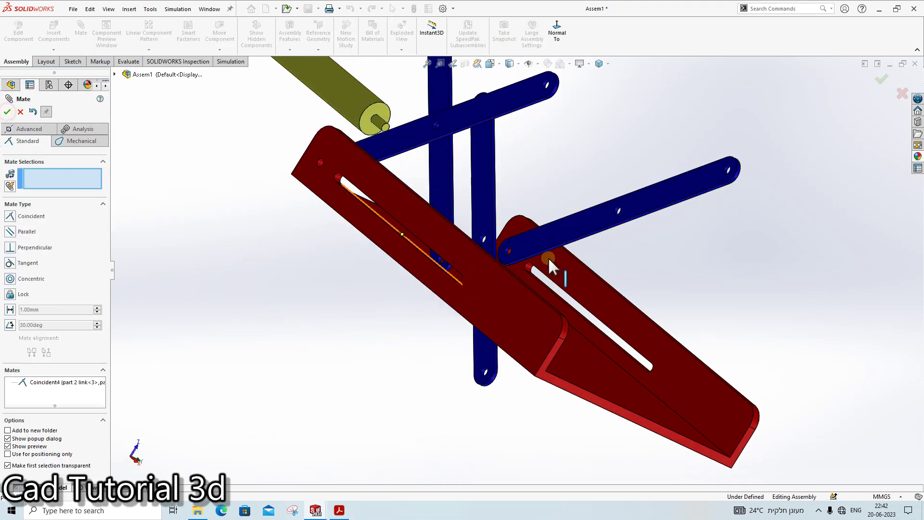
{"action": "scroll", "coordinate": [571, 208], "scroll_direction": "down", "scroll_amount": 5}
{"action": "left_click", "coordinate": [542, 257]}
{"action": "middle_click_drag", "start_coordinate": [543, 260], "coordinate": [616, 291], "text": "ctrl"}
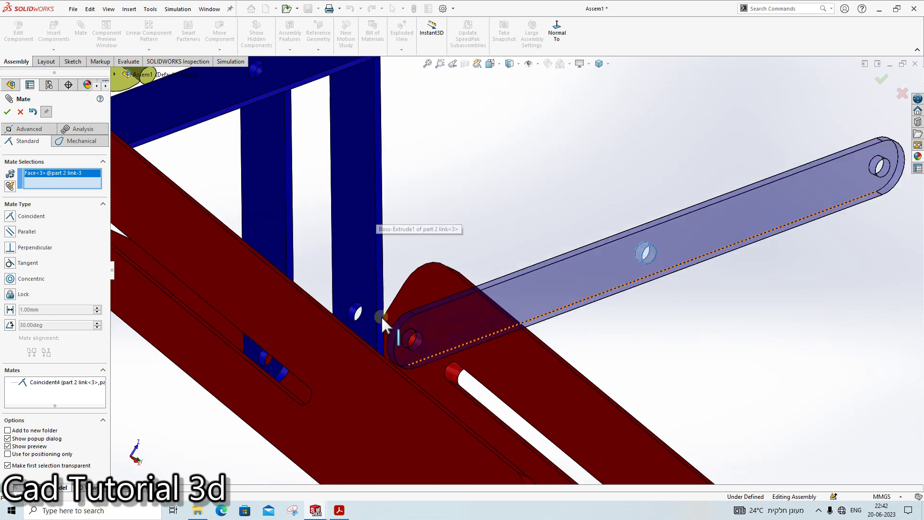
{"action": "left_click", "coordinate": [8, 112]}
Step: Add a Slot mate between the base's slot and the fourth link's lower end hole
{"action": "scroll", "coordinate": [624, 346], "scroll_direction": "up", "scroll_amount": 5}
{"action": "left_click", "coordinate": [60, 142]}
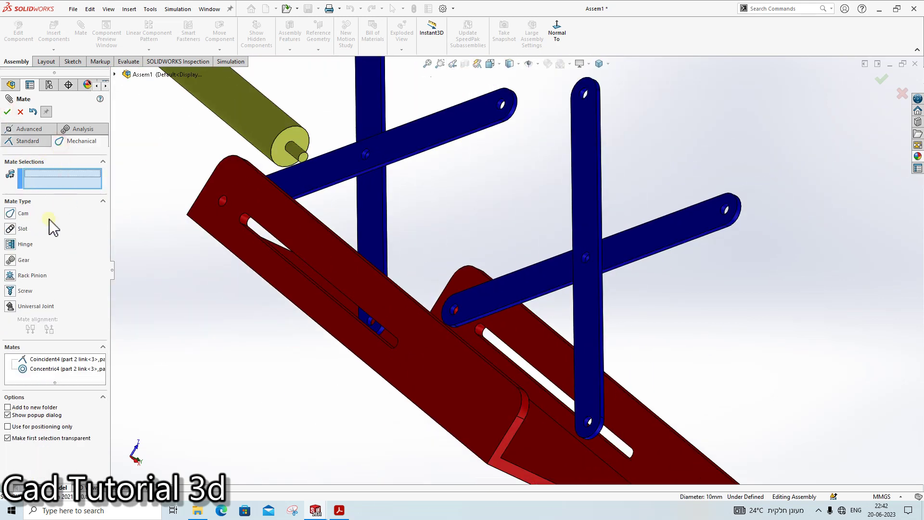
{"action": "left_click", "coordinate": [17, 233]}
{"action": "scroll", "coordinate": [626, 376], "scroll_direction": "down", "scroll_amount": 3}
{"action": "scroll", "coordinate": [548, 370], "scroll_direction": "down", "scroll_amount": 3}
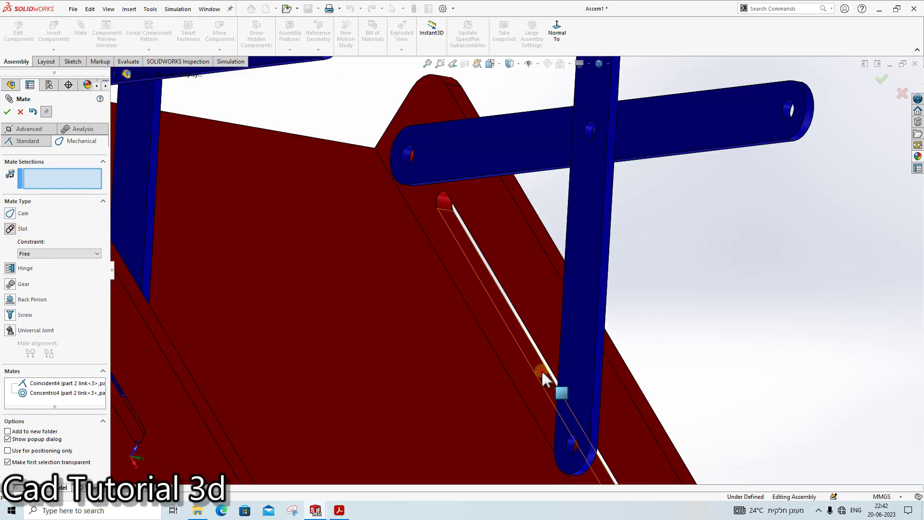
{"action": "left_click", "coordinate": [544, 378]}
{"action": "left_click", "coordinate": [577, 443]}
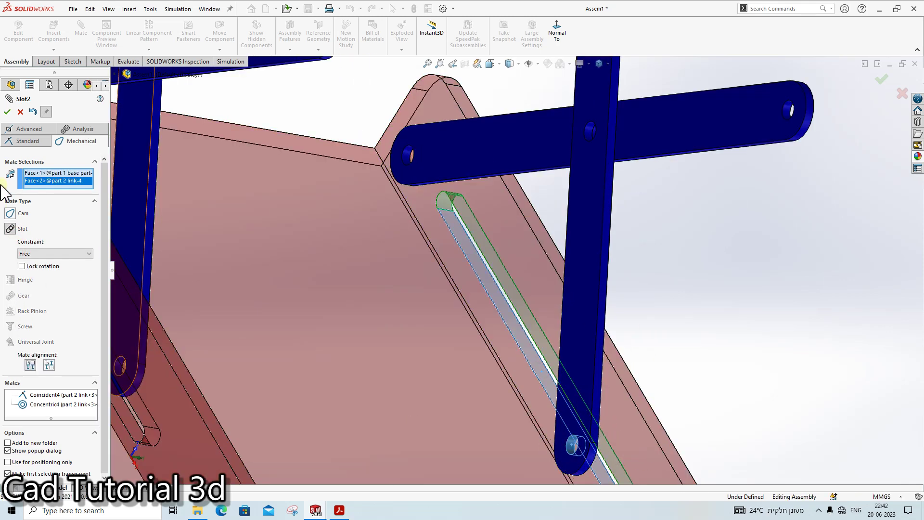
{"action": "left_click", "coordinate": [7, 115]}
Step: Close the Mate tool and drag the fourth link to test the scissor motion
{"action": "mouse_move", "coordinate": [588, 263]}
{"action": "middle_mouse_down"}
{"action": "mouse_move", "coordinate": [527, 255]}
{"action": "mouse_move", "coordinate": [562, 306]}
{"action": "middle_mouse_up"}
{"action": "key", "text": "Escape"}
{"action": "left_click", "coordinate": [559, 258]}
{"action": "mouse_move", "coordinate": [559, 259]}
{"action": "left_mouse_down"}
{"action": "mouse_move", "coordinate": [599, 196]}
{"action": "mouse_move", "coordinate": [512, 308]}
{"action": "mouse_move", "coordinate": [568, 208]}
{"action": "mouse_move", "coordinate": [506, 303]}
{"action": "mouse_move", "coordinate": [533, 251]}
{"action": "mouse_move", "coordinate": [718, 341]}
{"action": "left_mouse_up"}
{"action": "left_click", "coordinate": [718, 341]}
{"action": "scroll", "coordinate": [674, 308], "scroll_direction": "up", "scroll_amount": 3}
{"action": "mouse_move", "coordinate": [636, 275]}
{"action": "middle_mouse_down"}
{"action": "mouse_move", "coordinate": [585, 253]}
{"action": "mouse_move", "coordinate": [597, 250]}
{"action": "mouse_move", "coordinate": [590, 234]}
{"action": "mouse_move", "coordinate": [611, 256]}
{"action": "mouse_move", "coordinate": [570, 174]}
{"action": "mouse_move", "coordinate": [619, 198]}
{"action": "mouse_move", "coordinate": [650, 231]}
{"action": "middle_mouse_up"}
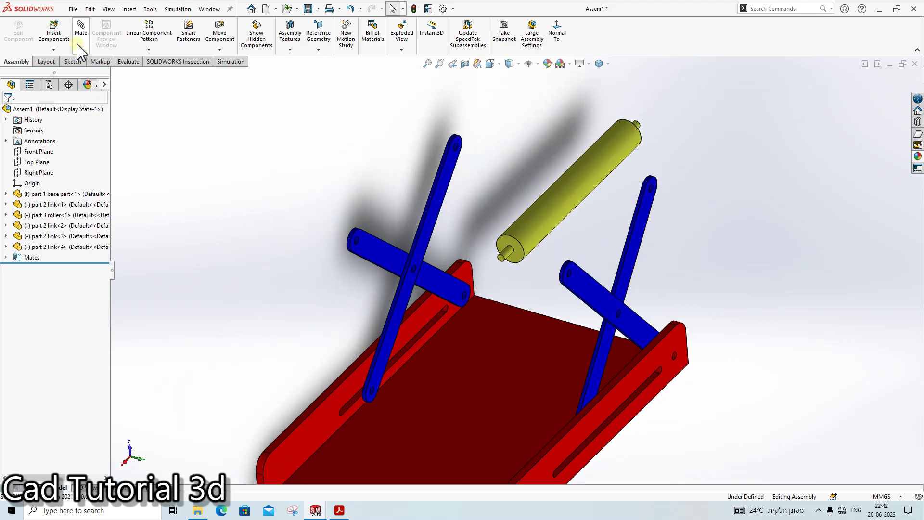
Step: Pin one roller end concentric to the top hole of the first link
{"action": "scroll", "coordinate": [517, 264], "scroll_direction": "down", "scroll_amount": 3}
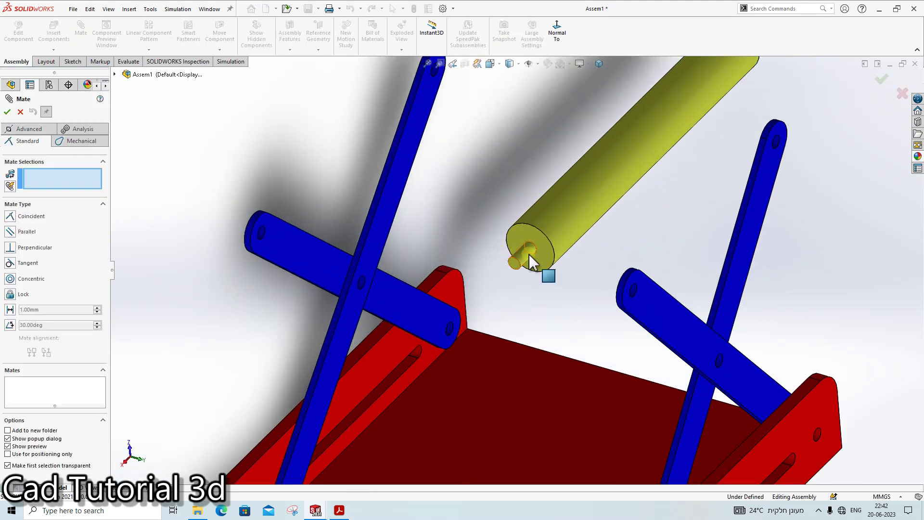
{"action": "left_click", "coordinate": [530, 262]}
{"action": "scroll", "coordinate": [485, 210], "scroll_direction": "up", "scroll_amount": 3}
{"action": "scroll", "coordinate": [487, 181], "scroll_direction": "down", "scroll_amount": 5}
{"action": "scroll", "coordinate": [489, 191], "scroll_direction": "down", "scroll_amount": 3}
{"action": "left_click", "coordinate": [487, 191]}
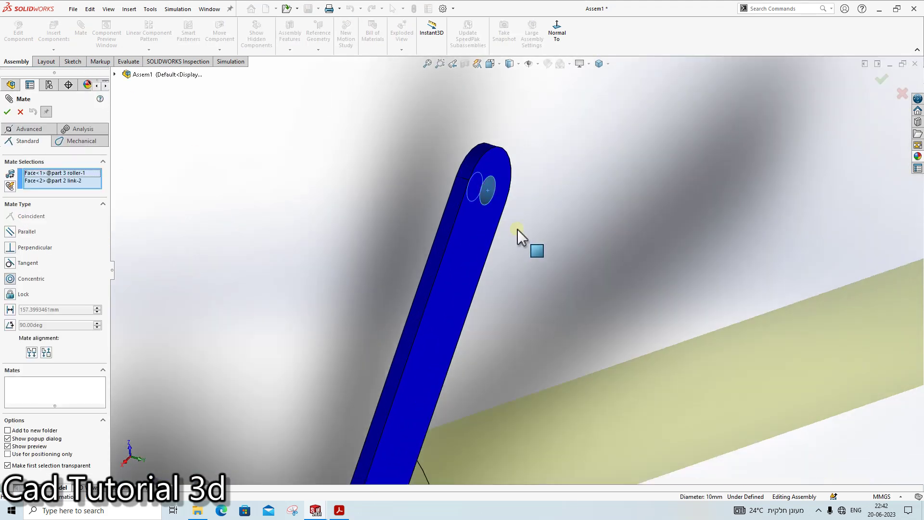
{"action": "left_click", "coordinate": [7, 112]}
Step: Pin the roller's opposite end concentric to the other link's top hole
{"action": "scroll", "coordinate": [609, 285], "scroll_direction": "up", "scroll_amount": 3}
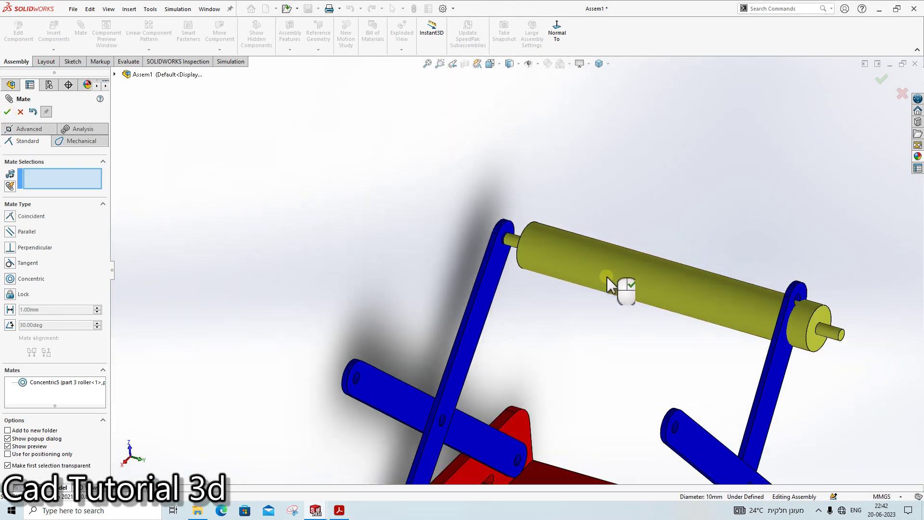
{"action": "middle_click_drag", "start_coordinate": [609, 285], "coordinate": [641, 294]}
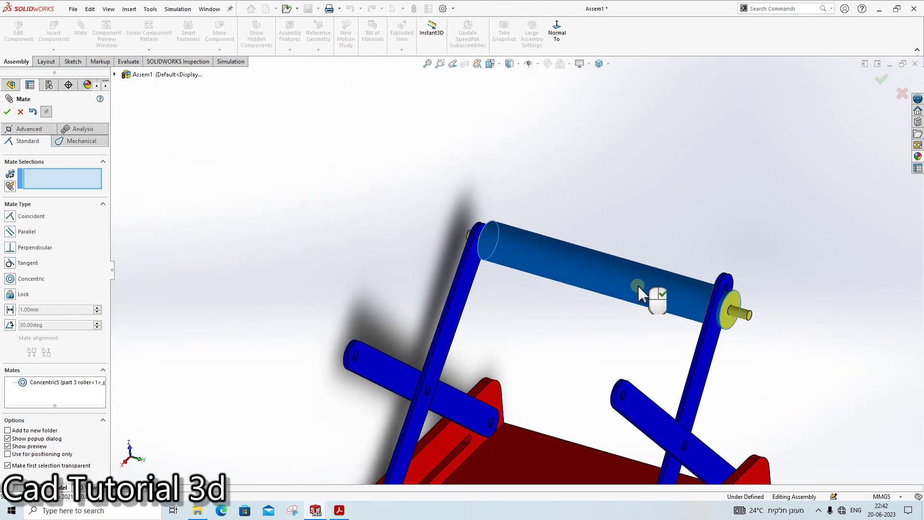
{"action": "left_click_drag", "start_coordinate": [641, 294], "coordinate": [618, 268]}
{"action": "scroll", "coordinate": [716, 313], "scroll_direction": "down", "scroll_amount": 2}
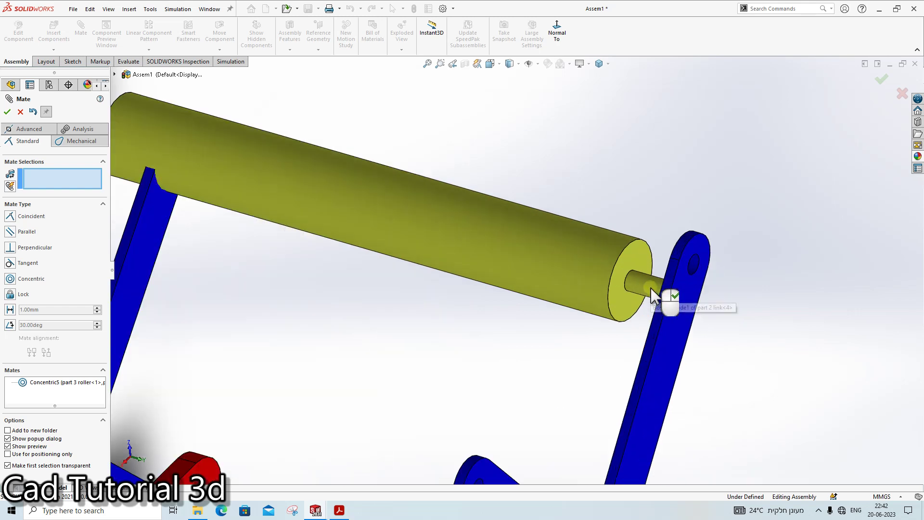
{"action": "left_click", "coordinate": [664, 297]}
{"action": "scroll", "coordinate": [696, 285], "scroll_direction": "down", "scroll_amount": 3}
{"action": "left_click", "coordinate": [681, 258]}
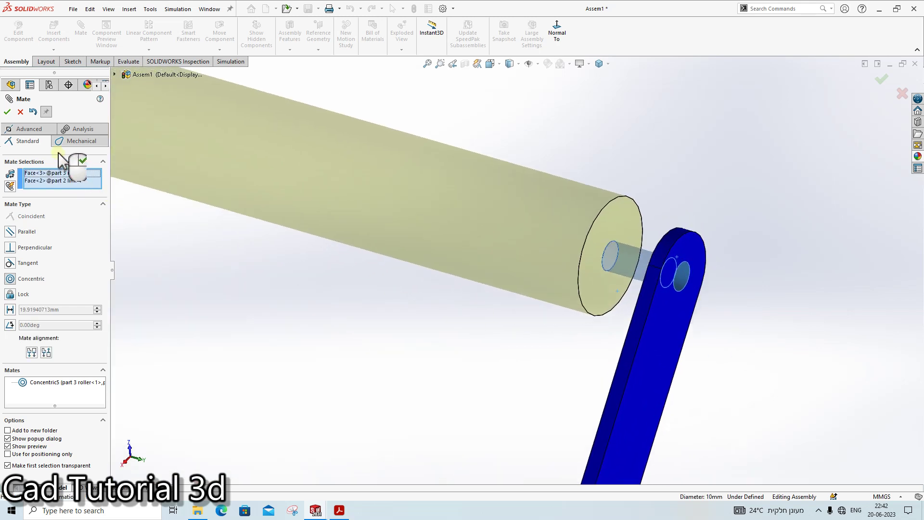
{"action": "left_click", "coordinate": [72, 166]}
Step: Check the roller between the links, close the Mate tool, and show the Evaluate tools
{"action": "scroll", "coordinate": [481, 251], "scroll_direction": "up", "scroll_amount": 5}
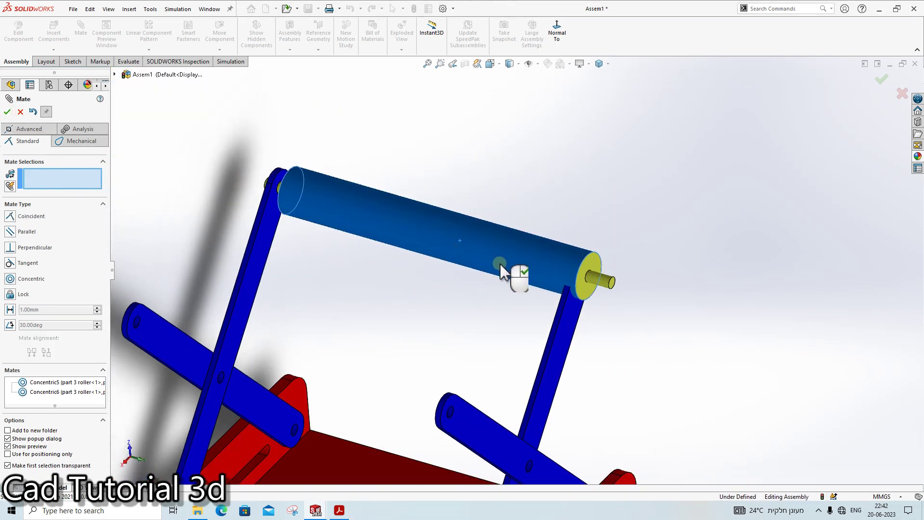
{"action": "middle_click_drag", "start_coordinate": [553, 262], "coordinate": [587, 228]}
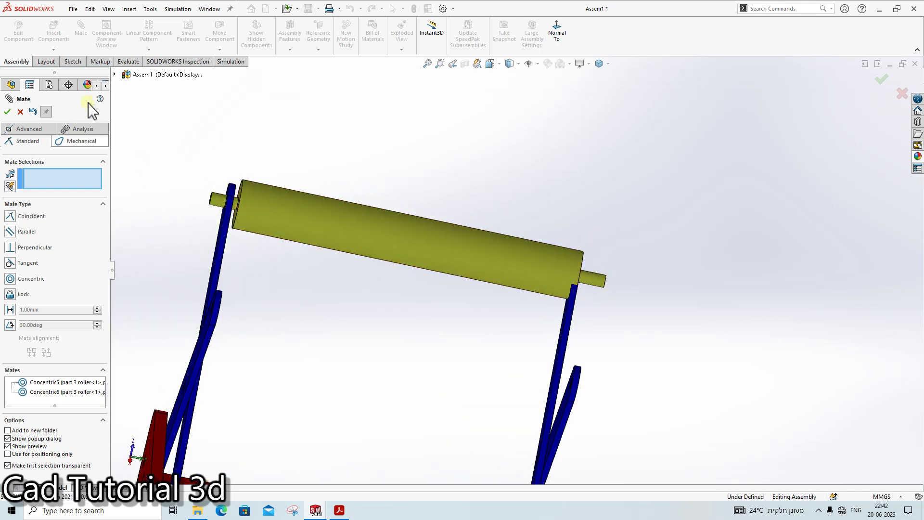
{"action": "left_click", "coordinate": [7, 111]}
{"action": "left_click", "coordinate": [127, 65]}
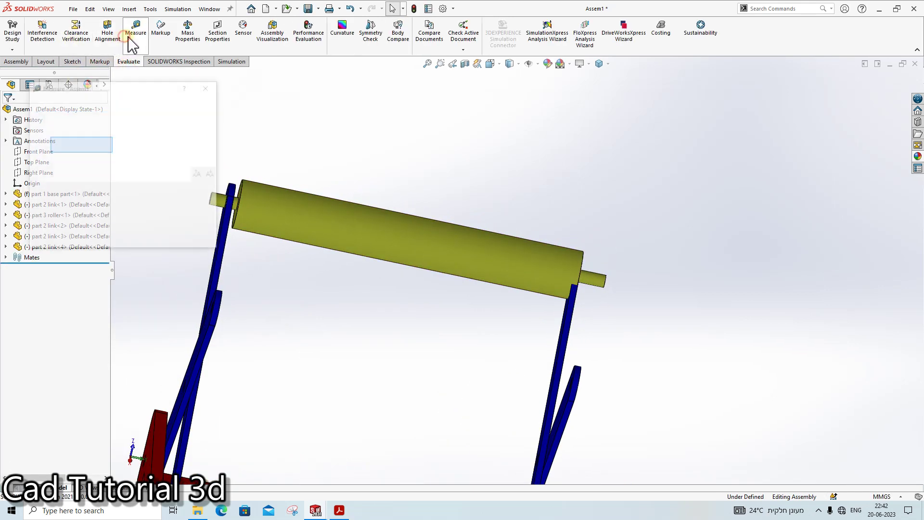
Step: Measure the gap between the two opposite blue link faces, confirming 280 mm
{"action": "scroll", "coordinate": [509, 313], "scroll_direction": "up", "scroll_amount": 3}
{"action": "left_click", "coordinate": [144, 39]}
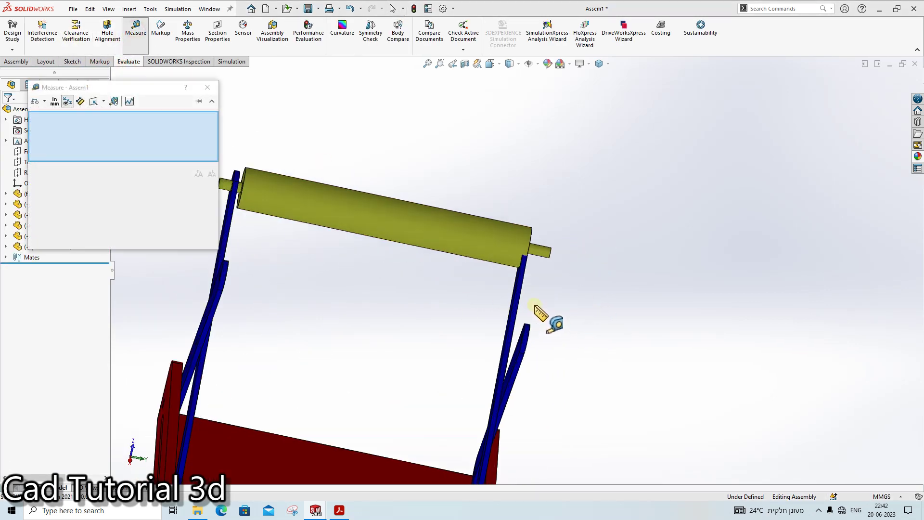
{"action": "middle_click_drag", "start_coordinate": [540, 313], "coordinate": [571, 310]}
{"action": "scroll", "coordinate": [506, 320], "scroll_direction": "up", "scroll_amount": 2}
{"action": "left_click", "coordinate": [506, 320]}
{"action": "mouse_move", "coordinate": [312, 278]}
{"action": "middle_mouse_down"}
{"action": "mouse_move", "coordinate": [233, 275]}
{"action": "mouse_move", "coordinate": [327, 260]}
{"action": "middle_mouse_up"}
{"action": "left_click", "coordinate": [315, 255]}
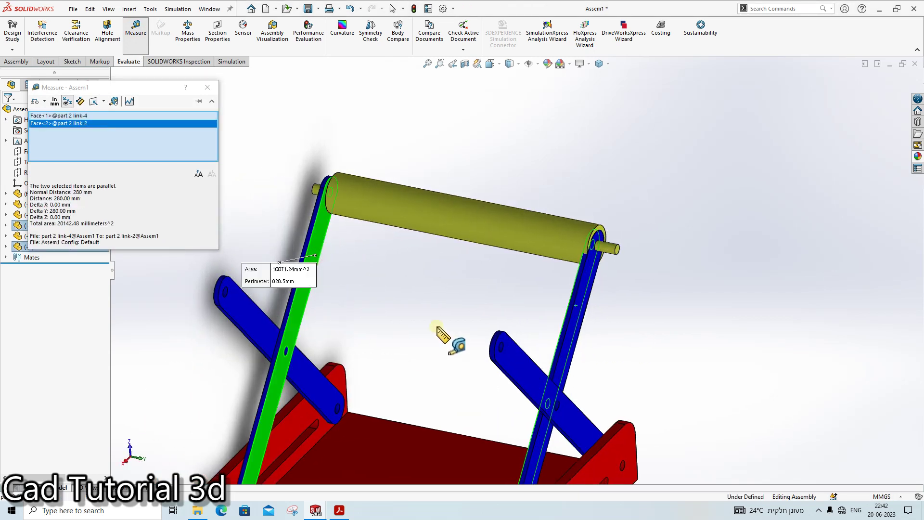
{"action": "left_click", "coordinate": [395, 329]}
Step: Measure the roller's end-edge diameter and its 280 mm end-to-end length
{"action": "scroll", "coordinate": [608, 250], "scroll_direction": "down", "scroll_amount": 2}
{"action": "scroll", "coordinate": [605, 250], "scroll_direction": "down", "scroll_amount": 2}
{"action": "left_click", "coordinate": [604, 250]}
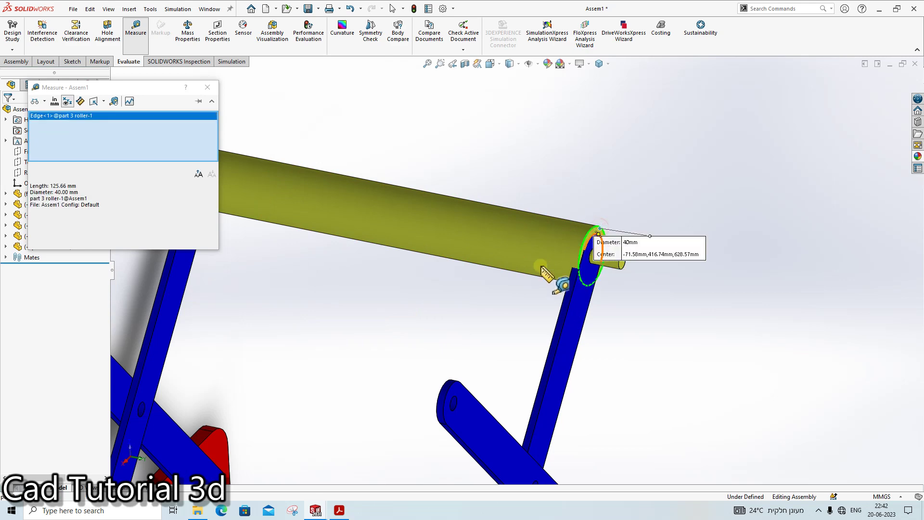
{"action": "scroll", "coordinate": [462, 237], "scroll_direction": "up", "scroll_amount": 3}
{"action": "middle_click_drag", "start_coordinate": [462, 237], "coordinate": [399, 196]}
{"action": "scroll", "coordinate": [424, 251], "scroll_direction": "down", "scroll_amount": 3}
{"action": "left_click", "coordinate": [420, 262]}
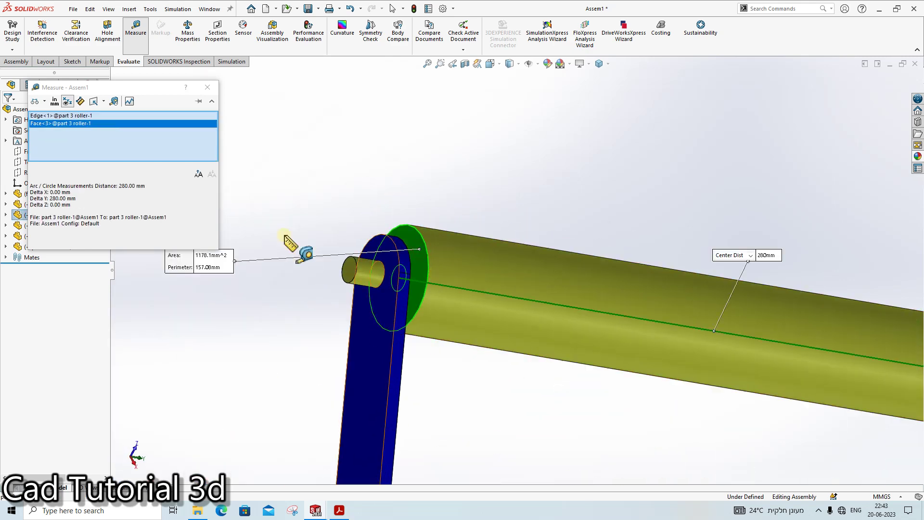
{"action": "left_click", "coordinate": [350, 181]}
Step: Close the Measure dialog and bring back the Assembly tools
{"action": "scroll", "coordinate": [540, 314], "scroll_direction": "up", "scroll_amount": 3}
{"action": "middle_click_drag", "start_coordinate": [541, 313], "coordinate": [429, 303]}
{"action": "scroll", "coordinate": [429, 303], "scroll_direction": "down", "scroll_amount": 4}
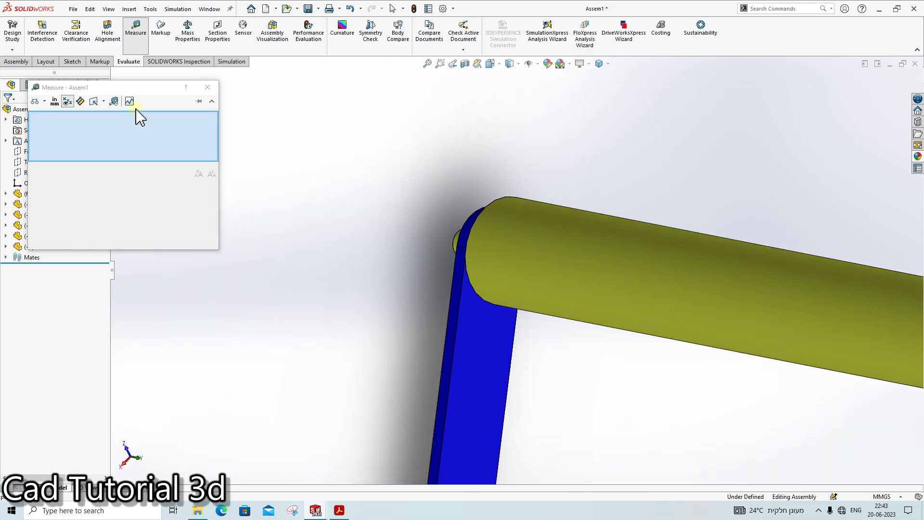
{"action": "left_click", "coordinate": [136, 29]}
{"action": "left_click", "coordinate": [22, 60]}
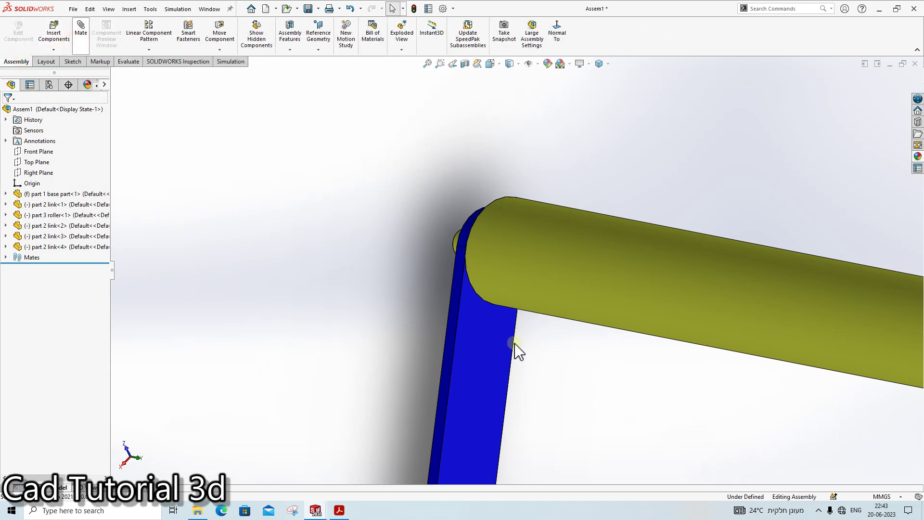
Step: Mate the roller's end face coincident with the blue link's face
{"action": "left_click", "coordinate": [485, 348]}
{"action": "mouse_move", "coordinate": [485, 348]}
{"action": "middle_mouse_down"}
{"action": "mouse_move", "coordinate": [598, 285]}
{"action": "mouse_move", "coordinate": [450, 234]}
{"action": "middle_mouse_up"}
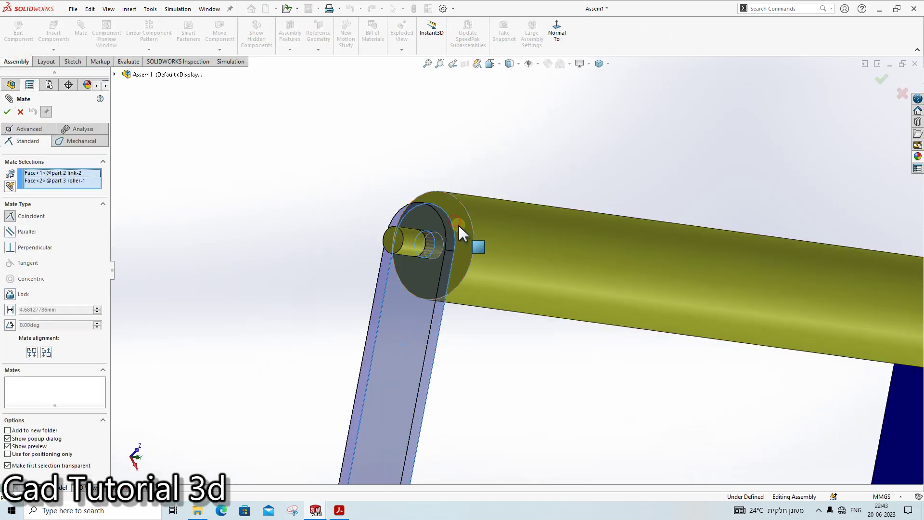
{"action": "left_click", "coordinate": [7, 112]}
{"action": "scroll", "coordinate": [634, 289], "scroll_direction": "up", "scroll_amount": 3}
{"action": "scroll", "coordinate": [592, 284], "scroll_direction": "down", "scroll_amount": 2}
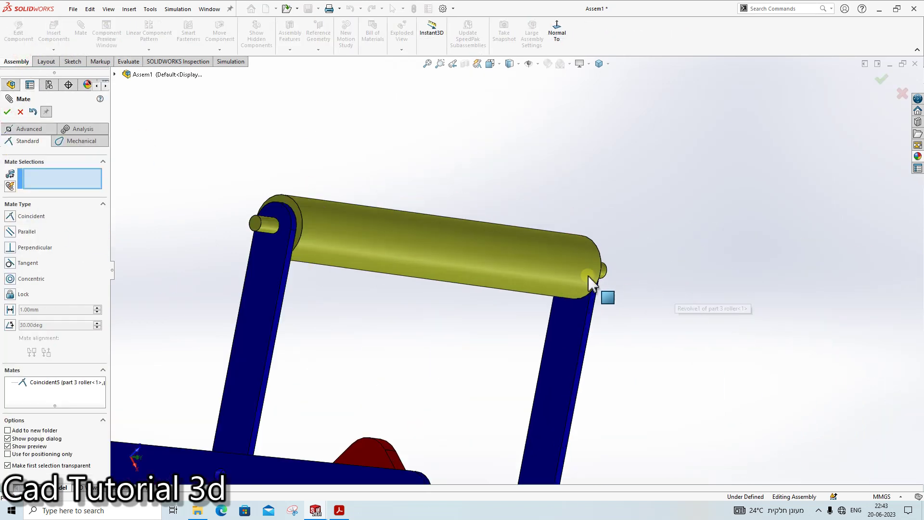
{"action": "scroll", "coordinate": [593, 284], "scroll_direction": "down", "scroll_amount": 2}
{"action": "scroll", "coordinate": [495, 305], "scroll_direction": "up", "scroll_amount": 4}
{"action": "mouse_move", "coordinate": [491, 366]}
{"action": "middle_mouse_down"}
{"action": "mouse_move", "coordinate": [424, 291]}
{"action": "mouse_move", "coordinate": [463, 323]}
{"action": "mouse_move", "coordinate": [444, 336]}
{"action": "mouse_move", "coordinate": [436, 310]}
{"action": "middle_mouse_up"}
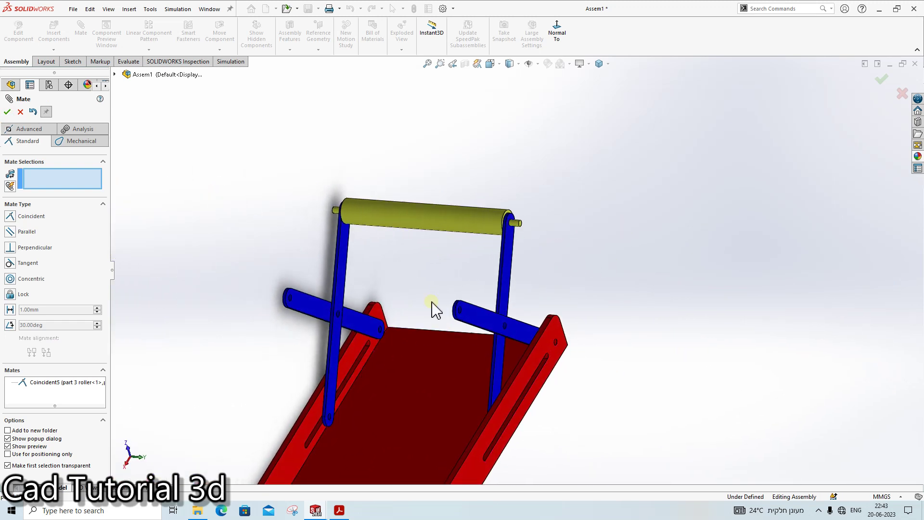
{"action": "scroll", "coordinate": [269, 289], "scroll_direction": "down", "scroll_amount": 2}
{"action": "key", "text": "Escape"}
Step: Measure between the left and right blue link faces, showing 290 mm
{"action": "left_click", "coordinate": [124, 61]}
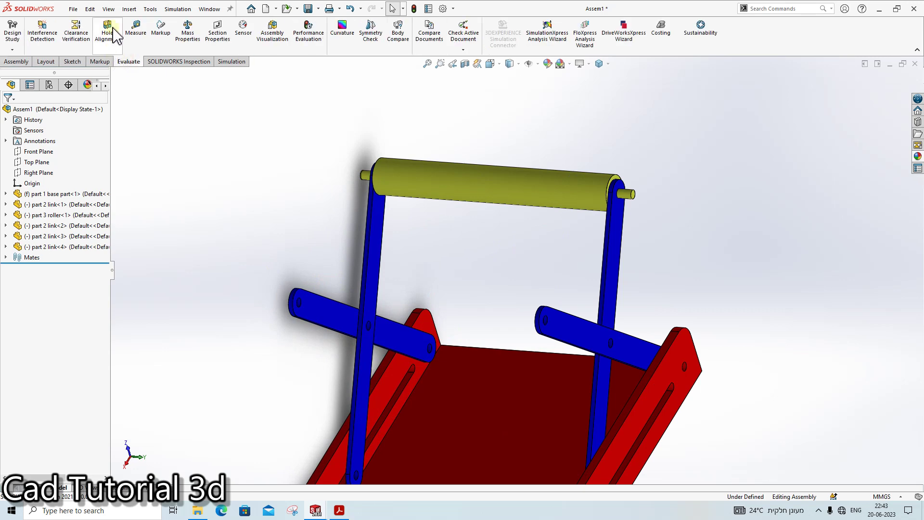
{"action": "left_click", "coordinate": [351, 314]}
{"action": "middle_click_drag", "start_coordinate": [650, 326], "coordinate": [743, 346]}
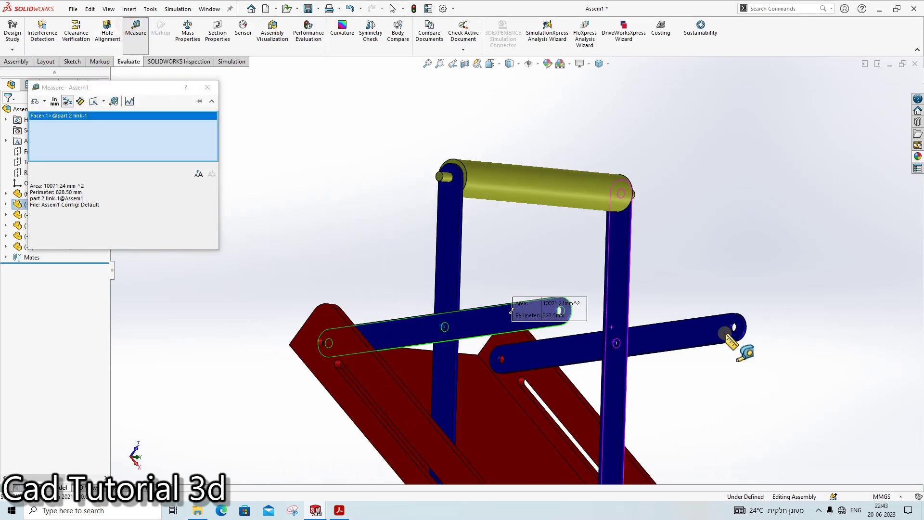
{"action": "left_click", "coordinate": [692, 339]}
{"action": "mouse_move", "coordinate": [531, 272]}
{"action": "middle_mouse_down"}
{"action": "mouse_move", "coordinate": [413, 295]}
{"action": "mouse_move", "coordinate": [368, 202]}
{"action": "middle_mouse_up"}
Step: Clear the measurement selections and begin a new document with Ctrl+N
{"action": "key", "text": "Escape"}
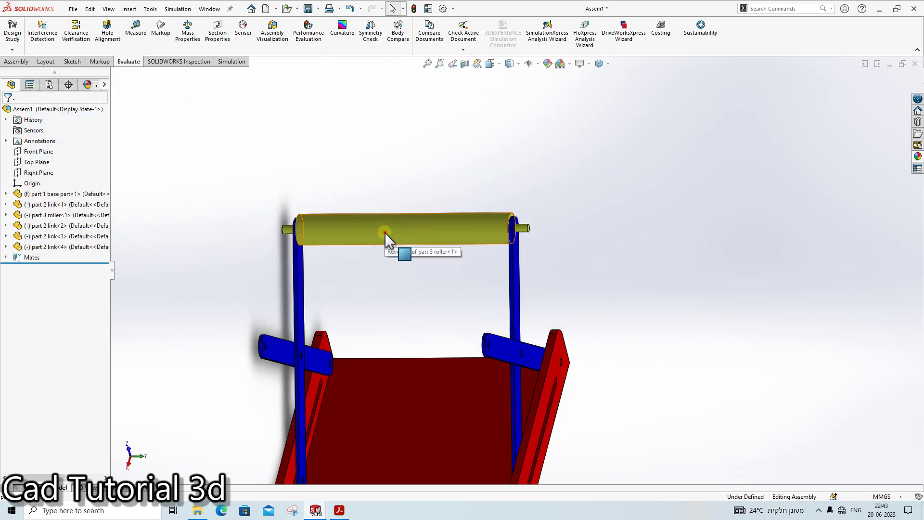
{"action": "left_click", "coordinate": [385, 232]}
{"action": "left_click", "coordinate": [388, 271]}
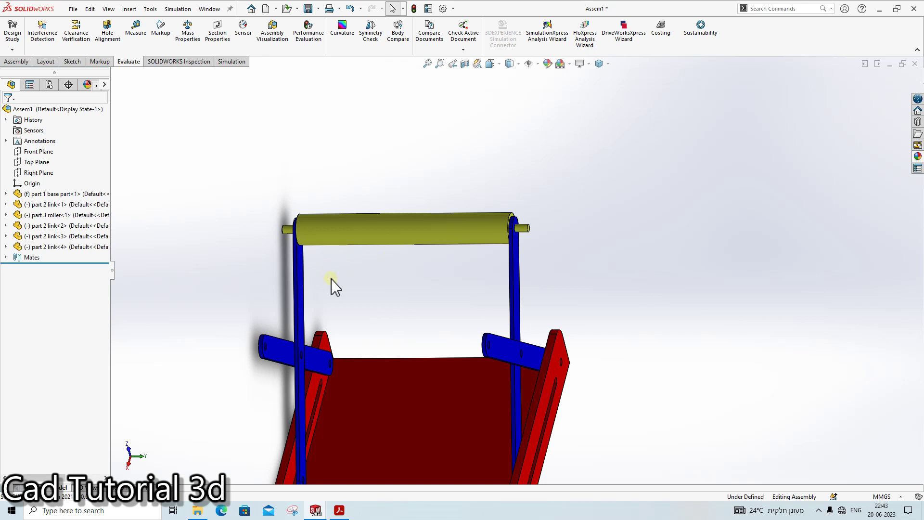
{"action": "key", "text": "ctrl+n"}
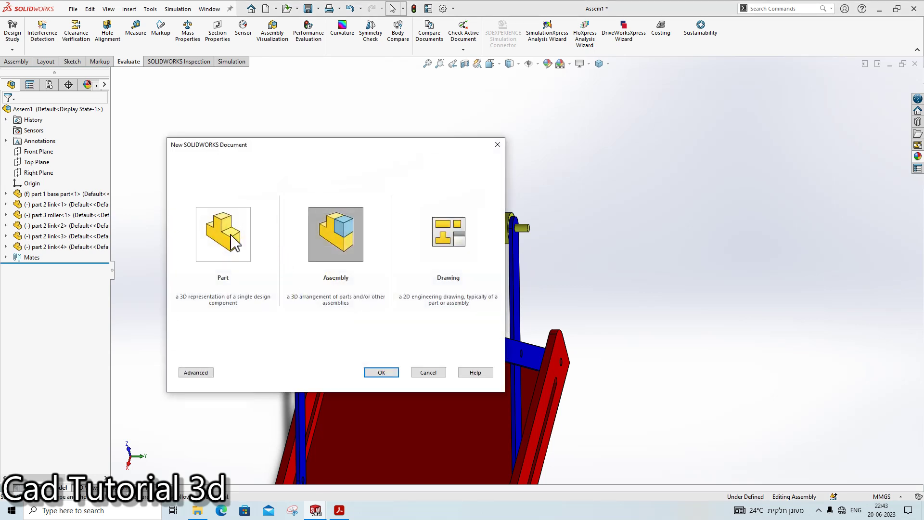
Step: Create a new part and start a sketch on the Front Plane
{"action": "left_click", "coordinate": [229, 234]}
{"action": "double_click", "coordinate": [229, 234]}
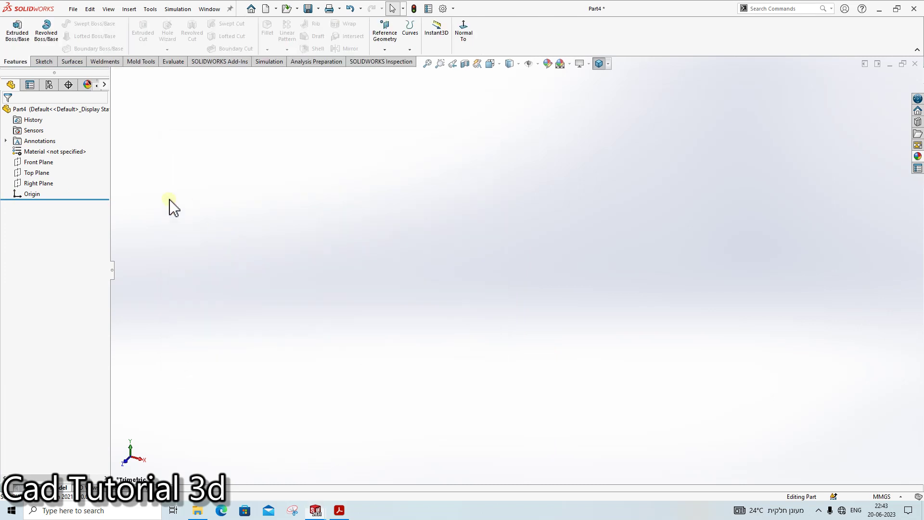
{"action": "left_click", "coordinate": [43, 149]}
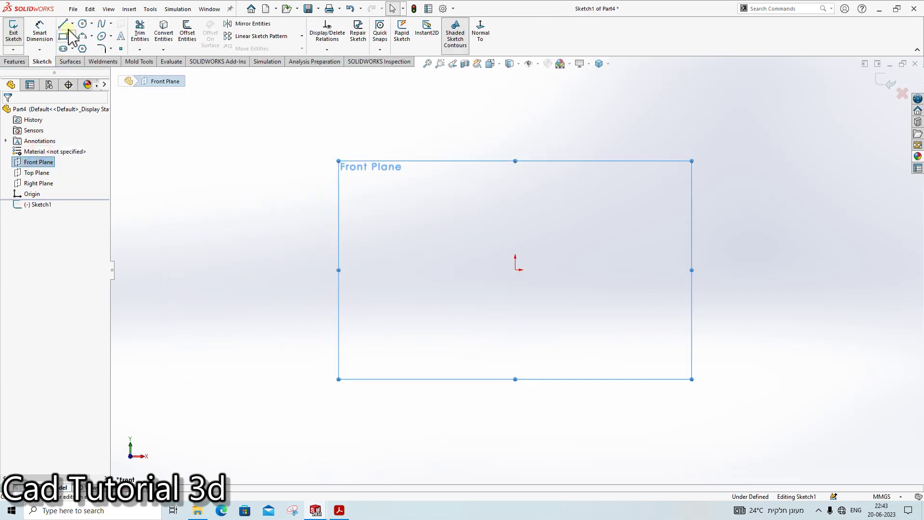
Step: Draw a closed stepped roller profile with lines starting and ending at the origin
{"action": "key", "text": "l"}
{"action": "left_click", "coordinate": [517, 270]}
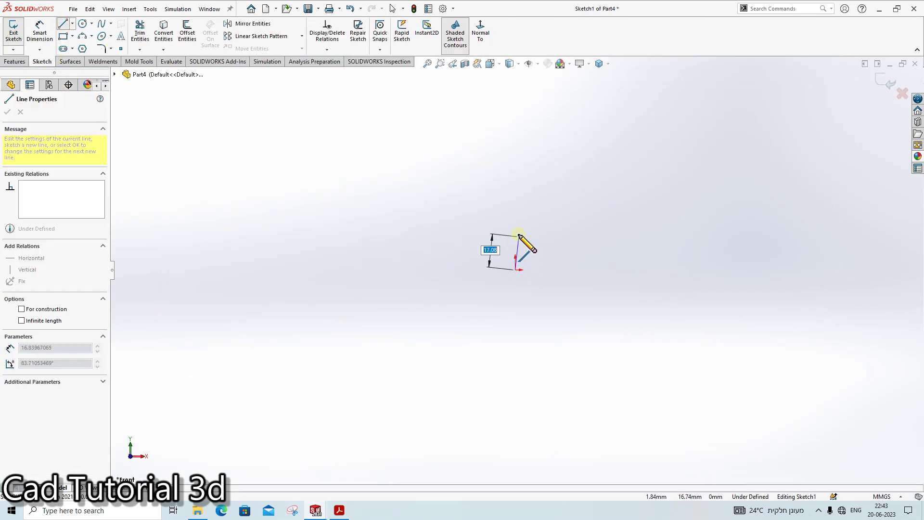
{"action": "left_click", "coordinate": [516, 233]}
{"action": "left_click", "coordinate": [646, 232]}
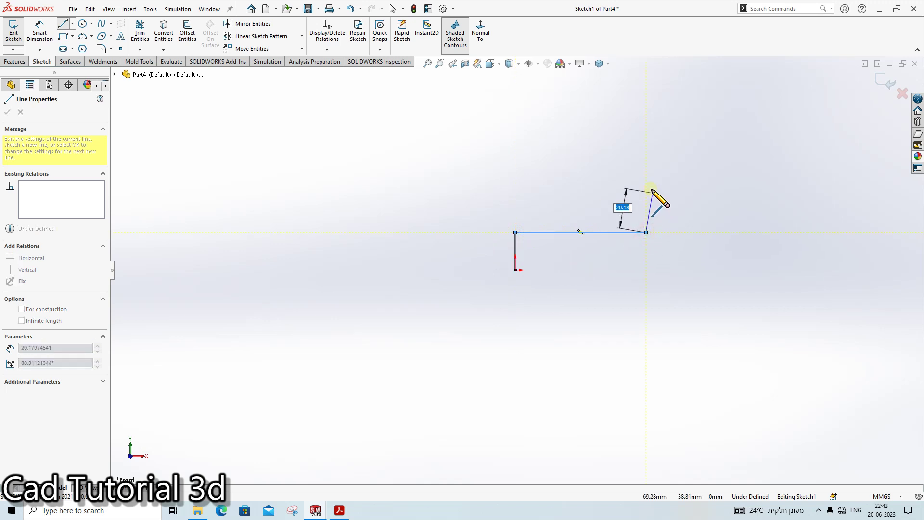
{"action": "left_click", "coordinate": [647, 178]}
{"action": "left_click", "coordinate": [822, 178]}
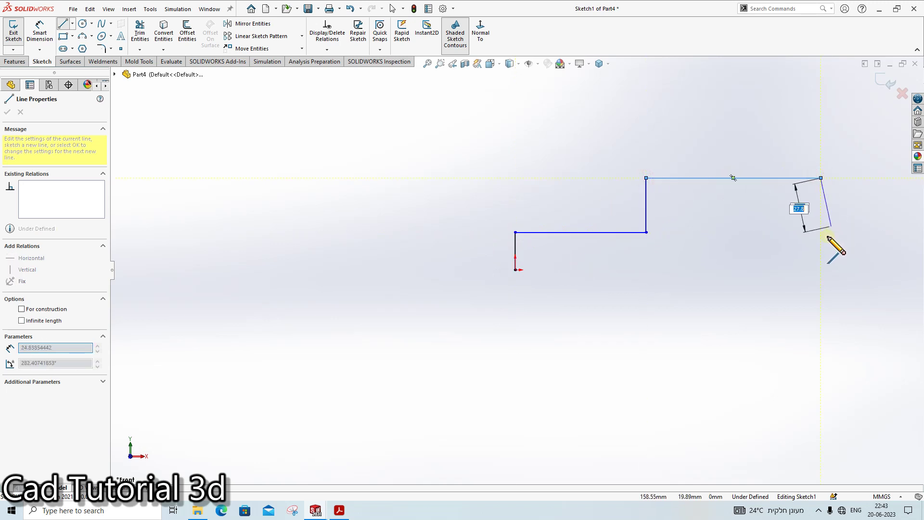
{"action": "left_click", "coordinate": [822, 232]}
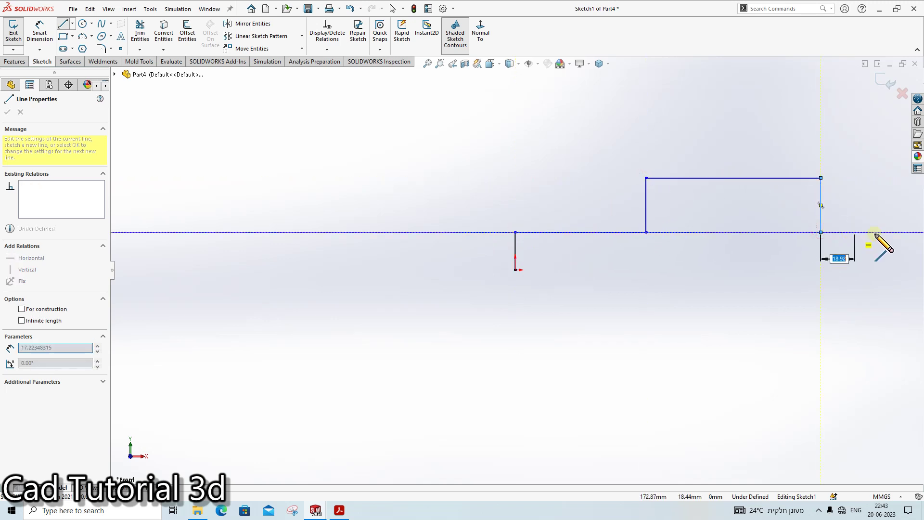
{"action": "left_click", "coordinate": [889, 233]}
{"action": "left_click", "coordinate": [890, 270]}
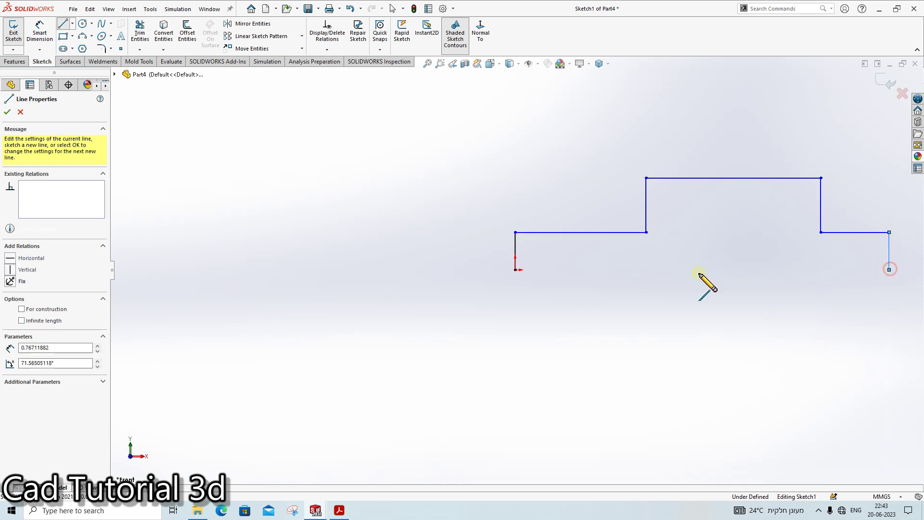
{"action": "left_click", "coordinate": [515, 270]}
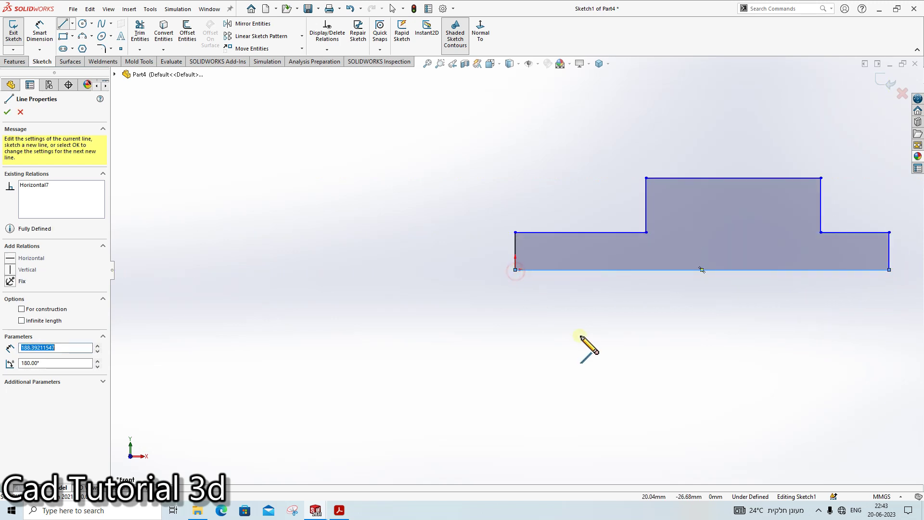
{"action": "key", "text": "Escape"}
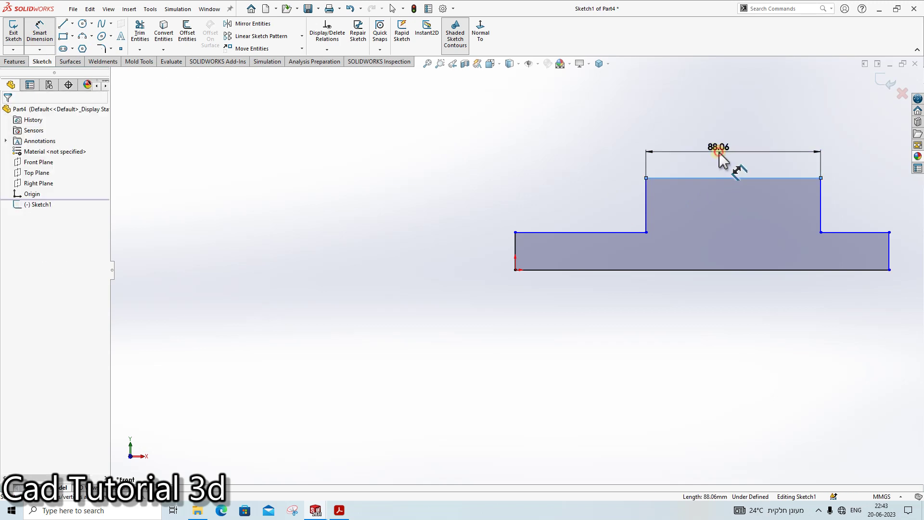
Step: Dimension the profile's top edge to 290 mm
{"action": "left_click", "coordinate": [720, 153]}
{"action": "type", "text": "290"}
{"action": "key", "text": "Return"}
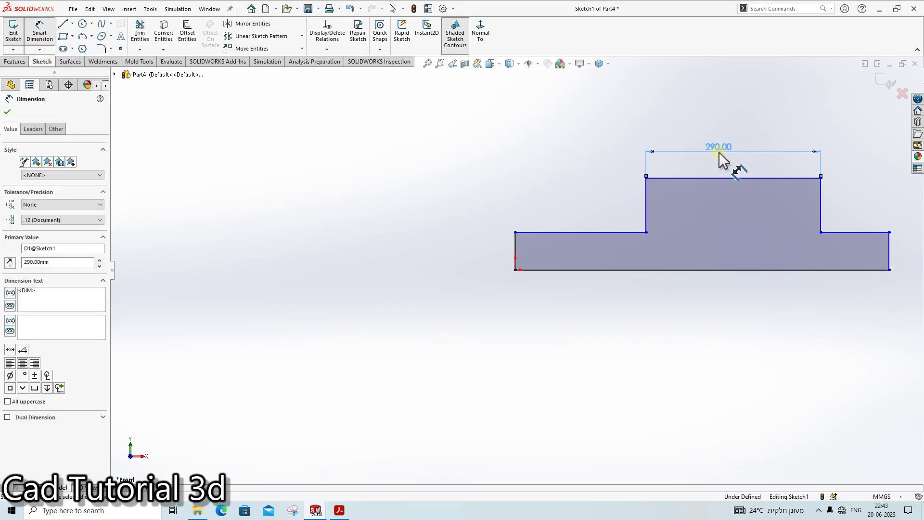
{"action": "left_click", "coordinate": [340, 511]}
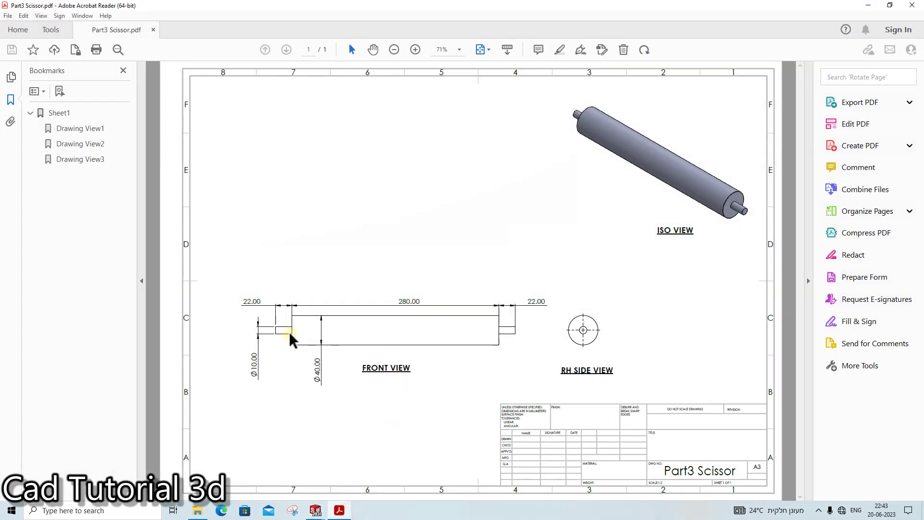
{"action": "left_click", "coordinate": [346, 510]}
Step: Dimension the left and right lower steps to 22 mm each
{"action": "left_click", "coordinate": [582, 233]}
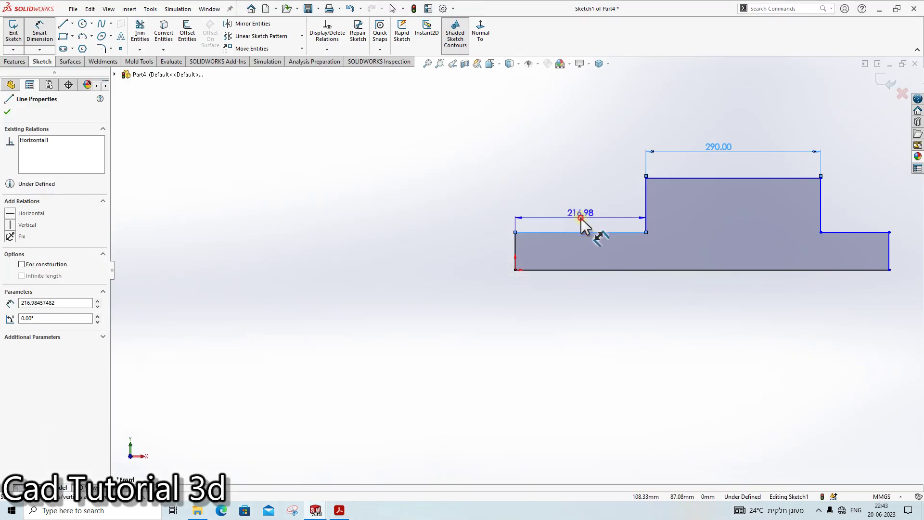
{"action": "left_click", "coordinate": [582, 224]}
{"action": "type", "text": "22"}
{"action": "key", "text": "Return"}
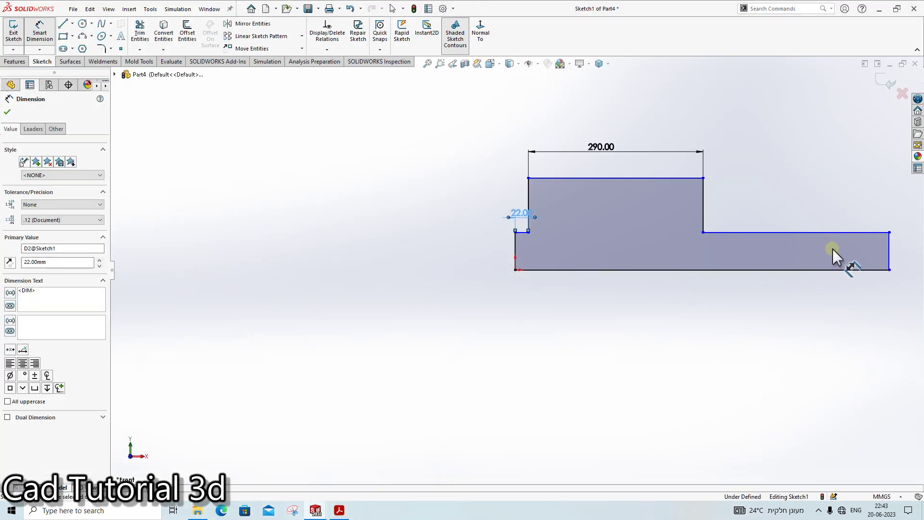
{"action": "left_click", "coordinate": [818, 233]}
{"action": "left_click", "coordinate": [820, 212]}
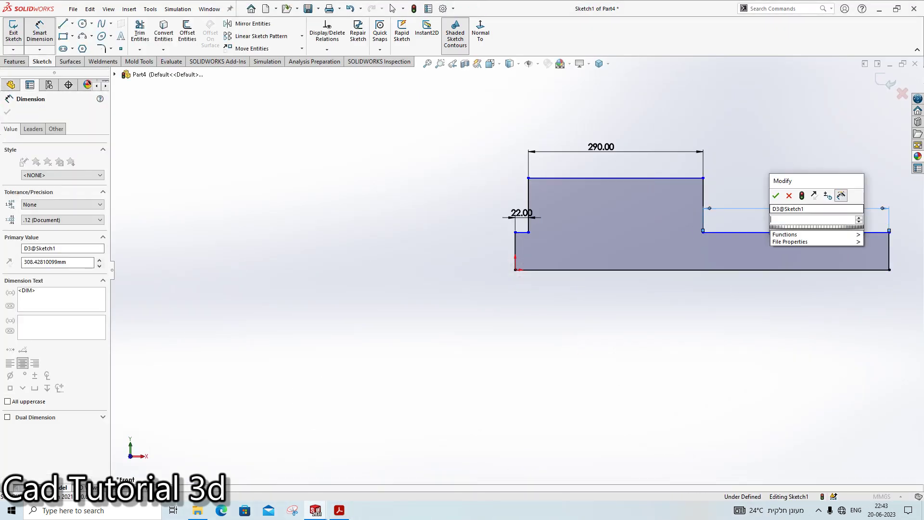
{"action": "type", "text": "22"}
{"action": "key", "text": "Return"}
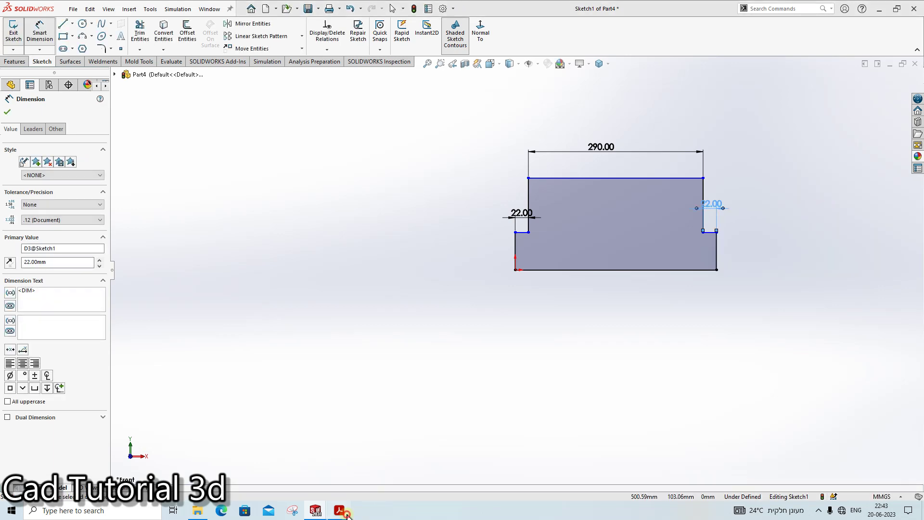
{"action": "left_click", "coordinate": [346, 513]}
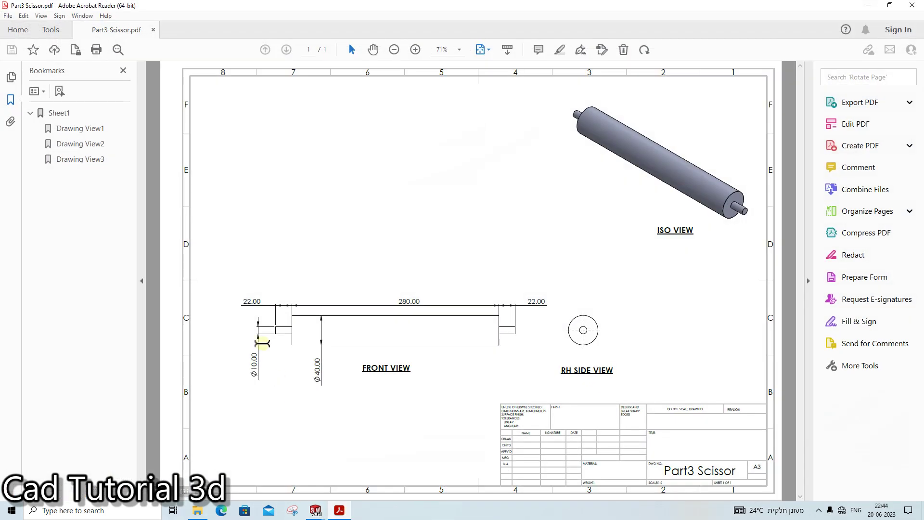
{"action": "left_click", "coordinate": [346, 507]}
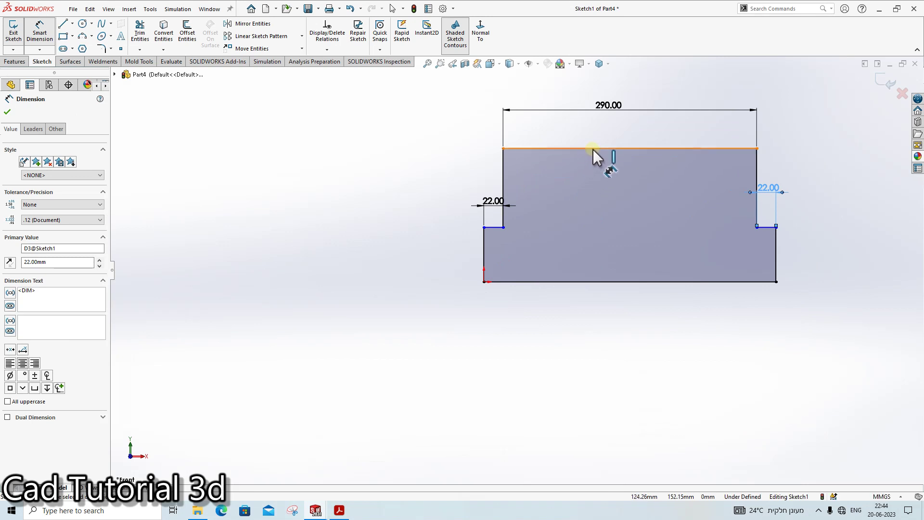
Step: Set both side step heights to 5 mm
{"action": "left_click", "coordinate": [593, 149]}
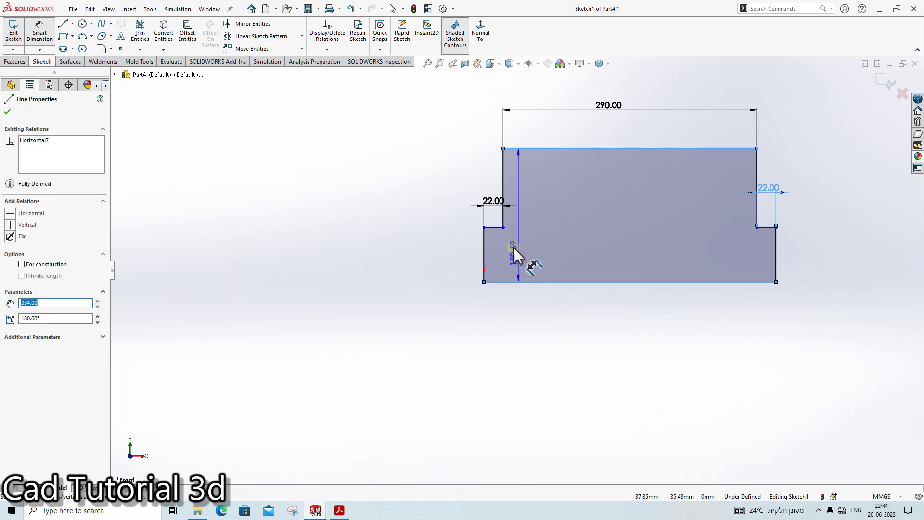
{"action": "left_click", "coordinate": [495, 227]}
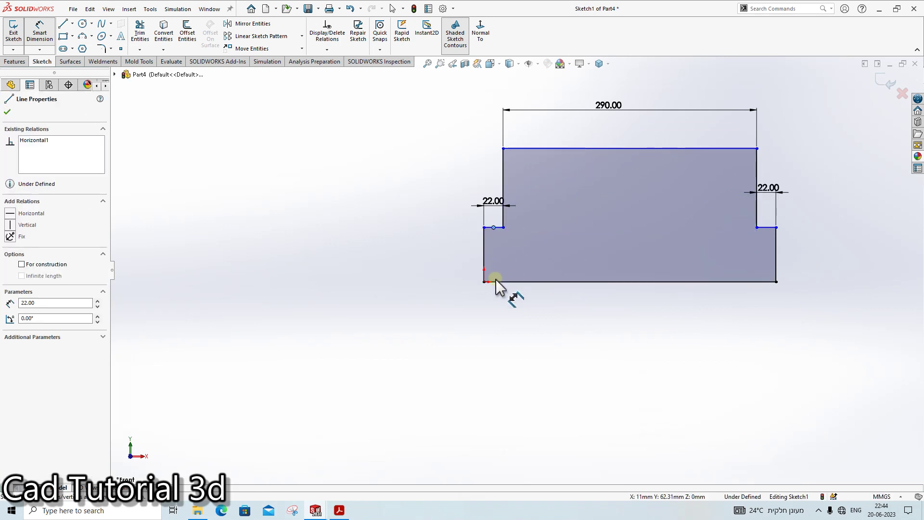
{"action": "left_click", "coordinate": [394, 262]}
{"action": "type", "text": "59mm"}
{"action": "key", "text": "Return"}
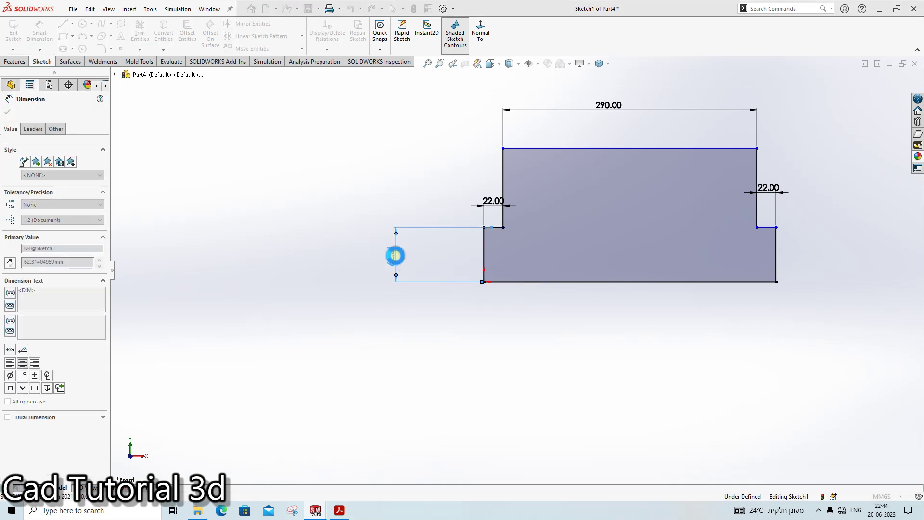
{"action": "left_click", "coordinate": [771, 246]}
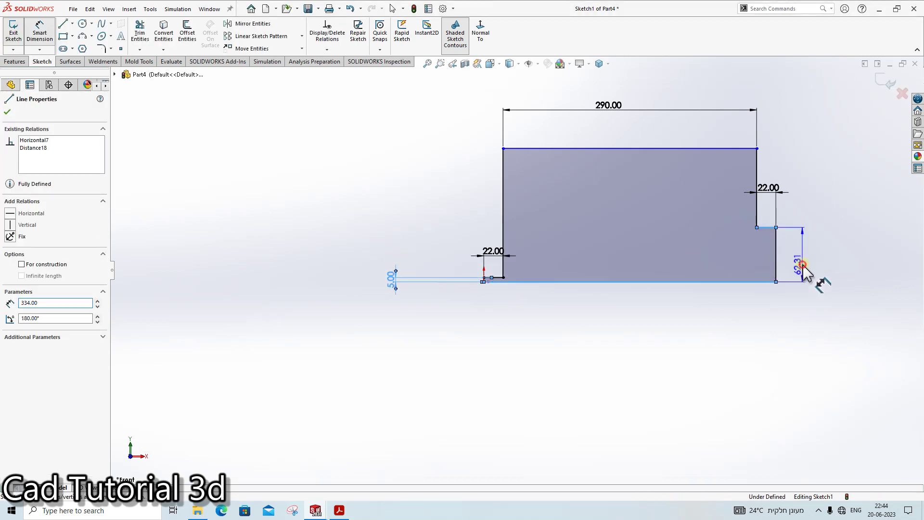
{"action": "left_click", "coordinate": [803, 267]}
{"action": "type", "text": "5"}
{"action": "key", "text": "Return"}
Step: Dimension the profile height to 20 mm, fully defining the sketch
{"action": "left_click", "coordinate": [630, 149]}
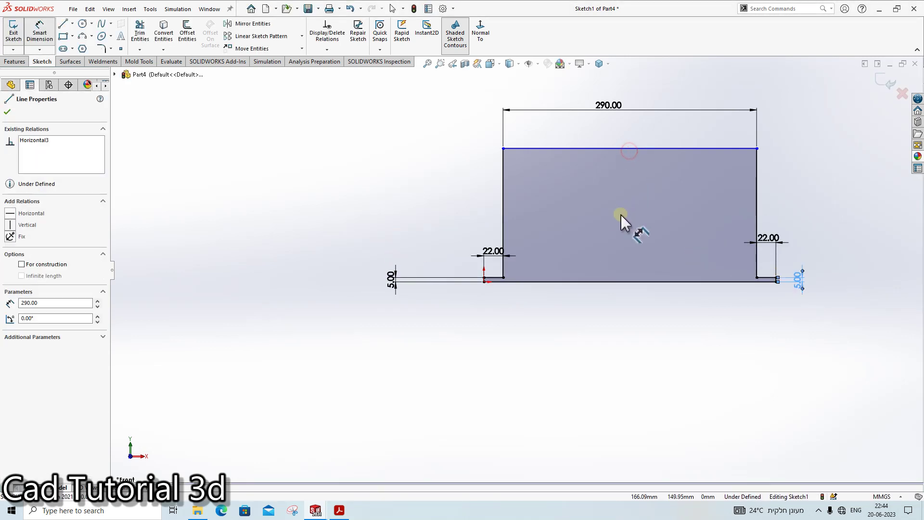
{"action": "left_click", "coordinate": [607, 262]}
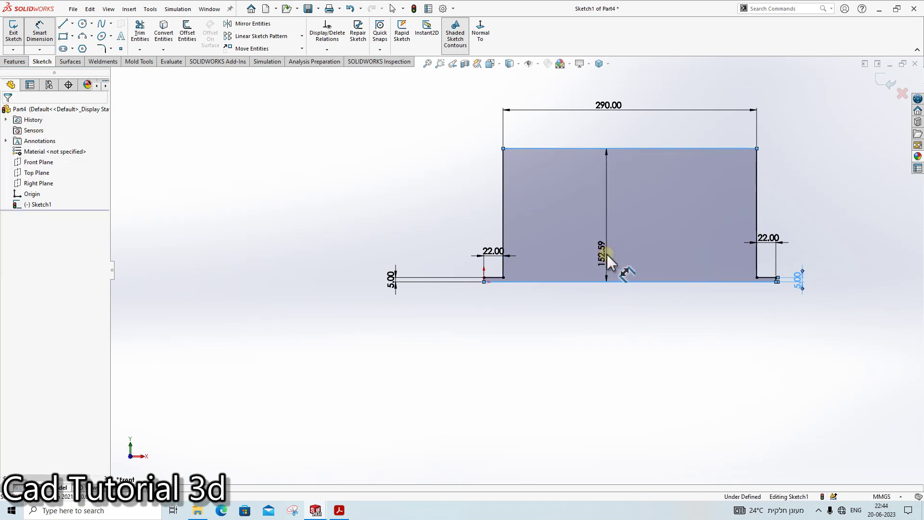
{"action": "type", "text": "20"}
{"action": "key", "text": "Return"}
{"action": "key", "text": "Escape"}
{"action": "scroll", "coordinate": [742, 238], "scroll_direction": "down", "scroll_amount": 2}
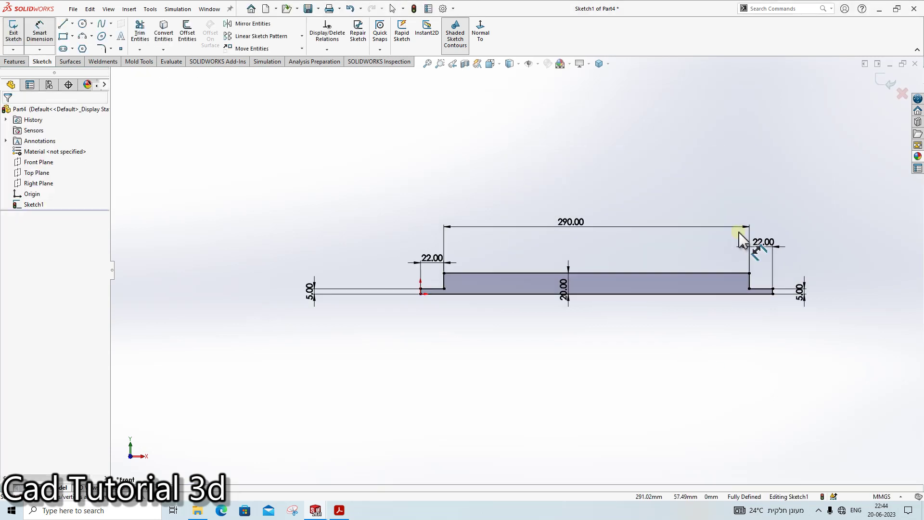
Step: Revolve the sketch 360° into a solid roller body
{"action": "left_click", "coordinate": [11, 62]}
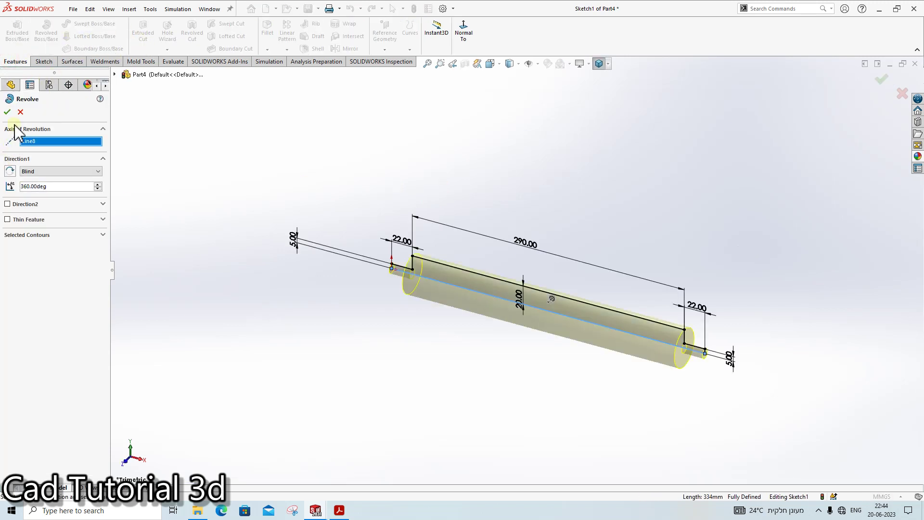
{"action": "left_click", "coordinate": [5, 112]}
{"action": "left_click", "coordinate": [268, 185]}
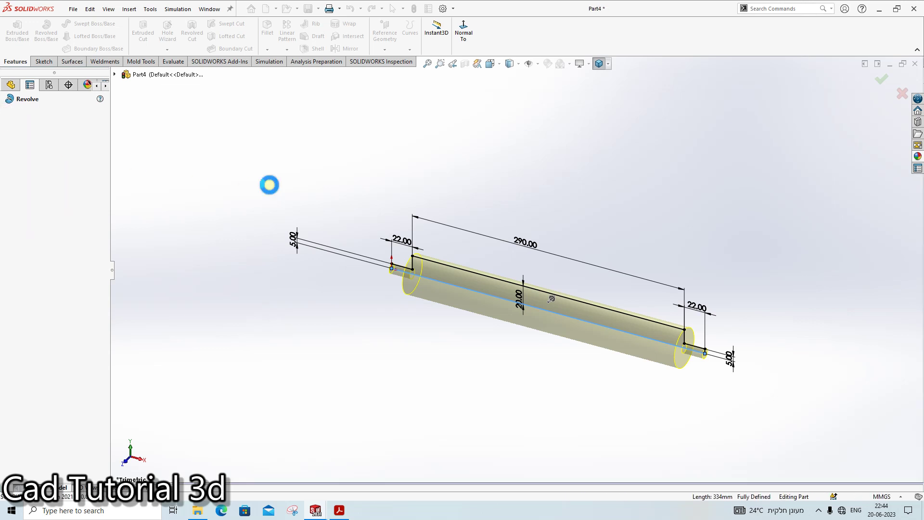
{"action": "left_click", "coordinate": [37, 216]}
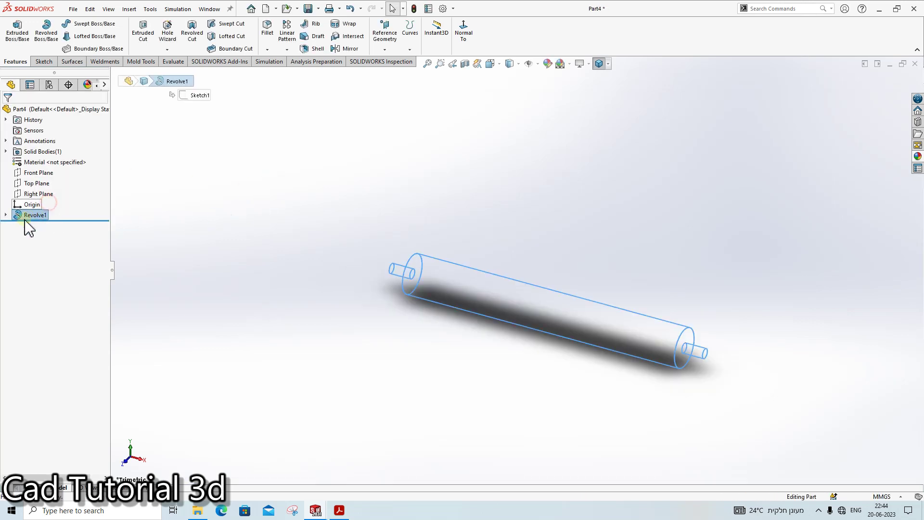
{"action": "left_click", "coordinate": [34, 215]}
{"action": "left_click", "coordinate": [511, 214]}
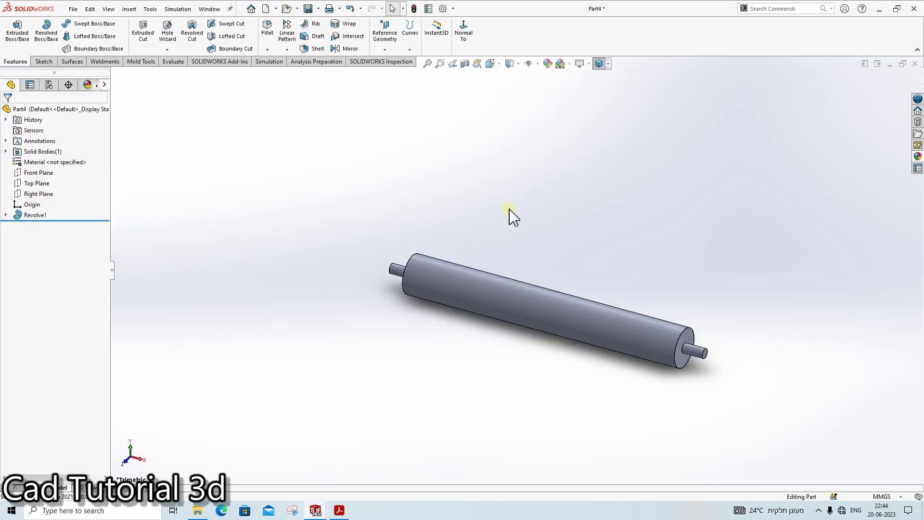
{"action": "key", "text": "ctrl+s"}
{"action": "key", "text": "Escape"}
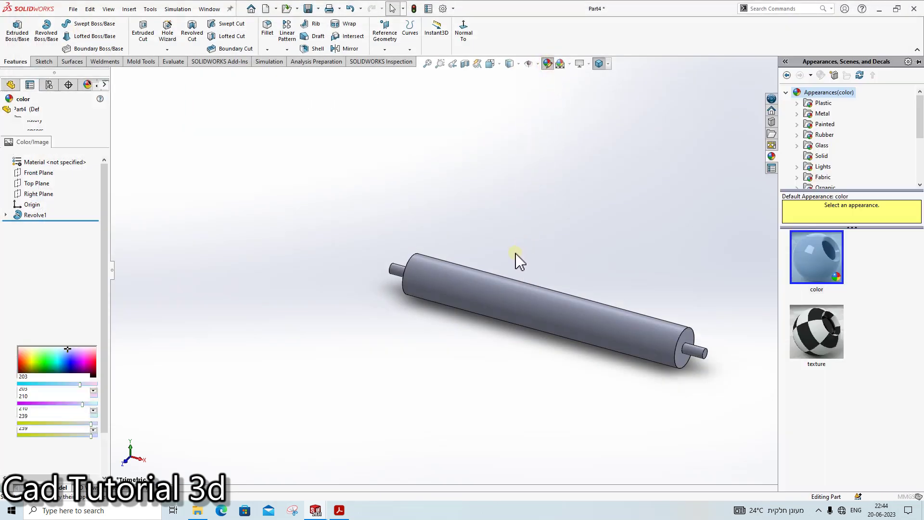
Step: Colour the roller orange, save it as 'Part4 roller', and return to Assem1
{"action": "left_click", "coordinate": [26, 351]}
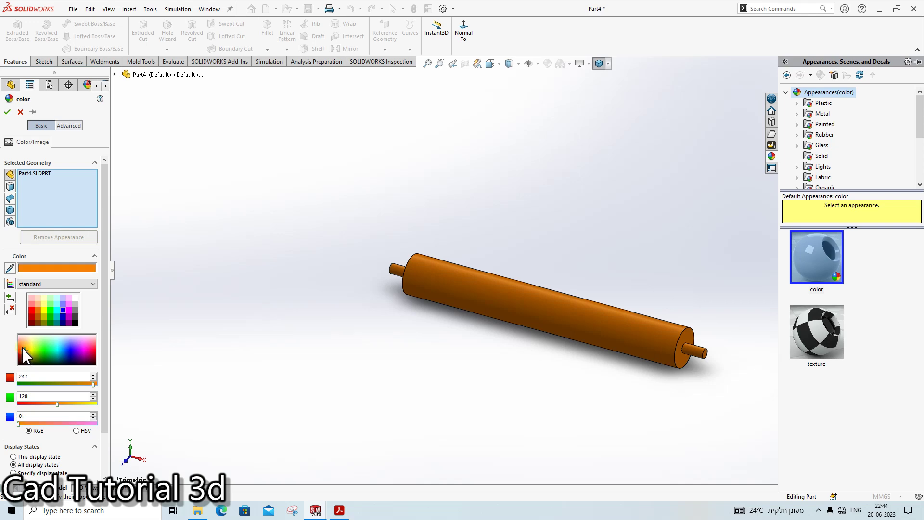
{"action": "key", "text": "Return"}
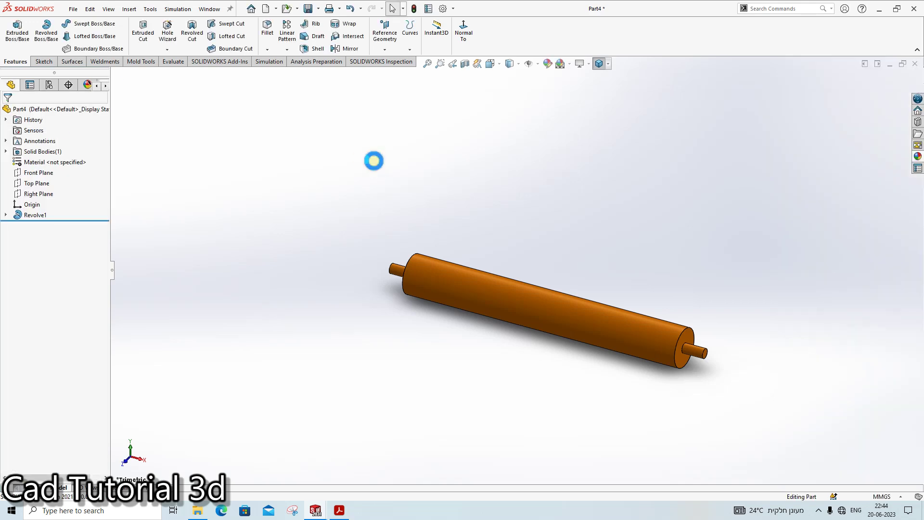
{"action": "key", "text": "ctrl+s"}
{"action": "type", "text": "Part4 roller"}
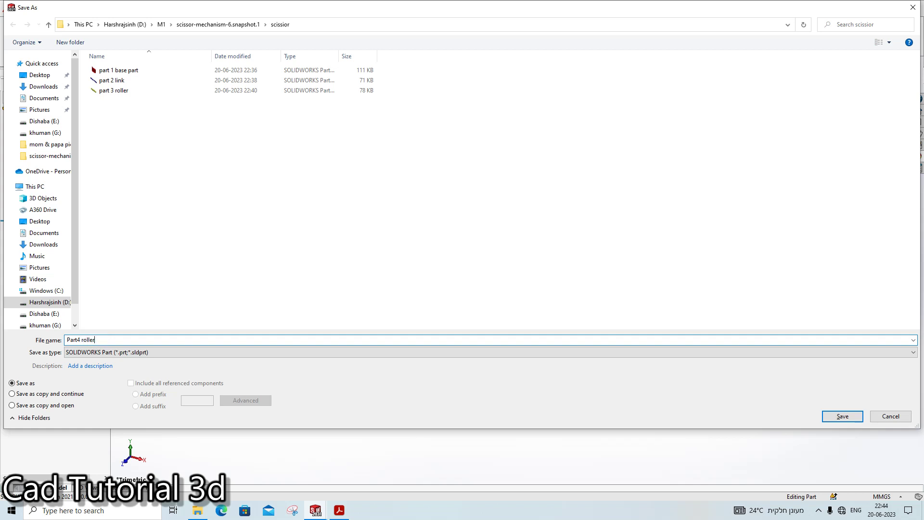
{"action": "key", "text": "Return"}
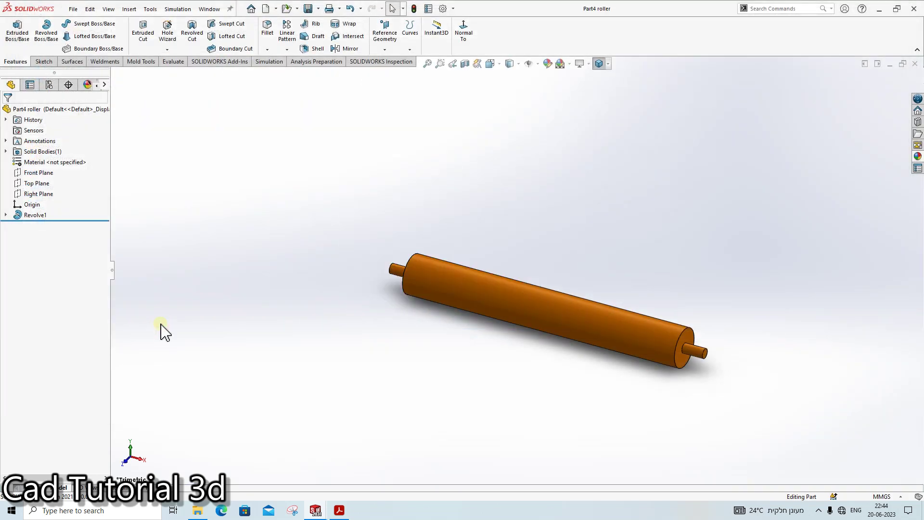
{"action": "key", "text": "ctrl+Tab"}
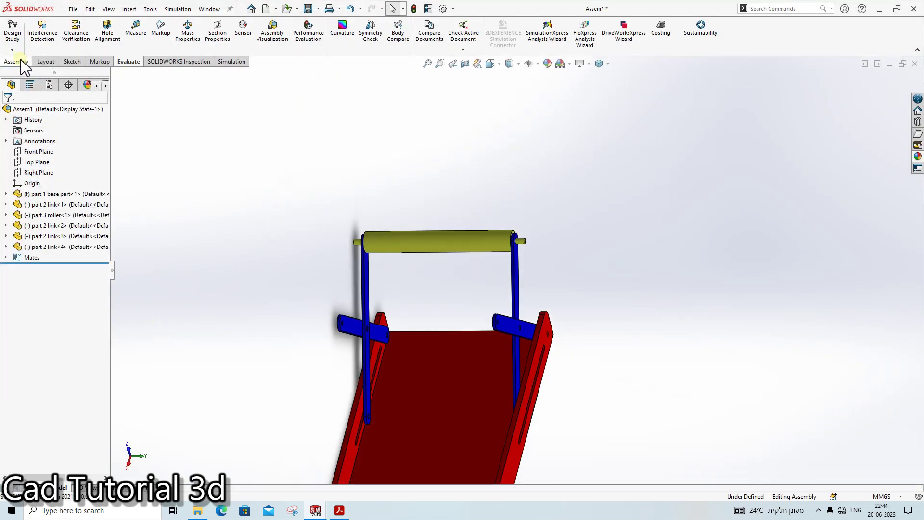
Step: Insert Part4 roller into the assembly and place it near the links
{"action": "left_click", "coordinate": [15, 62]}
{"action": "left_click", "coordinate": [53, 33]}
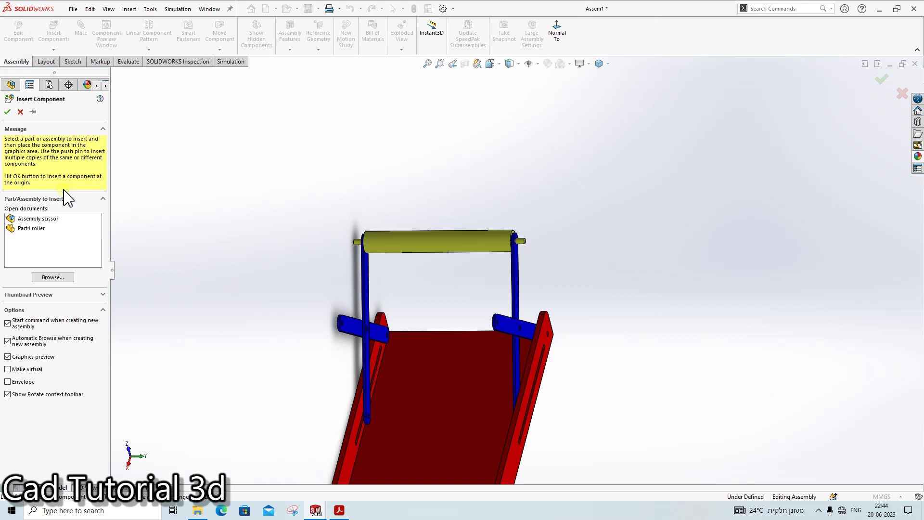
{"action": "left_click", "coordinate": [48, 228]}
{"action": "scroll", "coordinate": [424, 335], "scroll_direction": "down", "scroll_amount": 4}
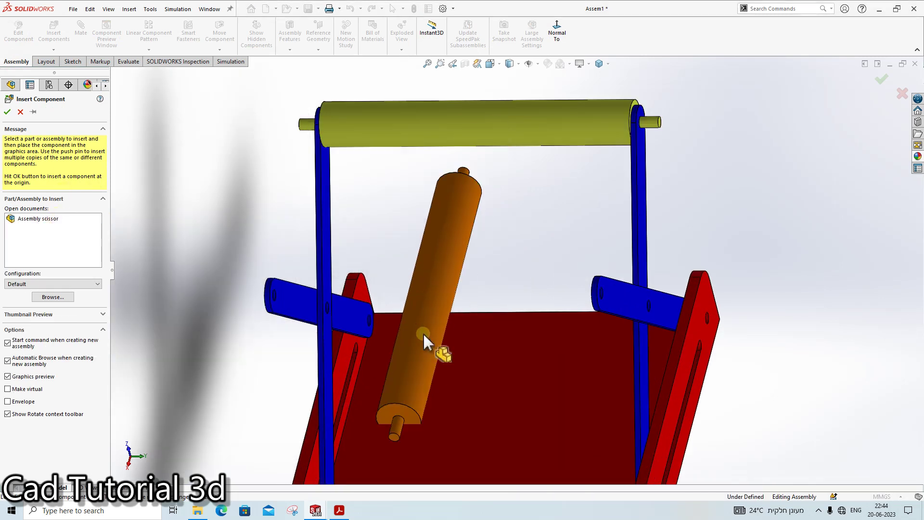
{"action": "left_click", "coordinate": [423, 333]}
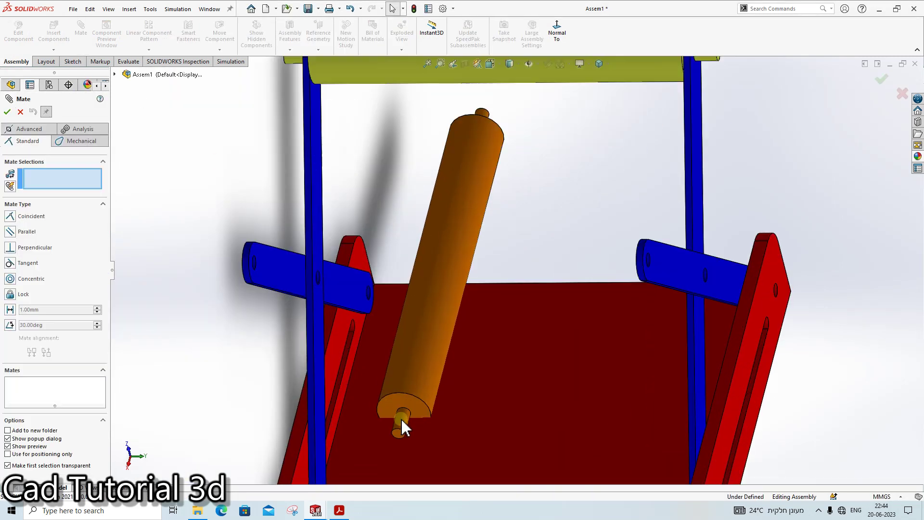
Step: Add two concentric mates aligning both roller shafts with the blue link holes
{"action": "left_click", "coordinate": [401, 418]}
{"action": "scroll", "coordinate": [299, 289], "scroll_direction": "down", "scroll_amount": 5}
{"action": "left_click", "coordinate": [245, 276]}
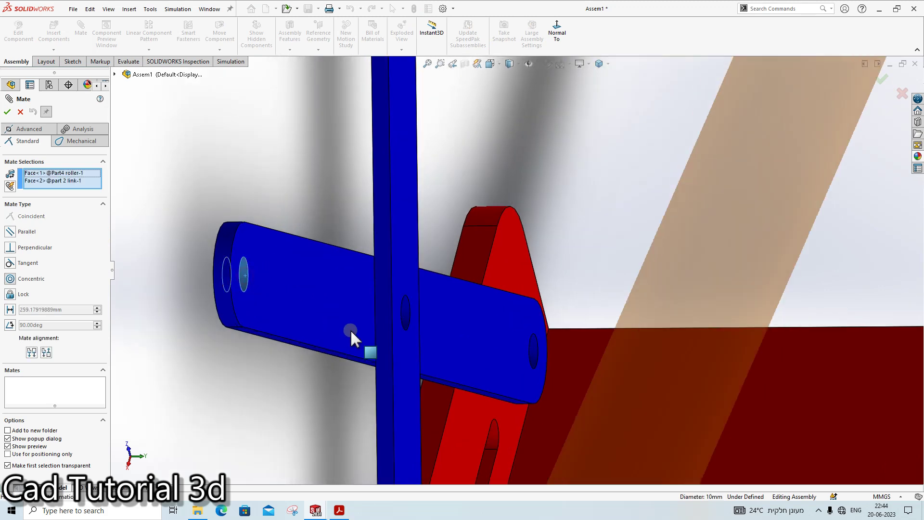
{"action": "left_click", "coordinate": [8, 112]}
{"action": "scroll", "coordinate": [729, 318], "scroll_direction": "up", "scroll_amount": 3}
{"action": "scroll", "coordinate": [805, 296], "scroll_direction": "up", "scroll_amount": 3}
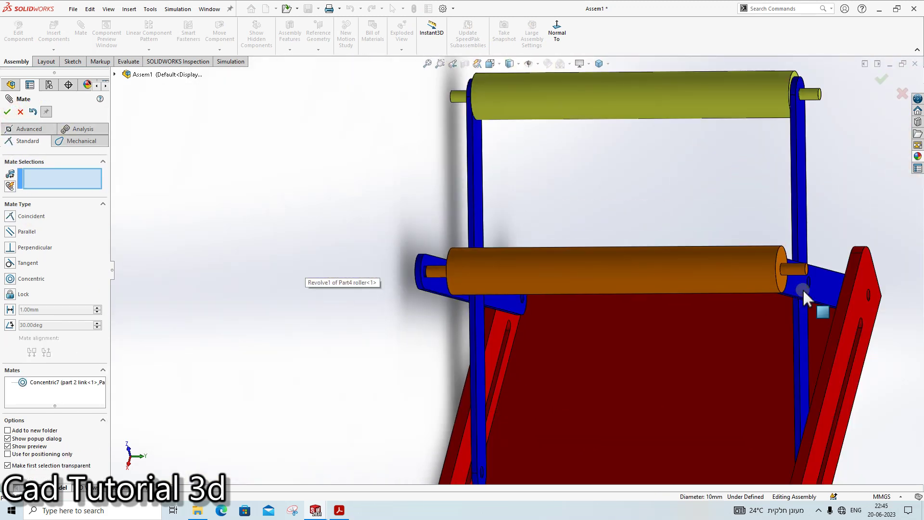
{"action": "scroll", "coordinate": [805, 296], "scroll_direction": "down", "scroll_amount": 3}
{"action": "left_click", "coordinate": [718, 288]}
{"action": "scroll", "coordinate": [683, 274], "scroll_direction": "down", "scroll_amount": 3}
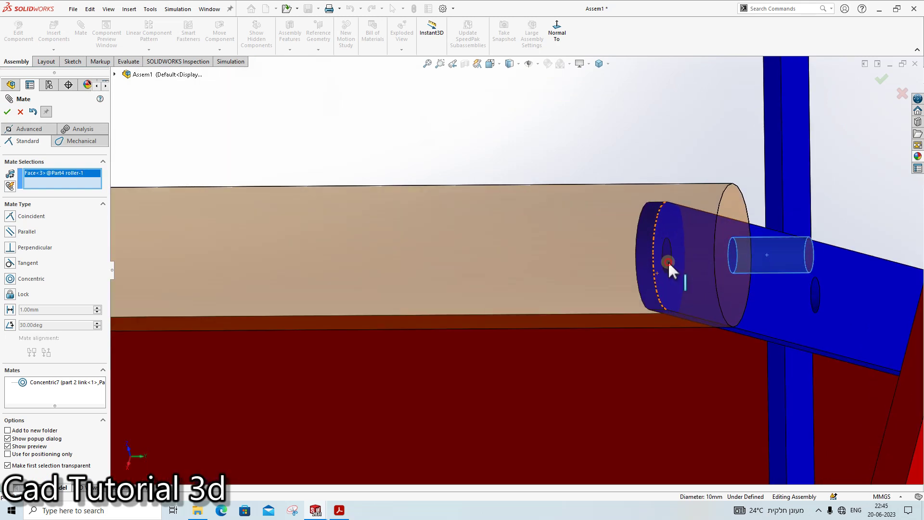
{"action": "left_click", "coordinate": [669, 264]}
{"action": "scroll", "coordinate": [588, 281], "scroll_direction": "up", "scroll_amount": 3}
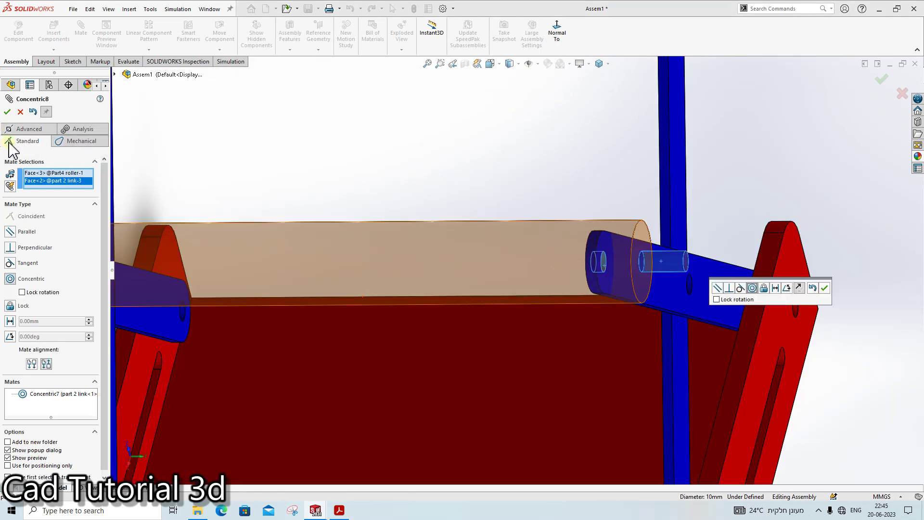
{"action": "left_click", "coordinate": [8, 112]}
Step: Mate the roller's end face coincident with the link's inner side face
{"action": "scroll", "coordinate": [331, 248], "scroll_direction": "up", "scroll_amount": 3}
{"action": "scroll", "coordinate": [320, 269], "scroll_direction": "down", "scroll_amount": 3}
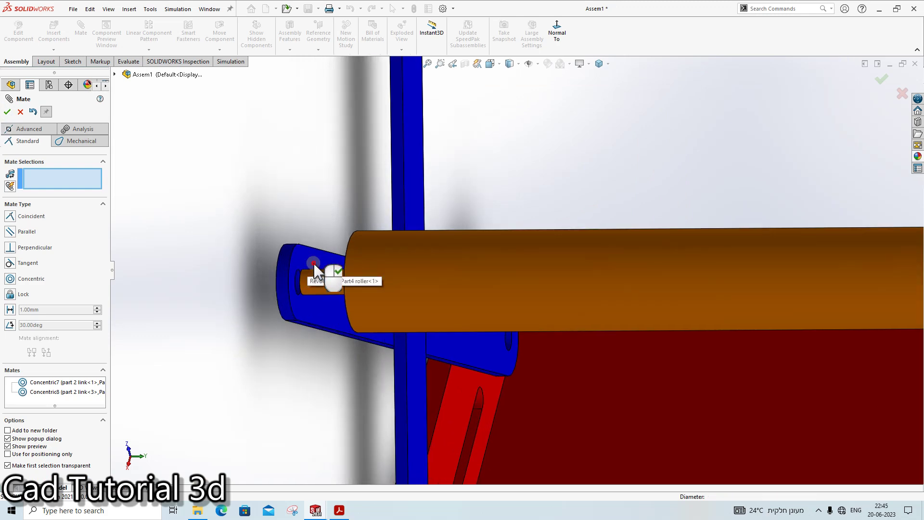
{"action": "left_click", "coordinate": [318, 269]}
{"action": "middle_click_drag", "start_coordinate": [455, 278], "coordinate": [368, 278]}
{"action": "left_click", "coordinate": [368, 278]}
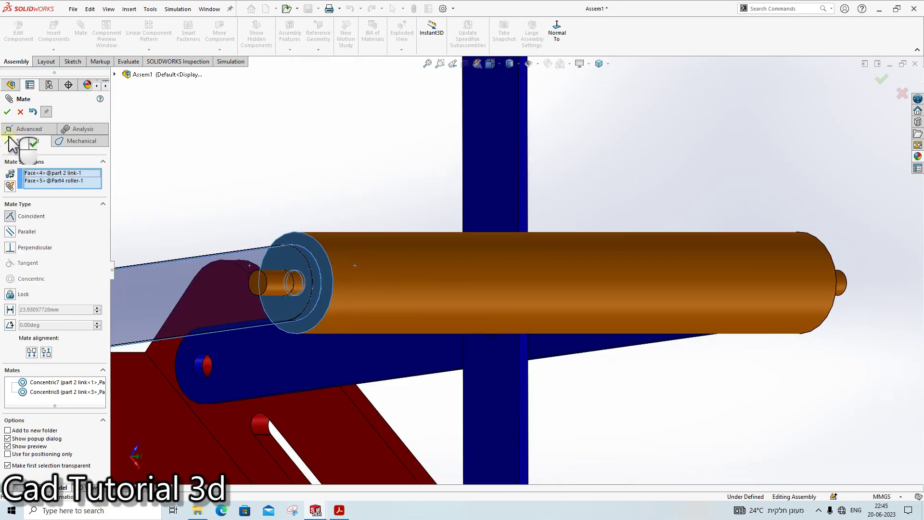
{"action": "left_click", "coordinate": [7, 112]}
{"action": "scroll", "coordinate": [625, 309], "scroll_direction": "up", "scroll_amount": 3}
{"action": "mouse_move", "coordinate": [625, 310]}
{"action": "middle_mouse_down"}
{"action": "mouse_move", "coordinate": [505, 299]}
{"action": "mouse_move", "coordinate": [541, 326]}
{"action": "mouse_move", "coordinate": [626, 293]}
{"action": "mouse_move", "coordinate": [609, 340]}
{"action": "middle_mouse_up"}
{"action": "right_click", "coordinate": [626, 293]}
{"action": "scroll", "coordinate": [626, 293], "scroll_direction": "up", "scroll_amount": 2}
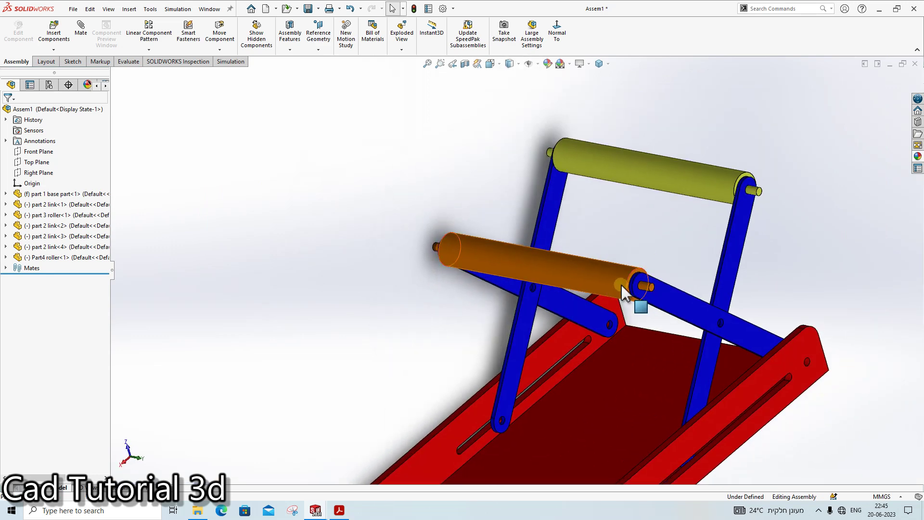
Step: Drag the orange roller and a blue link to test the scissor motion
{"action": "scroll", "coordinate": [610, 340], "scroll_direction": "down", "scroll_amount": 2}
{"action": "left_click", "coordinate": [610, 340]}
{"action": "mouse_move", "coordinate": [610, 340]}
{"action": "left_mouse_down"}
{"action": "mouse_move", "coordinate": [615, 196]}
{"action": "mouse_move", "coordinate": [568, 374]}
{"action": "mouse_move", "coordinate": [605, 205]}
{"action": "mouse_move", "coordinate": [599, 318]}
{"action": "mouse_move", "coordinate": [613, 206]}
{"action": "mouse_move", "coordinate": [584, 274]}
{"action": "mouse_move", "coordinate": [620, 212]}
{"action": "mouse_move", "coordinate": [598, 262]}
{"action": "left_mouse_up"}
{"action": "left_click", "coordinate": [846, 227]}
{"action": "scroll", "coordinate": [846, 227], "scroll_direction": "up", "scroll_amount": 3}
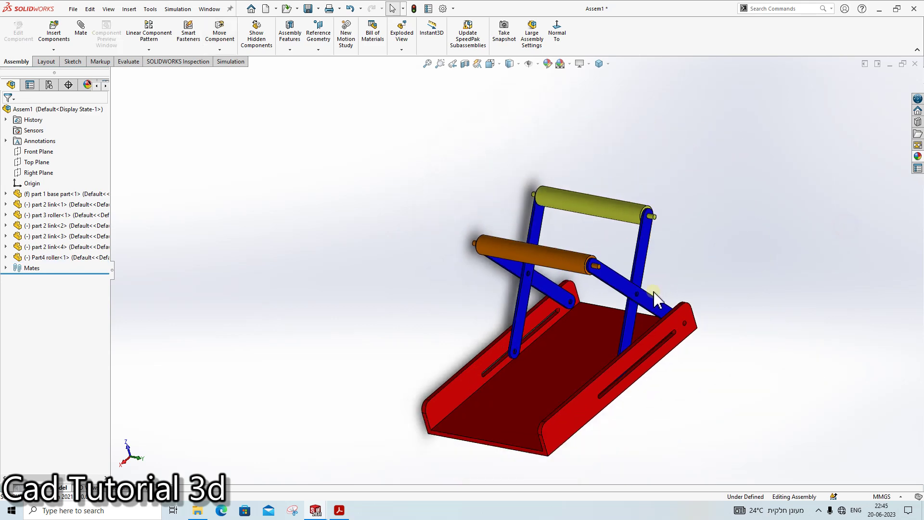
{"action": "mouse_move", "coordinate": [846, 227]}
{"action": "middle_mouse_down"}
{"action": "mouse_move", "coordinate": [698, 225]}
{"action": "mouse_move", "coordinate": [661, 283]}
{"action": "mouse_move", "coordinate": [682, 230]}
{"action": "mouse_move", "coordinate": [655, 273]}
{"action": "mouse_move", "coordinate": [451, 278]}
{"action": "mouse_move", "coordinate": [521, 283]}
{"action": "mouse_move", "coordinate": [483, 292]}
{"action": "middle_mouse_up"}
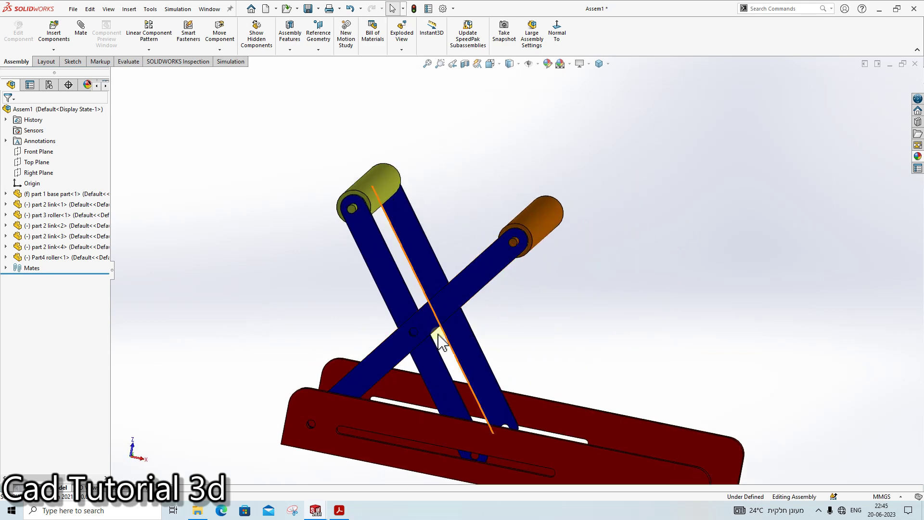
{"action": "mouse_move", "coordinate": [442, 342]}
{"action": "left_mouse_down"}
{"action": "mouse_move", "coordinate": [388, 363]}
{"action": "mouse_move", "coordinate": [407, 368]}
{"action": "mouse_move", "coordinate": [434, 310]}
{"action": "mouse_move", "coordinate": [426, 356]}
{"action": "left_mouse_up"}
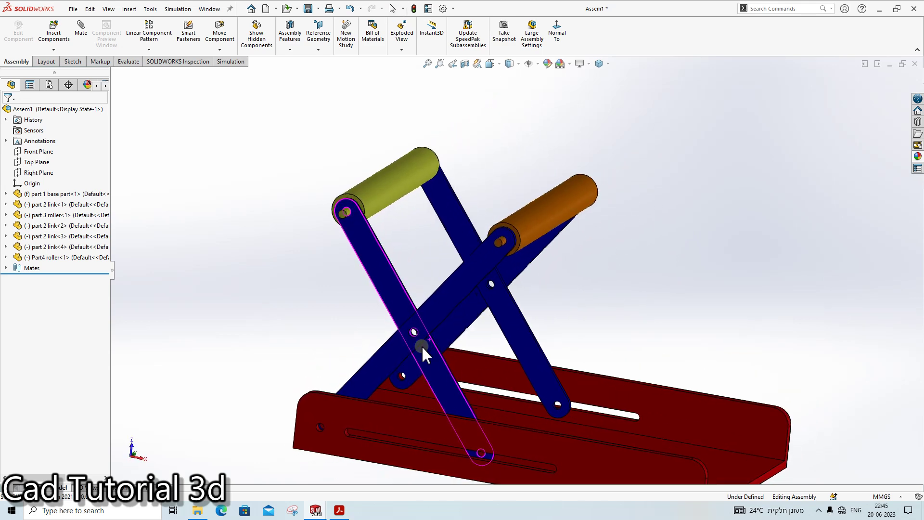
{"action": "mouse_move", "coordinate": [316, 511]}
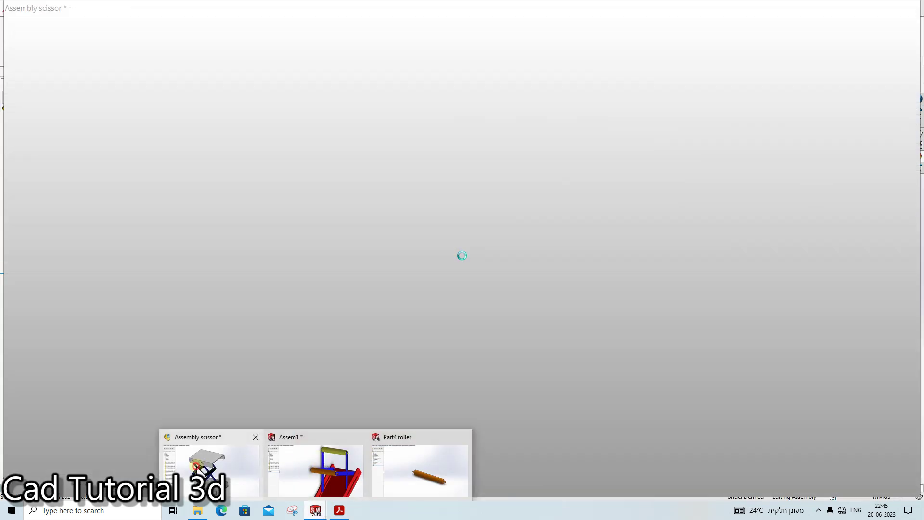
Step: Switch to the reference Assembly scissor document and orbit it for comparison
{"action": "left_click", "coordinate": [210, 465]}
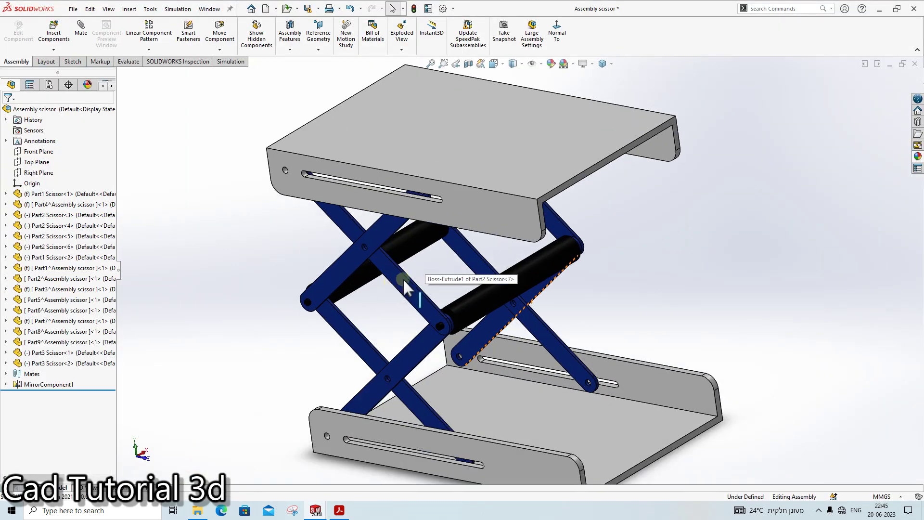
{"action": "middle_click_drag", "start_coordinate": [404, 287], "coordinate": [459, 337]}
{"action": "middle_click_drag", "start_coordinate": [491, 310], "coordinate": [302, 233]}
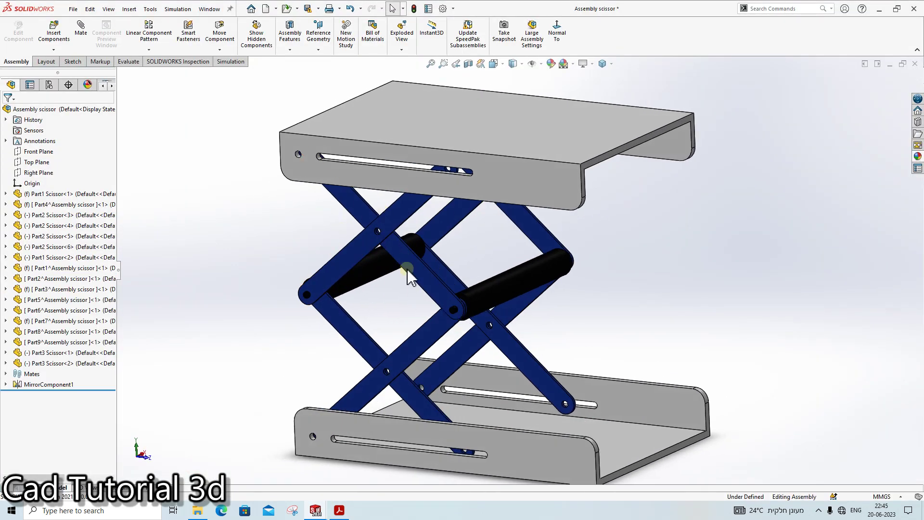
Step: Back in Assem1, add a blue link copy and mate it coincident to the existing link
{"action": "key", "text": "ctrl+Tab"}
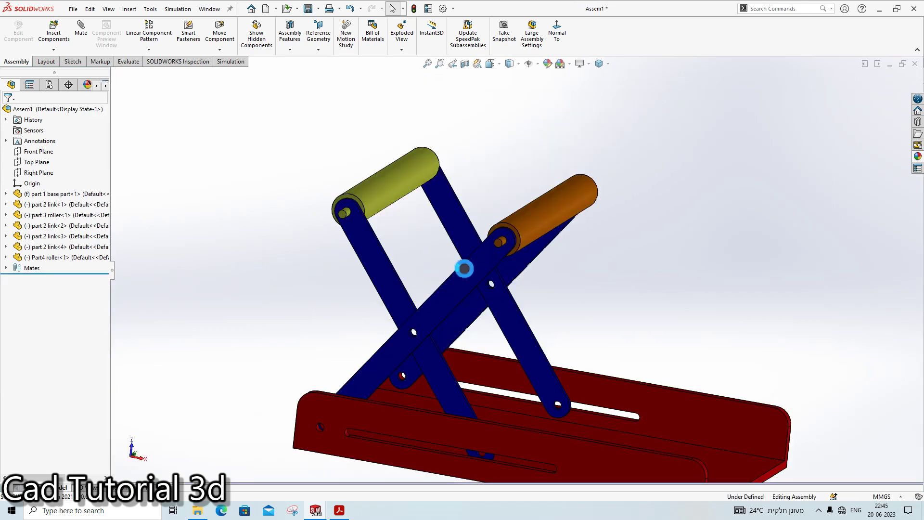
{"action": "mouse_move", "coordinate": [431, 308]}
{"action": "left_mouse_down"}
{"action": "mouse_move", "coordinate": [313, 251]}
{"action": "mouse_move", "coordinate": [330, 355]}
{"action": "left_mouse_up"}
{"action": "scroll", "coordinate": [336, 355], "scroll_direction": "down", "scroll_amount": 3}
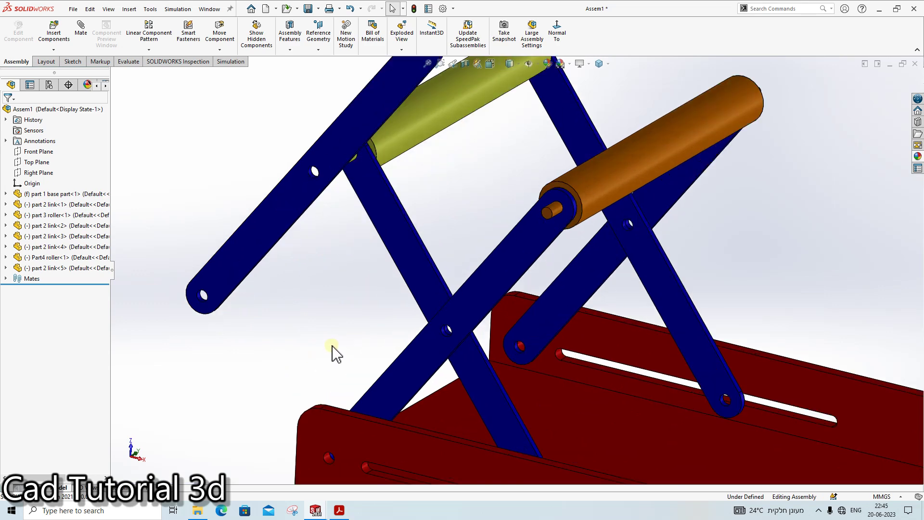
{"action": "left_click", "coordinate": [412, 377]}
{"action": "left_click", "coordinate": [283, 205]}
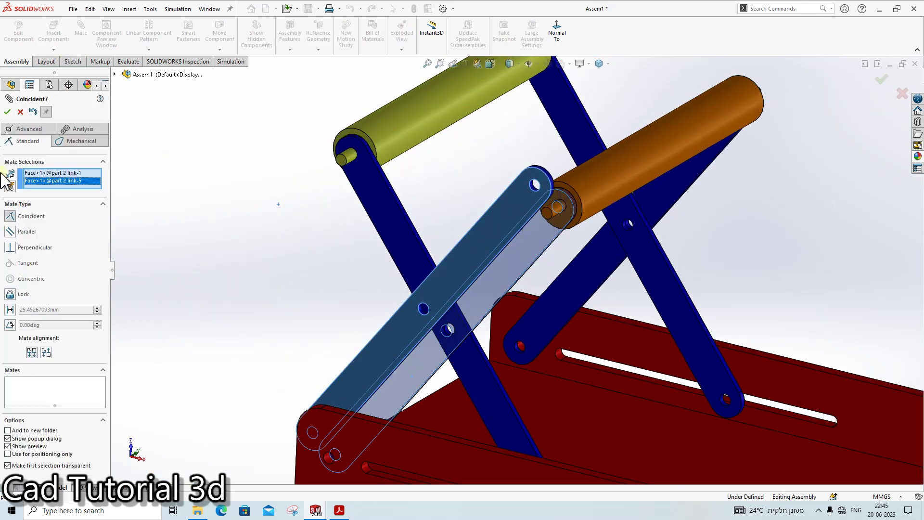
{"action": "left_click", "coordinate": [8, 112]}
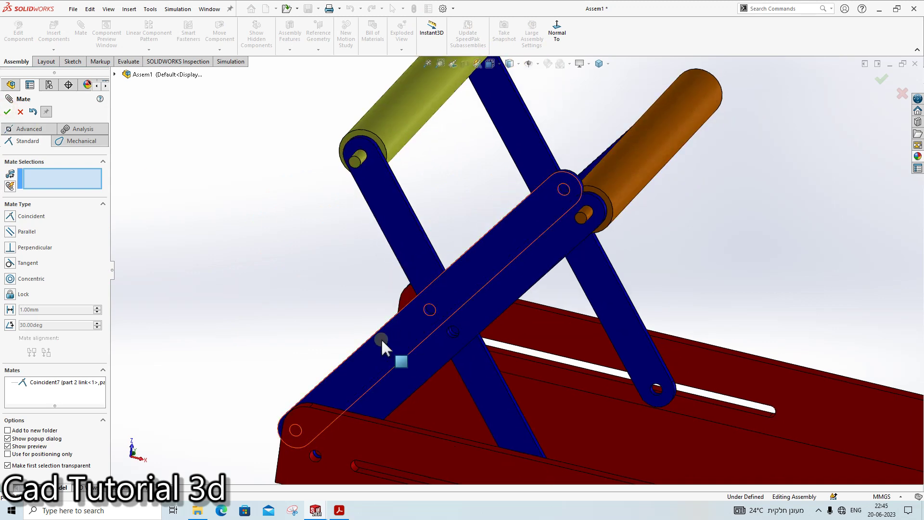
Step: Pin the new link's hole concentric onto the yellow roller's shaft
{"action": "left_click_drag", "start_coordinate": [390, 339], "coordinate": [361, 212]}
{"action": "scroll", "coordinate": [373, 267], "scroll_direction": "down", "scroll_amount": 5}
{"action": "left_click", "coordinate": [373, 268]}
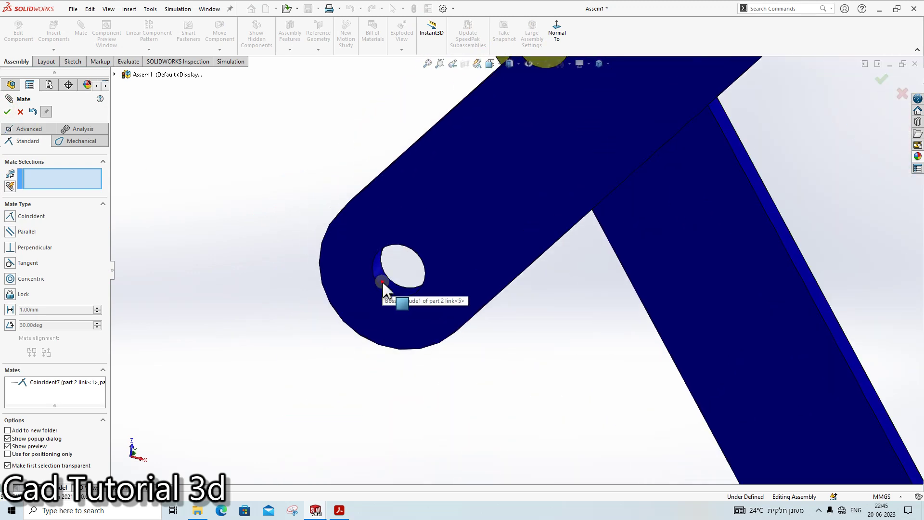
{"action": "scroll", "coordinate": [530, 159], "scroll_direction": "up", "scroll_amount": 3}
{"action": "scroll", "coordinate": [547, 161], "scroll_direction": "down", "scroll_amount": 2}
{"action": "left_click", "coordinate": [547, 154]}
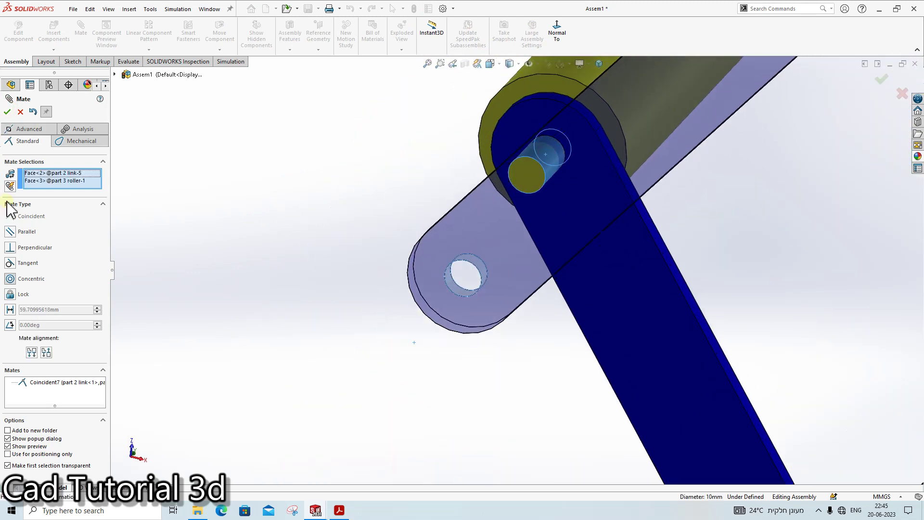
{"action": "left_click", "coordinate": [7, 112]}
Step: Swing the blue links about their new pin to test the scissor movement
{"action": "scroll", "coordinate": [549, 234], "scroll_direction": "up", "scroll_amount": 3}
{"action": "scroll", "coordinate": [557, 231], "scroll_direction": "down", "scroll_amount": 2}
{"action": "left_click_drag", "start_coordinate": [556, 231], "coordinate": [632, 229]}
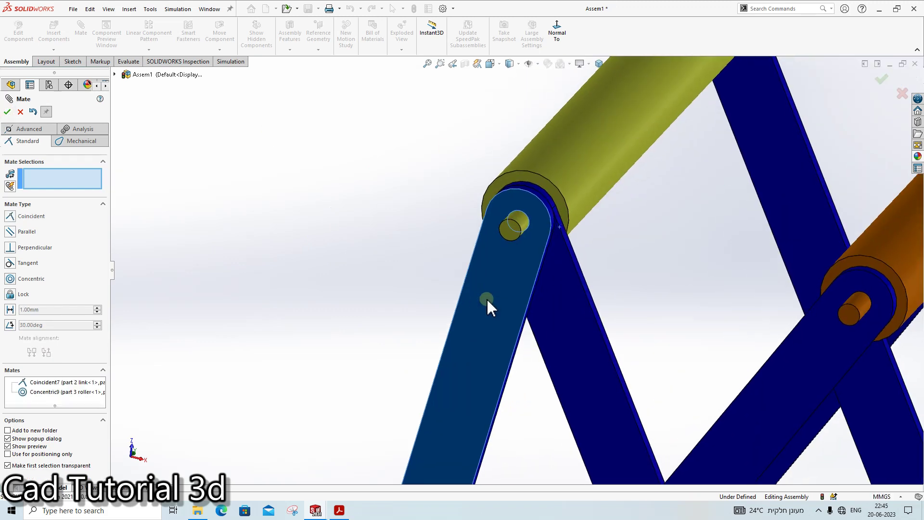
{"action": "scroll", "coordinate": [674, 255], "scroll_direction": "up", "scroll_amount": 2}
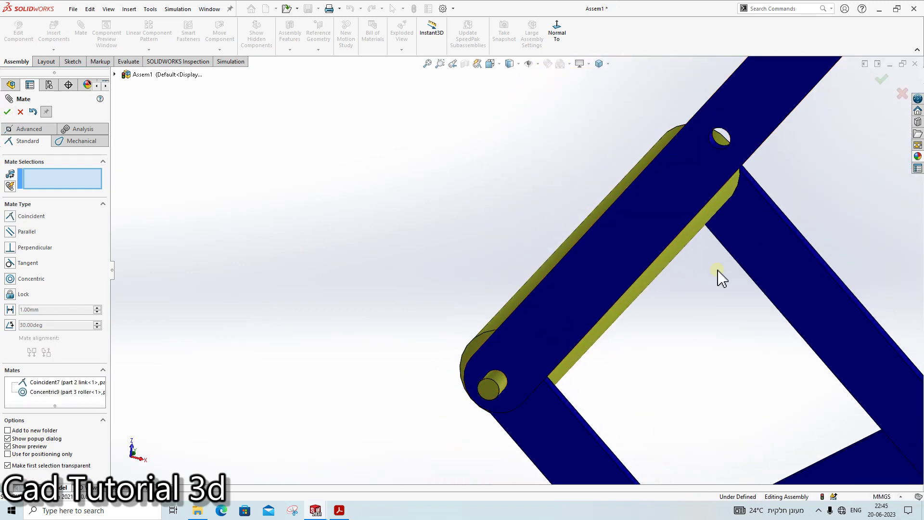
{"action": "scroll", "coordinate": [667, 314], "scroll_direction": "up", "scroll_amount": 3}
{"action": "key", "text": "Escape"}
{"action": "mouse_move", "coordinate": [540, 369]}
{"action": "left_mouse_down"}
{"action": "mouse_move", "coordinate": [465, 369]}
{"action": "mouse_move", "coordinate": [378, 201]}
{"action": "mouse_move", "coordinate": [433, 269]}
{"action": "mouse_move", "coordinate": [395, 278]}
{"action": "mouse_move", "coordinate": [460, 321]}
{"action": "left_mouse_up"}
Step: Place another copy of the blue link and select the crossing link's face
{"action": "left_click_drag", "start_coordinate": [470, 354], "coordinate": [317, 308], "text": "ctrl"}
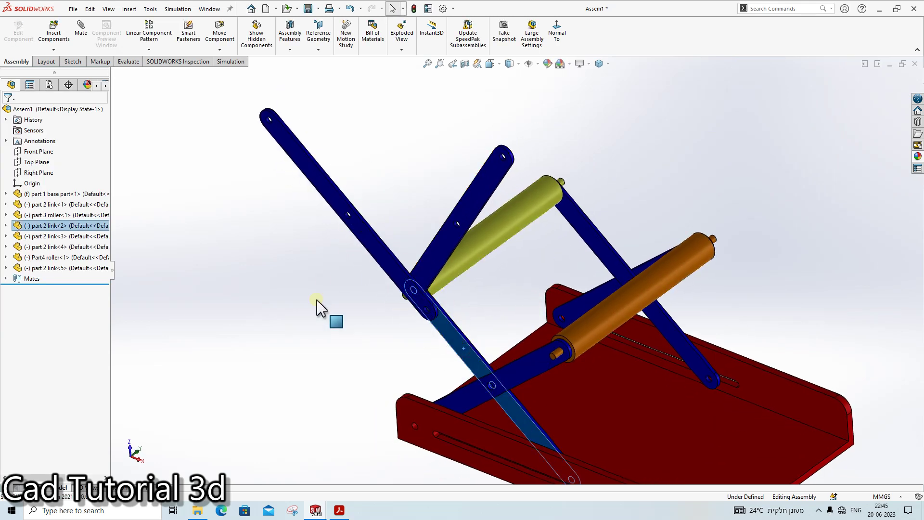
{"action": "mouse_move", "coordinate": [461, 253]}
{"action": "middle_mouse_down"}
{"action": "mouse_move", "coordinate": [368, 291]}
{"action": "mouse_move", "coordinate": [390, 324]}
{"action": "mouse_move", "coordinate": [518, 243]}
{"action": "mouse_move", "coordinate": [566, 252]}
{"action": "middle_mouse_up"}
{"action": "mouse_move", "coordinate": [567, 233]}
{"action": "middle_mouse_down"}
{"action": "mouse_move", "coordinate": [563, 248]}
{"action": "mouse_move", "coordinate": [571, 229]}
{"action": "mouse_move", "coordinate": [471, 265]}
{"action": "middle_mouse_up"}
{"action": "scroll", "coordinate": [498, 250], "scroll_direction": "down", "scroll_amount": 2}
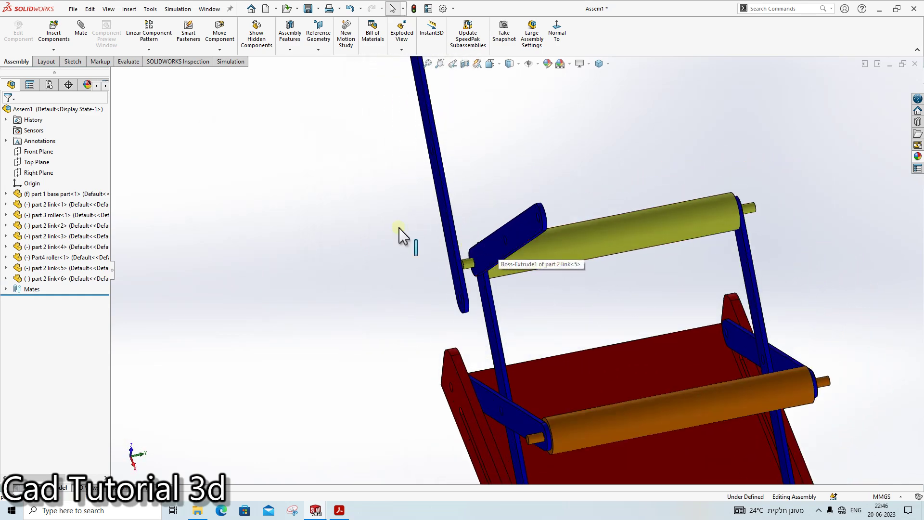
{"action": "left_click", "coordinate": [491, 250]}
{"action": "mouse_move", "coordinate": [491, 249]}
{"action": "middle_mouse_down"}
{"action": "mouse_move", "coordinate": [423, 313]}
{"action": "mouse_move", "coordinate": [419, 331]}
{"action": "mouse_move", "coordinate": [410, 305]}
{"action": "mouse_move", "coordinate": [406, 326]}
{"action": "mouse_move", "coordinate": [462, 231]}
{"action": "middle_mouse_up"}
Step: Mate the new link's flat face coincident with the crossing link
{"action": "key", "text": "Escape"}
{"action": "mouse_move", "coordinate": [464, 230]}
{"action": "left_mouse_down"}
{"action": "mouse_move", "coordinate": [443, 423]}
{"action": "mouse_move", "coordinate": [452, 460]}
{"action": "left_mouse_up"}
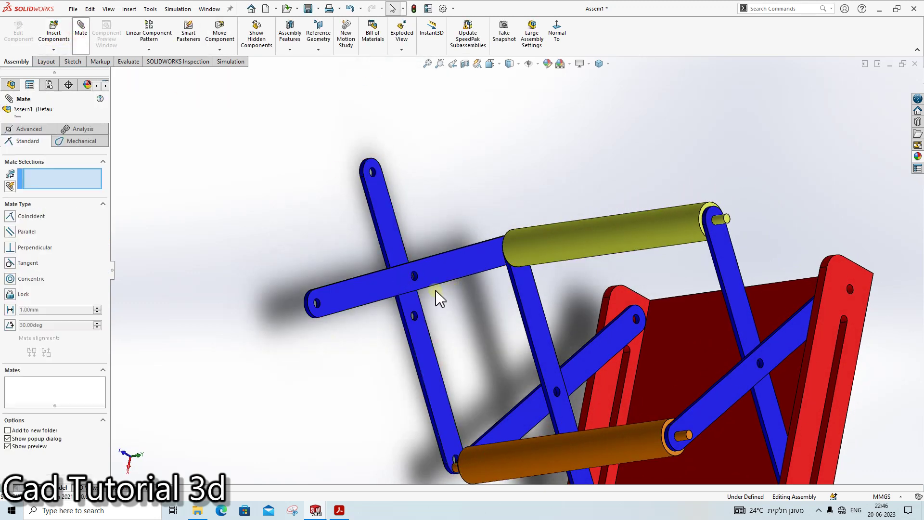
{"action": "left_click", "coordinate": [430, 288]}
{"action": "middle_click_drag", "start_coordinate": [430, 287], "coordinate": [432, 335]}
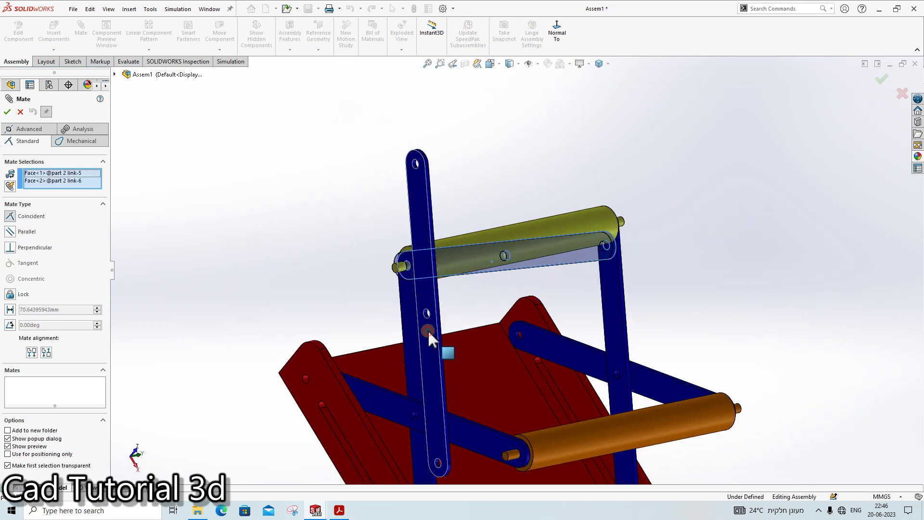
{"action": "key", "text": "Return"}
Step: Add a second coincident mate between the new link's hole edge and the crossing link
{"action": "mouse_move", "coordinate": [491, 313]}
{"action": "middle_mouse_down"}
{"action": "mouse_move", "coordinate": [281, 347]}
{"action": "mouse_move", "coordinate": [303, 295]}
{"action": "middle_mouse_up"}
{"action": "scroll", "coordinate": [404, 270], "scroll_direction": "down", "scroll_amount": 5}
{"action": "left_click", "coordinate": [413, 246]}
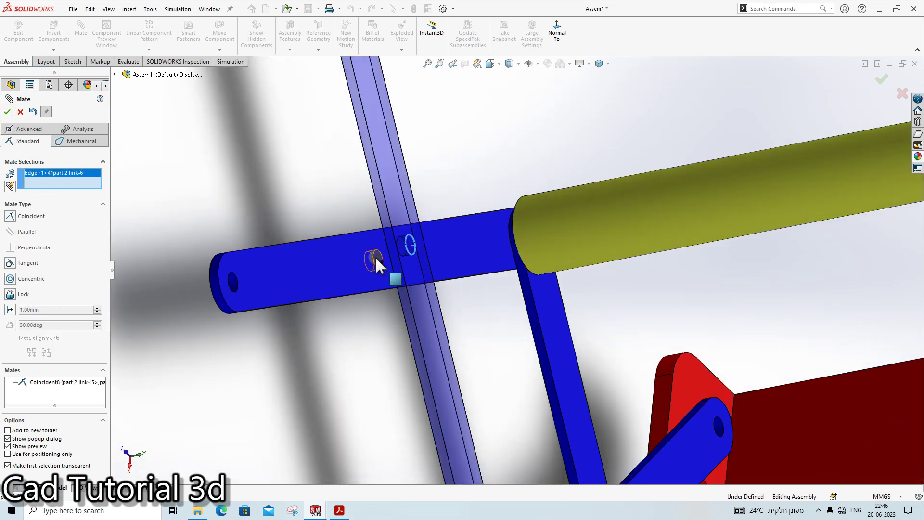
{"action": "left_click", "coordinate": [378, 259]}
{"action": "left_click", "coordinate": [7, 112]}
{"action": "scroll", "coordinate": [506, 380], "scroll_direction": "up", "scroll_amount": 5}
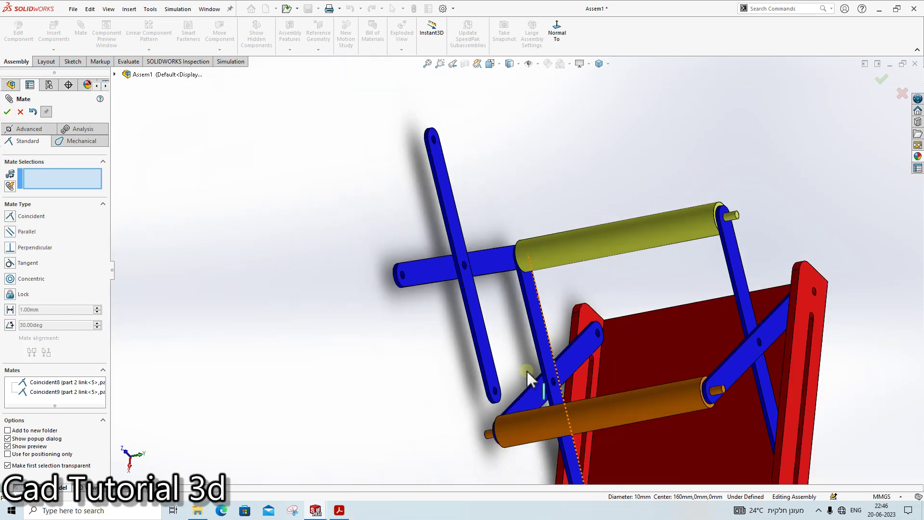
{"action": "scroll", "coordinate": [506, 381], "scroll_direction": "down", "scroll_amount": 6}
{"action": "scroll", "coordinate": [506, 381], "scroll_direction": "down", "scroll_amount": 3}
{"action": "left_click", "coordinate": [507, 340]}
{"action": "scroll", "coordinate": [490, 439], "scroll_direction": "down", "scroll_amount": 2}
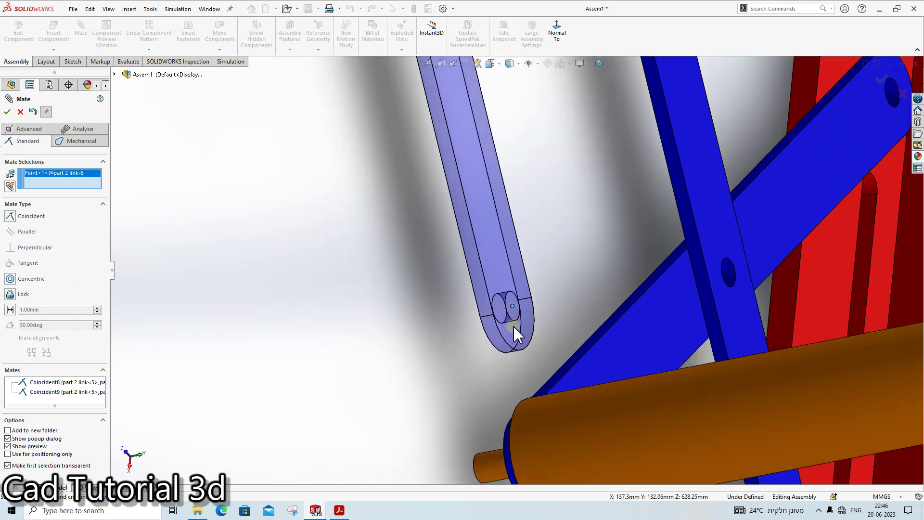
{"action": "key", "text": "Escape"}
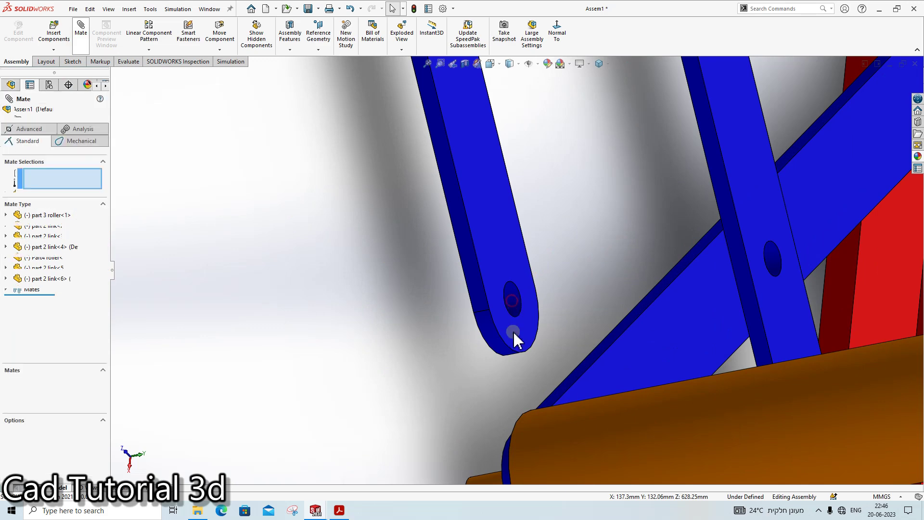
Step: Make link 6's lower hole concentric with the orange Part4 roller's shaft
{"action": "left_click", "coordinate": [513, 334]}
{"action": "scroll", "coordinate": [513, 335], "scroll_direction": "up", "scroll_amount": 3}
{"action": "left_click", "coordinate": [502, 391]}
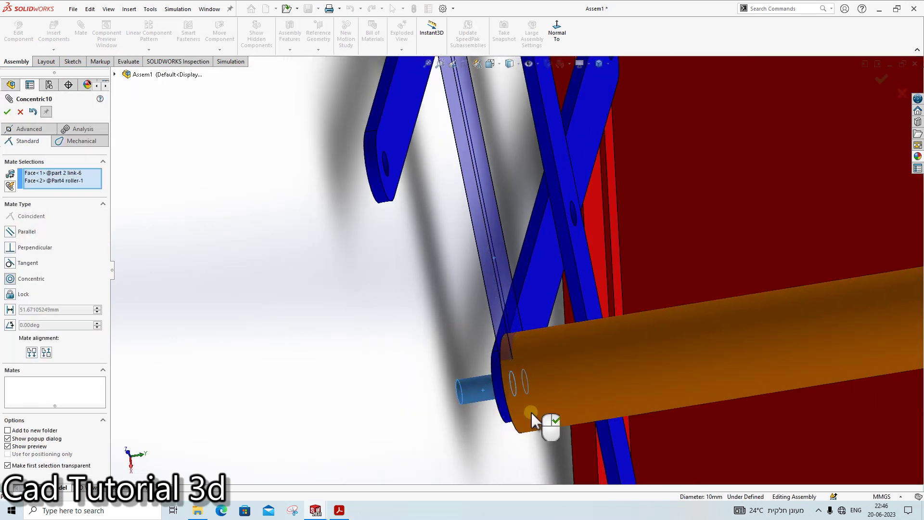
{"action": "scroll", "coordinate": [540, 371], "scroll_direction": "down", "scroll_amount": 3}
{"action": "mouse_move", "coordinate": [550, 323]}
{"action": "middle_mouse_down"}
{"action": "mouse_move", "coordinate": [571, 321]}
{"action": "mouse_move", "coordinate": [541, 377]}
{"action": "middle_mouse_up"}
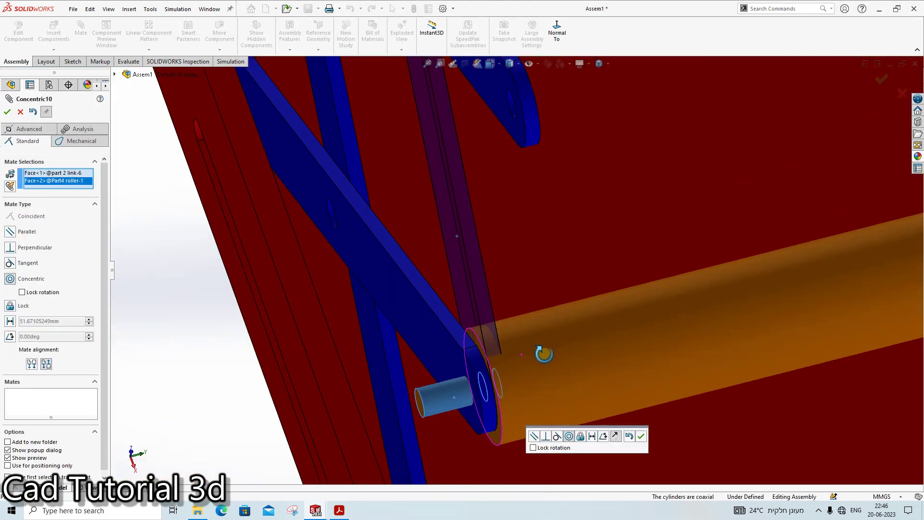
{"action": "scroll", "coordinate": [541, 377], "scroll_direction": "up", "scroll_amount": 3}
{"action": "scroll", "coordinate": [488, 192], "scroll_direction": "up", "scroll_amount": 3}
{"action": "scroll", "coordinate": [489, 192], "scroll_direction": "down", "scroll_amount": 3}
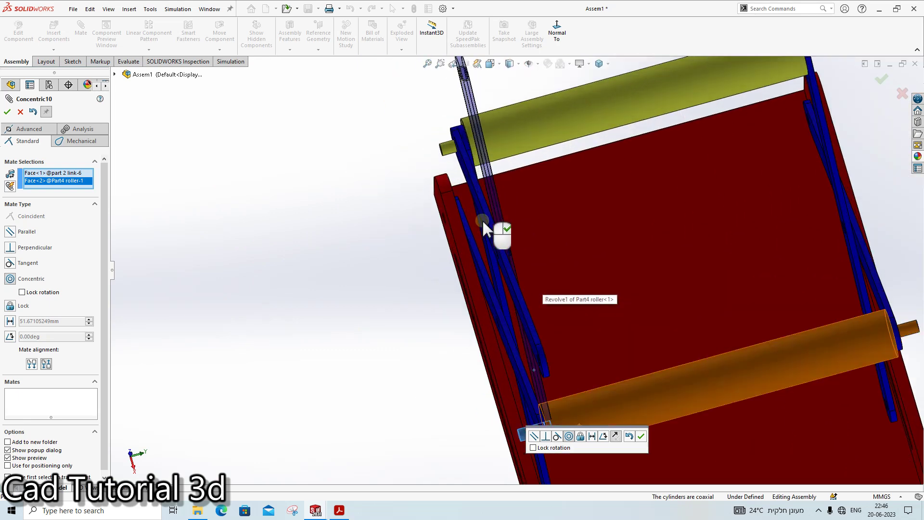
{"action": "scroll", "coordinate": [485, 227], "scroll_direction": "down", "scroll_amount": 3}
{"action": "scroll", "coordinate": [498, 281], "scroll_direction": "down", "scroll_amount": 2}
{"action": "scroll", "coordinate": [525, 383], "scroll_direction": "up", "scroll_amount": 2}
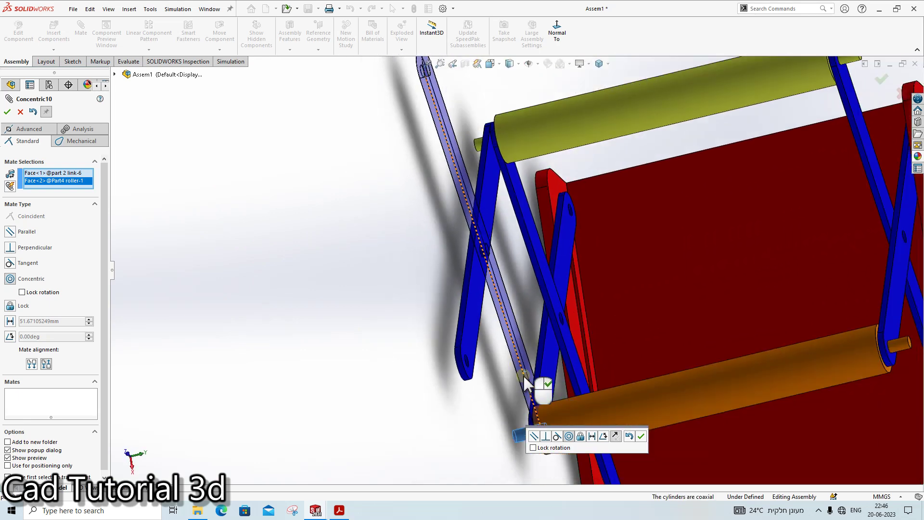
{"action": "scroll", "coordinate": [579, 405], "scroll_direction": "down", "scroll_amount": 2}
{"action": "scroll", "coordinate": [597, 388], "scroll_direction": "down", "scroll_amount": 2}
{"action": "scroll", "coordinate": [541, 382], "scroll_direction": "up", "scroll_amount": 2}
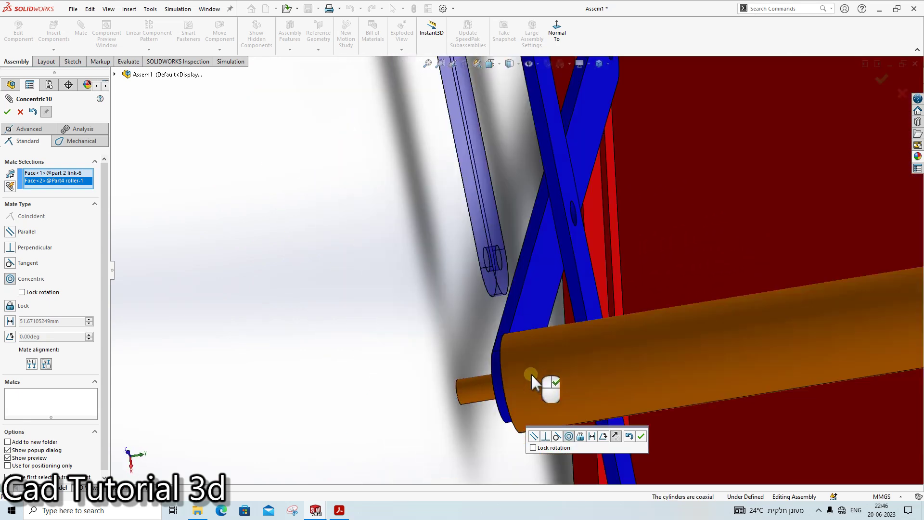
{"action": "right_click", "coordinate": [552, 213]}
{"action": "scroll", "coordinate": [523, 208], "scroll_direction": "up", "scroll_amount": 2}
{"action": "scroll", "coordinate": [501, 198], "scroll_direction": "up", "scroll_amount": 2}
{"action": "scroll", "coordinate": [484, 189], "scroll_direction": "down", "scroll_amount": 1}
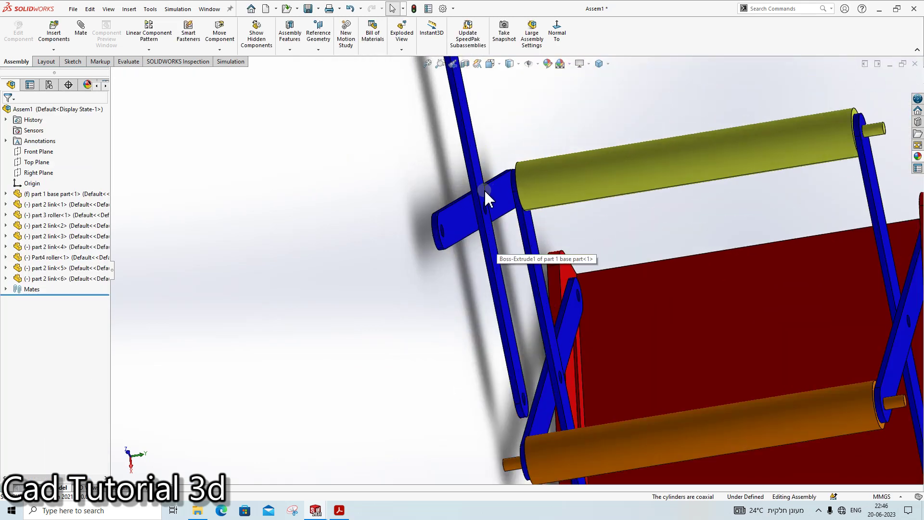
Step: Delete Coincident8 and re-mate link 6's face coincident with link 5
{"action": "left_click", "coordinate": [32, 106]}
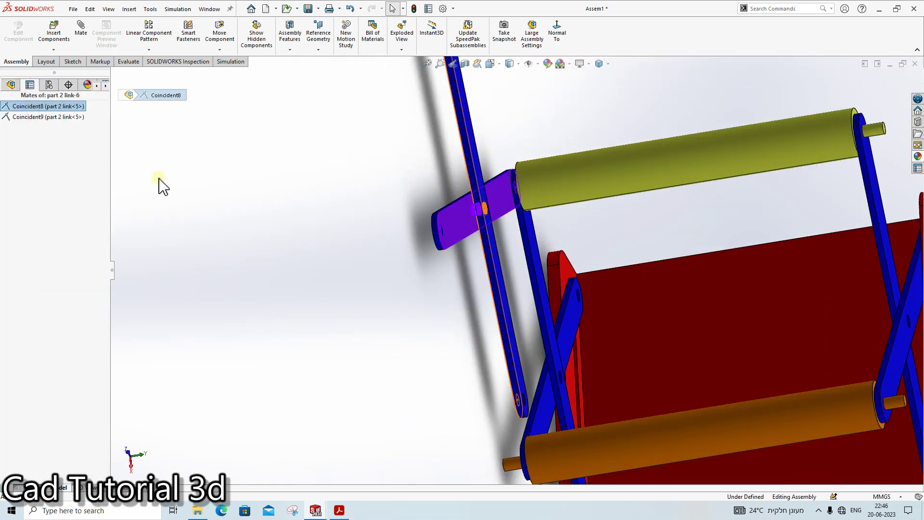
{"action": "key", "text": "Delete"}
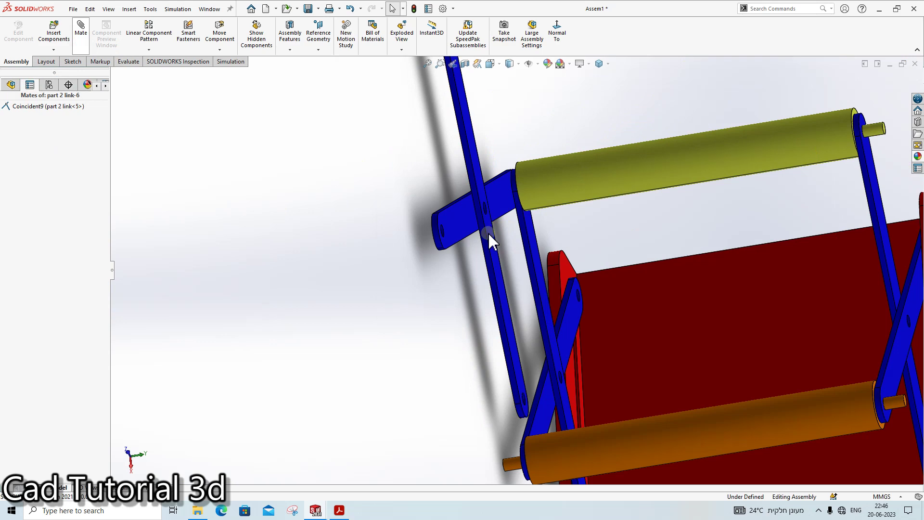
{"action": "left_click", "coordinate": [492, 241]}
{"action": "middle_click_drag", "start_coordinate": [491, 240], "coordinate": [389, 234]}
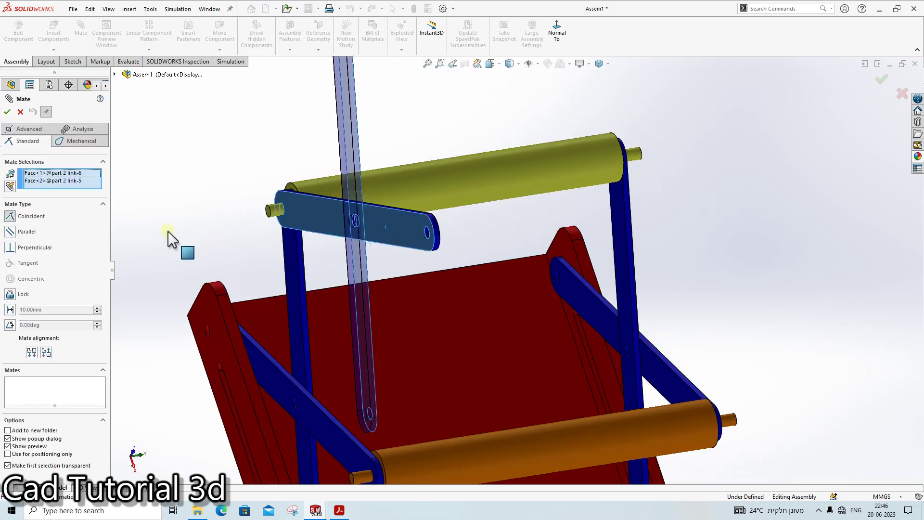
{"action": "left_click", "coordinate": [7, 112]}
Step: Pin link 6's lower hole concentric onto the orange Part4 roller's shaft
{"action": "middle_click_drag", "start_coordinate": [471, 355], "coordinate": [438, 392]}
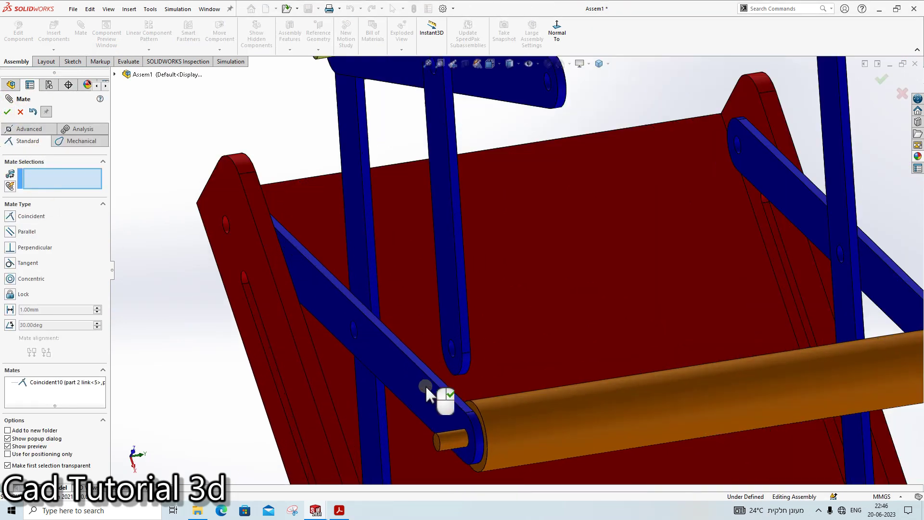
{"action": "scroll", "coordinate": [467, 337], "scroll_direction": "down", "scroll_amount": 5}
{"action": "left_click", "coordinate": [491, 301]}
{"action": "middle_click_drag", "start_coordinate": [491, 301], "coordinate": [514, 412]}
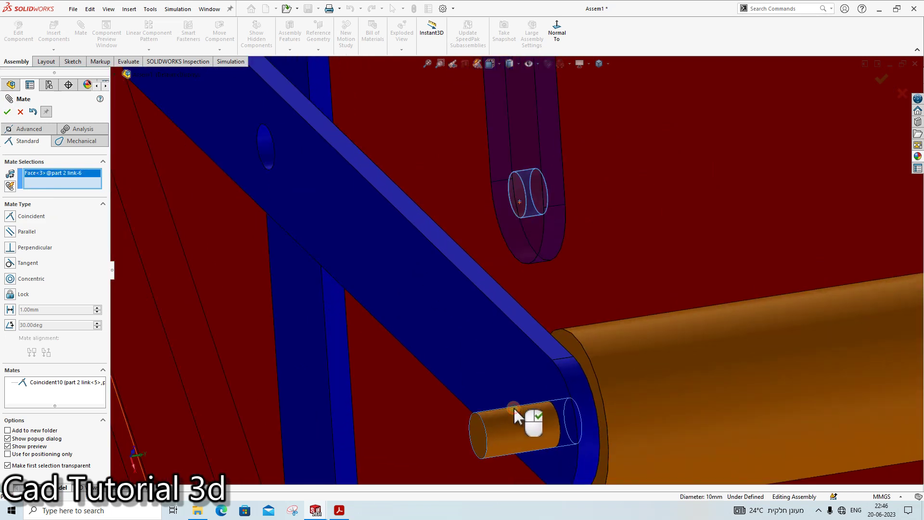
{"action": "left_click", "coordinate": [636, 438]}
{"action": "scroll", "coordinate": [574, 321], "scroll_direction": "up", "scroll_amount": 5}
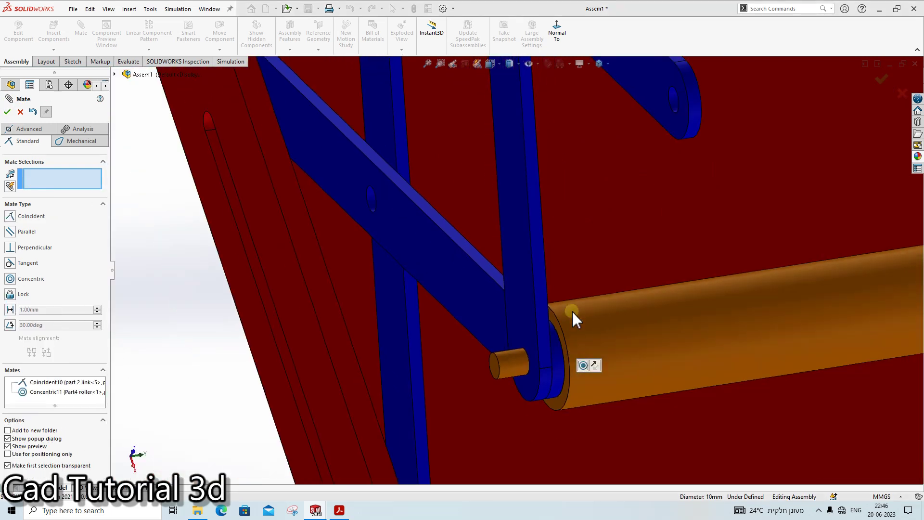
{"action": "scroll", "coordinate": [553, 296], "scroll_direction": "up", "scroll_amount": 3}
{"action": "mouse_move", "coordinate": [553, 295]}
{"action": "middle_mouse_down"}
{"action": "mouse_move", "coordinate": [490, 246]}
{"action": "mouse_move", "coordinate": [520, 161]}
{"action": "mouse_move", "coordinate": [553, 192]}
{"action": "mouse_move", "coordinate": [578, 198]}
{"action": "mouse_move", "coordinate": [578, 233]}
{"action": "mouse_move", "coordinate": [573, 190]}
{"action": "mouse_move", "coordinate": [598, 196]}
{"action": "mouse_move", "coordinate": [500, 181]}
{"action": "mouse_move", "coordinate": [481, 237]}
{"action": "mouse_move", "coordinate": [544, 294]}
{"action": "mouse_move", "coordinate": [564, 284]}
{"action": "mouse_move", "coordinate": [588, 310]}
{"action": "middle_mouse_up"}
{"action": "right_click", "coordinate": [545, 293]}
{"action": "scroll", "coordinate": [549, 289], "scroll_direction": "down", "scroll_amount": 2}
{"action": "scroll", "coordinate": [561, 285], "scroll_direction": "down", "scroll_amount": 4}
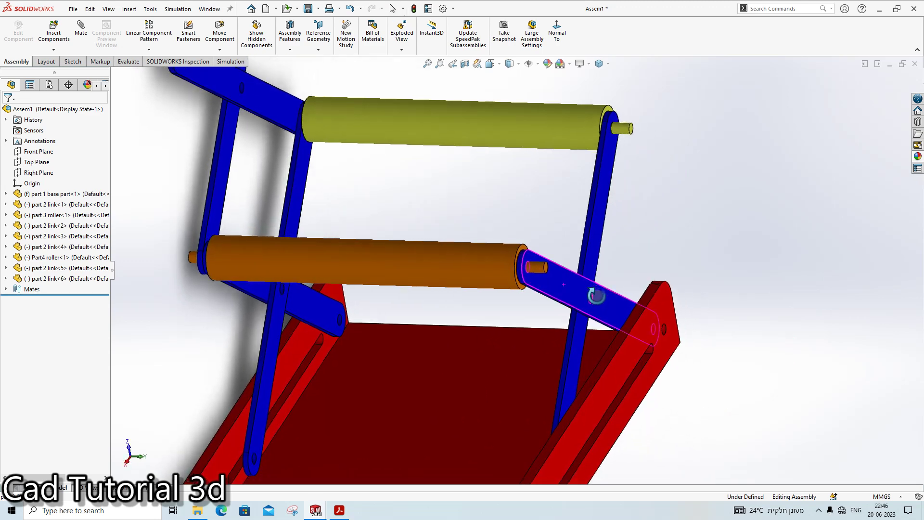
Step: Insert a seventh blue link copy and move it toward the top roller's shaft
{"action": "left_click_drag", "start_coordinate": [619, 172], "coordinate": [706, 239]}
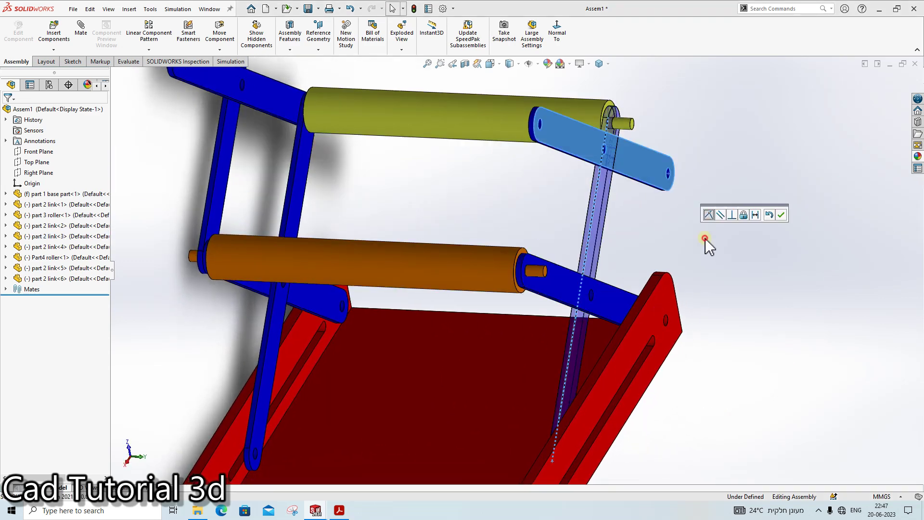
{"action": "left_click", "coordinate": [568, 202]}
{"action": "middle_click_drag", "start_coordinate": [610, 196], "coordinate": [571, 193]}
{"action": "left_click_drag", "start_coordinate": [631, 168], "coordinate": [803, 277]}
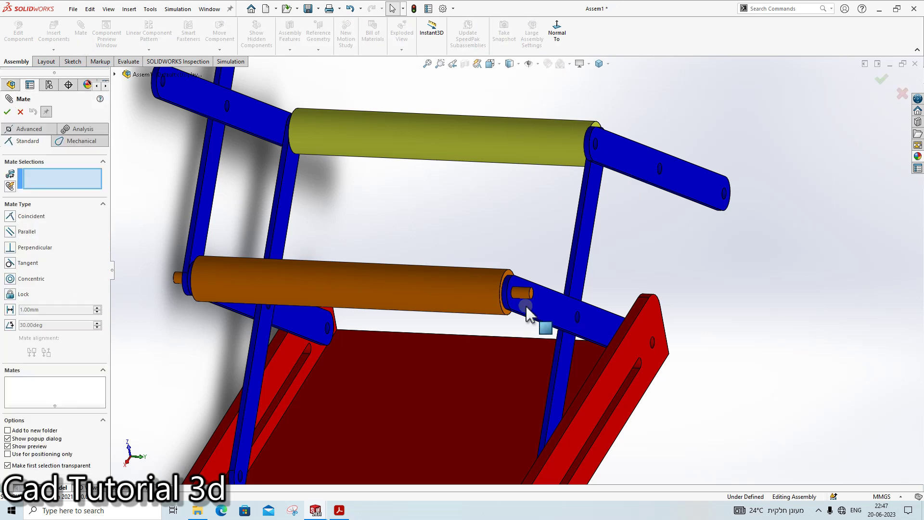
{"action": "middle_click_drag", "start_coordinate": [532, 316], "coordinate": [554, 354]}
{"action": "scroll", "coordinate": [556, 332], "scroll_direction": "up", "scroll_amount": 3}
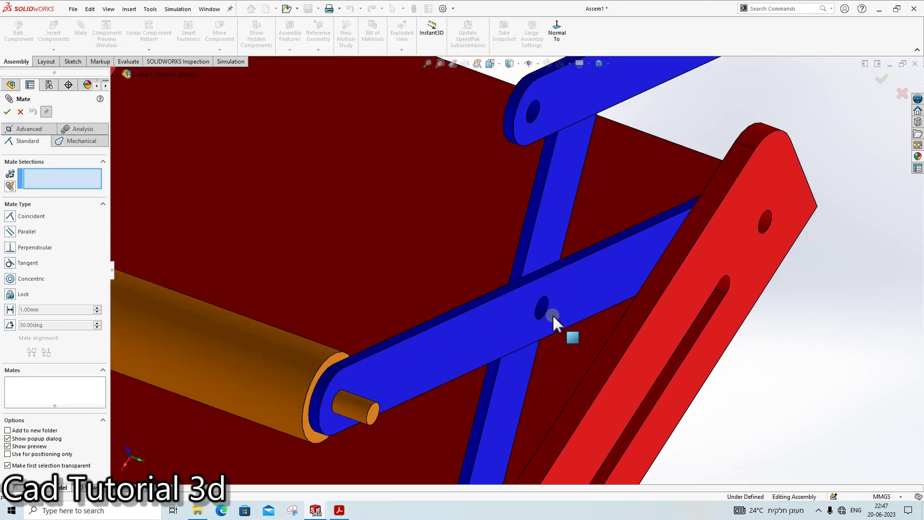
{"action": "scroll", "coordinate": [548, 284], "scroll_direction": "up", "scroll_amount": 3}
{"action": "scroll", "coordinate": [704, 134], "scroll_direction": "down", "scroll_amount": 2}
{"action": "scroll", "coordinate": [704, 134], "scroll_direction": "up", "scroll_amount": 3}
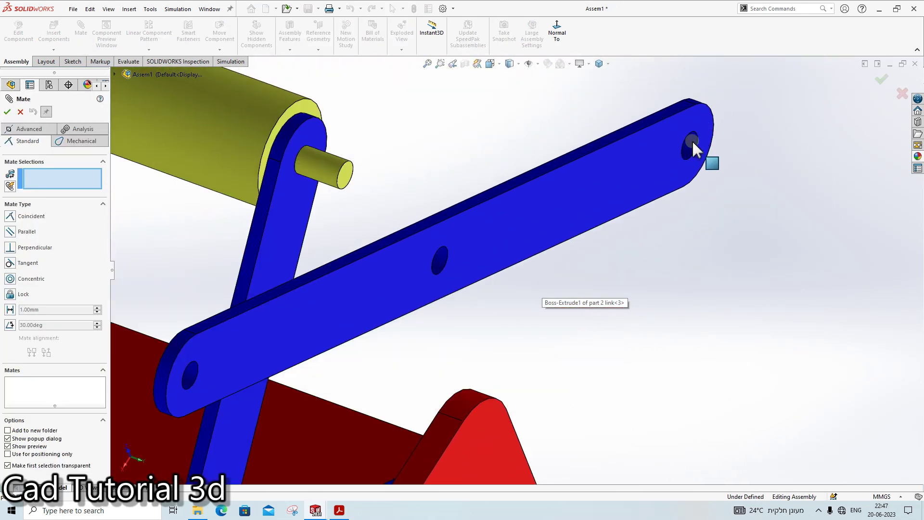
Step: Mate the newest link's hole concentric onto the yellow roller shaft
{"action": "left_click", "coordinate": [693, 146]}
{"action": "scroll", "coordinate": [406, 192], "scroll_direction": "down", "scroll_amount": 1}
{"action": "left_click", "coordinate": [353, 188]}
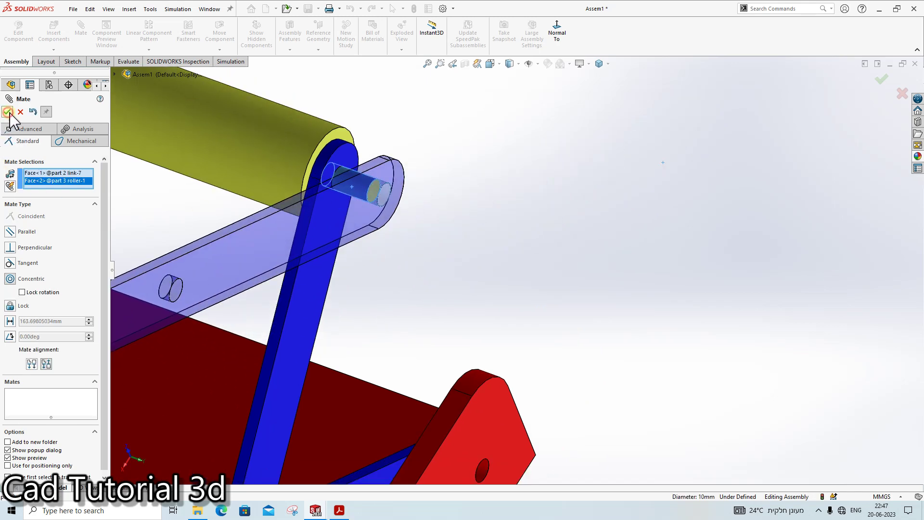
{"action": "middle_click_drag", "start_coordinate": [354, 190], "coordinate": [340, 238]}
{"action": "scroll", "coordinate": [392, 310], "scroll_direction": "down", "scroll_amount": 2}
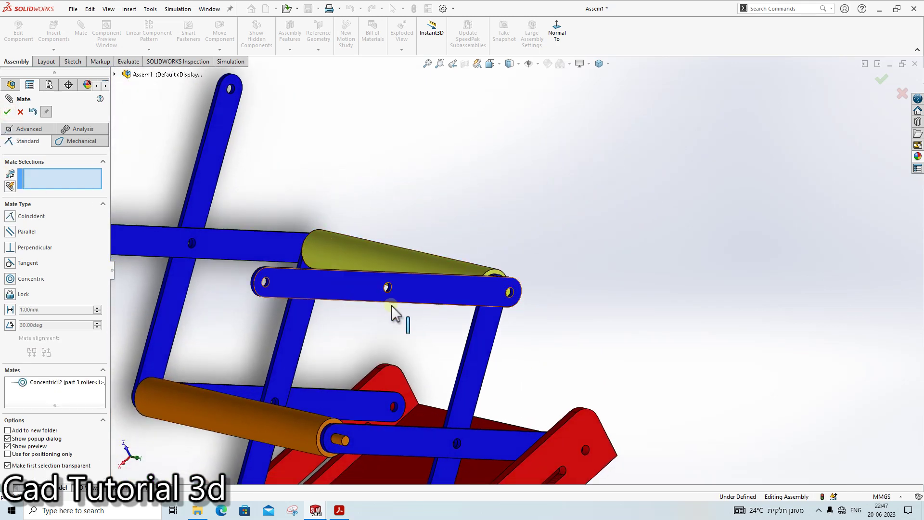
{"action": "scroll", "coordinate": [506, 336], "scroll_direction": "down", "scroll_amount": 2}
{"action": "scroll", "coordinate": [503, 397], "scroll_direction": "down", "scroll_amount": 2}
Step: Add a coincident mate between link 4 and the roller's end face
{"action": "mouse_move", "coordinate": [502, 397]}
{"action": "middle_mouse_down"}
{"action": "mouse_move", "coordinate": [496, 361]}
{"action": "mouse_move", "coordinate": [370, 189]}
{"action": "middle_mouse_up"}
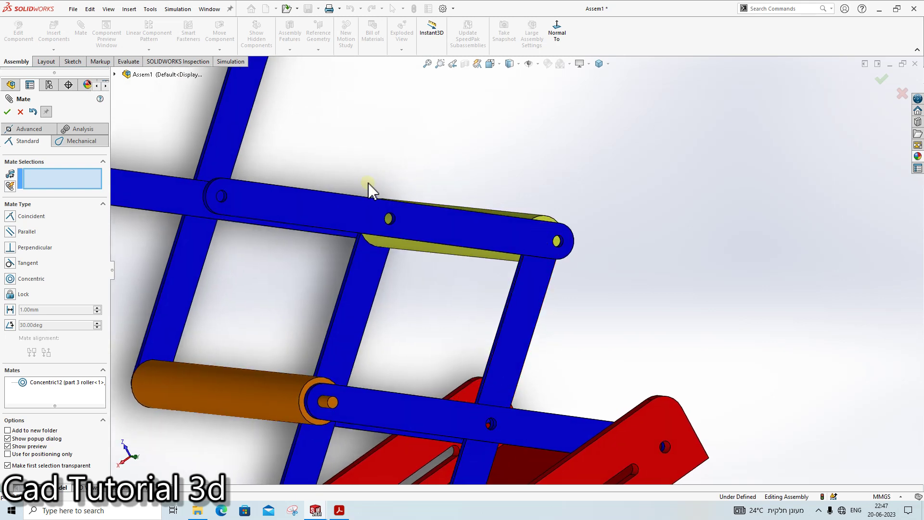
{"action": "mouse_move", "coordinate": [362, 246]}
{"action": "middle_mouse_down"}
{"action": "mouse_move", "coordinate": [367, 269]}
{"action": "mouse_move", "coordinate": [363, 209]}
{"action": "middle_mouse_up"}
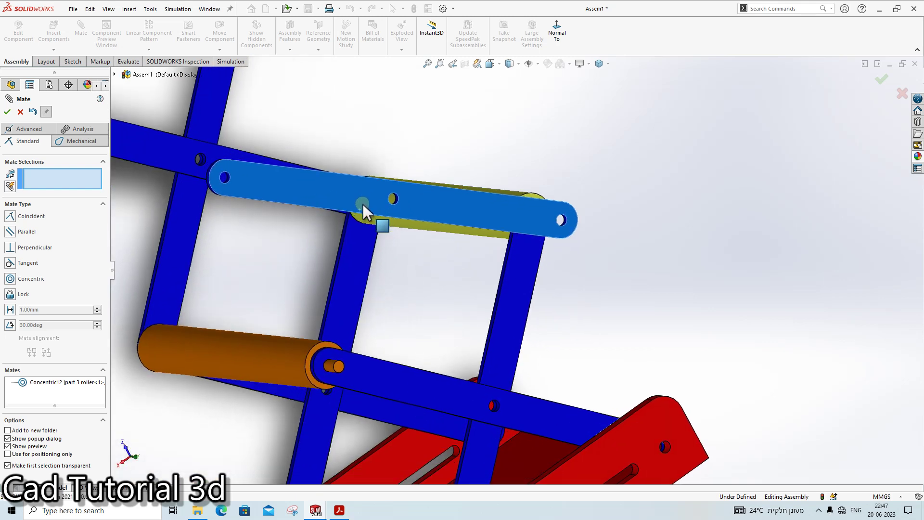
{"action": "scroll", "coordinate": [529, 222], "scroll_direction": "down", "scroll_amount": 2}
{"action": "scroll", "coordinate": [506, 335], "scroll_direction": "up", "scroll_amount": 2}
{"action": "mouse_move", "coordinate": [504, 337]}
{"action": "middle_mouse_down"}
{"action": "mouse_move", "coordinate": [579, 346]}
{"action": "mouse_move", "coordinate": [603, 332]}
{"action": "middle_mouse_up"}
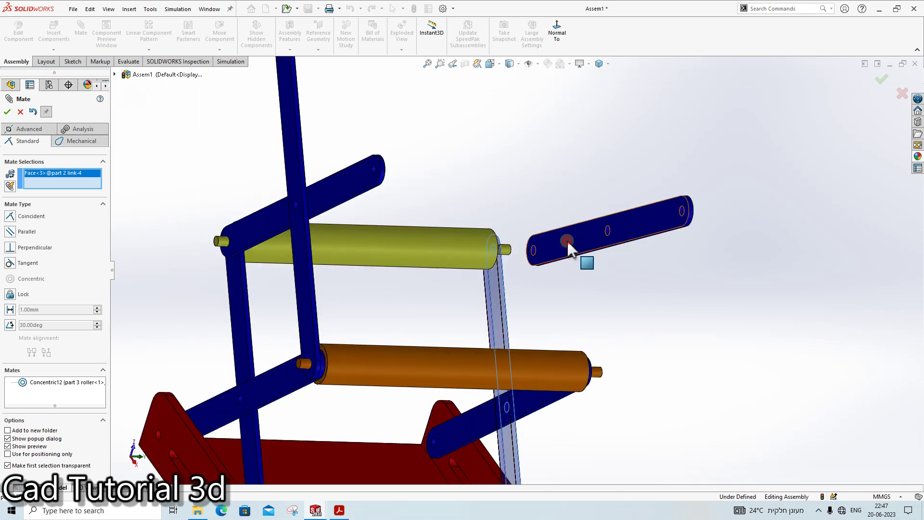
{"action": "key", "text": "Return"}
{"action": "middle_click_drag", "start_coordinate": [520, 273], "coordinate": [520, 276]}
{"action": "scroll", "coordinate": [489, 270], "scroll_direction": "down", "scroll_amount": 3}
{"action": "key", "text": "Escape"}
Step: Place an eighth copy of the blue link in the assembly
{"action": "scroll", "coordinate": [520, 293], "scroll_direction": "up", "scroll_amount": 3}
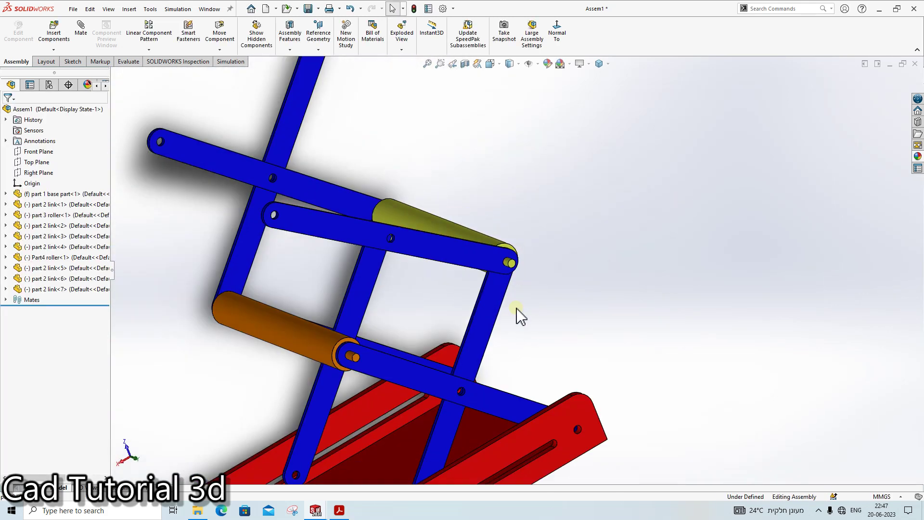
{"action": "middle_click_drag", "start_coordinate": [520, 313], "coordinate": [512, 336]}
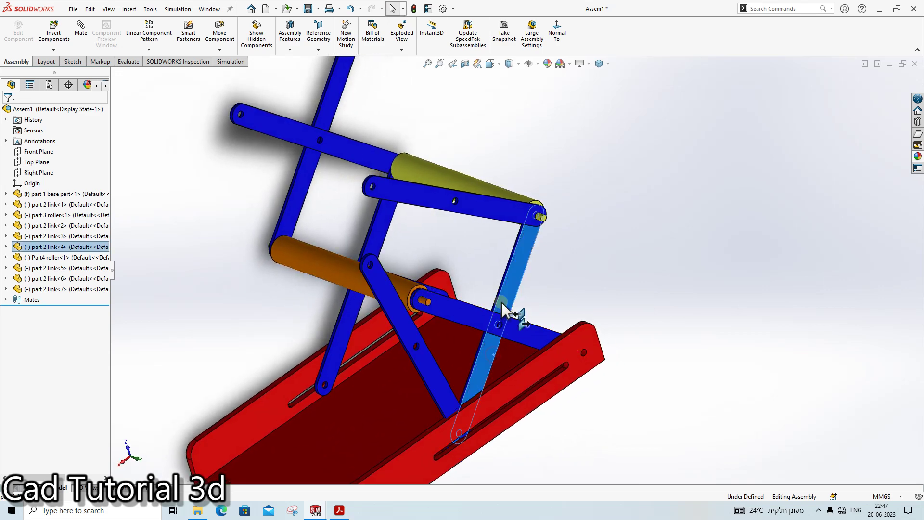
{"action": "left_click_drag", "start_coordinate": [521, 276], "coordinate": [659, 256]}
{"action": "key", "text": "Return"}
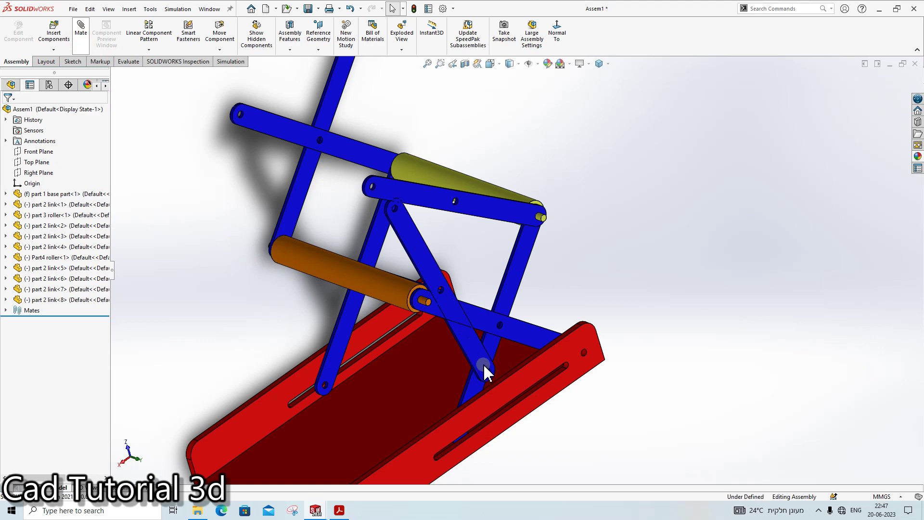
Step: Mate the new link's hole concentric with the orange roller's pin
{"action": "scroll", "coordinate": [484, 366], "scroll_direction": "up", "scroll_amount": 3}
{"action": "scroll", "coordinate": [524, 351], "scroll_direction": "up", "scroll_amount": 2}
{"action": "left_click", "coordinate": [530, 345]}
{"action": "scroll", "coordinate": [424, 196], "scroll_direction": "down", "scroll_amount": 3}
{"action": "scroll", "coordinate": [417, 179], "scroll_direction": "up", "scroll_amount": 3}
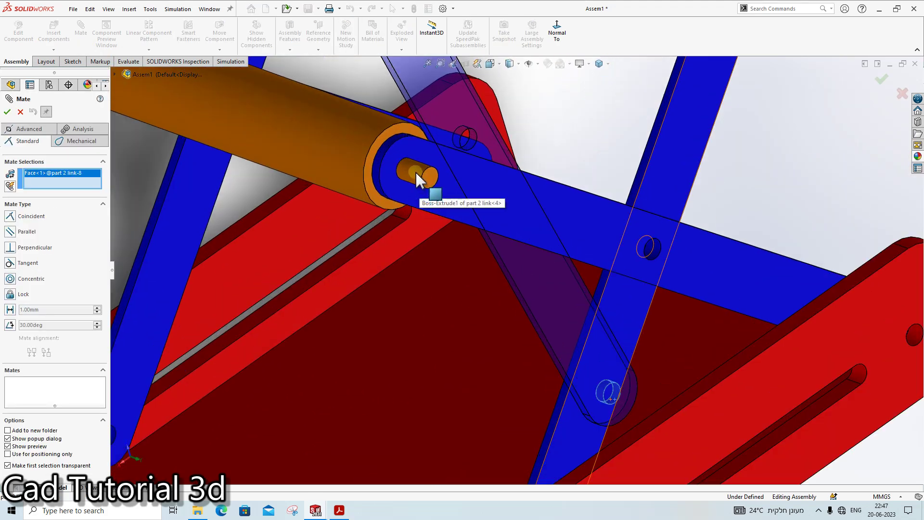
{"action": "left_click", "coordinate": [417, 179]}
{"action": "left_click", "coordinate": [7, 111]}
Step: Make the new link's face coincident with the roller's matching face
{"action": "scroll", "coordinate": [409, 193], "scroll_direction": "up", "scroll_amount": 2}
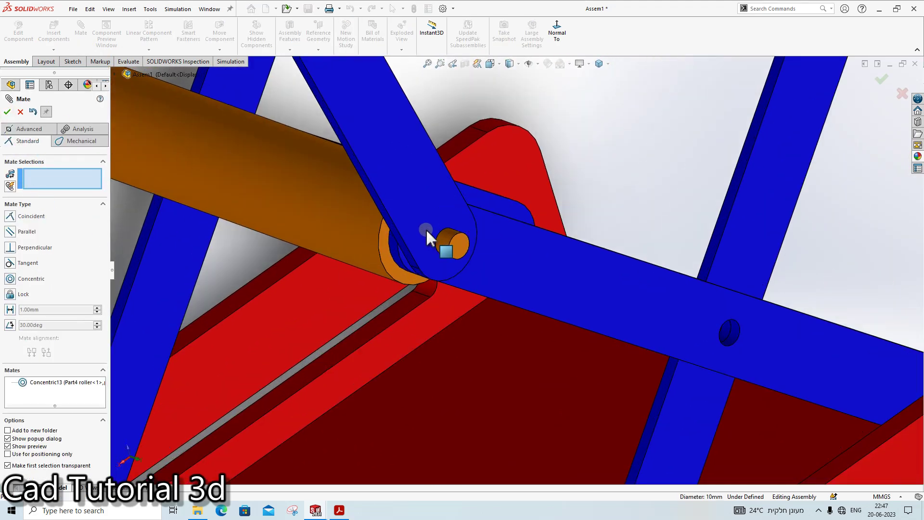
{"action": "scroll", "coordinate": [428, 237], "scroll_direction": "down", "scroll_amount": 2}
{"action": "scroll", "coordinate": [479, 243], "scroll_direction": "up", "scroll_amount": 2}
{"action": "mouse_move", "coordinate": [437, 262]}
{"action": "middle_mouse_down"}
{"action": "mouse_move", "coordinate": [525, 277]}
{"action": "mouse_move", "coordinate": [548, 251]}
{"action": "middle_mouse_up"}
{"action": "left_click", "coordinate": [524, 269]}
{"action": "left_click", "coordinate": [547, 248]}
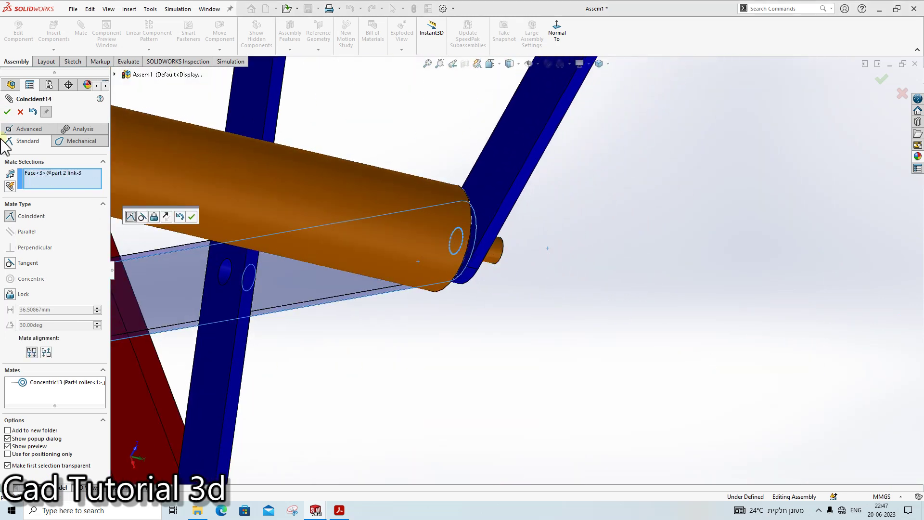
{"action": "left_click", "coordinate": [7, 112]}
Step: Join the new link's middle hole concentric with link 7's hole
{"action": "scroll", "coordinate": [547, 206], "scroll_direction": "down", "scroll_amount": 2}
{"action": "scroll", "coordinate": [430, 182], "scroll_direction": "down", "scroll_amount": 3}
{"action": "scroll", "coordinate": [521, 193], "scroll_direction": "up", "scroll_amount": 5}
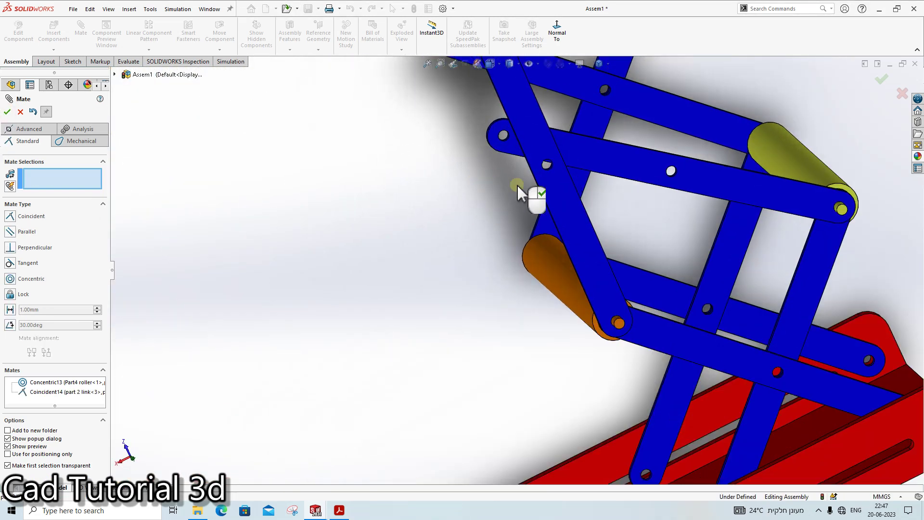
{"action": "mouse_move", "coordinate": [588, 205]}
{"action": "middle_mouse_down"}
{"action": "mouse_move", "coordinate": [702, 226]}
{"action": "mouse_move", "coordinate": [671, 182]}
{"action": "middle_mouse_up"}
{"action": "scroll", "coordinate": [671, 182], "scroll_direction": "up", "scroll_amount": 4}
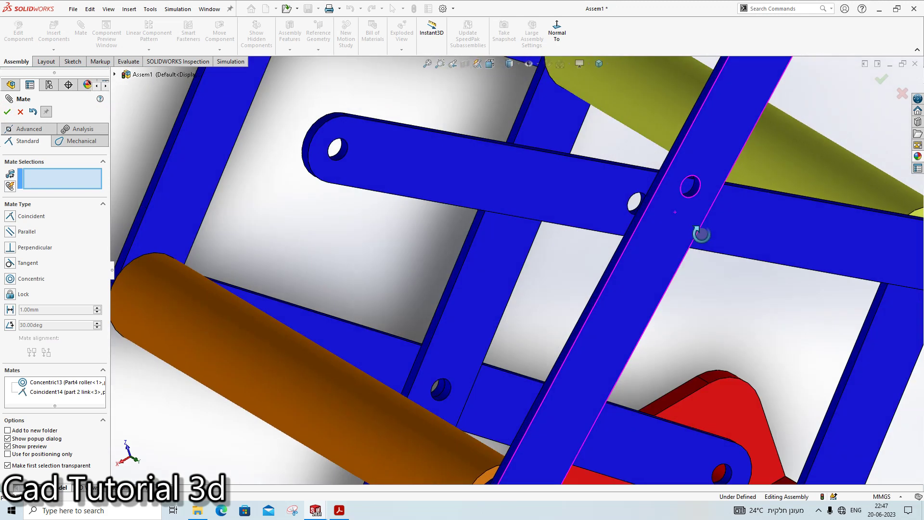
{"action": "mouse_move", "coordinate": [701, 231]}
{"action": "middle_mouse_down"}
{"action": "mouse_move", "coordinate": [739, 274]}
{"action": "mouse_move", "coordinate": [677, 231]}
{"action": "middle_mouse_up"}
{"action": "scroll", "coordinate": [585, 223], "scroll_direction": "up", "scroll_amount": 3}
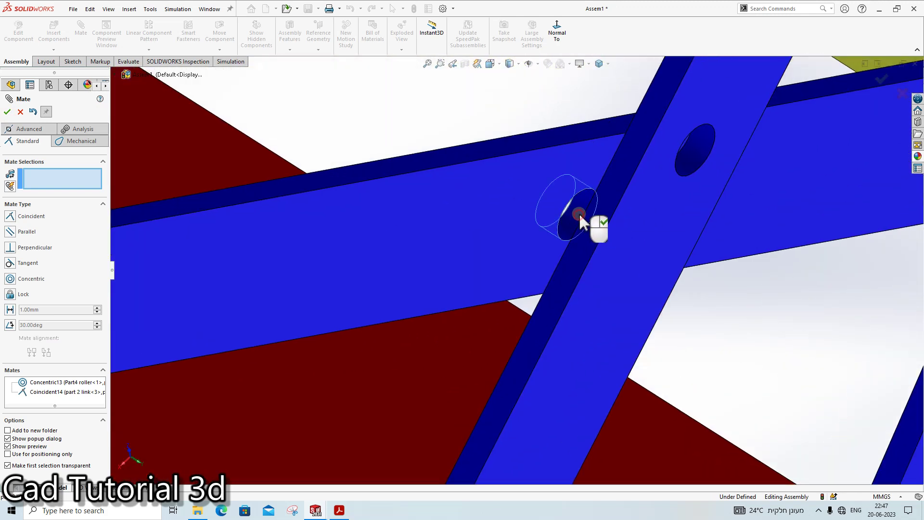
{"action": "left_click", "coordinate": [582, 223]}
{"action": "left_click", "coordinate": [717, 175]}
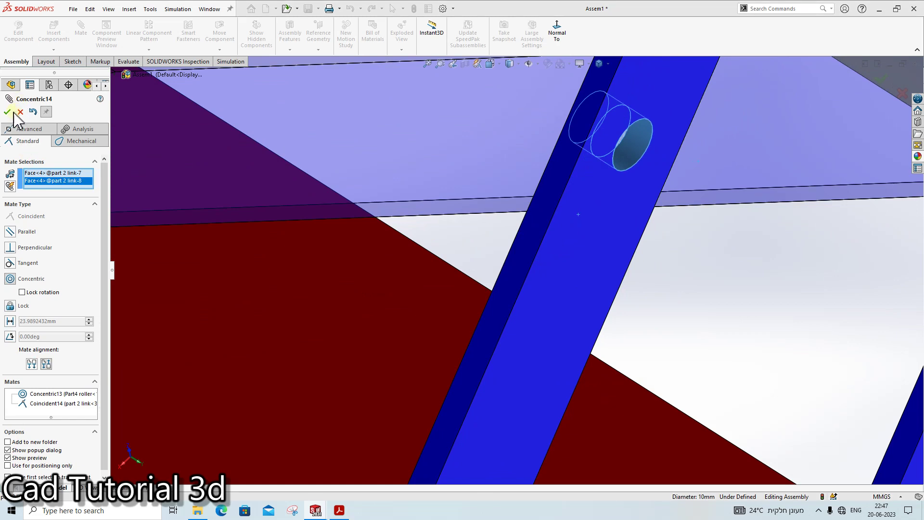
{"action": "left_click", "coordinate": [7, 112]}
Step: Drag the joined links to test the scissor motion of the assembly
{"action": "scroll", "coordinate": [505, 165], "scroll_direction": "down", "scroll_amount": 3}
{"action": "scroll", "coordinate": [474, 247], "scroll_direction": "down", "scroll_amount": 5}
{"action": "key", "text": "Escape"}
{"action": "left_click", "coordinate": [471, 245]}
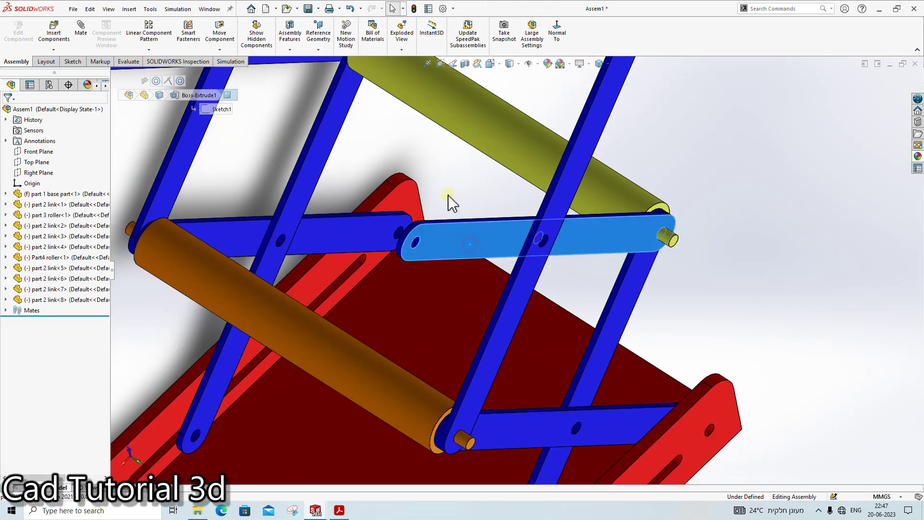
{"action": "left_click_drag", "start_coordinate": [448, 196], "coordinate": [433, 273]}
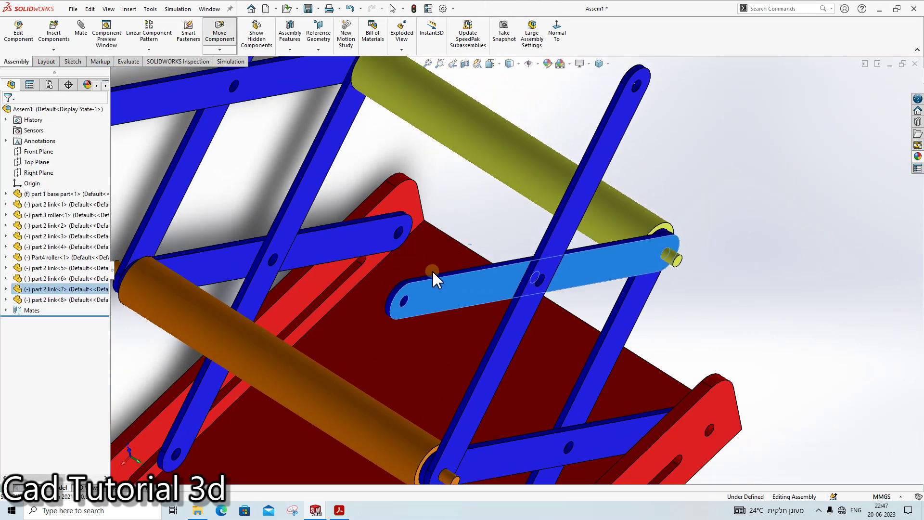
{"action": "scroll", "coordinate": [433, 272], "scroll_direction": "down", "scroll_amount": 5}
{"action": "mouse_move", "coordinate": [553, 331]}
{"action": "middle_mouse_down"}
{"action": "mouse_move", "coordinate": [557, 212]}
{"action": "mouse_move", "coordinate": [594, 208]}
{"action": "mouse_move", "coordinate": [594, 234]}
{"action": "mouse_move", "coordinate": [557, 265]}
{"action": "mouse_move", "coordinate": [411, 208]}
{"action": "mouse_move", "coordinate": [472, 237]}
{"action": "mouse_move", "coordinate": [464, 250]}
{"action": "middle_mouse_up"}
{"action": "scroll", "coordinate": [410, 208], "scroll_direction": "down", "scroll_amount": 5}
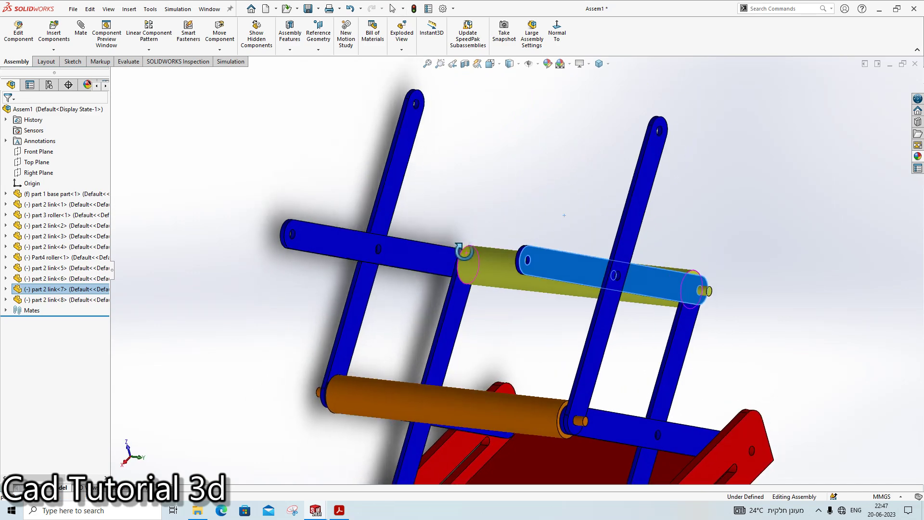
{"action": "scroll", "coordinate": [463, 250], "scroll_direction": "down", "scroll_amount": 3}
{"action": "scroll", "coordinate": [505, 289], "scroll_direction": "down", "scroll_amount": 2}
{"action": "key", "text": "Escape"}
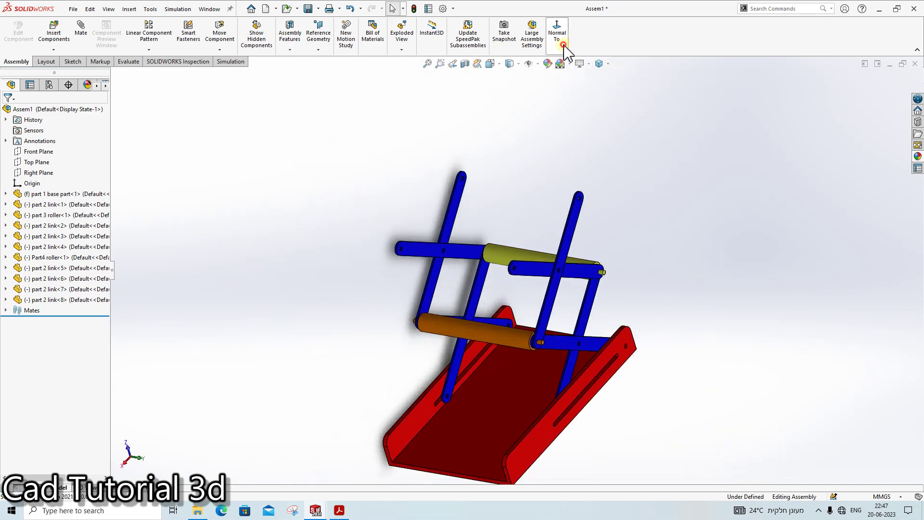
Step: Switch to a Normal To view and start measuring, trying the base plate end face and link 3
{"action": "left_click", "coordinate": [564, 45]}
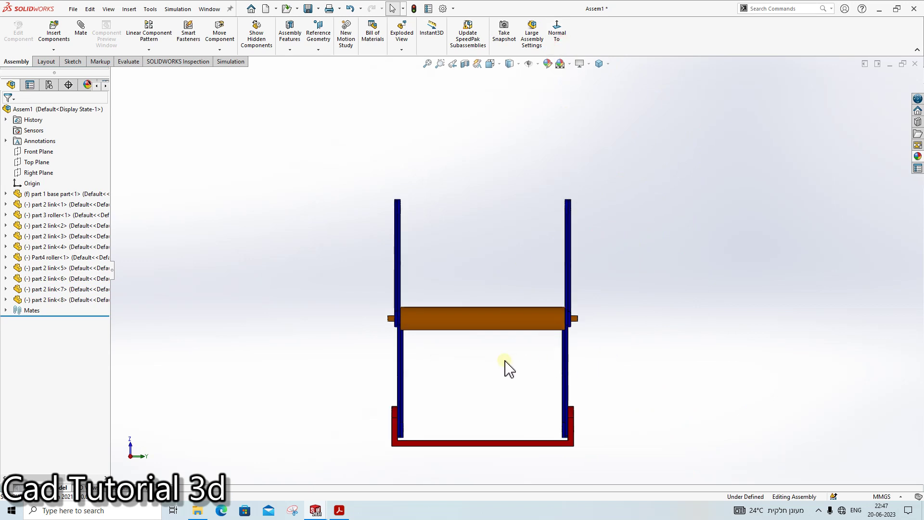
{"action": "left_click", "coordinate": [129, 48]}
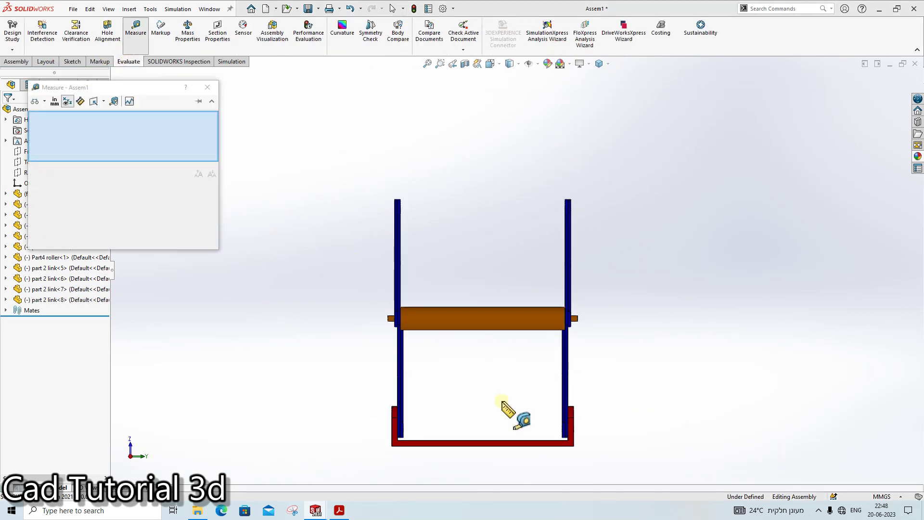
{"action": "mouse_move", "coordinate": [506, 414]}
{"action": "middle_mouse_down"}
{"action": "mouse_move", "coordinate": [404, 424]}
{"action": "mouse_move", "coordinate": [659, 427]}
{"action": "mouse_move", "coordinate": [650, 437]}
{"action": "middle_mouse_up"}
{"action": "left_click", "coordinate": [414, 424]}
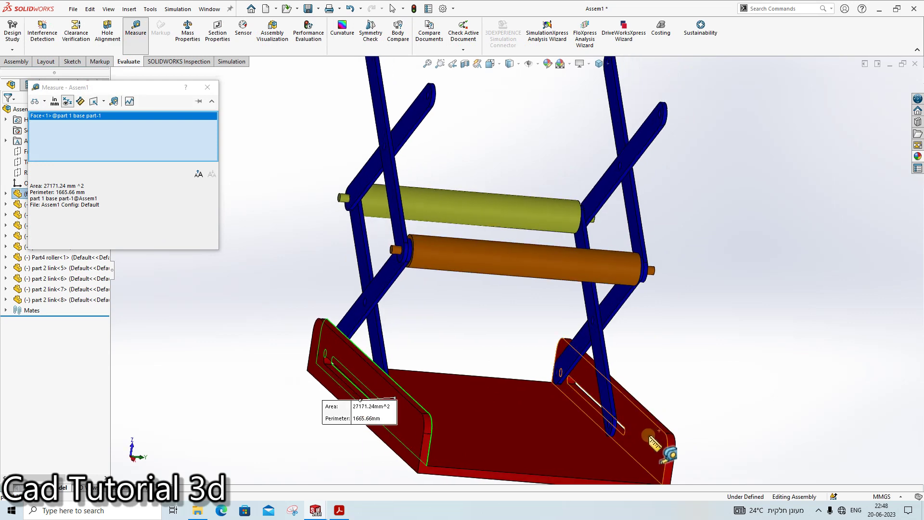
{"action": "left_click", "coordinate": [751, 366]}
{"action": "scroll", "coordinate": [361, 320], "scroll_direction": "down", "scroll_amount": 3}
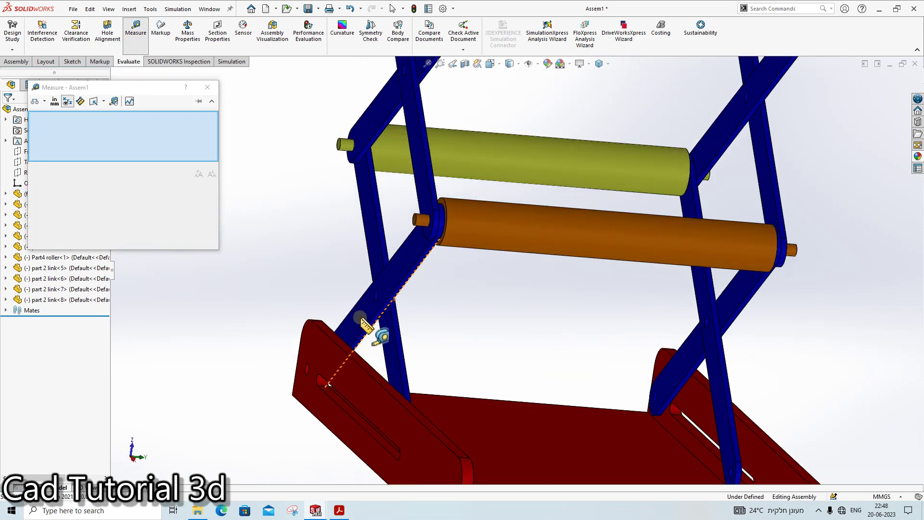
{"action": "mouse_move", "coordinate": [693, 348]}
{"action": "middle_mouse_down"}
{"action": "mouse_move", "coordinate": [650, 371]}
{"action": "mouse_move", "coordinate": [681, 381]}
{"action": "middle_mouse_up"}
{"action": "scroll", "coordinate": [656, 326], "scroll_direction": "down", "scroll_amount": 5}
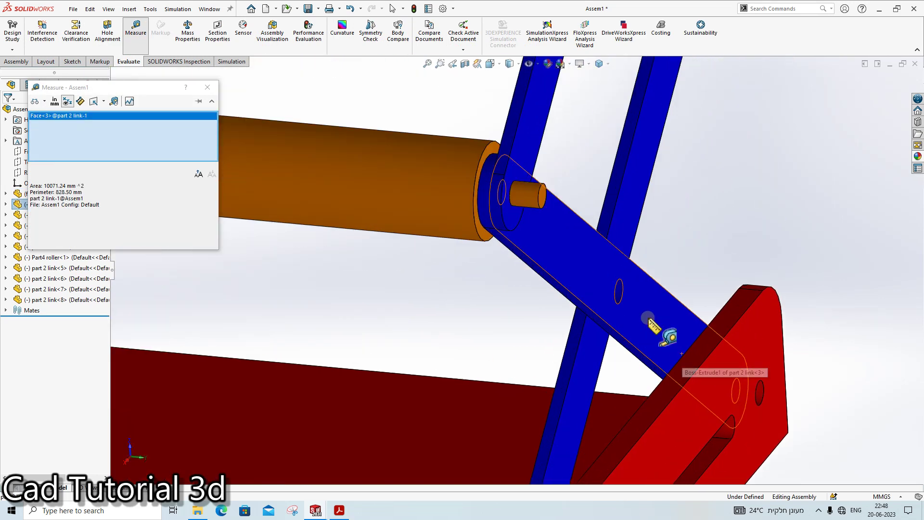
{"action": "scroll", "coordinate": [655, 321], "scroll_direction": "down", "scroll_amount": 3}
{"action": "middle_click_drag", "start_coordinate": [654, 322], "coordinate": [636, 332]}
{"action": "left_click", "coordinate": [621, 323]}
Step: Measure the gap between the two lower blue links: 300 mm
{"action": "scroll", "coordinate": [626, 337], "scroll_direction": "up", "scroll_amount": 5}
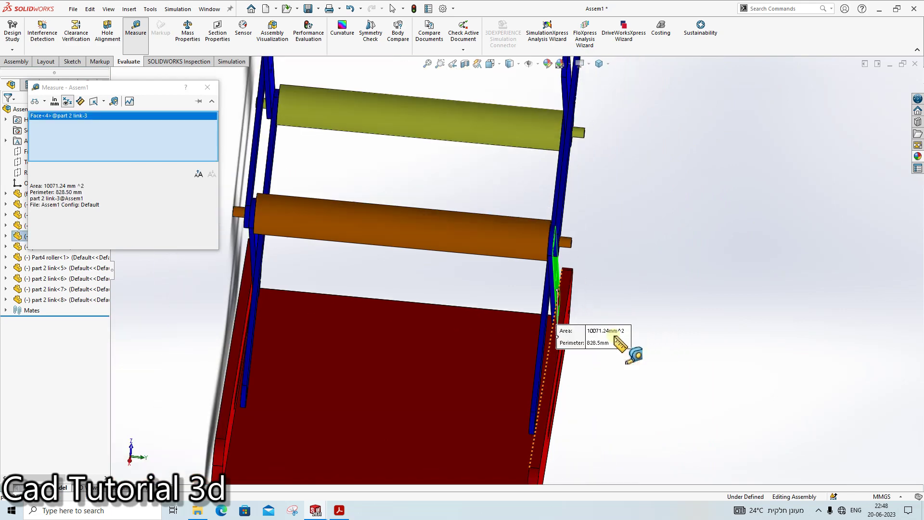
{"action": "scroll", "coordinate": [635, 342], "scroll_direction": "up", "scroll_amount": 2}
{"action": "middle_click_drag", "start_coordinate": [551, 273], "coordinate": [552, 288]}
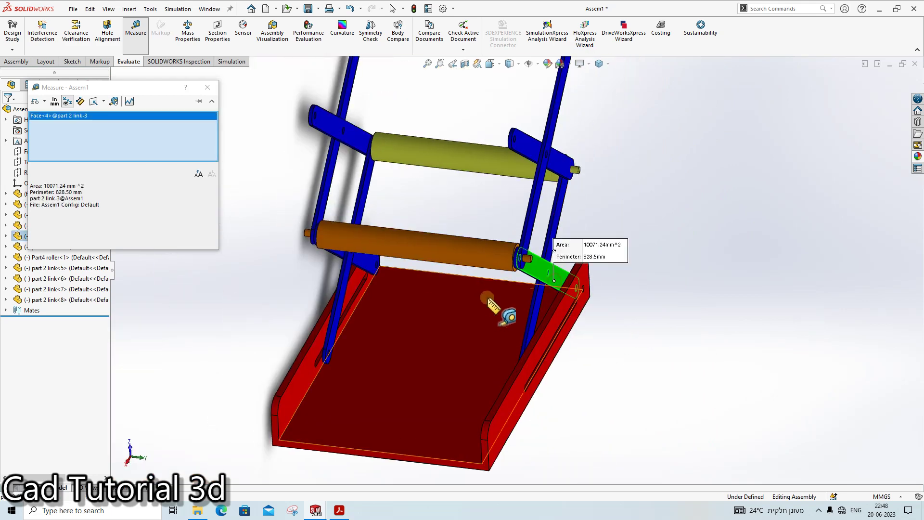
{"action": "middle_click_drag", "start_coordinate": [487, 297], "coordinate": [596, 303]}
{"action": "scroll", "coordinate": [355, 242], "scroll_direction": "down", "scroll_amount": 5}
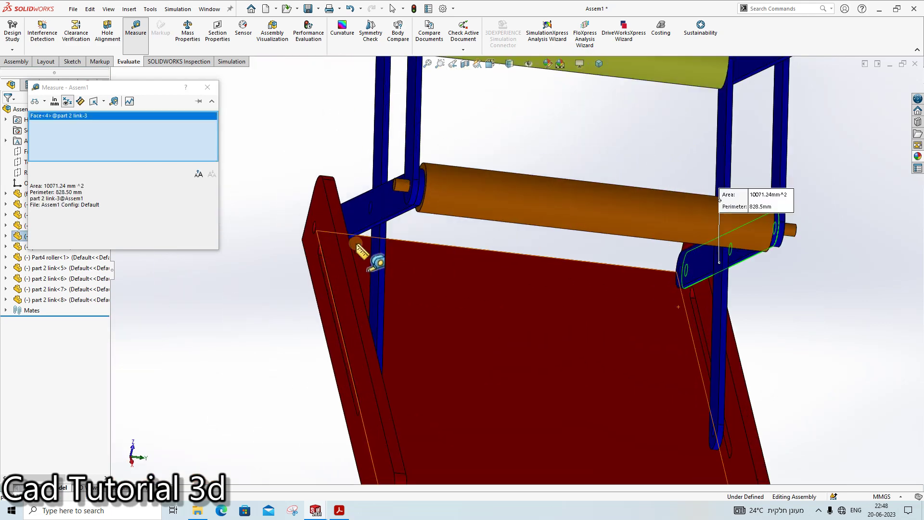
{"action": "left_click", "coordinate": [229, 337]}
{"action": "scroll", "coordinate": [450, 288], "scroll_direction": "up", "scroll_amount": 2}
{"action": "scroll", "coordinate": [496, 155], "scroll_direction": "up", "scroll_amount": 3}
{"action": "scroll", "coordinate": [465, 152], "scroll_direction": "down", "scroll_amount": 8}
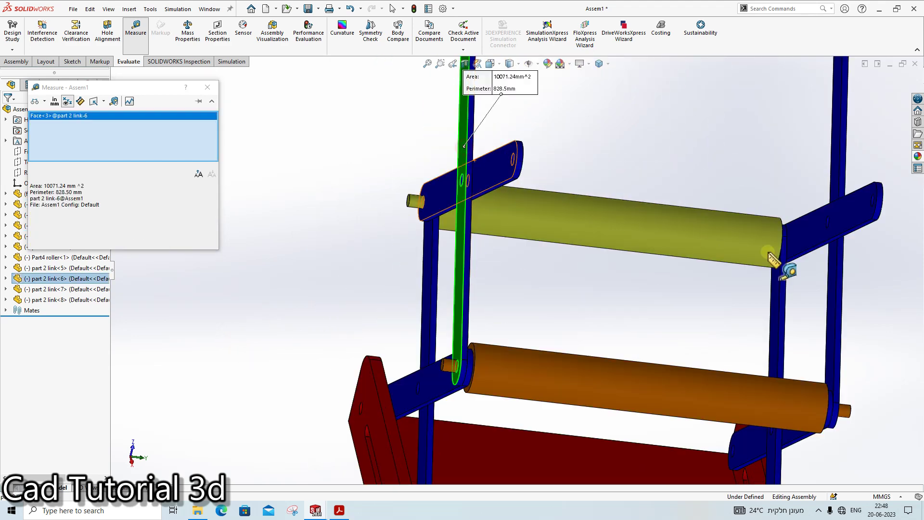
{"action": "scroll", "coordinate": [773, 260], "scroll_direction": "up", "scroll_amount": 3}
Step: Measure the gap between the two upper blue links: 310 mm
{"action": "middle_click_drag", "start_coordinate": [773, 260], "coordinate": [722, 263]}
{"action": "scroll", "coordinate": [758, 252], "scroll_direction": "down", "scroll_amount": 5}
{"action": "left_click", "coordinate": [742, 219]}
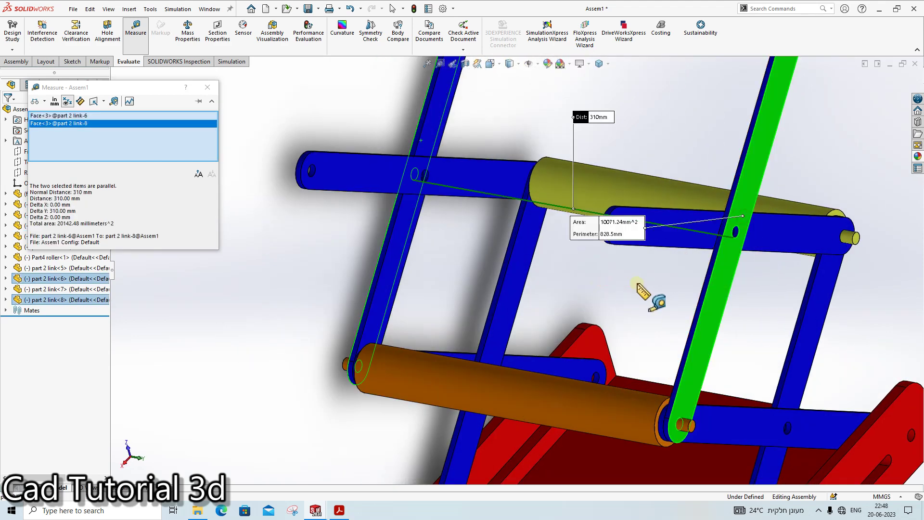
{"action": "scroll", "coordinate": [655, 280], "scroll_direction": "up", "scroll_amount": 3}
{"action": "scroll", "coordinate": [664, 260], "scroll_direction": "down", "scroll_amount": 3}
{"action": "mouse_move", "coordinate": [674, 258]}
{"action": "middle_mouse_down"}
{"action": "mouse_move", "coordinate": [683, 215]}
{"action": "mouse_move", "coordinate": [695, 223]}
{"action": "mouse_move", "coordinate": [706, 269]}
{"action": "mouse_move", "coordinate": [701, 326]}
{"action": "mouse_move", "coordinate": [708, 248]}
{"action": "mouse_move", "coordinate": [716, 264]}
{"action": "mouse_move", "coordinate": [582, 270]}
{"action": "mouse_move", "coordinate": [520, 206]}
{"action": "mouse_move", "coordinate": [567, 212]}
{"action": "mouse_move", "coordinate": [573, 252]}
{"action": "mouse_move", "coordinate": [460, 276]}
{"action": "mouse_move", "coordinate": [520, 282]}
{"action": "middle_mouse_up"}
{"action": "scroll", "coordinate": [551, 232], "scroll_direction": "down", "scroll_amount": 3}
{"action": "scroll", "coordinate": [554, 236], "scroll_direction": "up", "scroll_amount": 3}
{"action": "scroll", "coordinate": [520, 283], "scroll_direction": "up", "scroll_amount": 3}
{"action": "middle_click_drag", "start_coordinate": [530, 248], "coordinate": [549, 92]}
Step: Close the Measure tool and return to the Normal To view
{"action": "key", "text": "Escape"}
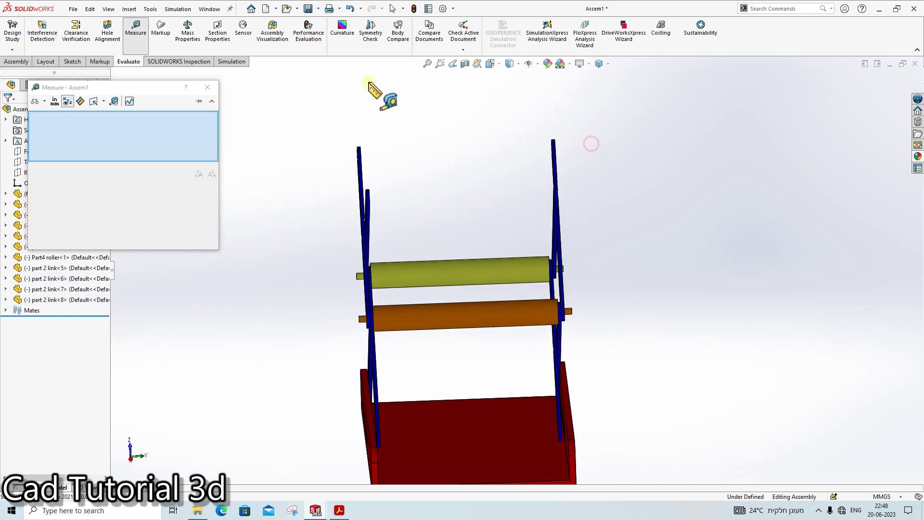
{"action": "left_click", "coordinate": [207, 87]}
{"action": "left_click", "coordinate": [561, 39]}
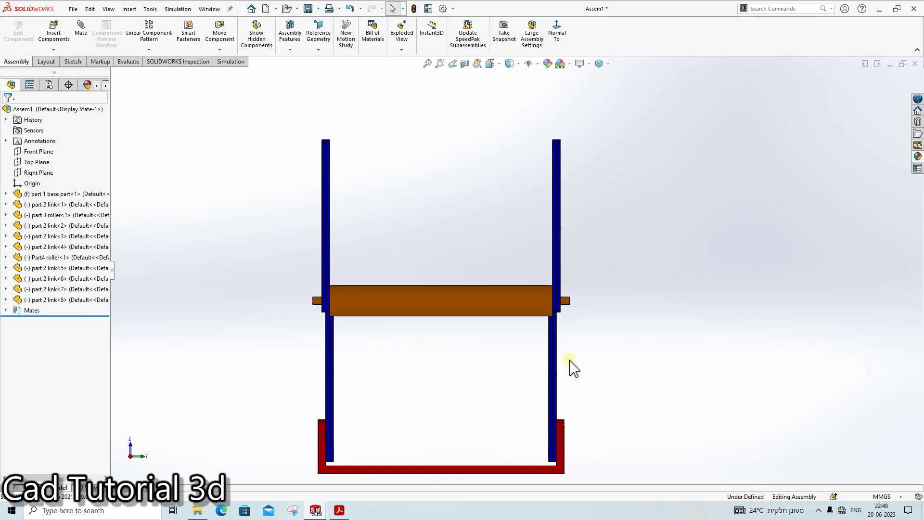
{"action": "scroll", "coordinate": [584, 421], "scroll_direction": "down", "scroll_amount": 2}
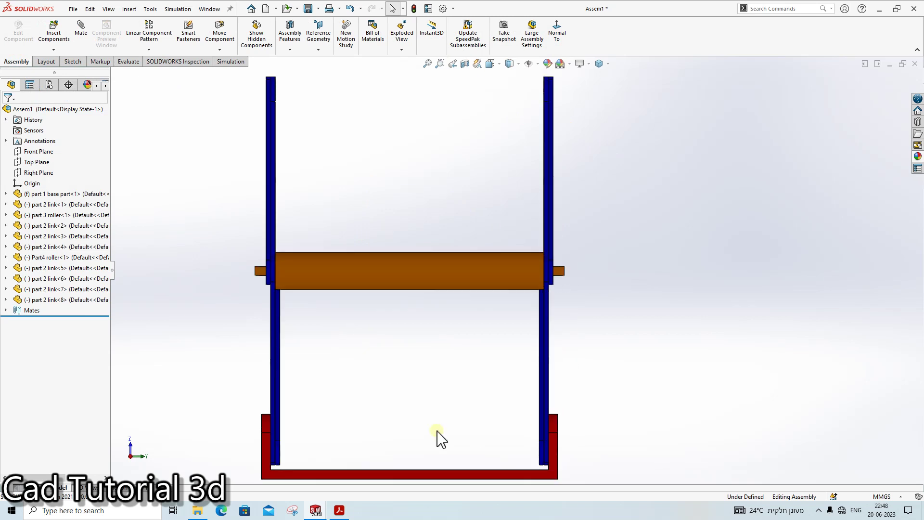
{"action": "mouse_move", "coordinate": [441, 438]}
{"action": "middle_mouse_down"}
{"action": "mouse_move", "coordinate": [419, 442]}
{"action": "mouse_move", "coordinate": [414, 455]}
{"action": "middle_mouse_up"}
{"action": "left_click", "coordinate": [398, 435]}
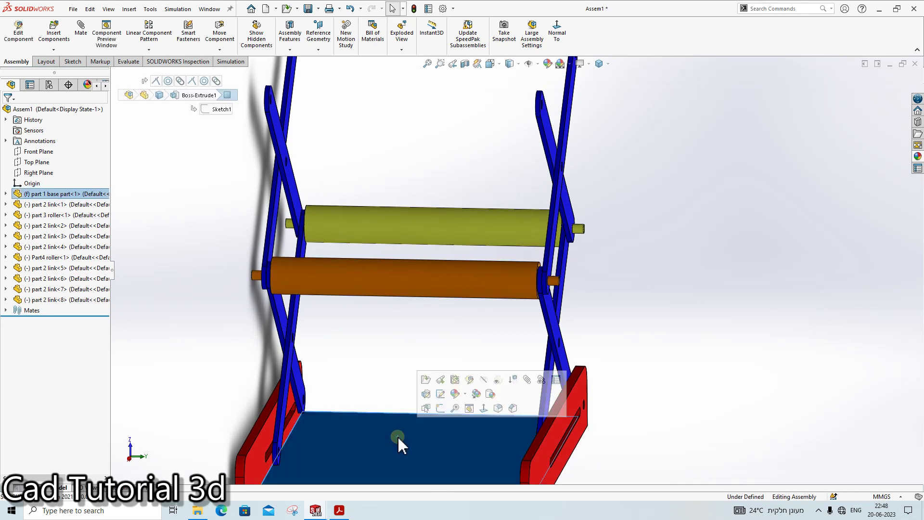
{"action": "left_click", "coordinate": [758, 278]}
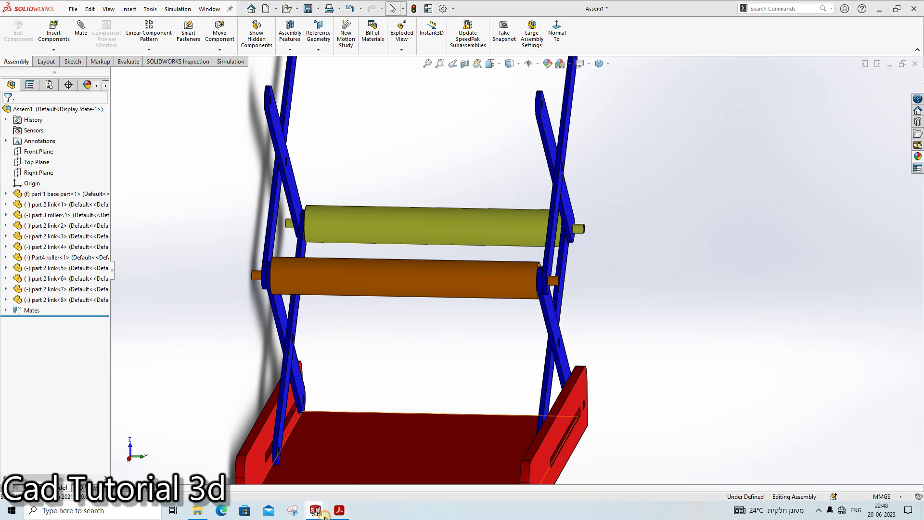
{"action": "mouse_move", "coordinate": [316, 511]}
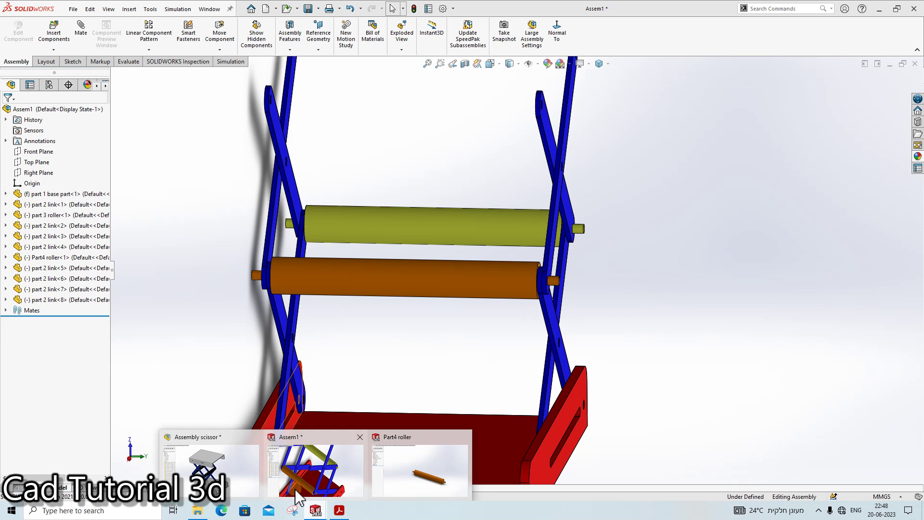
{"action": "right_click", "coordinate": [323, 511]}
{"action": "left_click", "coordinate": [313, 460]}
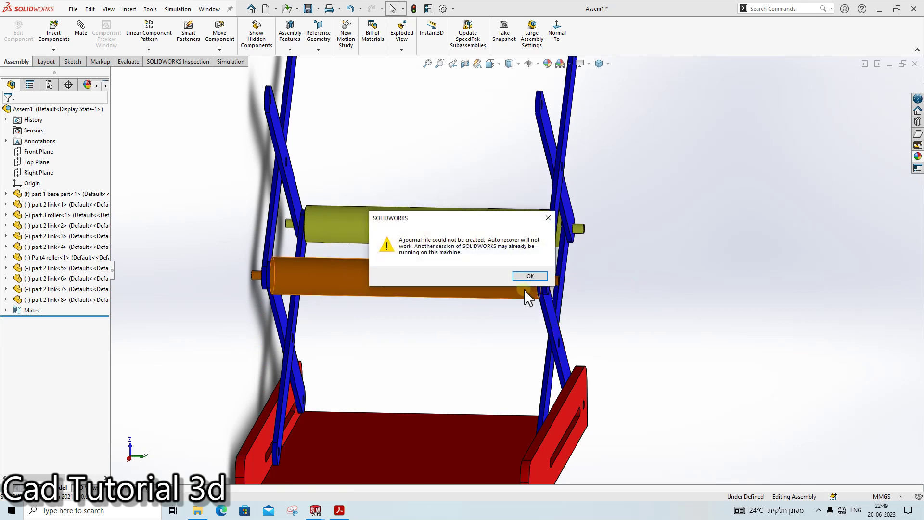
{"action": "left_click", "coordinate": [530, 276]}
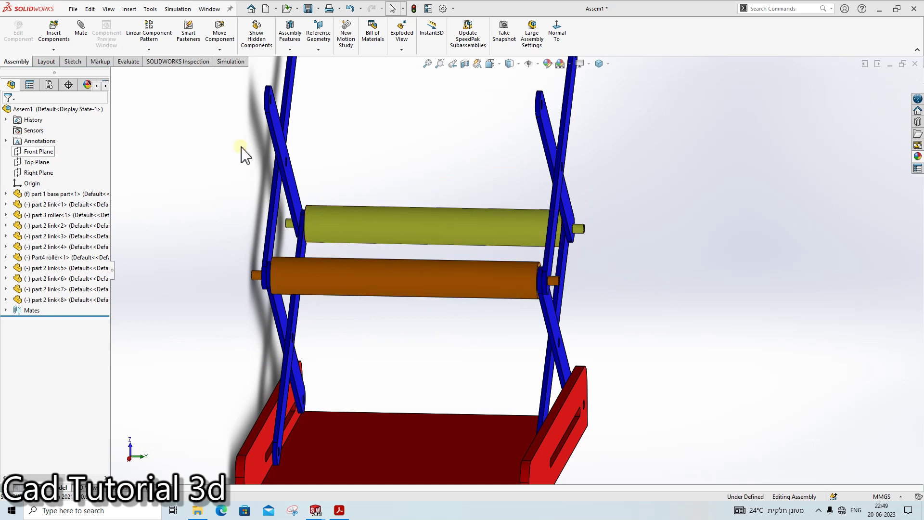
{"action": "mouse_move", "coordinate": [315, 511]}
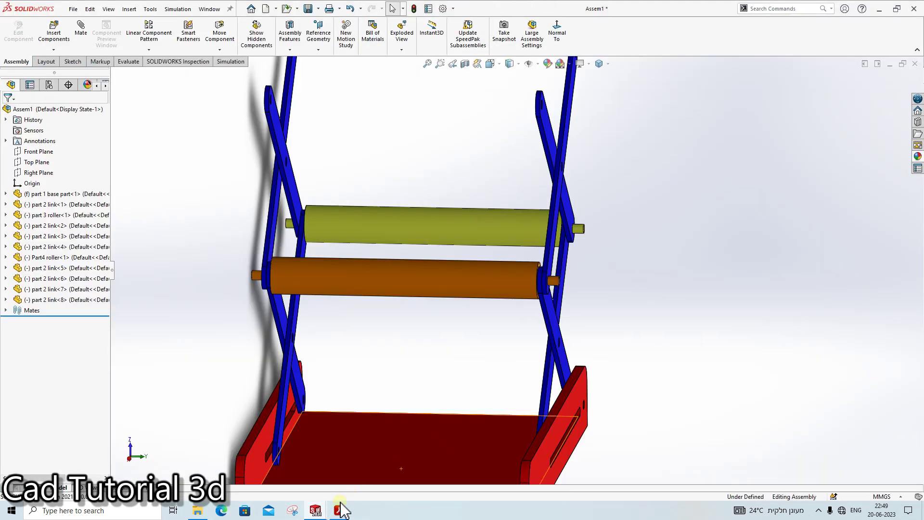
Step: Launch a second SOLIDWORKS session from the taskbar and dismiss its Welcome screen
{"action": "right_click", "coordinate": [316, 512]}
{"action": "left_click", "coordinate": [307, 459]}
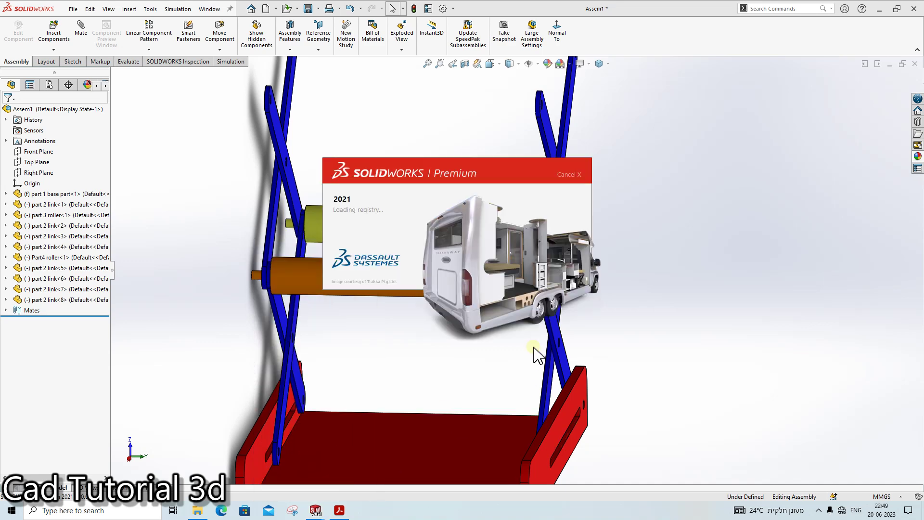
{"action": "left_click", "coordinate": [879, 10]}
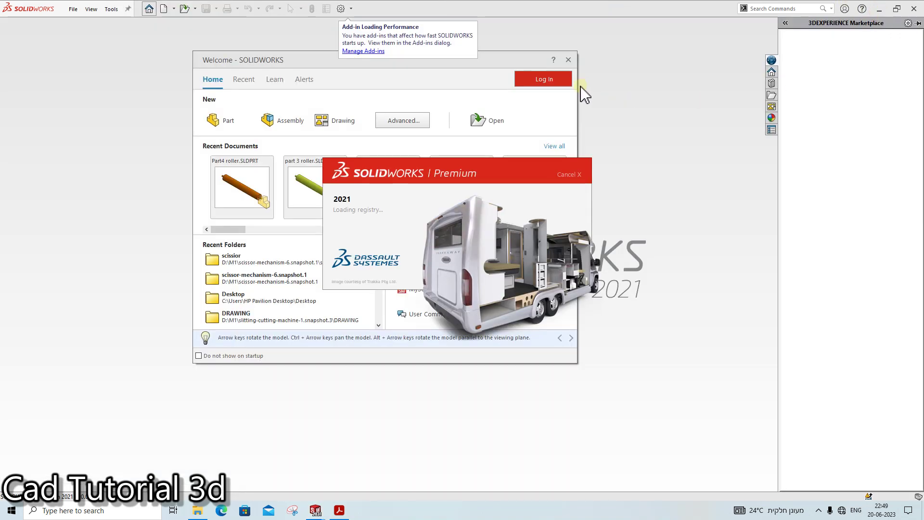
{"action": "left_click", "coordinate": [568, 60]}
{"action": "mouse_move", "coordinate": [315, 511]}
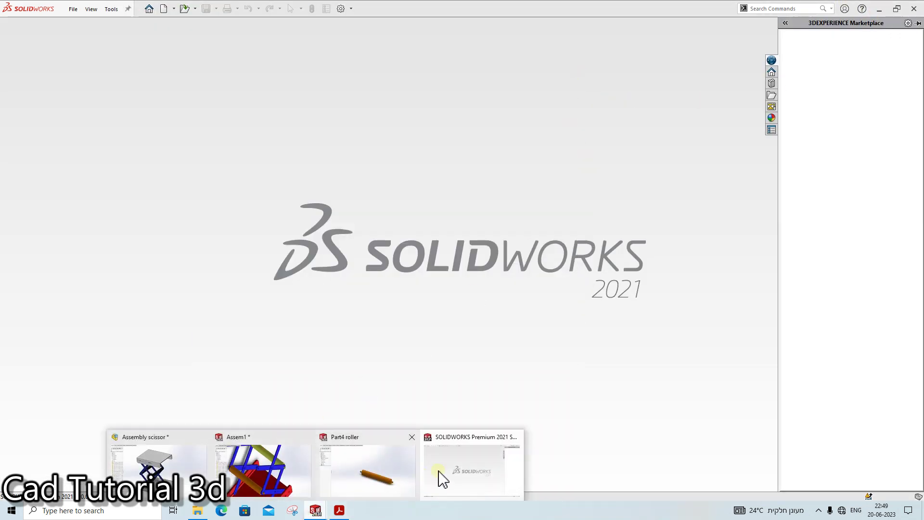
{"action": "left_click", "coordinate": [432, 480]}
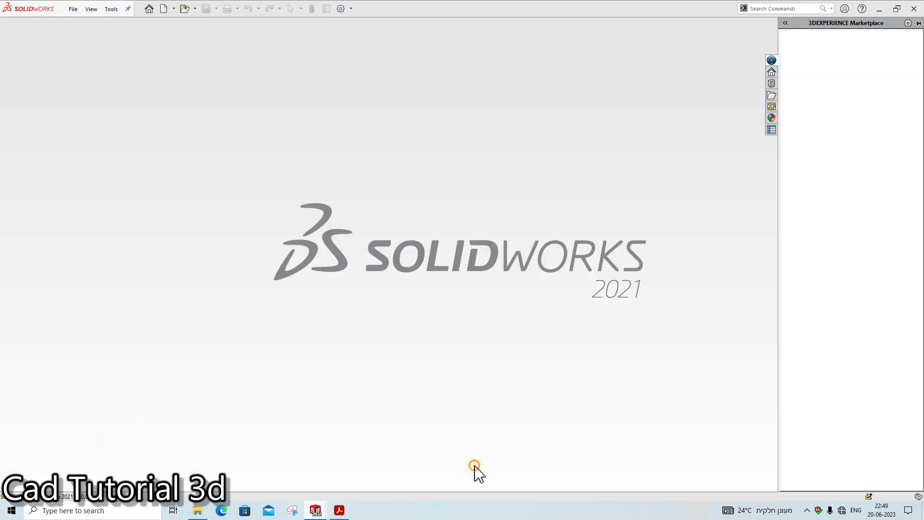
Step: Open part 1 base part from the recent documents as a read-only copy
{"action": "left_click", "coordinate": [75, 9]}
{"action": "left_click", "coordinate": [88, 35]}
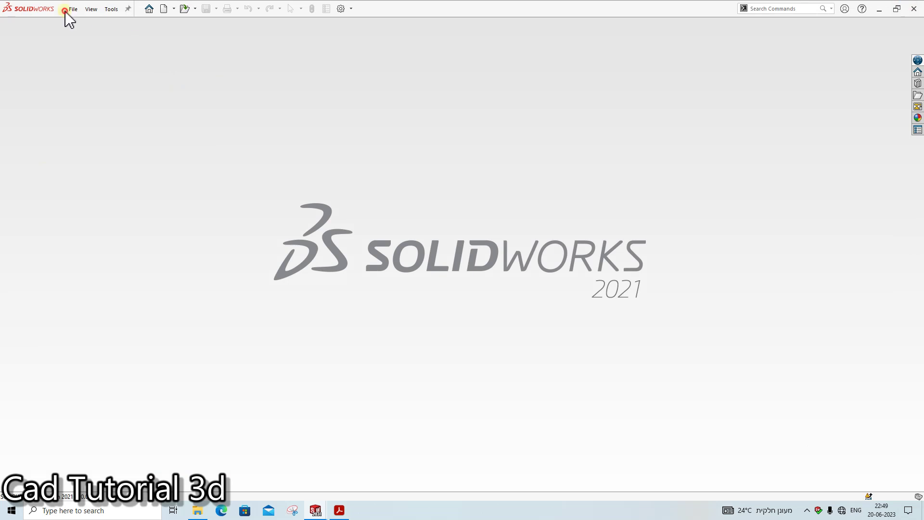
{"action": "left_click", "coordinate": [66, 12]}
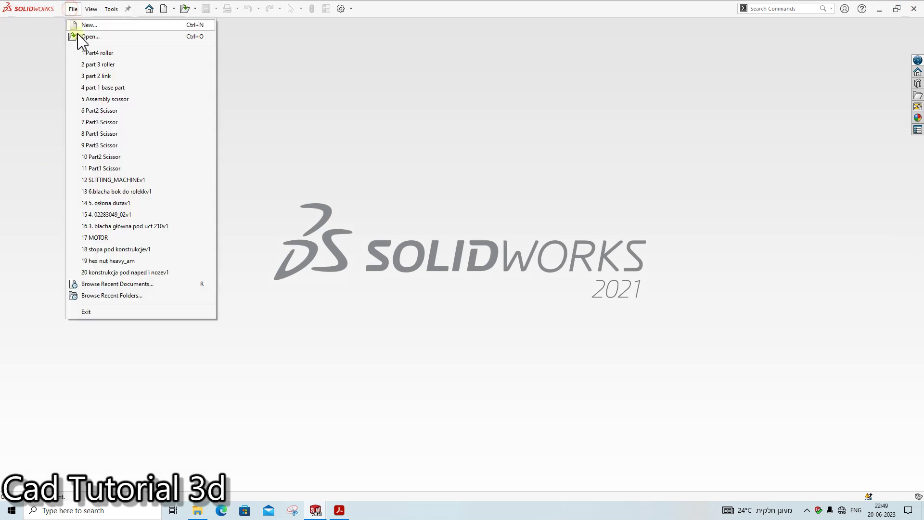
{"action": "left_click", "coordinate": [94, 88]}
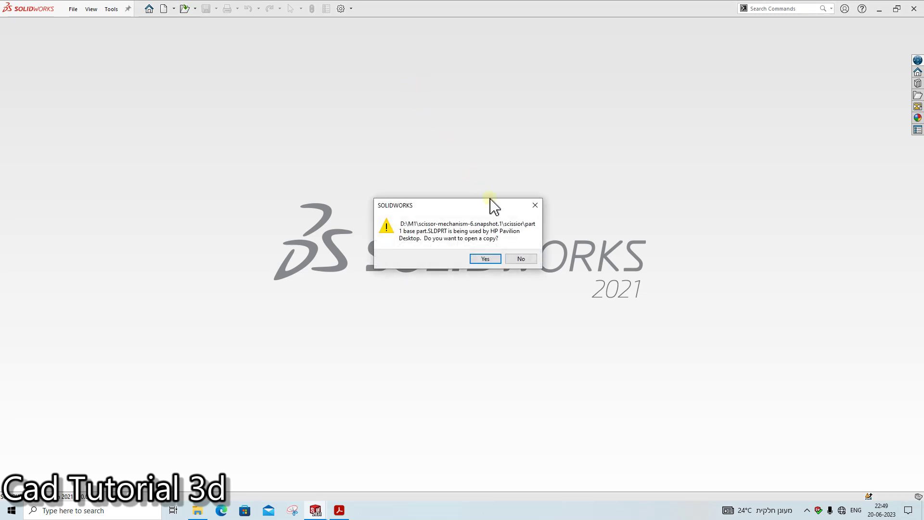
{"action": "left_click", "coordinate": [485, 259]}
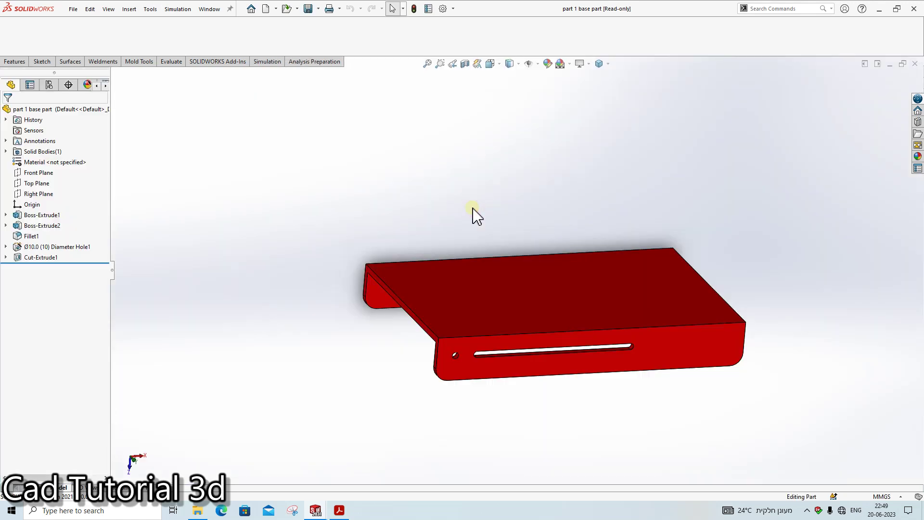
Step: Save the plate as 'part 2 base part' and select its top face to show dimensions
{"action": "key", "text": "ctrl+s"}
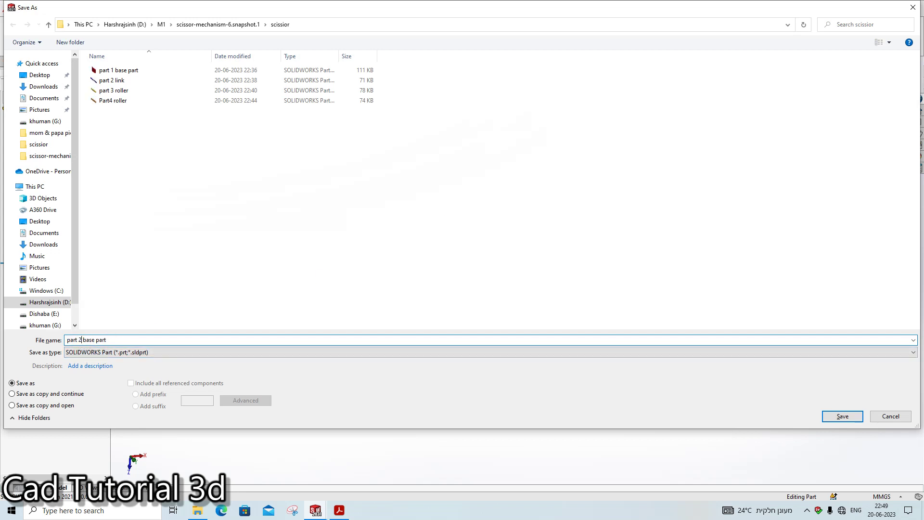
{"action": "key", "text": "Return"}
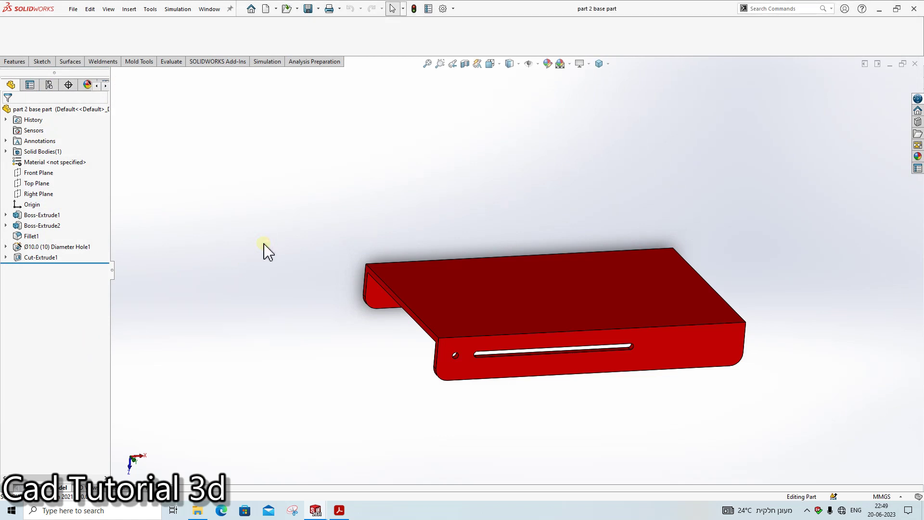
{"action": "left_click", "coordinate": [464, 274]}
{"action": "mouse_move", "coordinate": [464, 274]}
{"action": "middle_mouse_down"}
{"action": "mouse_move", "coordinate": [532, 325]}
{"action": "mouse_move", "coordinate": [255, 305]}
{"action": "middle_mouse_up"}
Step: Change the 320 mm plate dimension to 330 mm, rebuild, and close the part
{"action": "double_click", "coordinate": [237, 289]}
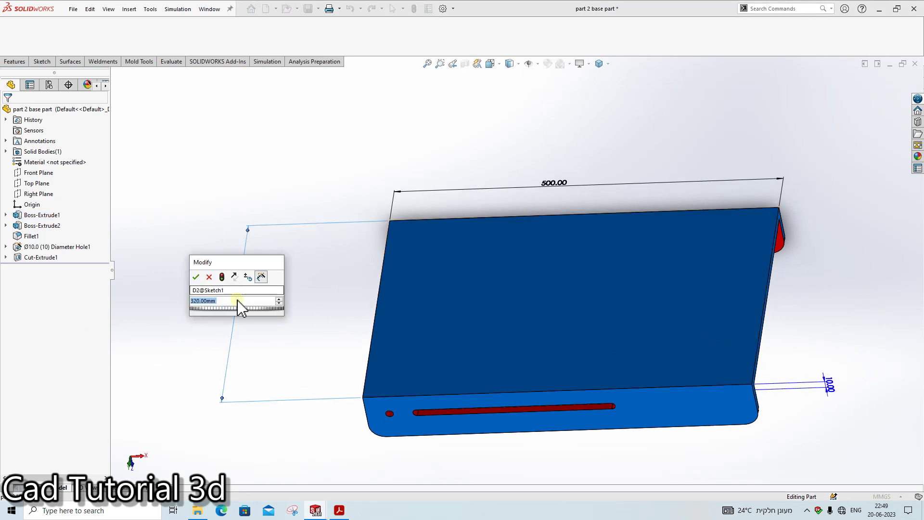
{"action": "type", "text": "330"}
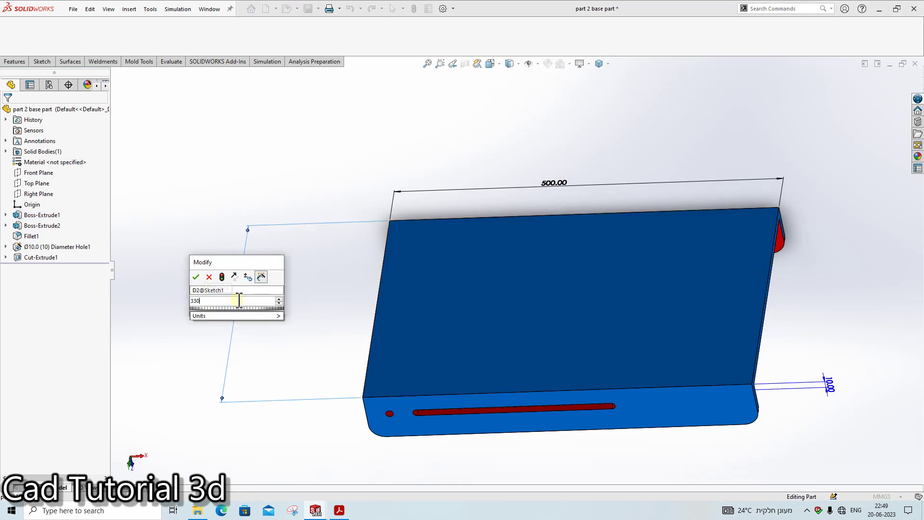
{"action": "key", "text": "Return"}
{"action": "left_click", "coordinate": [288, 179]}
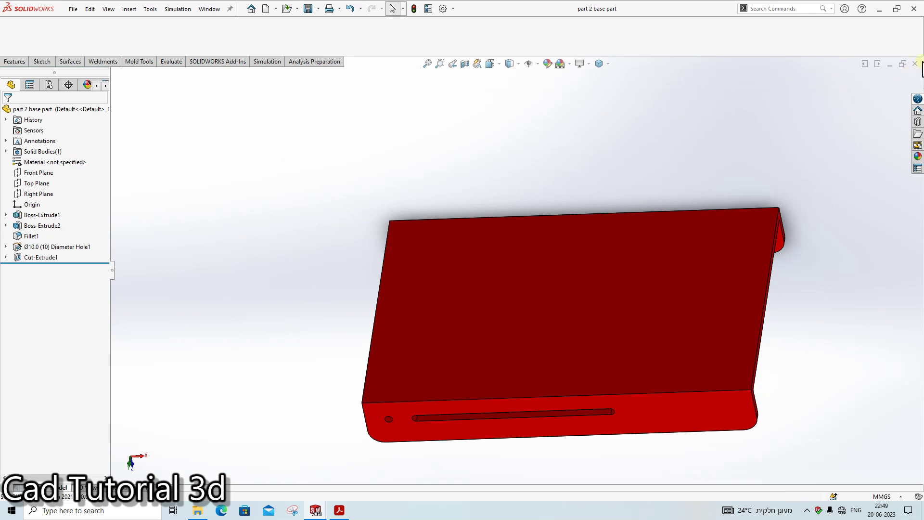
{"action": "left_click", "coordinate": [915, 64]}
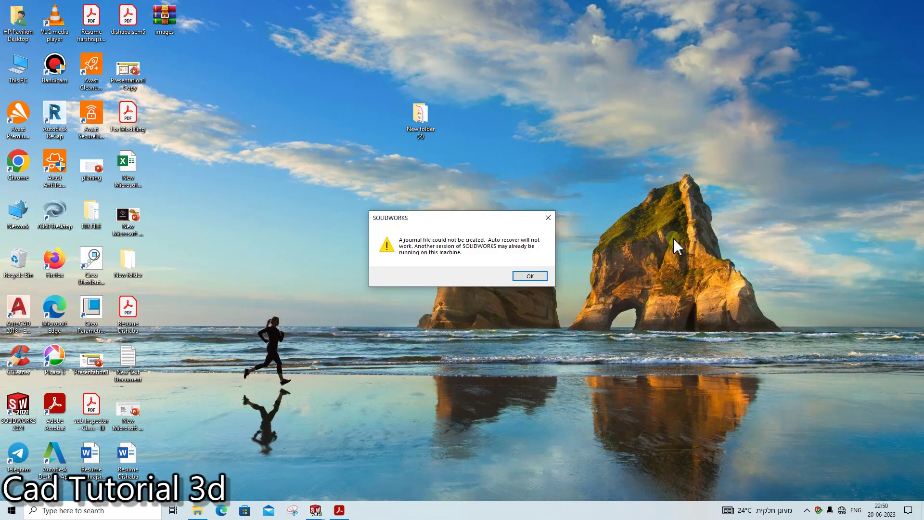
Step: Dismiss the journal-file warning and the SOLIDWORKSInspection log-file error
{"action": "left_click", "coordinate": [542, 221]}
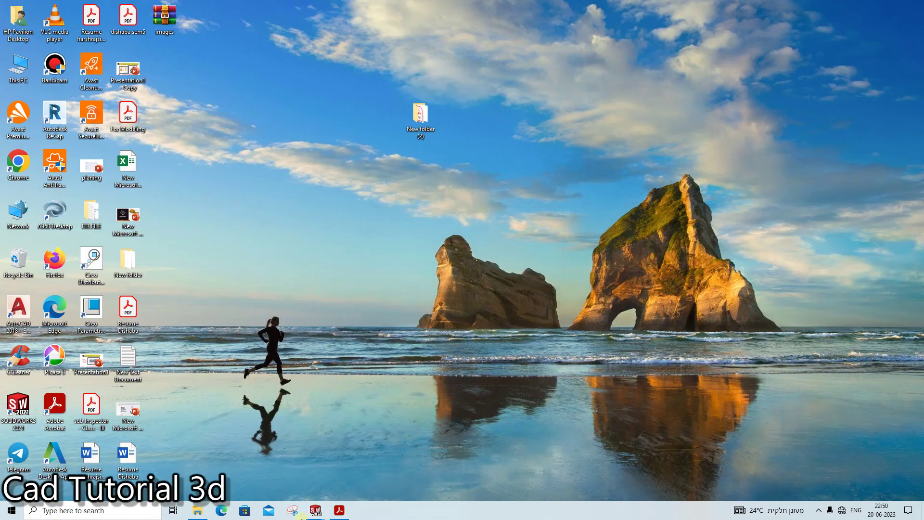
{"action": "left_click", "coordinate": [384, 455]}
{"action": "left_click", "coordinate": [317, 512]}
{"action": "left_click", "coordinate": [322, 450]}
{"action": "left_click", "coordinate": [314, 511]}
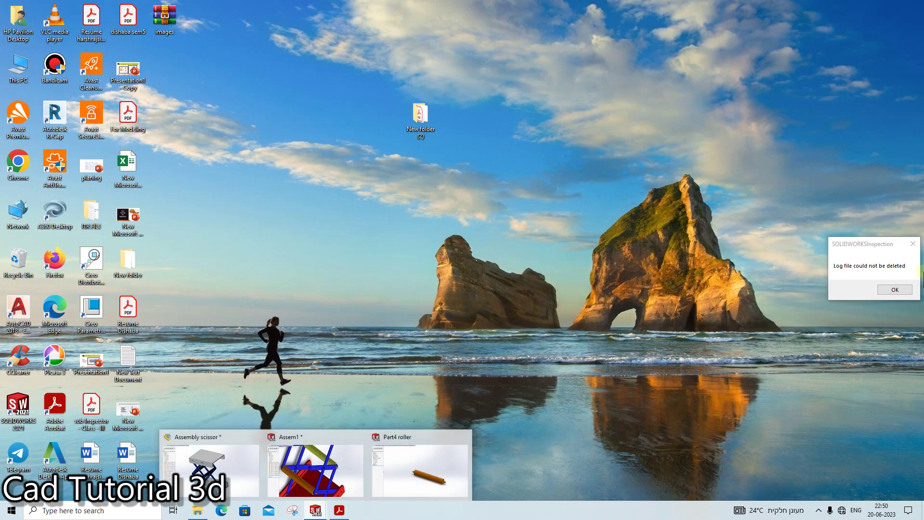
{"action": "left_click", "coordinate": [912, 246]}
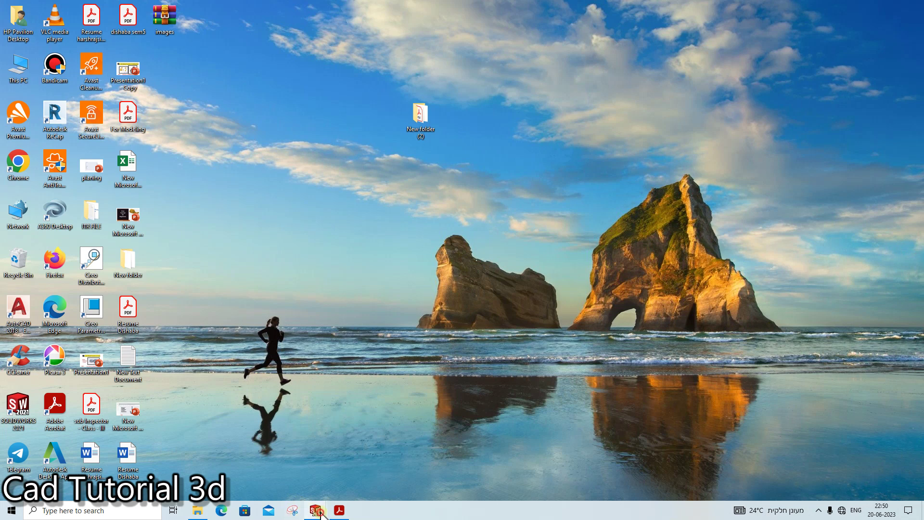
Step: Close the extra session's Welcome screen, minimize it, and bring back Assem1
{"action": "left_click", "coordinate": [321, 513]}
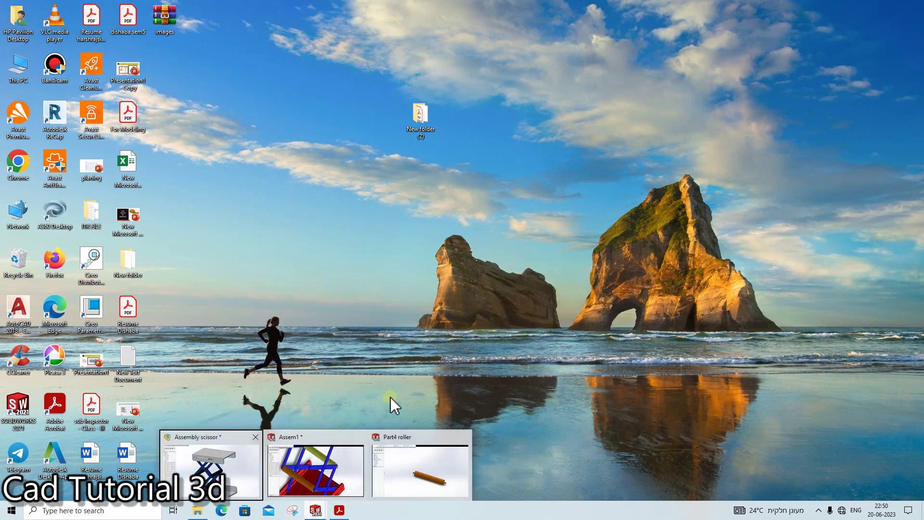
{"action": "left_click", "coordinate": [394, 466]}
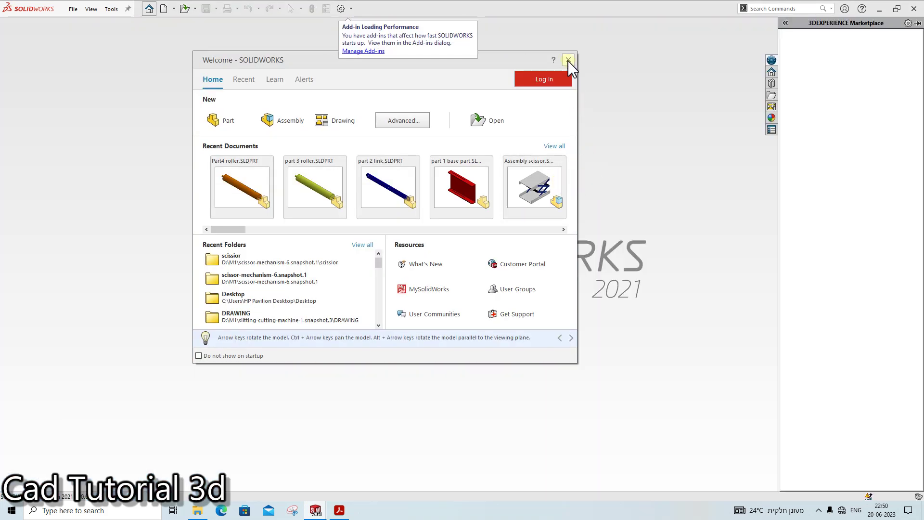
{"action": "left_click", "coordinate": [569, 60]}
{"action": "left_click", "coordinate": [319, 514]}
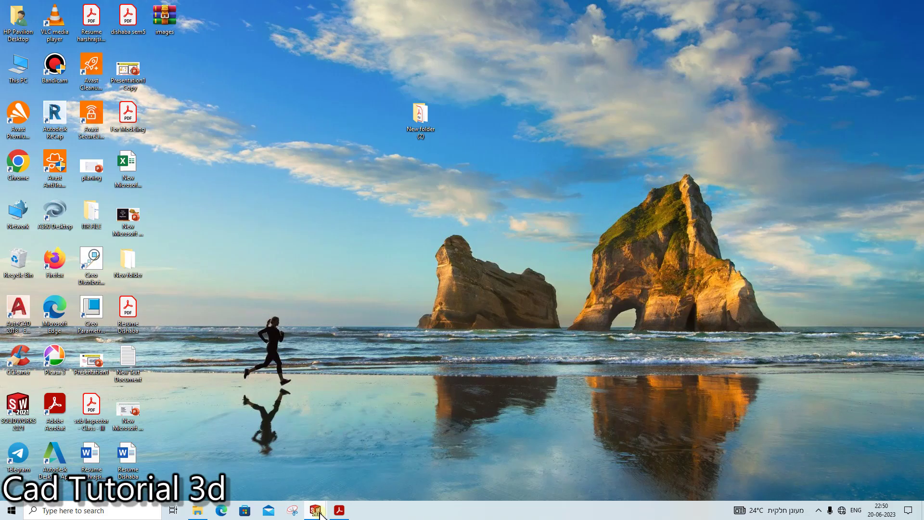
{"action": "mouse_move", "coordinate": [316, 511]}
{"action": "left_click", "coordinate": [315, 463]}
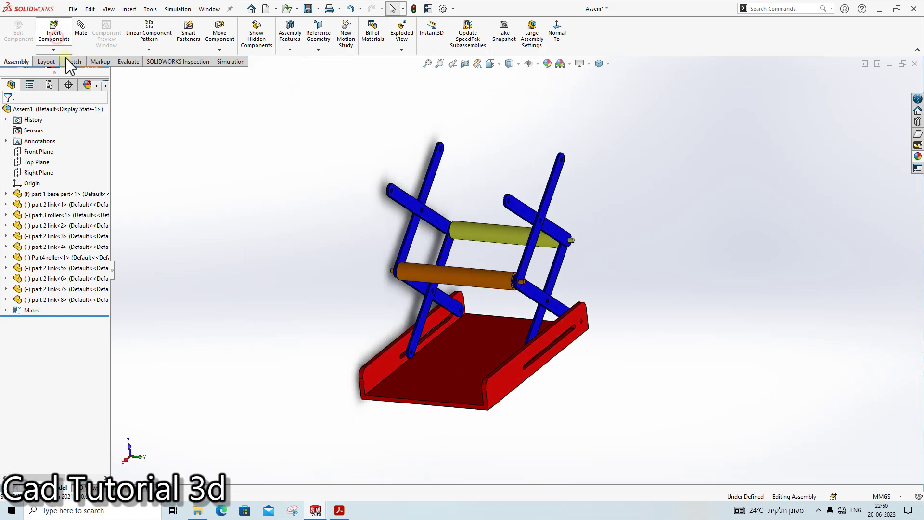
Step: Insert part 2 base part via Insert Components > Browse, placing it above the scissor links
{"action": "left_click", "coordinate": [43, 228]}
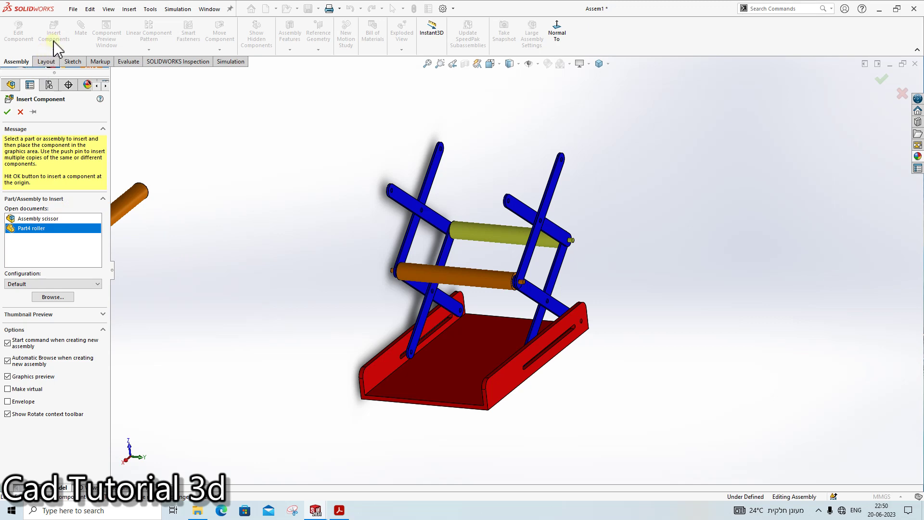
{"action": "key", "text": "Escape"}
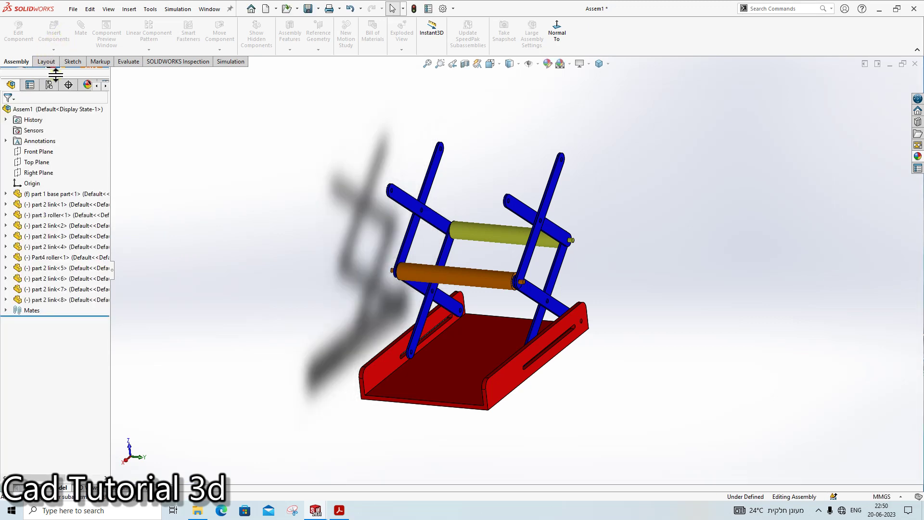
{"action": "left_click", "coordinate": [53, 34]}
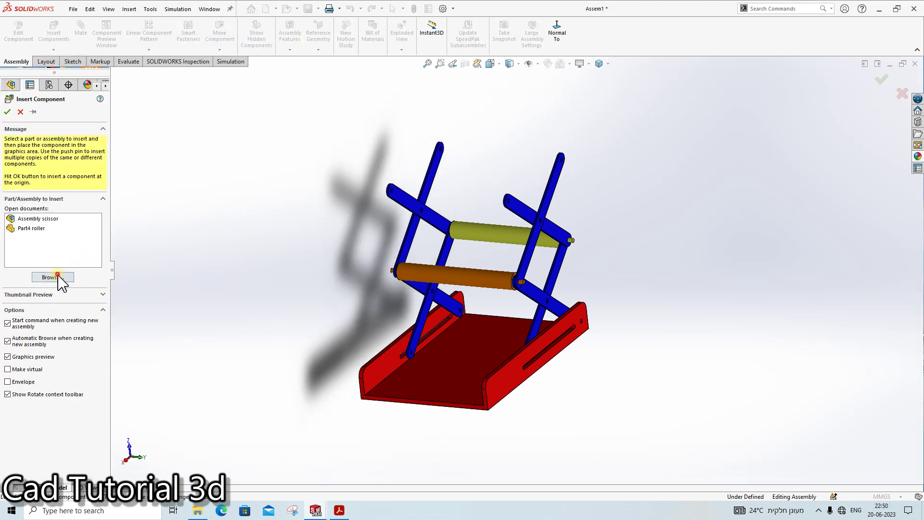
{"action": "left_click", "coordinate": [58, 278]}
{"action": "left_click", "coordinate": [181, 80]}
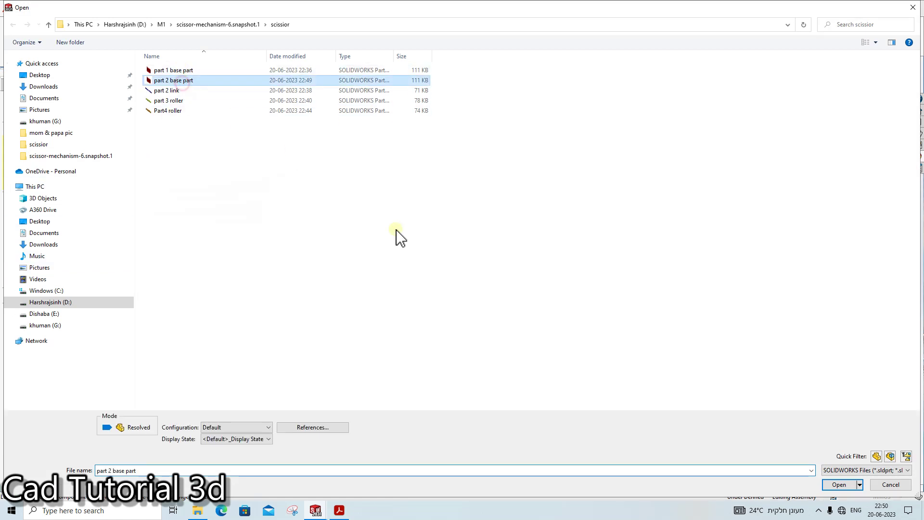
{"action": "left_click", "coordinate": [826, 489]}
{"action": "left_click", "coordinate": [438, 129]}
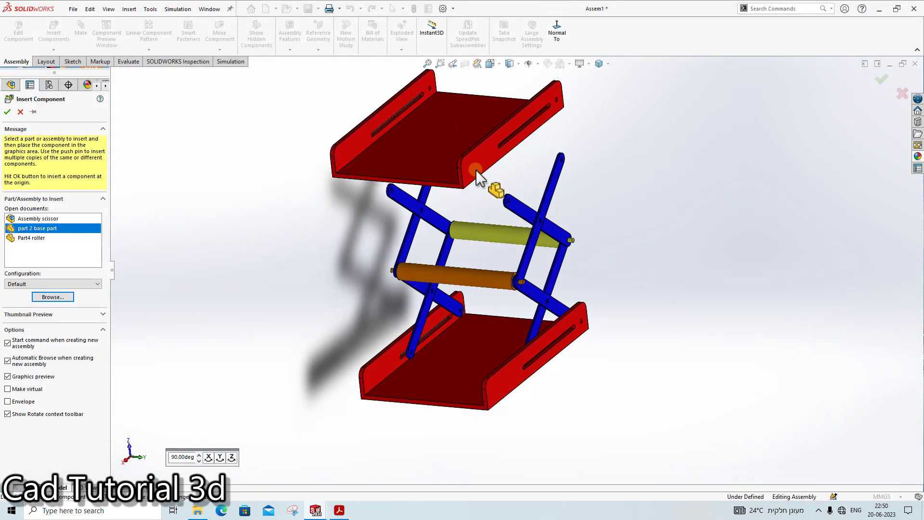
{"action": "scroll", "coordinate": [399, 124], "scroll_direction": "down", "scroll_amount": 2}
{"action": "left_click", "coordinate": [404, 109]}
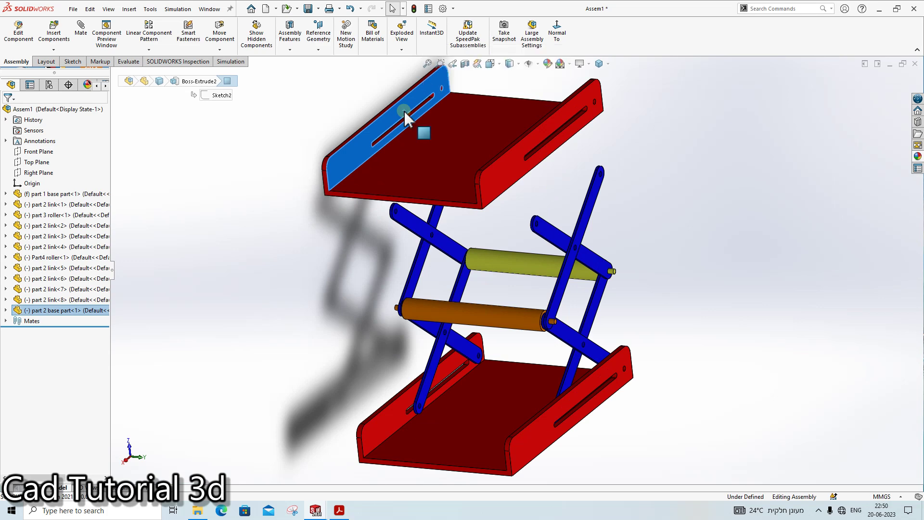
{"action": "left_click", "coordinate": [210, 130]}
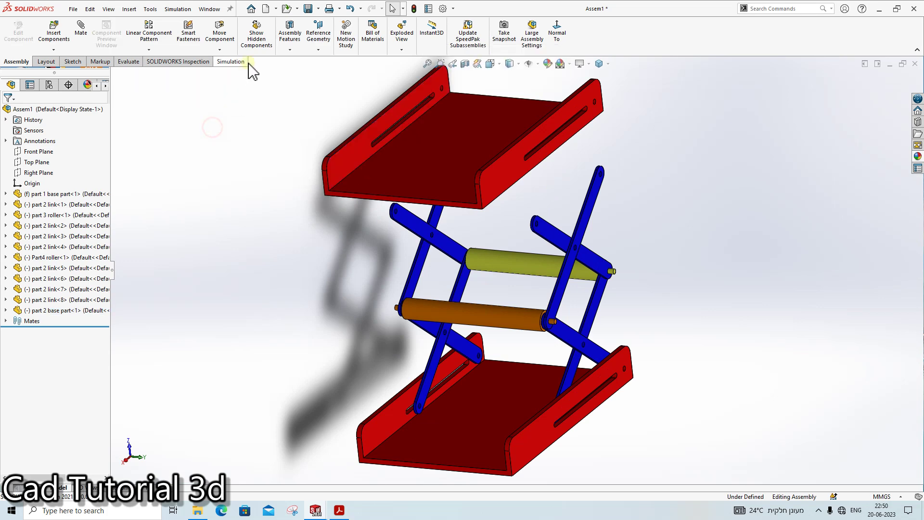
Step: Measure the top plate's end face and the link faces with the Evaluate tools
{"action": "left_click", "coordinate": [128, 62]}
{"action": "left_click", "coordinate": [367, 166]}
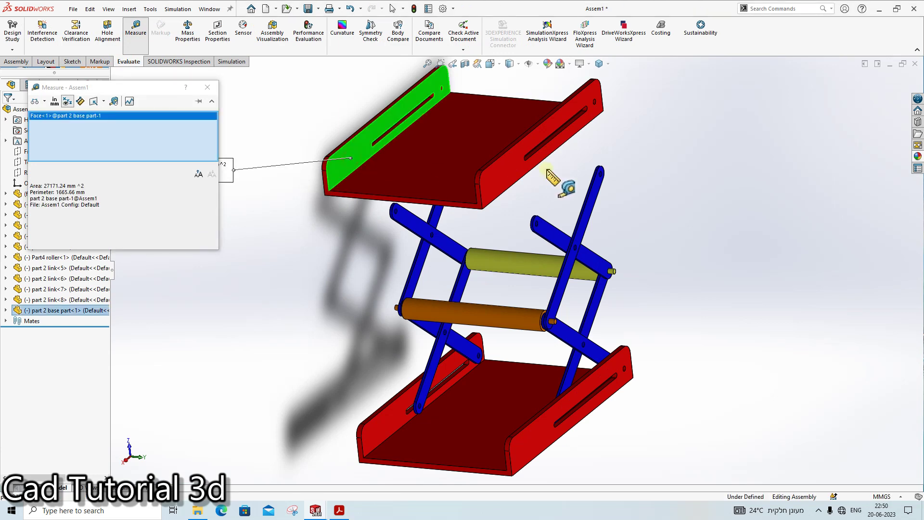
{"action": "middle_click_drag", "start_coordinate": [557, 182], "coordinate": [529, 154]}
{"action": "left_click", "coordinate": [552, 169]}
{"action": "left_click", "coordinate": [716, 250]}
{"action": "scroll", "coordinate": [476, 241], "scroll_direction": "up", "scroll_amount": 3}
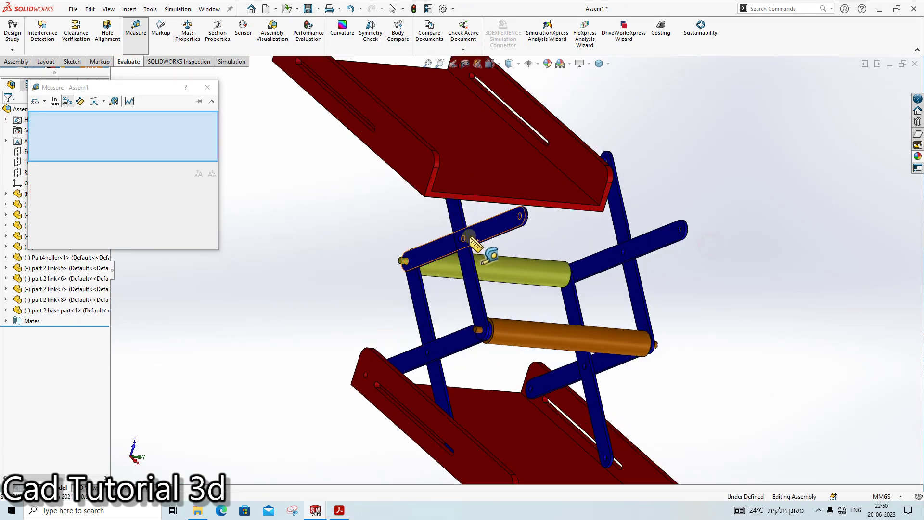
{"action": "scroll", "coordinate": [458, 223], "scroll_direction": "up", "scroll_amount": 3}
{"action": "left_click", "coordinate": [435, 217]}
{"action": "scroll", "coordinate": [790, 243], "scroll_direction": "up", "scroll_amount": 2}
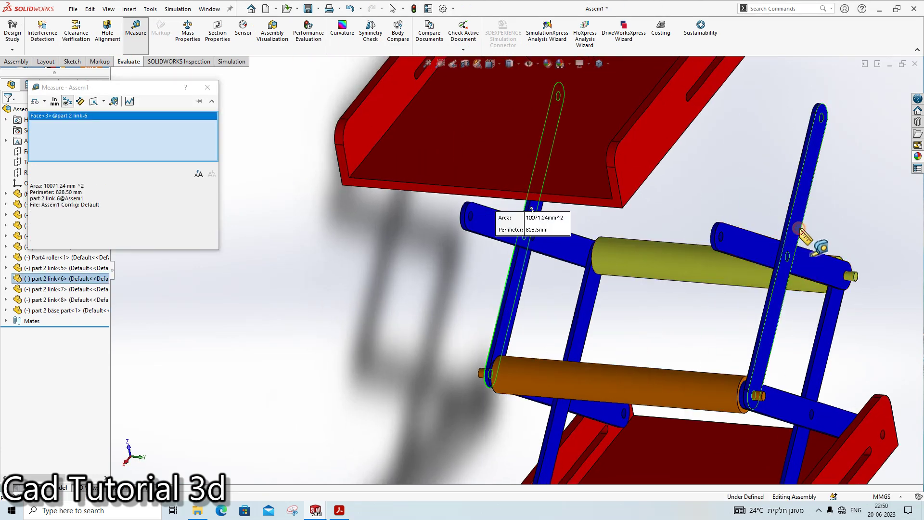
{"action": "left_click", "coordinate": [789, 243]}
{"action": "left_click", "coordinate": [331, 327]}
{"action": "scroll", "coordinate": [573, 228], "scroll_direction": "down", "scroll_amount": 2}
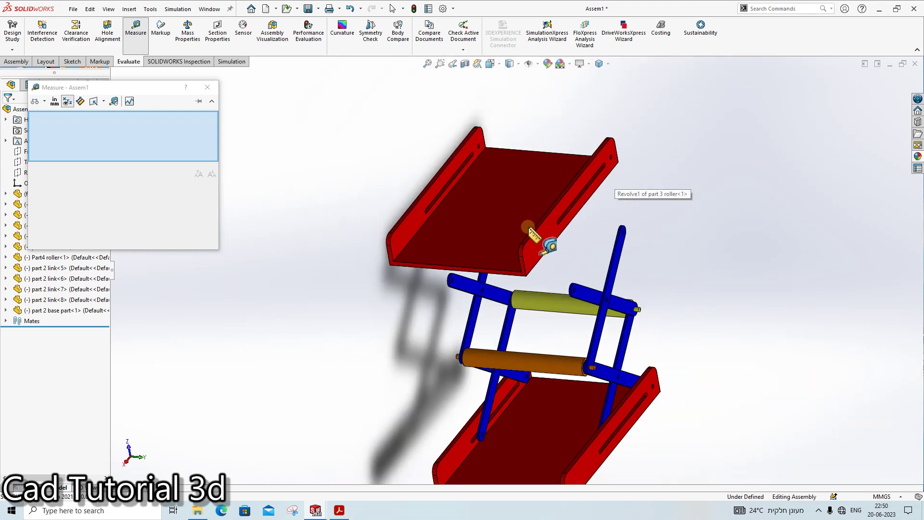
{"action": "key", "text": "Escape"}
Step: Orbit the lift to a new angle and switch back to the Assembly tools
{"action": "mouse_move", "coordinate": [489, 206]}
{"action": "middle_mouse_down"}
{"action": "mouse_move", "coordinate": [622, 77]}
{"action": "mouse_move", "coordinate": [671, 87]}
{"action": "middle_mouse_up"}
{"action": "left_click", "coordinate": [702, 242]}
{"action": "scroll", "coordinate": [583, 260], "scroll_direction": "down", "scroll_amount": 3}
{"action": "mouse_move", "coordinate": [587, 267]}
{"action": "middle_mouse_down"}
{"action": "mouse_move", "coordinate": [516, 215]}
{"action": "mouse_move", "coordinate": [604, 135]}
{"action": "middle_mouse_up"}
{"action": "scroll", "coordinate": [632, 152], "scroll_direction": "down", "scroll_amount": 2}
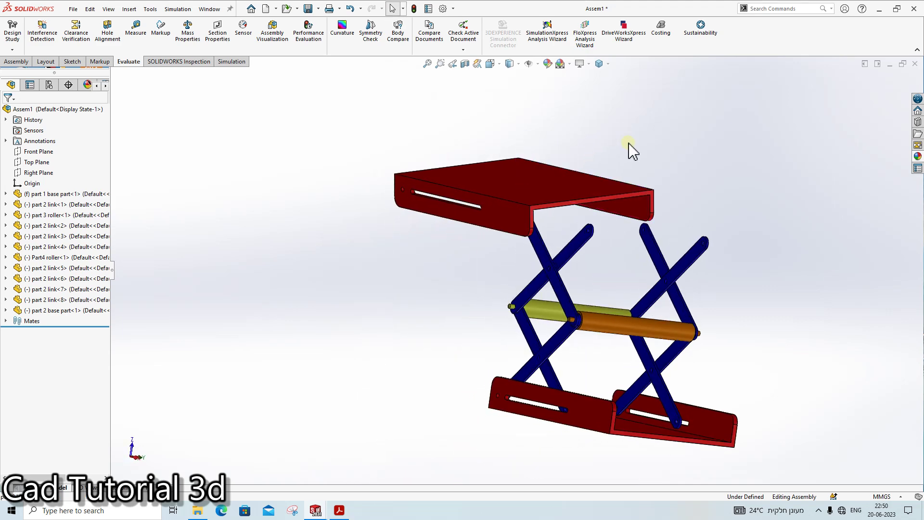
{"action": "left_click", "coordinate": [7, 62]}
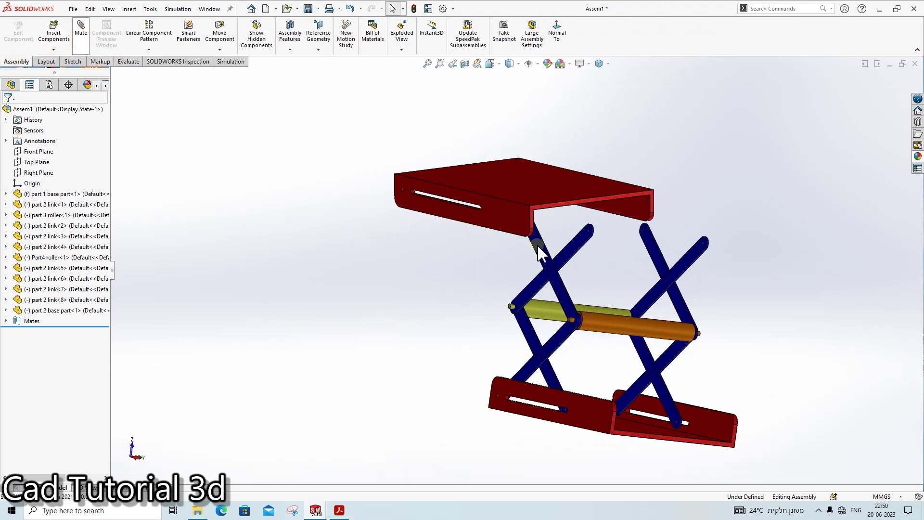
{"action": "scroll", "coordinate": [540, 253], "scroll_direction": "down", "scroll_amount": 2}
Step: Mate the top plate's side face coincident with the link-6 face
{"action": "left_click", "coordinate": [526, 273]}
{"action": "scroll", "coordinate": [526, 273], "scroll_direction": "up", "scroll_amount": 2}
{"action": "key", "text": "Escape"}
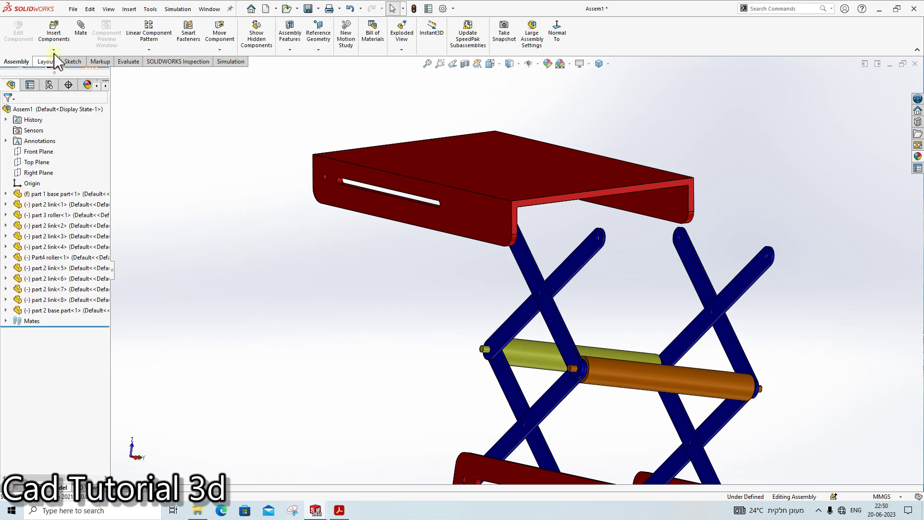
{"action": "key", "text": "Return"}
{"action": "mouse_move", "coordinate": [492, 283]}
{"action": "middle_mouse_down"}
{"action": "mouse_move", "coordinate": [401, 233]}
{"action": "mouse_move", "coordinate": [450, 223]}
{"action": "middle_mouse_up"}
{"action": "left_click", "coordinate": [450, 222]}
{"action": "mouse_move", "coordinate": [548, 291]}
{"action": "middle_mouse_down"}
{"action": "mouse_move", "coordinate": [588, 268]}
{"action": "mouse_move", "coordinate": [511, 282]}
{"action": "middle_mouse_up"}
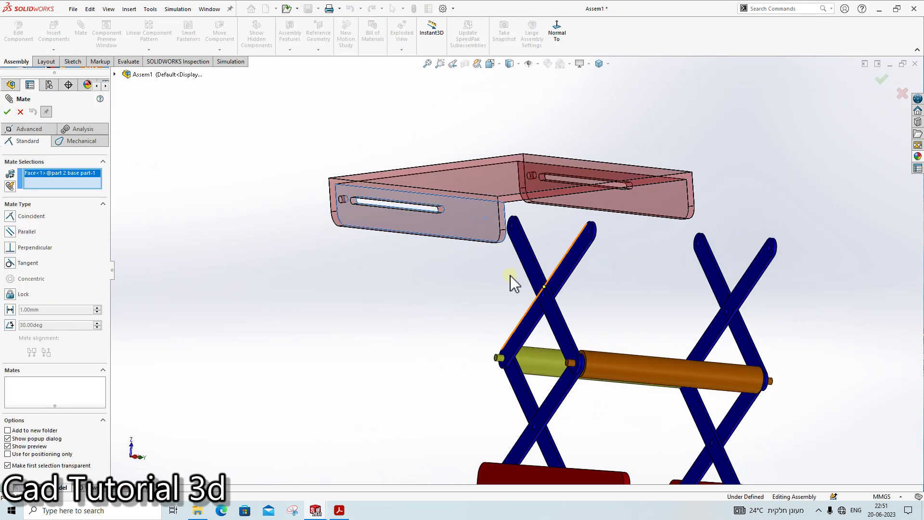
{"action": "left_click", "coordinate": [527, 271]}
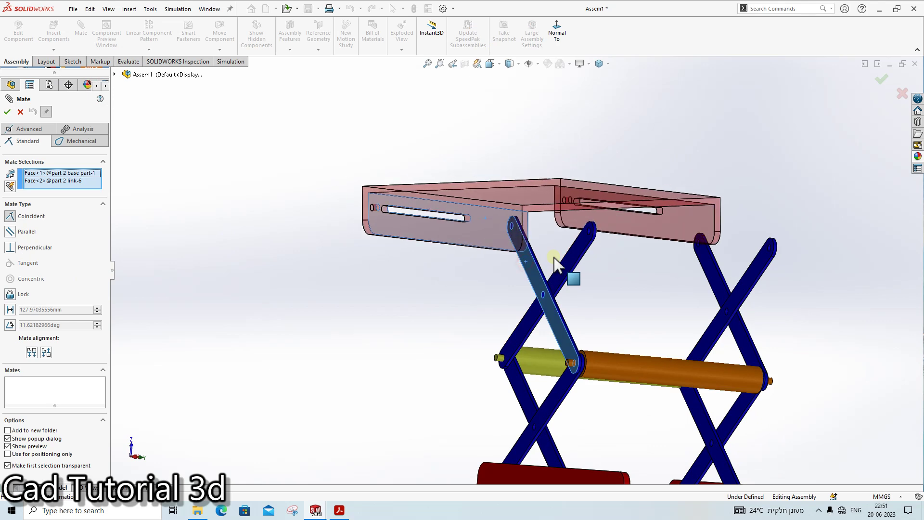
{"action": "left_click", "coordinate": [7, 112]}
Step: Make the plate's pin hole concentric with the link-6 hole
{"action": "middle_click_drag", "start_coordinate": [500, 248], "coordinate": [196, 124]}
{"action": "scroll", "coordinate": [315, 216], "scroll_direction": "down", "scroll_amount": 5}
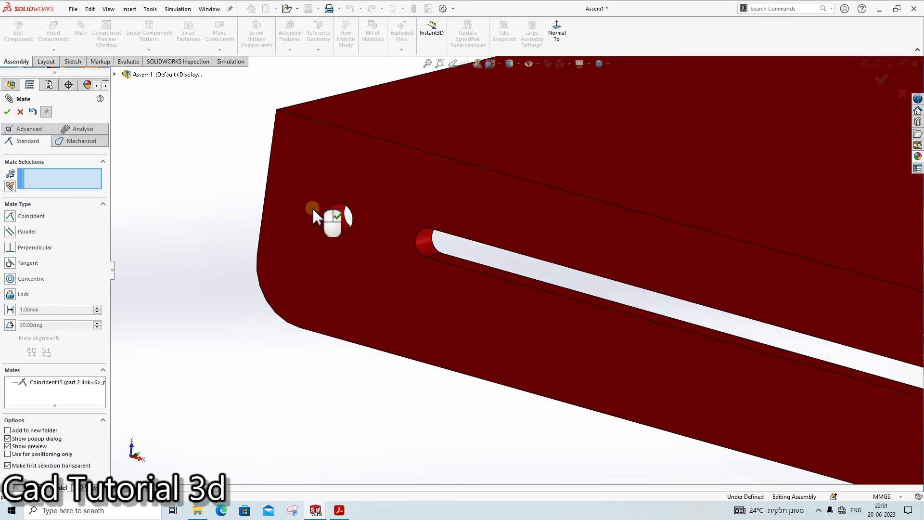
{"action": "left_click", "coordinate": [340, 232]}
{"action": "scroll", "coordinate": [687, 347], "scroll_direction": "up", "scroll_amount": 4}
{"action": "scroll", "coordinate": [598, 310], "scroll_direction": "down", "scroll_amount": 5}
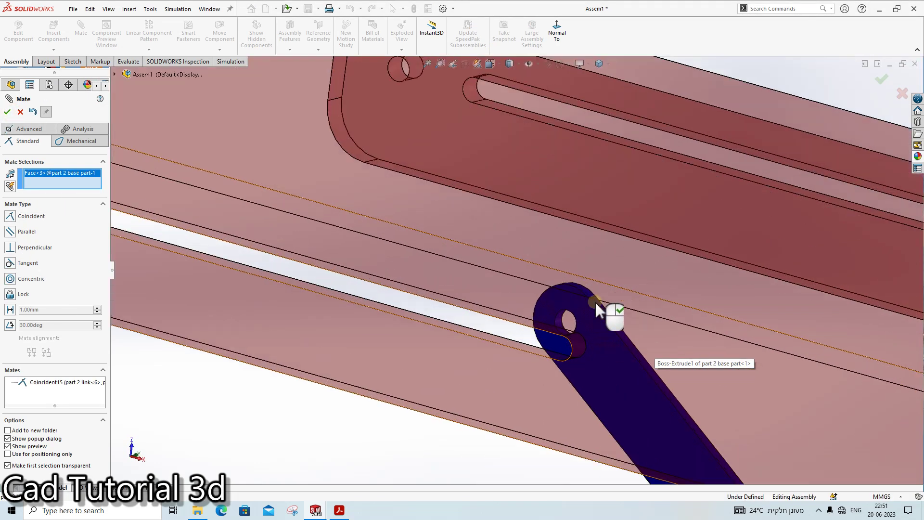
{"action": "scroll", "coordinate": [503, 349], "scroll_direction": "down", "scroll_amount": 3}
{"action": "left_click", "coordinate": [518, 344]}
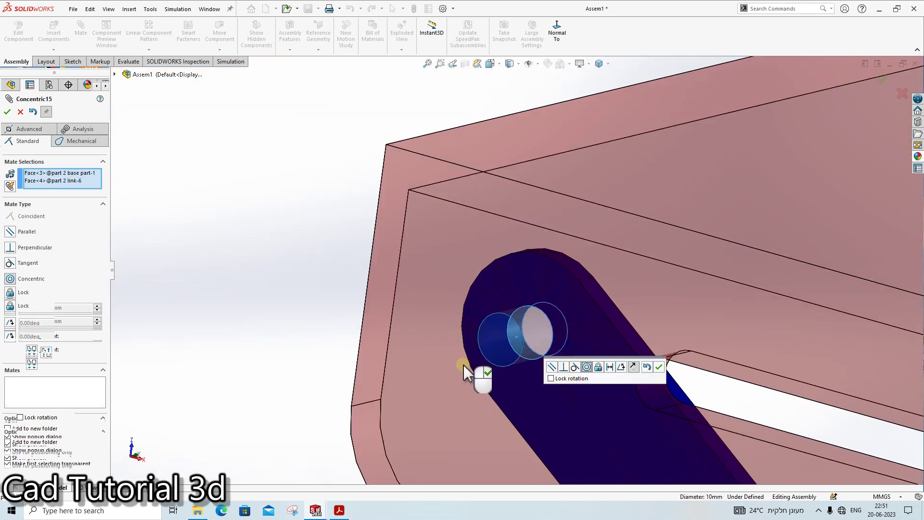
{"action": "left_click", "coordinate": [648, 339]}
Step: Add a mechanical Slot mate so the link-5 pin rides in the plate's slot
{"action": "scroll", "coordinate": [655, 351], "scroll_direction": "up", "scroll_amount": 5}
{"action": "scroll", "coordinate": [726, 367], "scroll_direction": "down", "scroll_amount": 2}
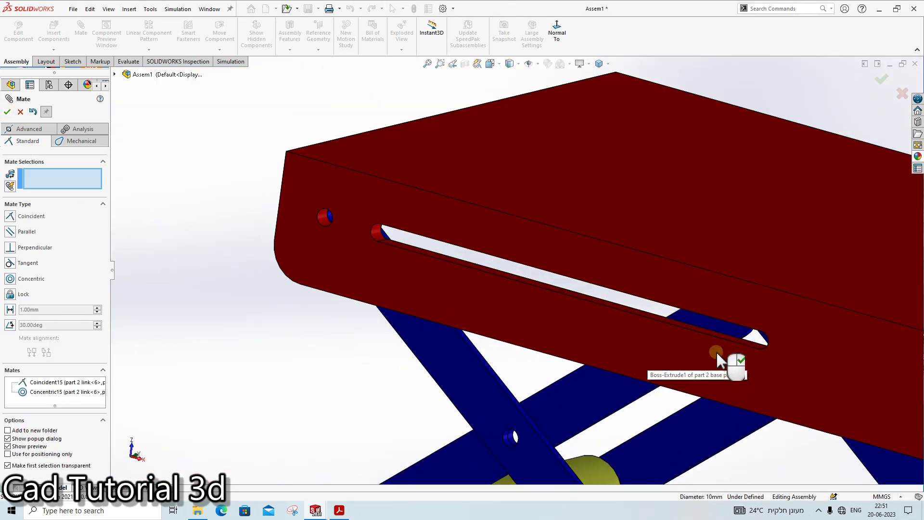
{"action": "scroll", "coordinate": [702, 328], "scroll_direction": "down", "scroll_amount": 2}
{"action": "scroll", "coordinate": [708, 301], "scroll_direction": "down", "scroll_amount": 2}
{"action": "middle_click_drag", "start_coordinate": [708, 301], "coordinate": [216, 313]}
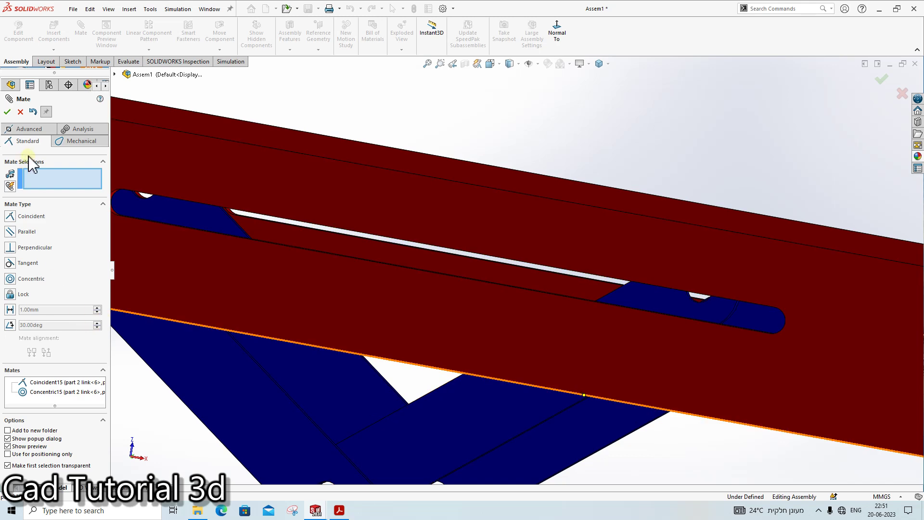
{"action": "left_click", "coordinate": [73, 143]}
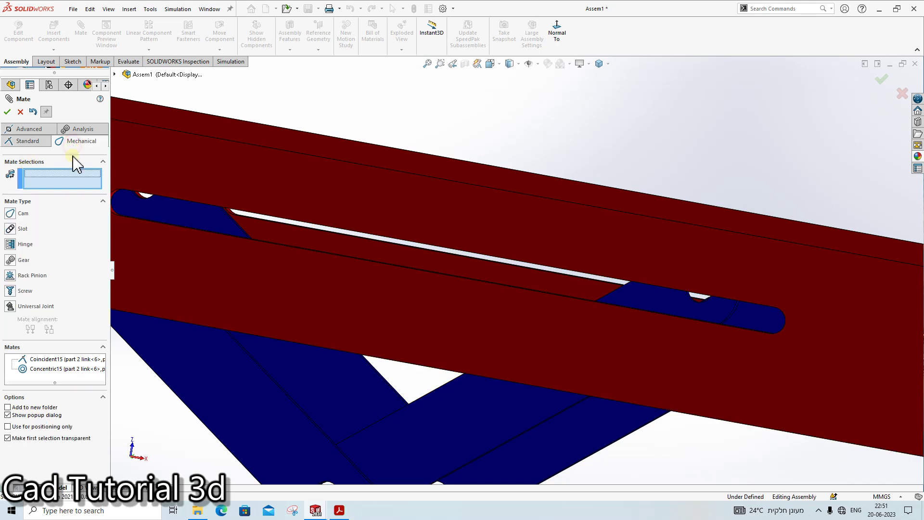
{"action": "left_click", "coordinate": [22, 230]}
{"action": "middle_click_drag", "start_coordinate": [629, 313], "coordinate": [630, 319]}
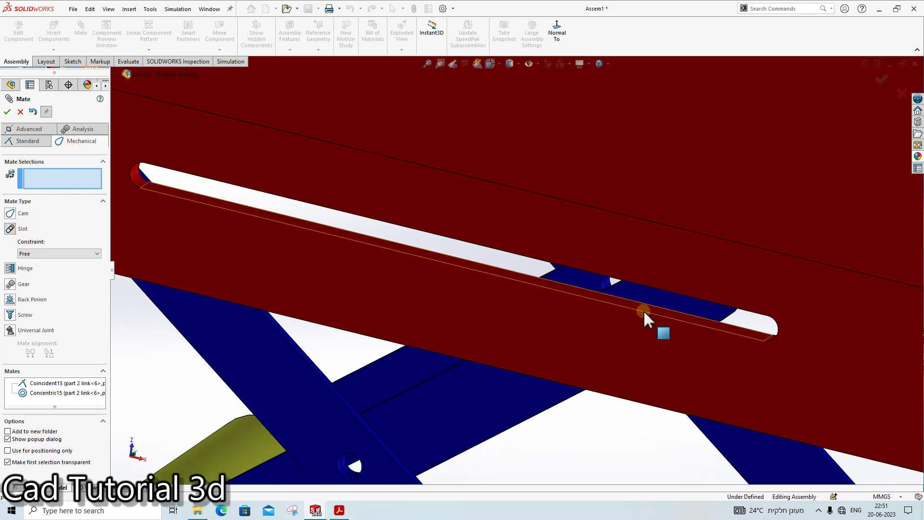
{"action": "left_click", "coordinate": [645, 313]}
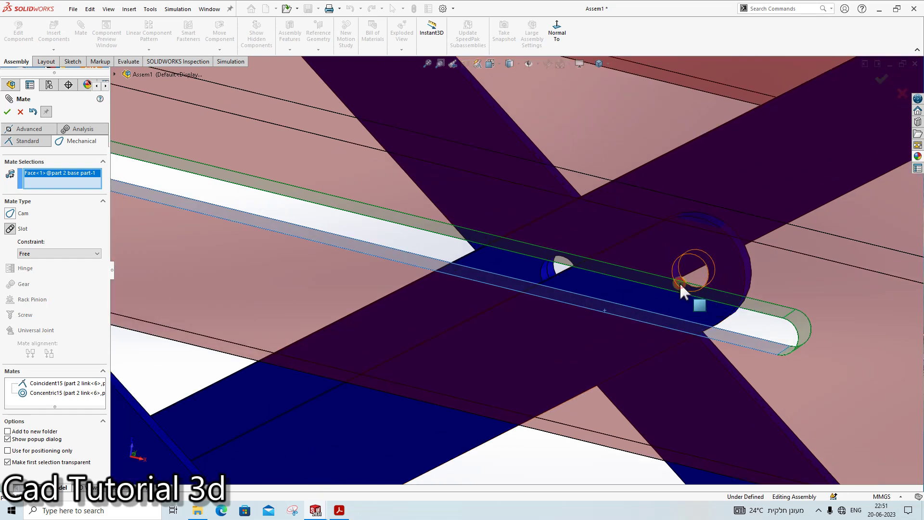
{"action": "left_click", "coordinate": [682, 286]}
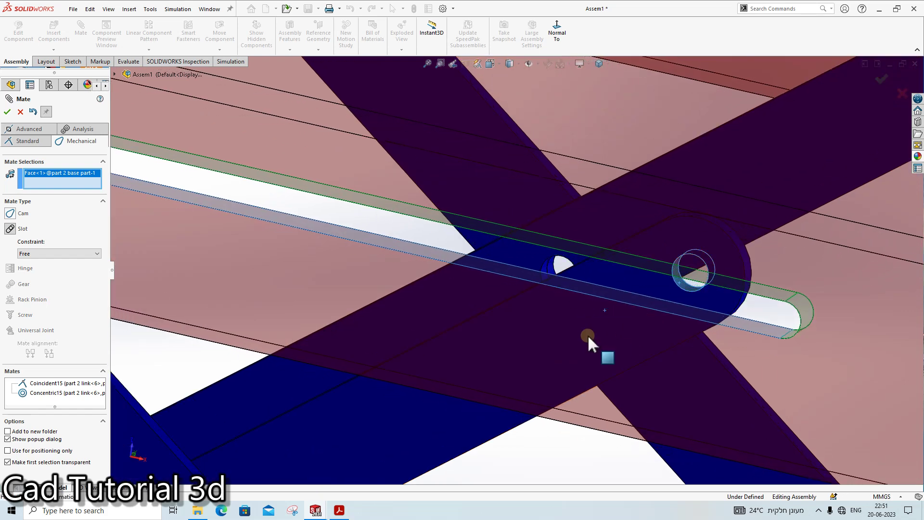
{"action": "left_click", "coordinate": [10, 114]}
{"action": "left_click", "coordinate": [11, 113]}
{"action": "scroll", "coordinate": [626, 299], "scroll_direction": "up", "scroll_amount": 5}
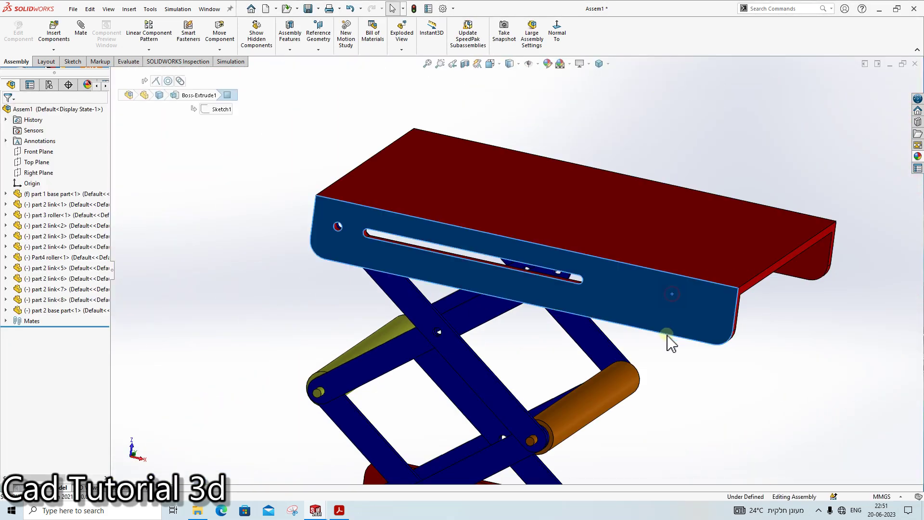
{"action": "scroll", "coordinate": [667, 346], "scroll_direction": "up", "scroll_amount": 4}
{"action": "mouse_move", "coordinate": [585, 371]}
{"action": "middle_mouse_down"}
{"action": "mouse_move", "coordinate": [582, 331]}
{"action": "mouse_move", "coordinate": [656, 326]}
{"action": "middle_mouse_up"}
{"action": "left_click", "coordinate": [558, 42]}
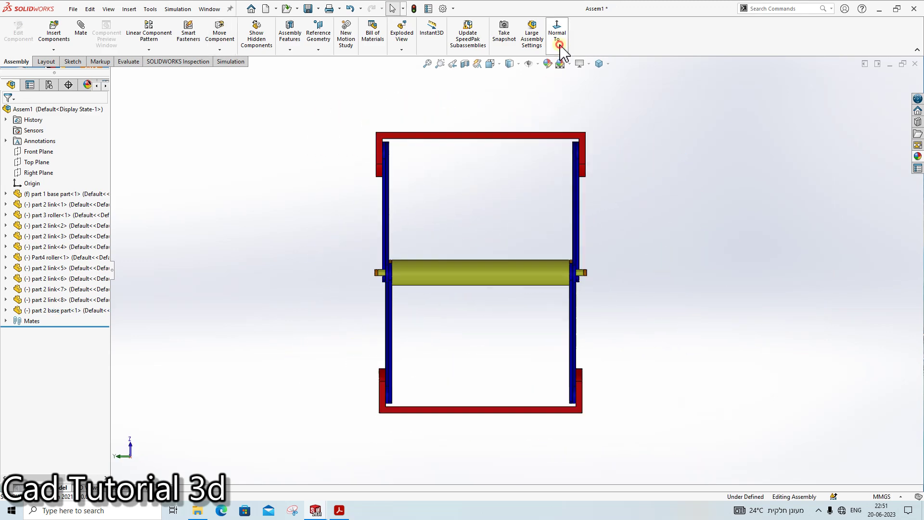
{"action": "scroll", "coordinate": [549, 191], "scroll_direction": "down", "scroll_amount": 2}
{"action": "scroll", "coordinate": [578, 179], "scroll_direction": "down", "scroll_amount": 2}
{"action": "scroll", "coordinate": [578, 289], "scroll_direction": "down", "scroll_amount": 2}
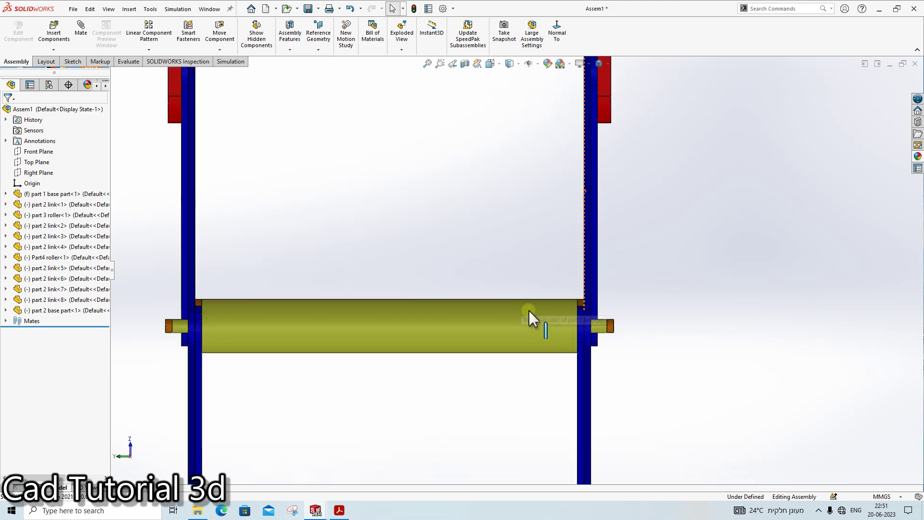
{"action": "scroll", "coordinate": [522, 337], "scroll_direction": "up", "scroll_amount": 3}
{"action": "mouse_move", "coordinate": [516, 308]}
{"action": "middle_mouse_down"}
{"action": "mouse_move", "coordinate": [491, 389]}
{"action": "mouse_move", "coordinate": [520, 362]}
{"action": "mouse_move", "coordinate": [501, 356]}
{"action": "middle_mouse_up"}
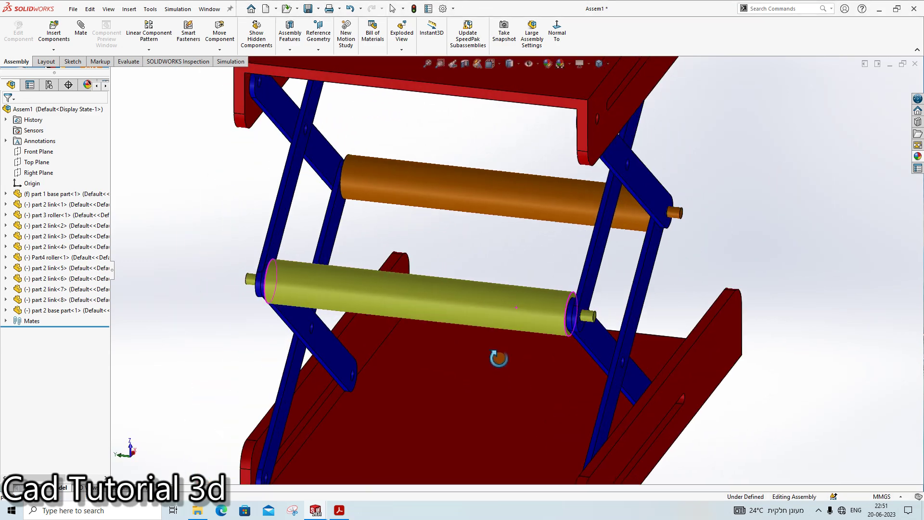
{"action": "scroll", "coordinate": [455, 305], "scroll_direction": "up", "scroll_amount": 2}
{"action": "scroll", "coordinate": [461, 350], "scroll_direction": "up", "scroll_amount": 2}
{"action": "left_click", "coordinate": [461, 351]}
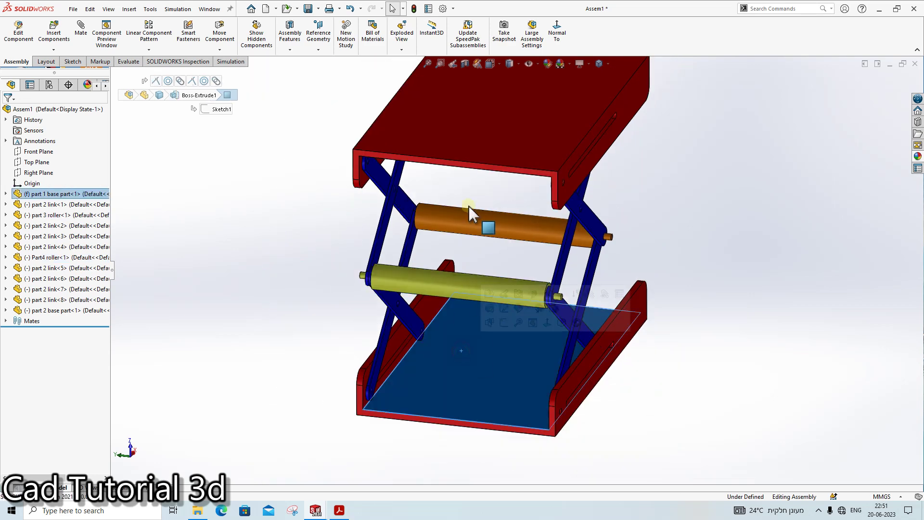
{"action": "middle_click_drag", "start_coordinate": [470, 206], "coordinate": [483, 144]}
{"action": "left_click", "coordinate": [483, 144]}
{"action": "left_click", "coordinate": [716, 196]}
{"action": "mouse_move", "coordinate": [716, 196]}
{"action": "middle_mouse_down"}
{"action": "mouse_move", "coordinate": [615, 270]}
{"action": "mouse_move", "coordinate": [592, 225]}
{"action": "mouse_move", "coordinate": [405, 364]}
{"action": "middle_mouse_up"}
{"action": "left_click", "coordinate": [375, 332]}
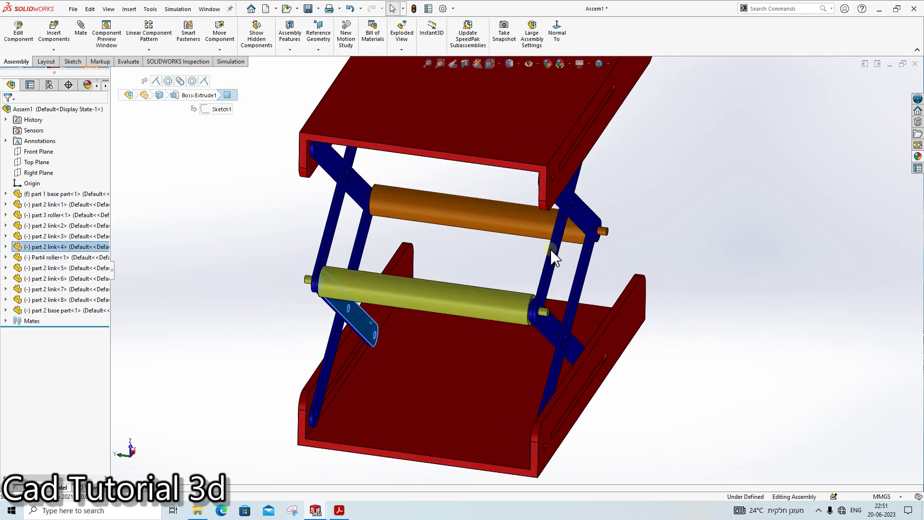
{"action": "left_click", "coordinate": [614, 282]}
{"action": "mouse_move", "coordinate": [614, 282]}
{"action": "middle_mouse_down"}
{"action": "mouse_move", "coordinate": [554, 243]}
{"action": "mouse_move", "coordinate": [448, 305]}
{"action": "mouse_move", "coordinate": [433, 223]}
{"action": "mouse_move", "coordinate": [403, 274]}
{"action": "mouse_move", "coordinate": [618, 317]}
{"action": "mouse_move", "coordinate": [605, 336]}
{"action": "mouse_move", "coordinate": [588, 313]}
{"action": "middle_mouse_up"}
{"action": "scroll", "coordinate": [419, 231], "scroll_direction": "down", "scroll_amount": 3}
{"action": "mouse_move", "coordinate": [418, 231]}
{"action": "middle_mouse_down"}
{"action": "mouse_move", "coordinate": [419, 244]}
{"action": "mouse_move", "coordinate": [437, 242]}
{"action": "mouse_move", "coordinate": [430, 262]}
{"action": "mouse_move", "coordinate": [574, 265]}
{"action": "mouse_move", "coordinate": [603, 234]}
{"action": "mouse_move", "coordinate": [599, 215]}
{"action": "mouse_move", "coordinate": [533, 140]}
{"action": "middle_mouse_up"}
{"action": "scroll", "coordinate": [534, 140], "scroll_direction": "down", "scroll_amount": 3}
{"action": "mouse_move", "coordinate": [414, 167]}
{"action": "middle_mouse_down"}
{"action": "mouse_move", "coordinate": [379, 135]}
{"action": "mouse_move", "coordinate": [538, 322]}
{"action": "middle_mouse_up"}
{"action": "scroll", "coordinate": [577, 304], "scroll_direction": "down", "scroll_amount": 3}
{"action": "scroll", "coordinate": [578, 304], "scroll_direction": "up", "scroll_amount": 3}
{"action": "scroll", "coordinate": [594, 308], "scroll_direction": "up", "scroll_amount": 2}
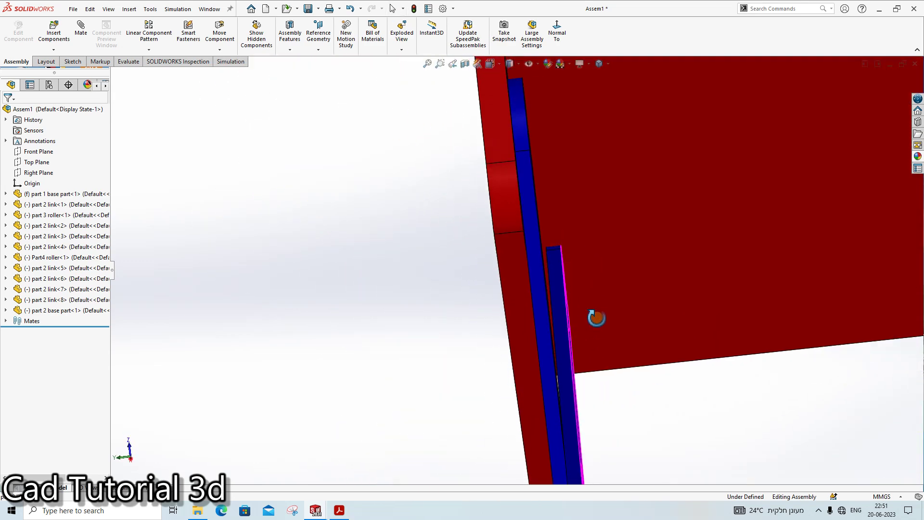
{"action": "scroll", "coordinate": [597, 327], "scroll_direction": "up", "scroll_amount": 3}
{"action": "scroll", "coordinate": [626, 327], "scroll_direction": "up", "scroll_amount": 3}
{"action": "scroll", "coordinate": [696, 315], "scroll_direction": "down", "scroll_amount": 3}
{"action": "mouse_move", "coordinate": [659, 252]}
{"action": "middle_mouse_down"}
{"action": "mouse_move", "coordinate": [645, 255]}
{"action": "mouse_move", "coordinate": [653, 256]}
{"action": "middle_mouse_up"}
{"action": "scroll", "coordinate": [653, 256], "scroll_direction": "up", "scroll_amount": 3}
{"action": "scroll", "coordinate": [598, 247], "scroll_direction": "down", "scroll_amount": 2}
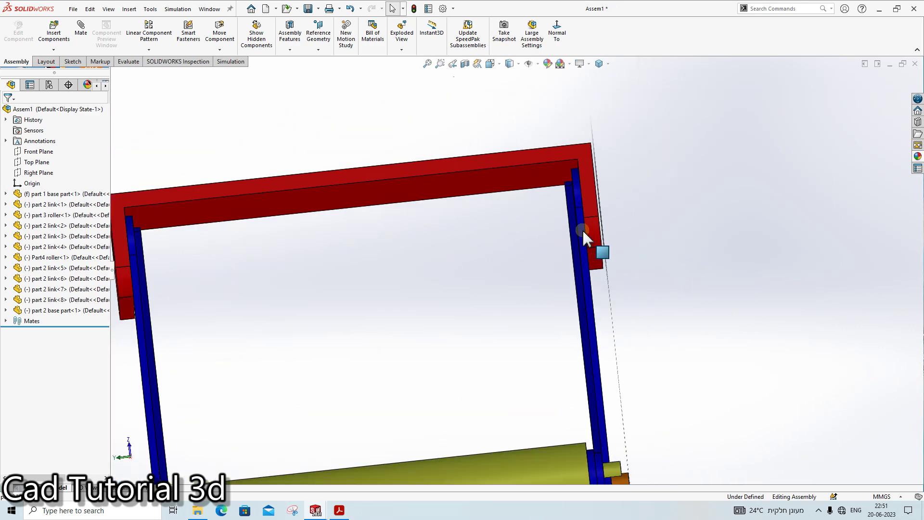
{"action": "middle_click_drag", "start_coordinate": [598, 248], "coordinate": [530, 217]}
{"action": "scroll", "coordinate": [479, 197], "scroll_direction": "down", "scroll_amount": 2}
{"action": "mouse_move", "coordinate": [476, 193]}
{"action": "middle_mouse_down"}
{"action": "mouse_move", "coordinate": [516, 206]}
{"action": "mouse_move", "coordinate": [534, 309]}
{"action": "mouse_move", "coordinate": [516, 309]}
{"action": "middle_mouse_up"}
{"action": "scroll", "coordinate": [511, 385], "scroll_direction": "up", "scroll_amount": 3}
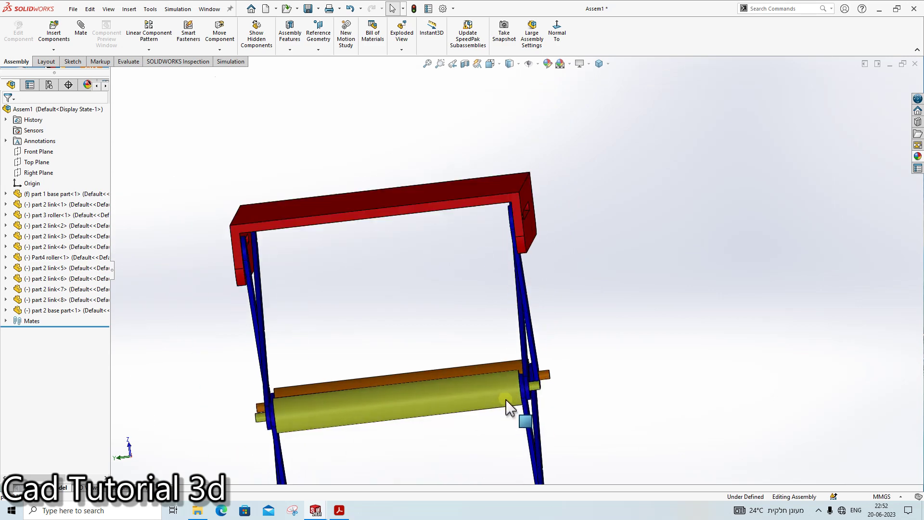
{"action": "scroll", "coordinate": [510, 404], "scroll_direction": "down", "scroll_amount": 3}
{"action": "scroll", "coordinate": [510, 366], "scroll_direction": "down", "scroll_amount": 2}
{"action": "scroll", "coordinate": [515, 378], "scroll_direction": "up", "scroll_amount": 3}
{"action": "scroll", "coordinate": [567, 338], "scroll_direction": "down", "scroll_amount": 3}
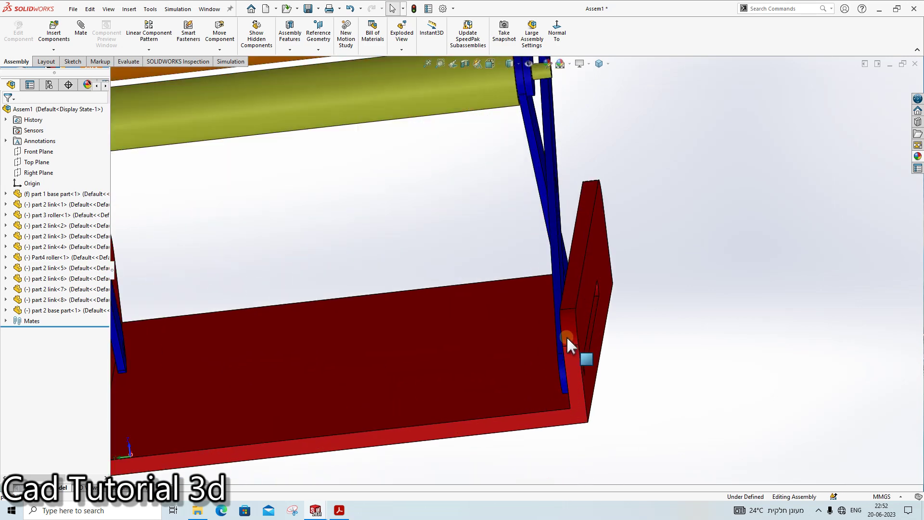
{"action": "mouse_move", "coordinate": [567, 337]}
{"action": "middle_mouse_down"}
{"action": "mouse_move", "coordinate": [537, 356]}
{"action": "mouse_move", "coordinate": [499, 140]}
{"action": "middle_mouse_up"}
{"action": "scroll", "coordinate": [537, 356], "scroll_direction": "up", "scroll_amount": 3}
{"action": "scroll", "coordinate": [620, 175], "scroll_direction": "down", "scroll_amount": 2}
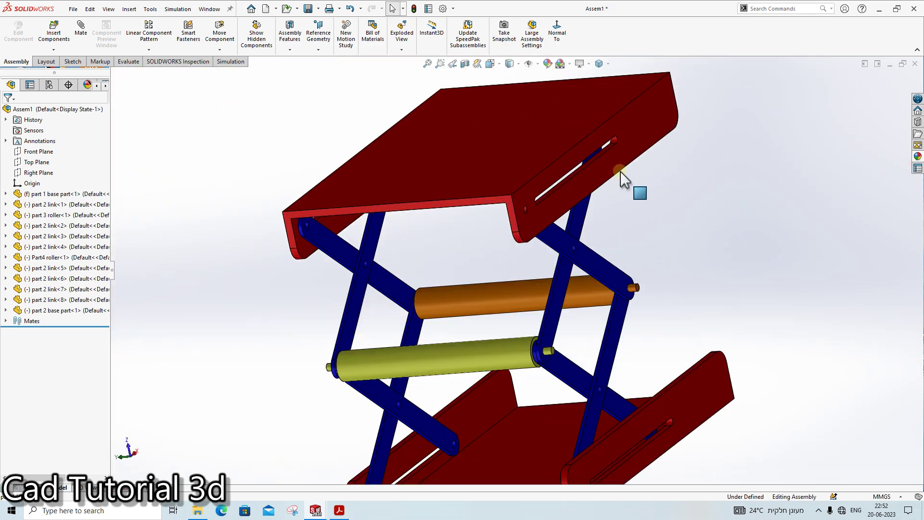
{"action": "scroll", "coordinate": [619, 176], "scroll_direction": "up", "scroll_amount": 2}
{"action": "left_click", "coordinate": [565, 42]}
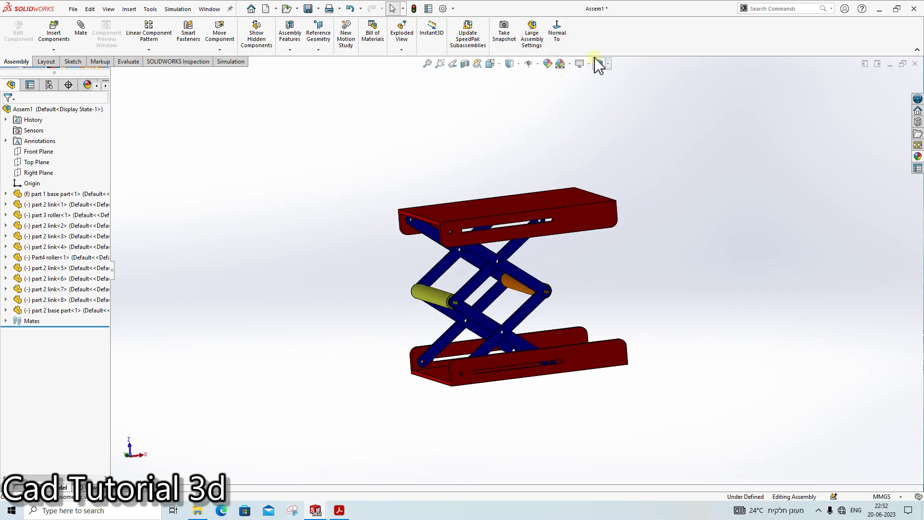
Step: In Front view, drag the top plate down and up to test the scissor motion
{"action": "left_click", "coordinate": [557, 36]}
{"action": "scroll", "coordinate": [568, 240], "scroll_direction": "down", "scroll_amount": 3}
{"action": "left_click_drag", "start_coordinate": [586, 247], "coordinate": [593, 322]}
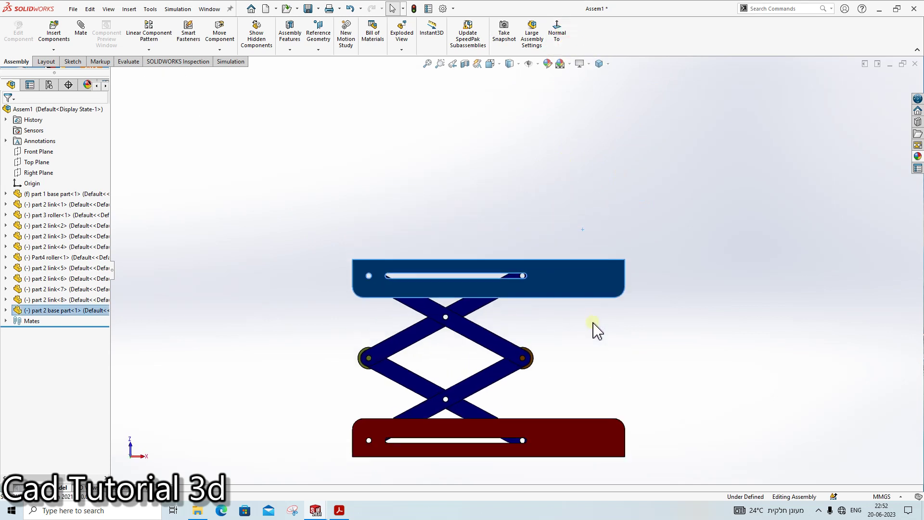
{"action": "mouse_move", "coordinate": [592, 355]}
{"action": "left_mouse_down"}
{"action": "mouse_move", "coordinate": [544, 146]}
{"action": "mouse_move", "coordinate": [518, 91]}
{"action": "mouse_move", "coordinate": [545, 284]}
{"action": "mouse_move", "coordinate": [516, 140]}
{"action": "mouse_move", "coordinate": [548, 269]}
{"action": "mouse_move", "coordinate": [541, 273]}
{"action": "mouse_move", "coordinate": [458, 118]}
{"action": "mouse_move", "coordinate": [491, 236]}
{"action": "mouse_move", "coordinate": [667, 360]}
{"action": "left_mouse_up"}
{"action": "key", "text": "Escape"}
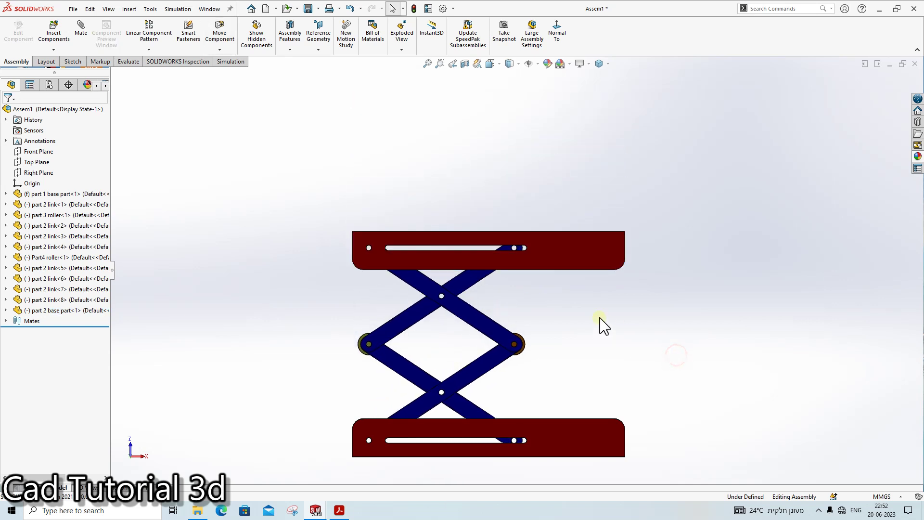
Step: Raise the top plate higher so the links extend, then recentre the view
{"action": "middle_click_drag", "start_coordinate": [600, 324], "coordinate": [596, 360]}
{"action": "mouse_move", "coordinate": [557, 273]}
{"action": "left_mouse_down"}
{"action": "mouse_move", "coordinate": [533, 182]}
{"action": "mouse_move", "coordinate": [549, 243]}
{"action": "mouse_move", "coordinate": [578, 262]}
{"action": "left_mouse_up"}
{"action": "key", "text": "Escape"}
{"action": "mouse_move", "coordinate": [541, 423]}
{"action": "middle_mouse_down"}
{"action": "mouse_move", "coordinate": [582, 400]}
{"action": "mouse_move", "coordinate": [644, 284]}
{"action": "middle_mouse_up"}
{"action": "scroll", "coordinate": [606, 118], "scroll_direction": "down", "scroll_amount": 2}
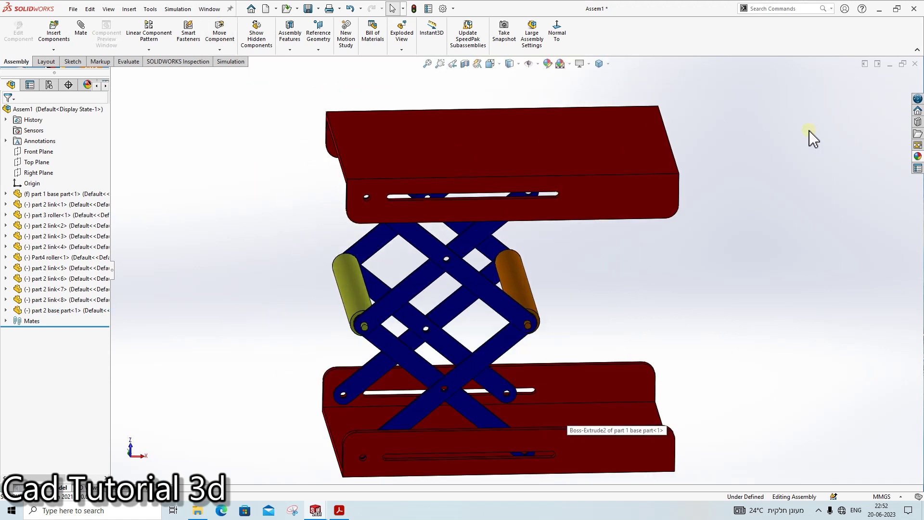